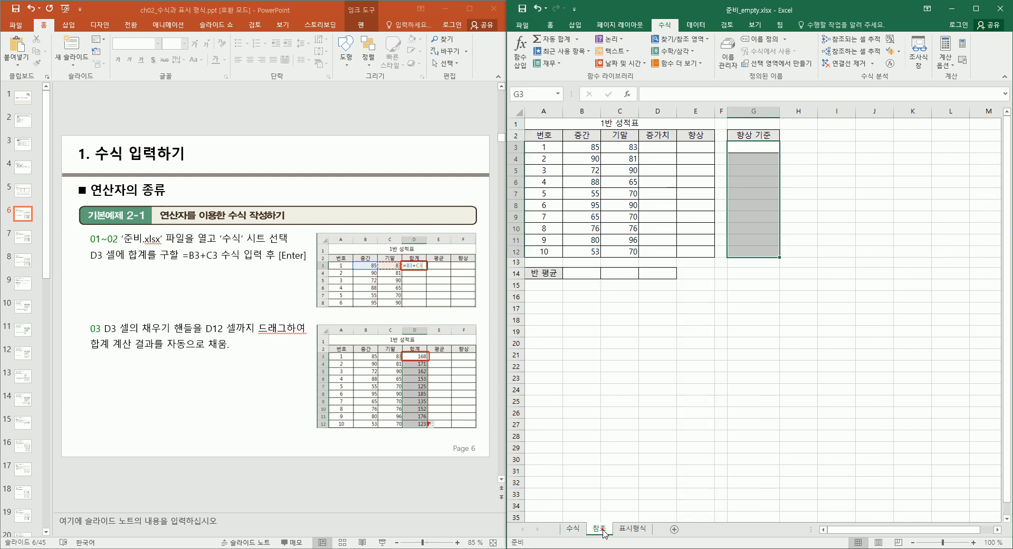
Clear the existing totals from D3:D12 on the 수식 sheet
left_click(635, 529)
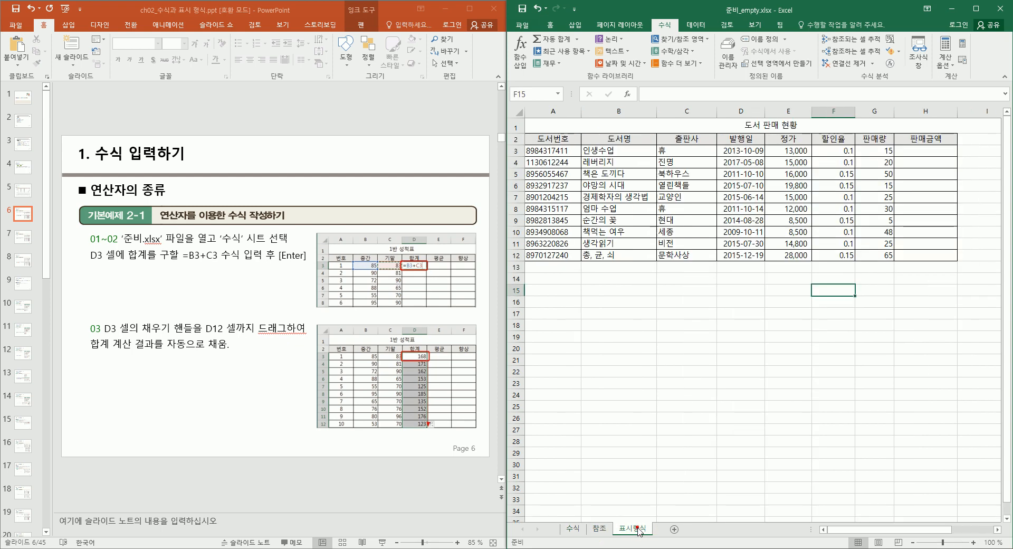
left_click(573, 528)
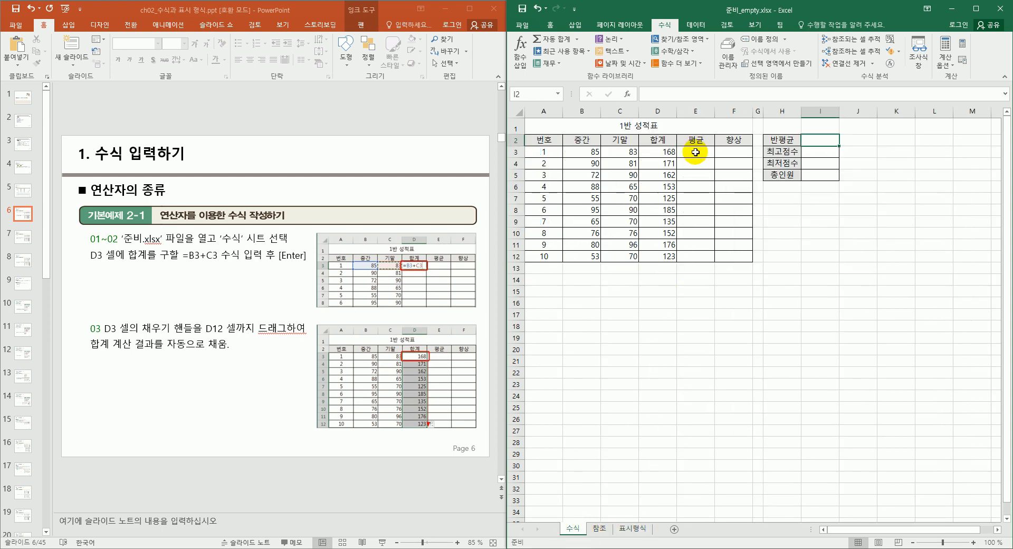
left_click(668, 152)
left_click_drag(668, 152, 654, 279)
left_click(654, 279)
left_click_drag(666, 154, 654, 255)
key("Delete")
left_click(660, 153)
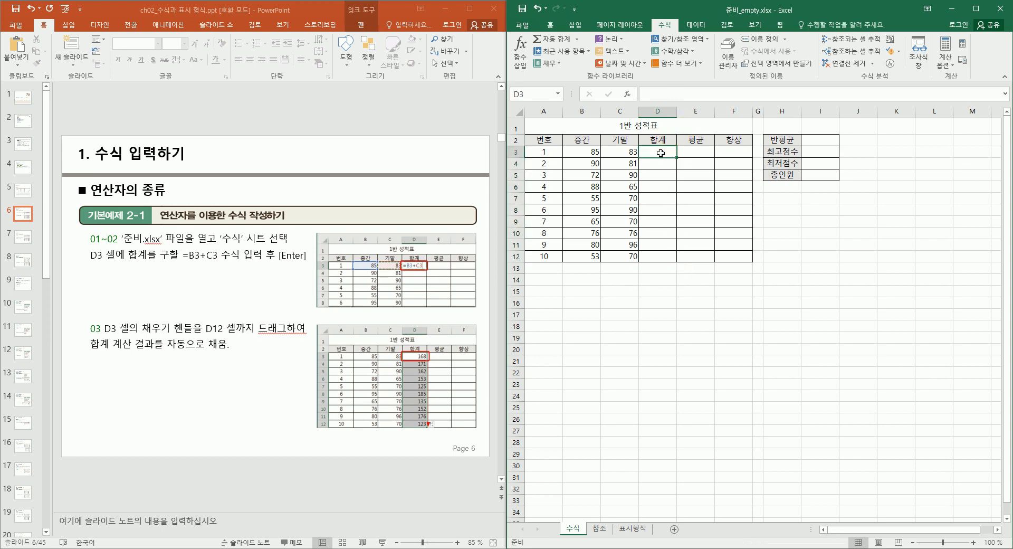
Enter the formula =B3+C3 in D3 to total the first student's 중간 and 기말 scores
scroll(675, 198, "up", 3)
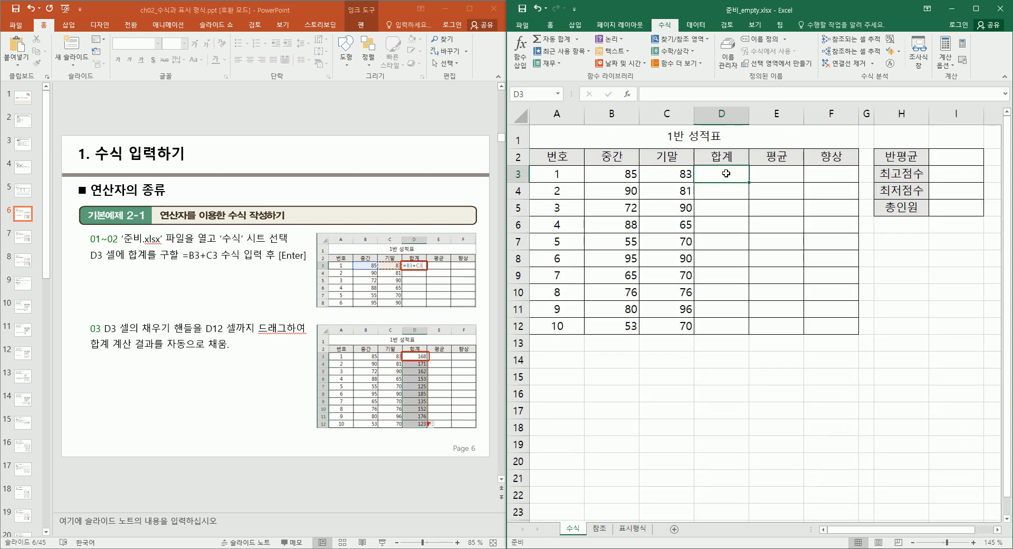
left_click(739, 174)
left_click(628, 174)
left_click(662, 172)
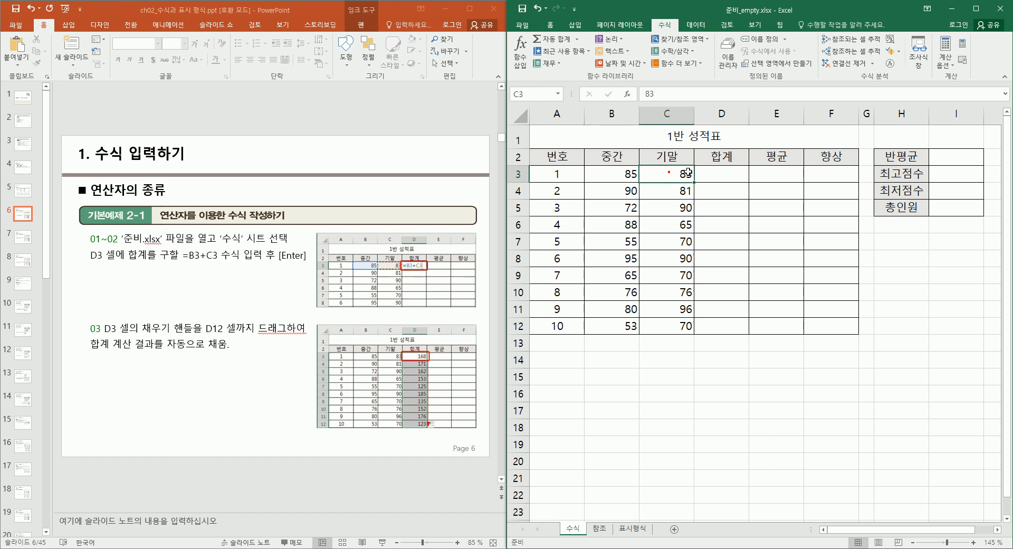
left_click(716, 174)
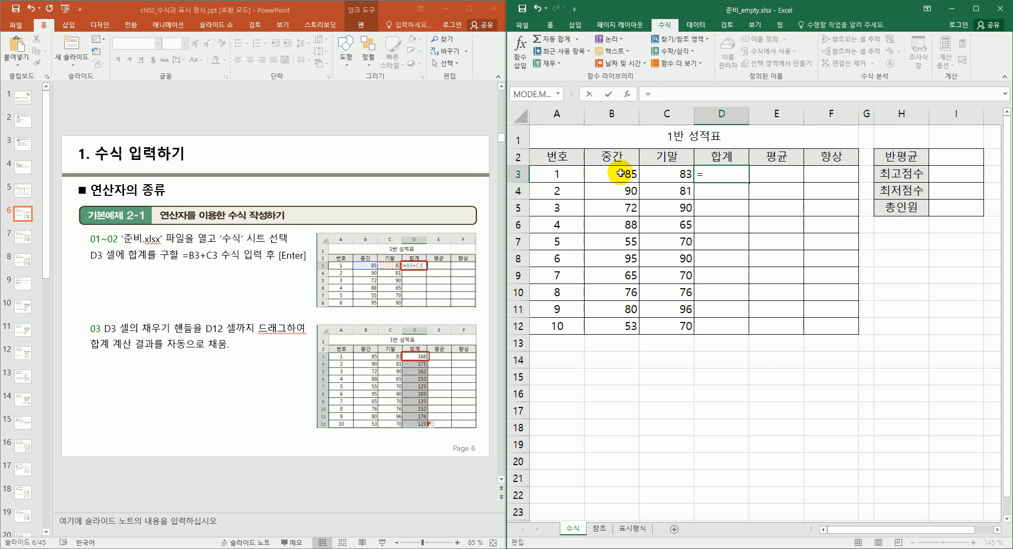
left_click(620, 173)
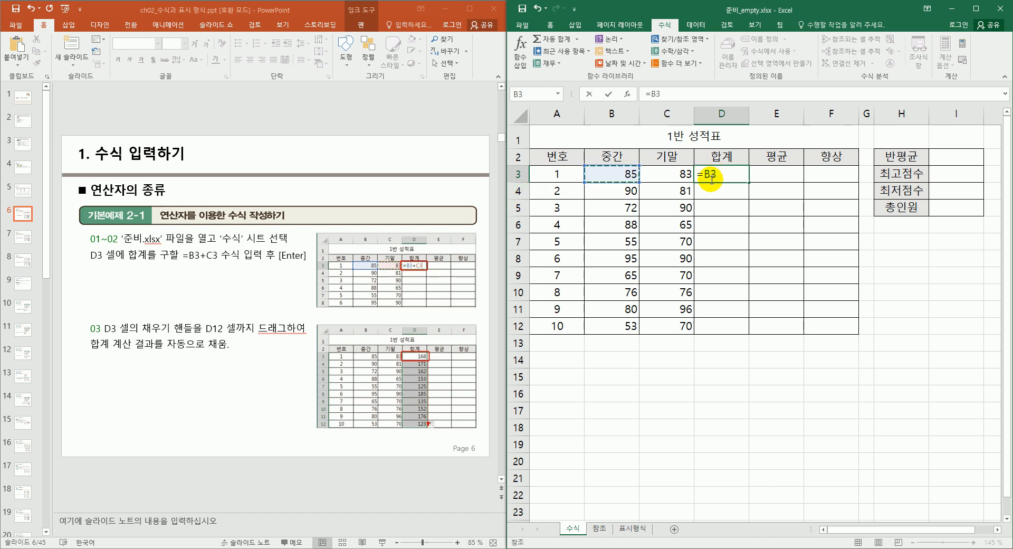
type("+")
left_click(680, 176)
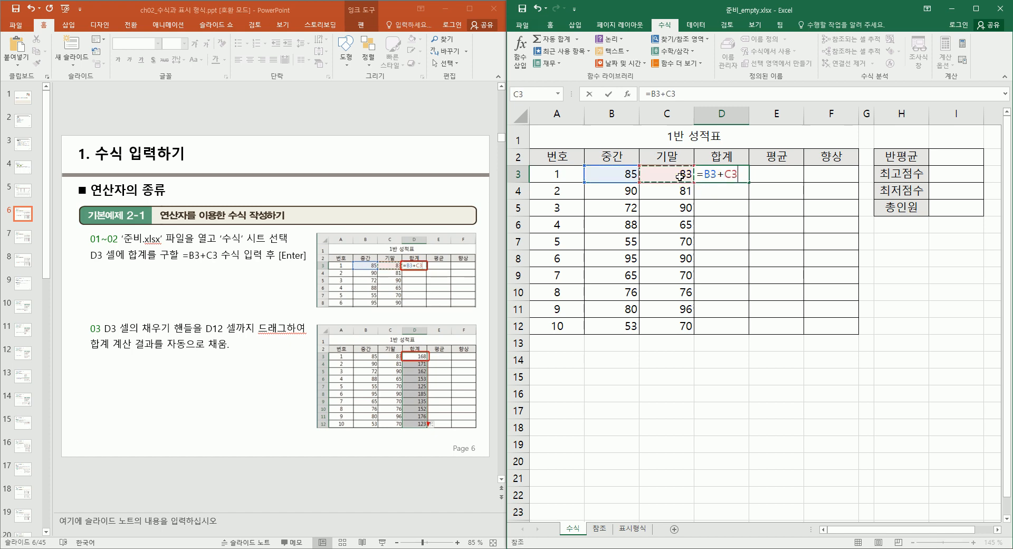
left_click(627, 177)
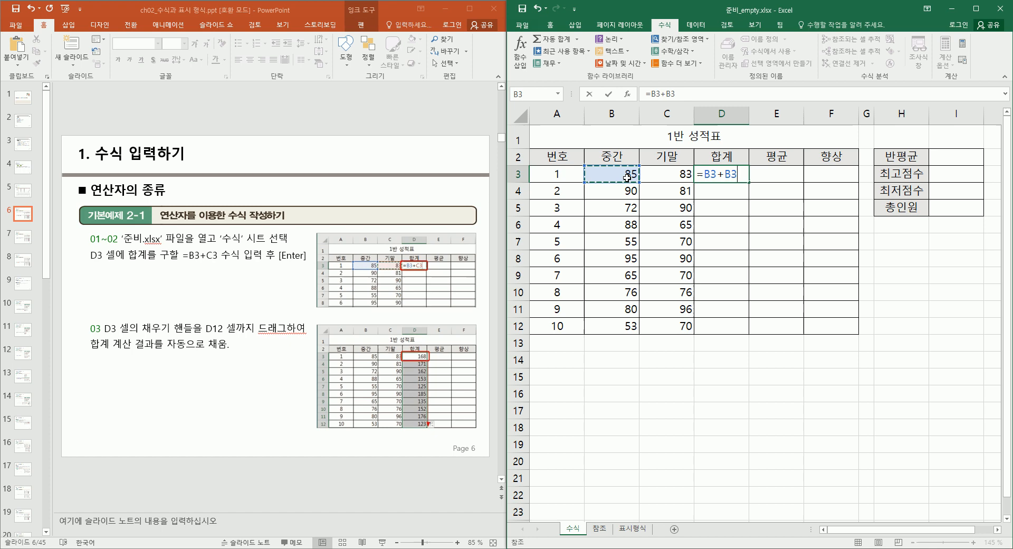
left_click(678, 177)
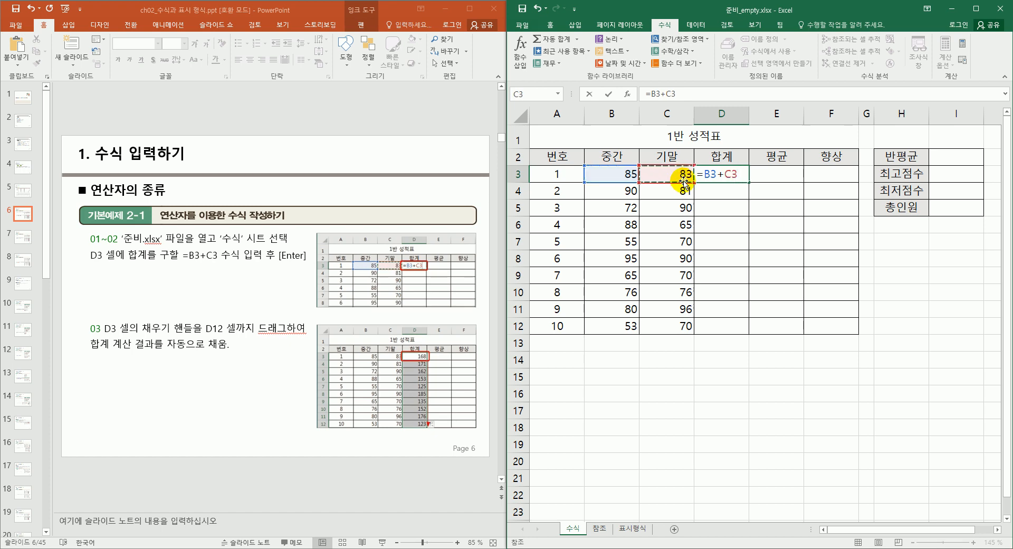
key("BackSpace")
key("BackSpace")
type("C")
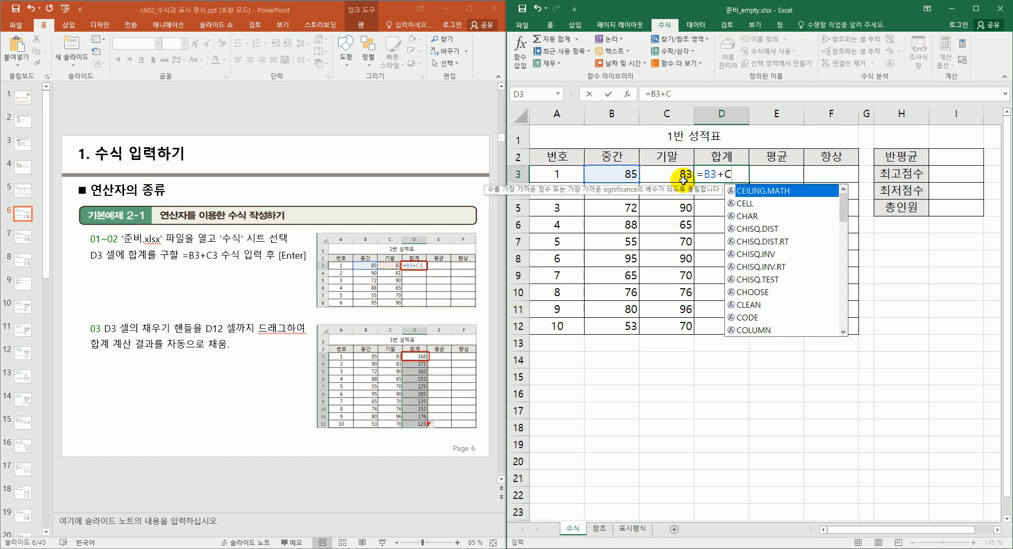
type("3")
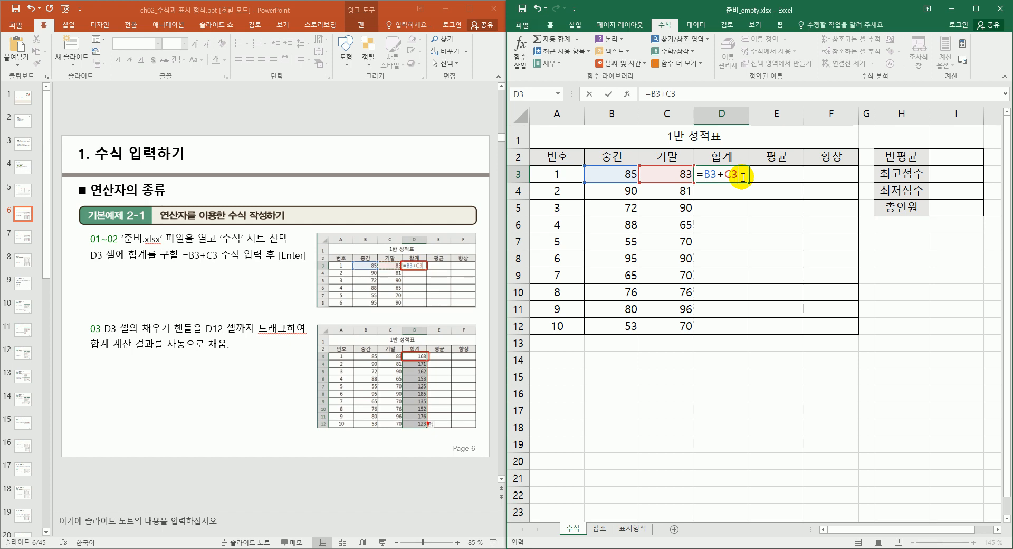
key("Return")
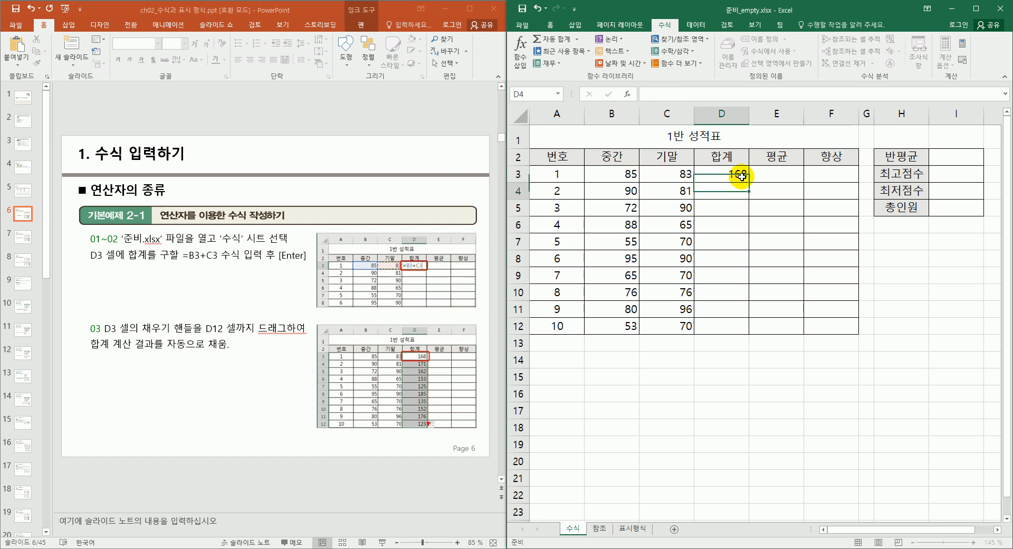
Examine D3's formula and its referenced cells, both in the cell and in the formula bar, leaving it unchanged
left_click(741, 176)
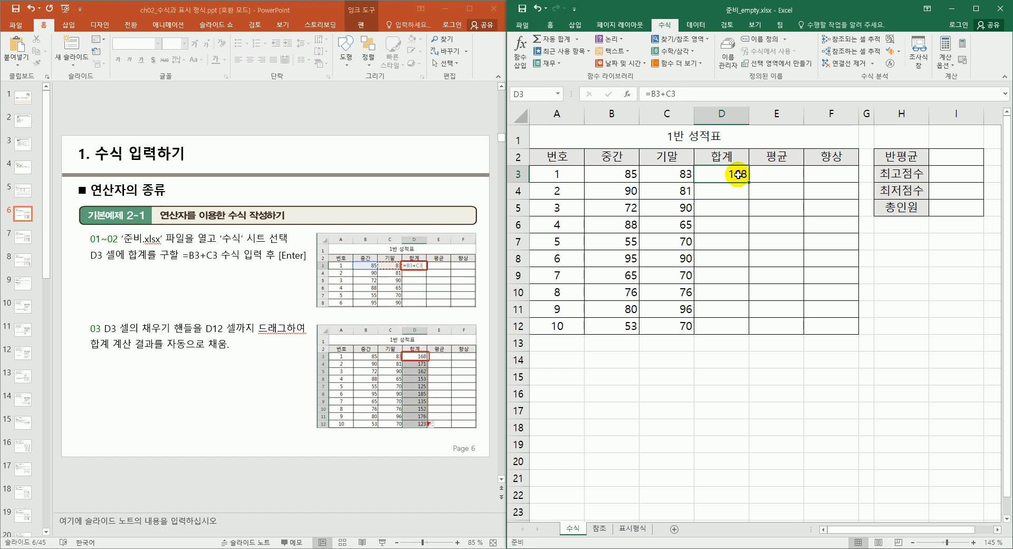
double_click(738, 173)
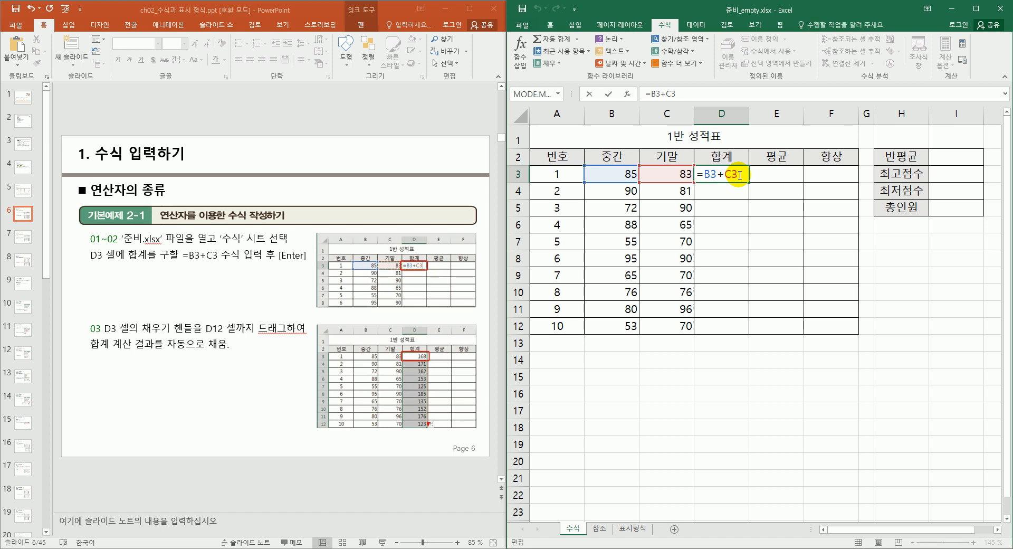
key("Escape")
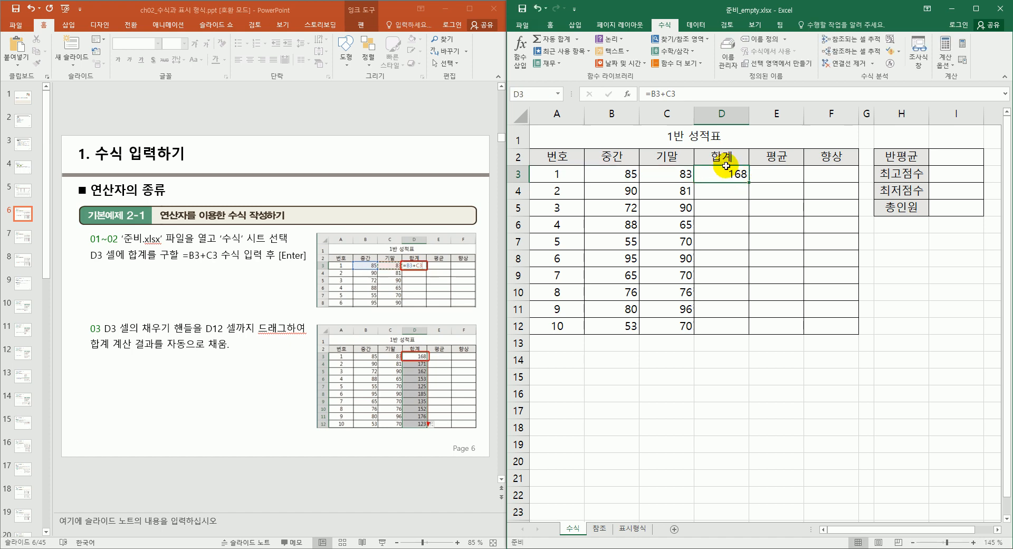
left_click(688, 95)
left_click_drag(688, 95, 648, 97)
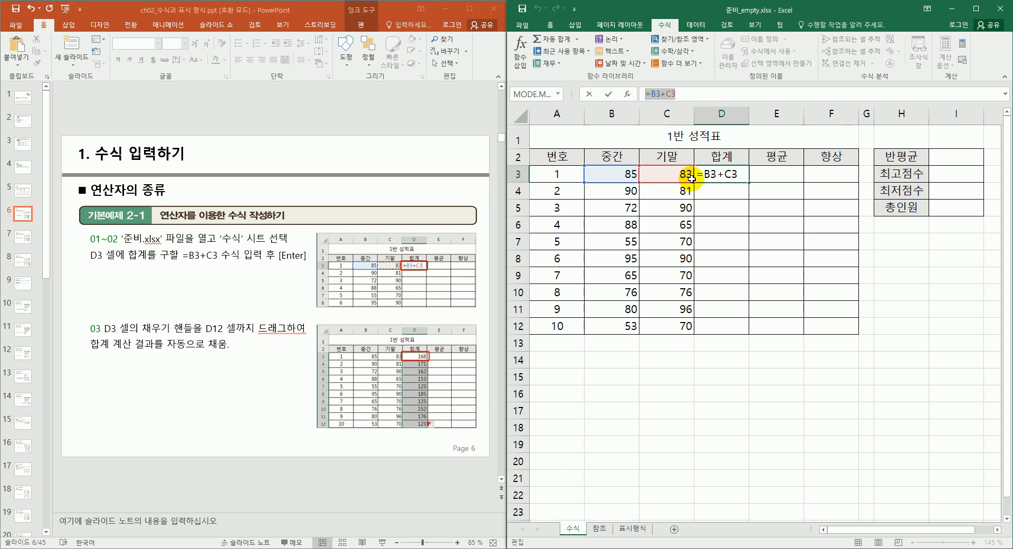
left_click(689, 93)
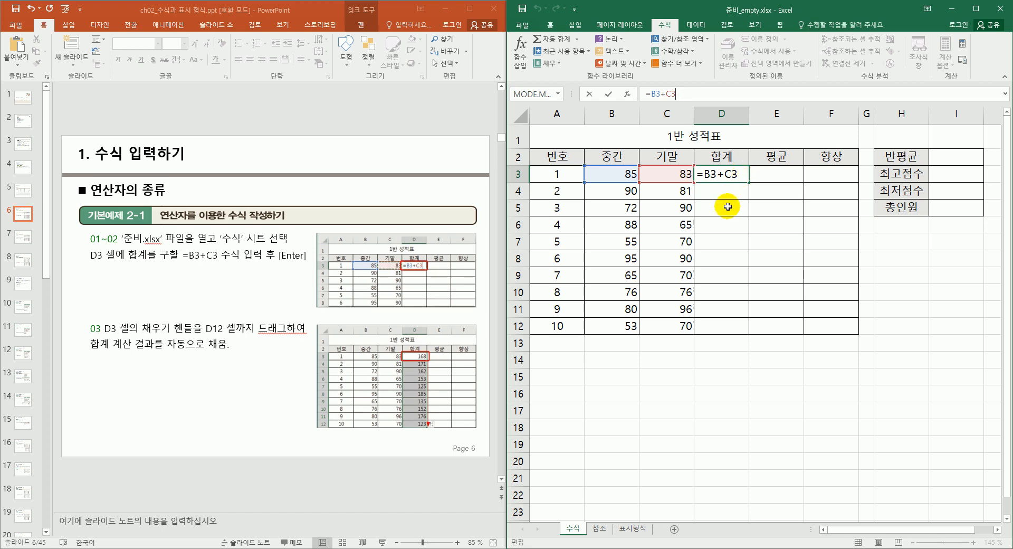
key("Return")
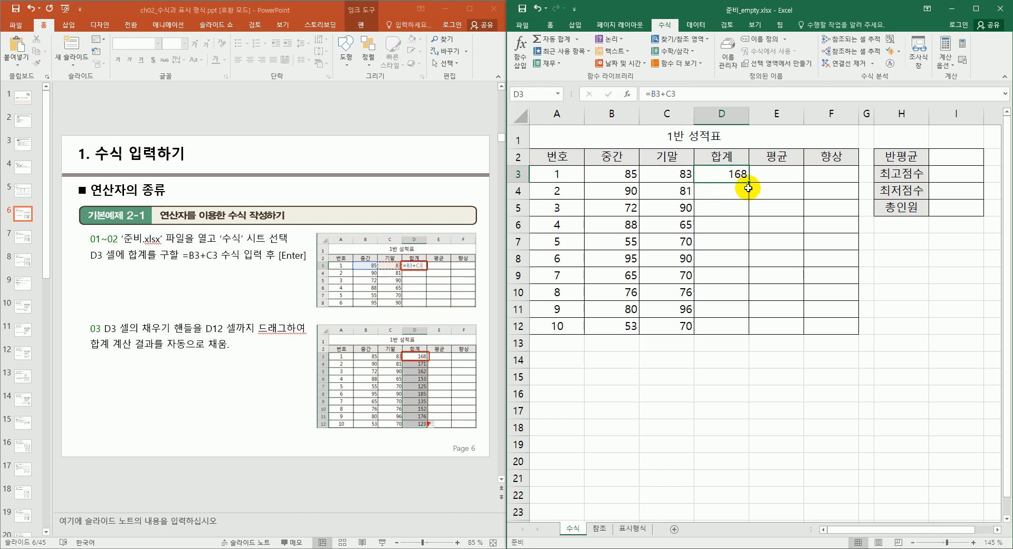
left_click(740, 172)
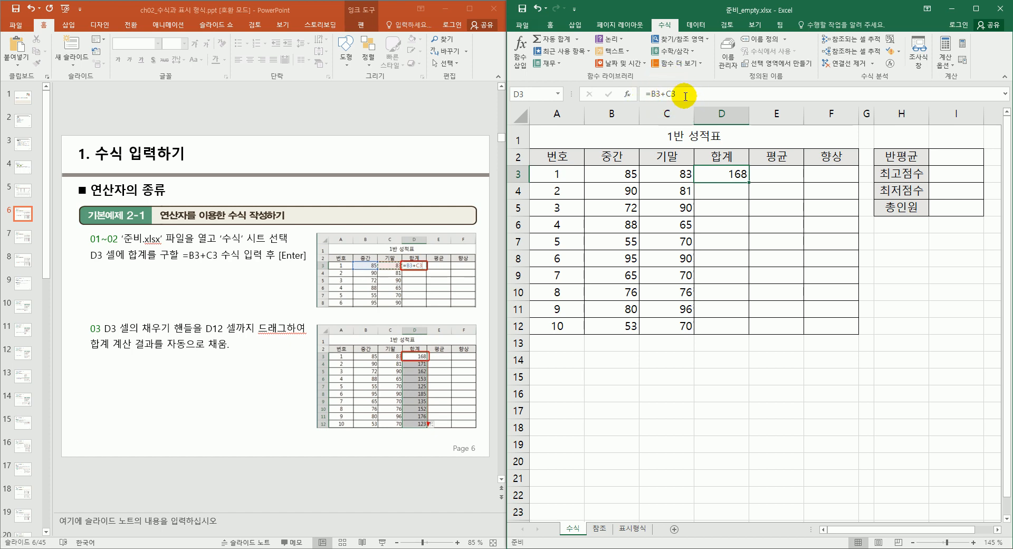
double_click(740, 173)
key("Escape")
double_click(740, 173)
key("Escape")
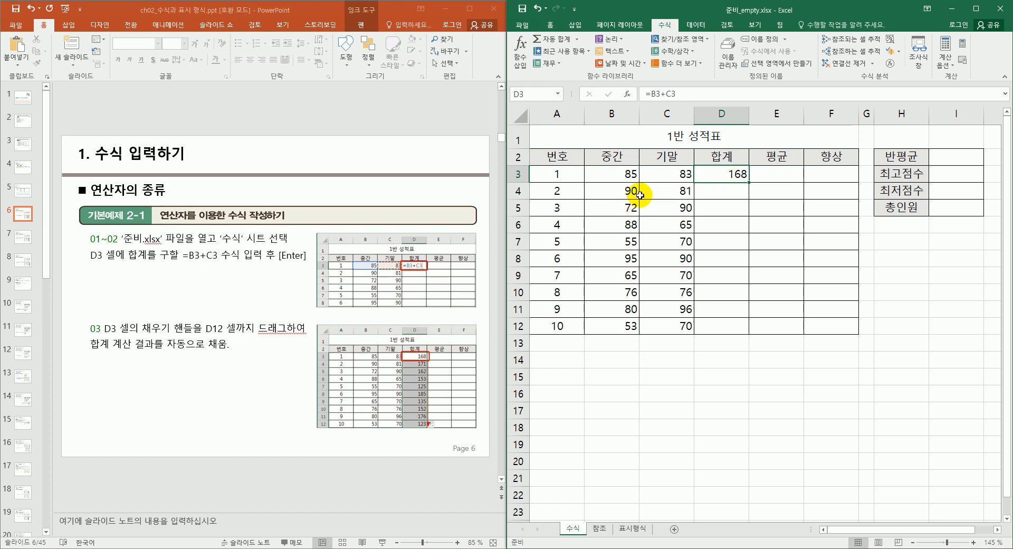
Enter the formula =B4+C4 in D4 for the second student's total
left_click(730, 186)
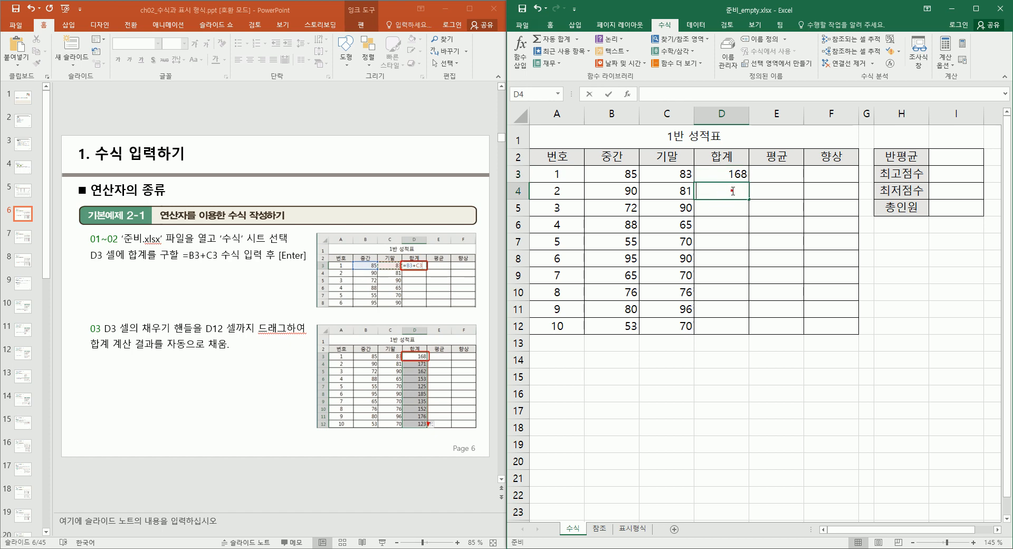
double_click(732, 191)
type("=")
left_click(628, 193)
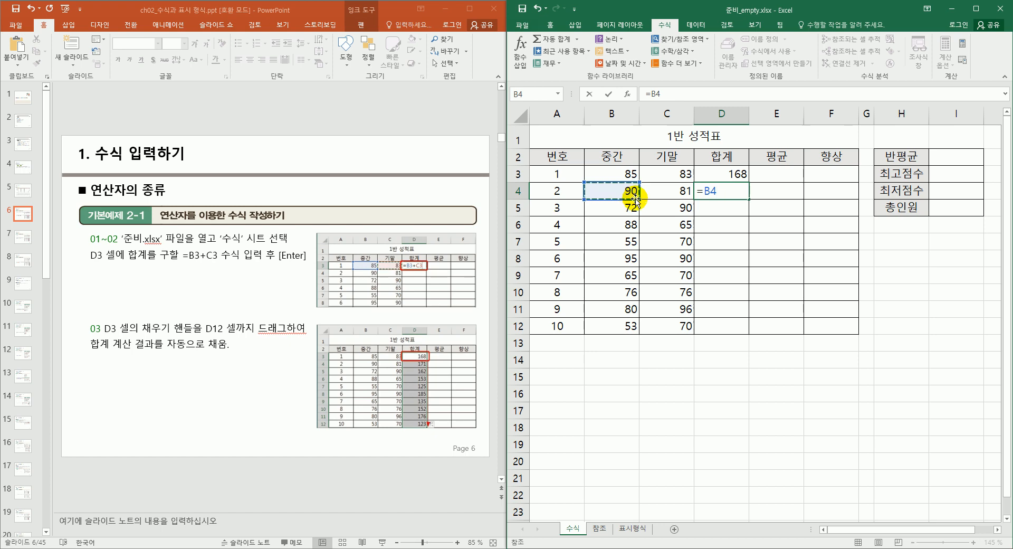
type("+")
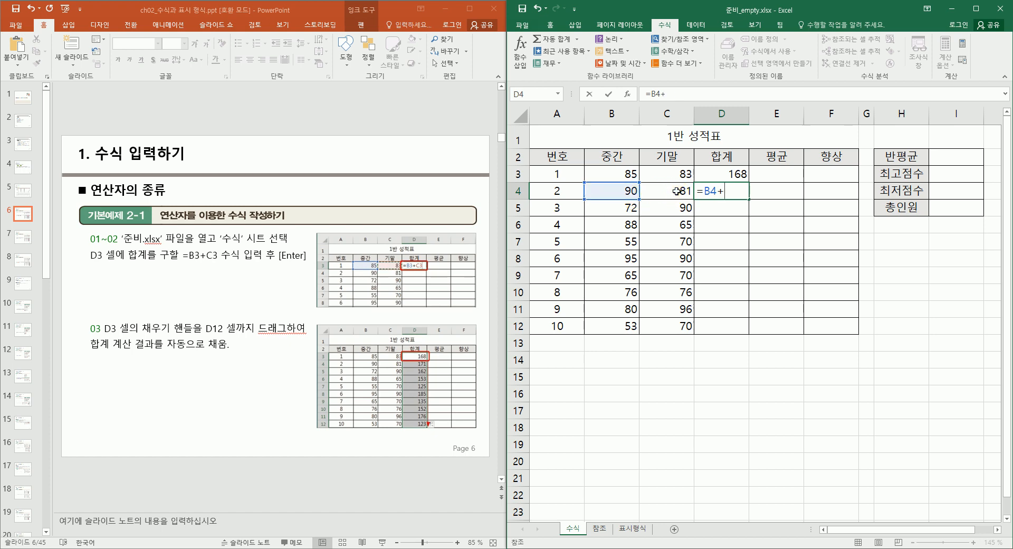
left_click(677, 190)
key("Return")
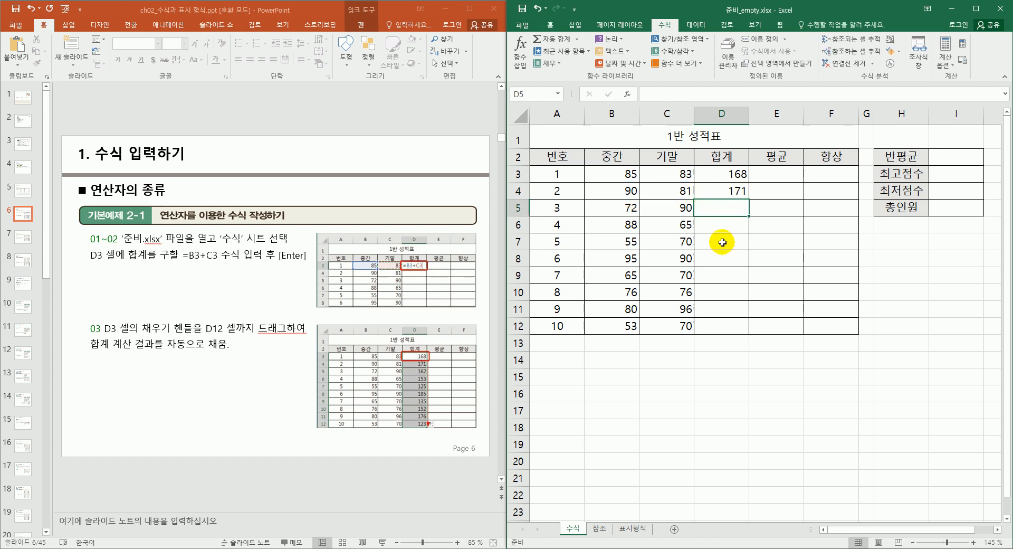
Clear D4 and fill the D3 formula down through D12
left_click(736, 193)
key("Delete")
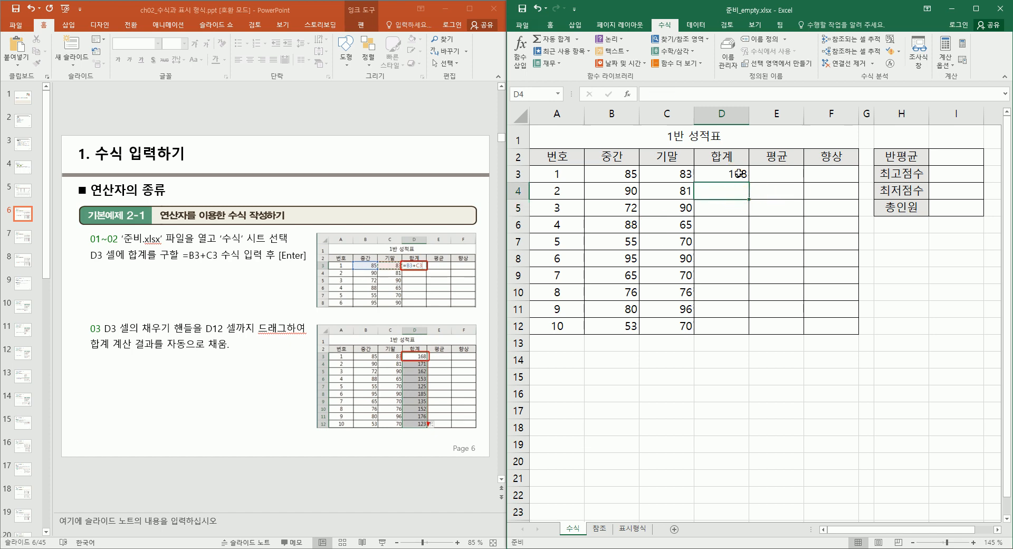
left_click(738, 173)
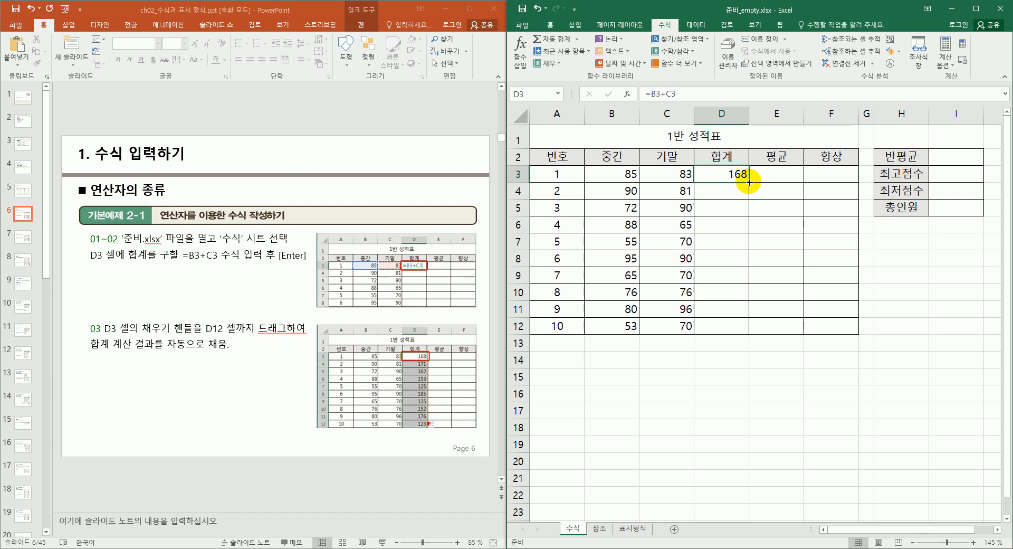
left_click_drag(749, 182, 733, 334)
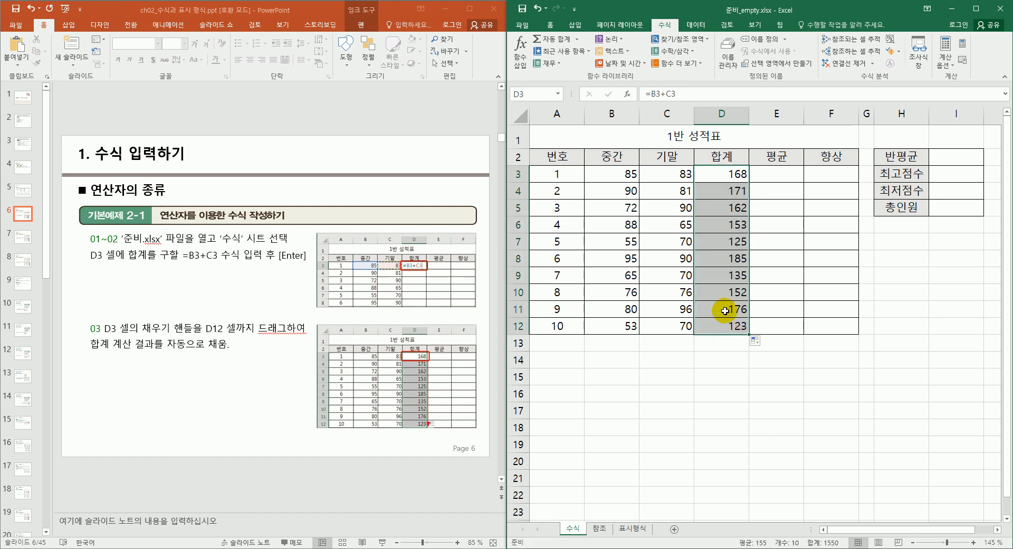
Examine the filled formulas in the 합계 column cell by cell to compare their row references
left_click(738, 174)
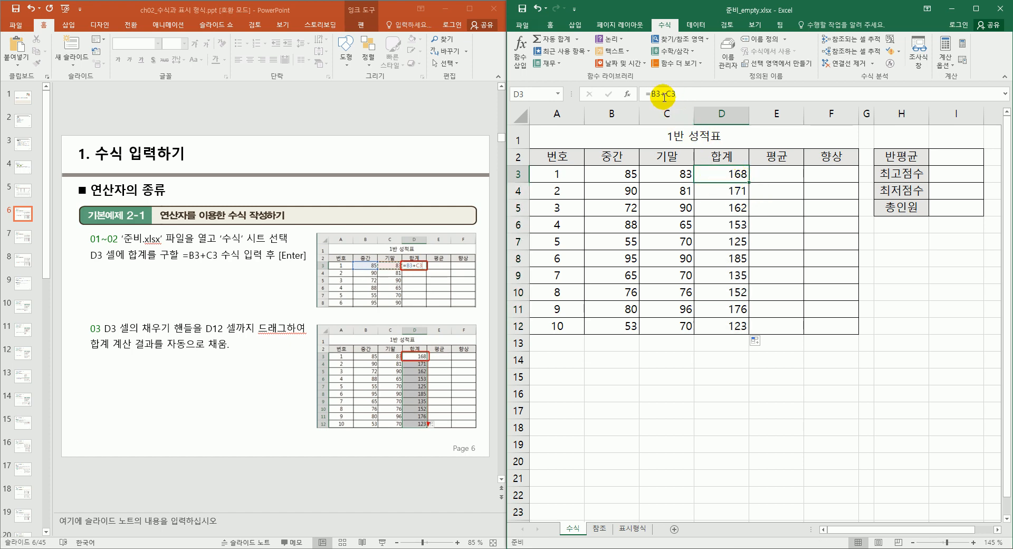
left_click(733, 193)
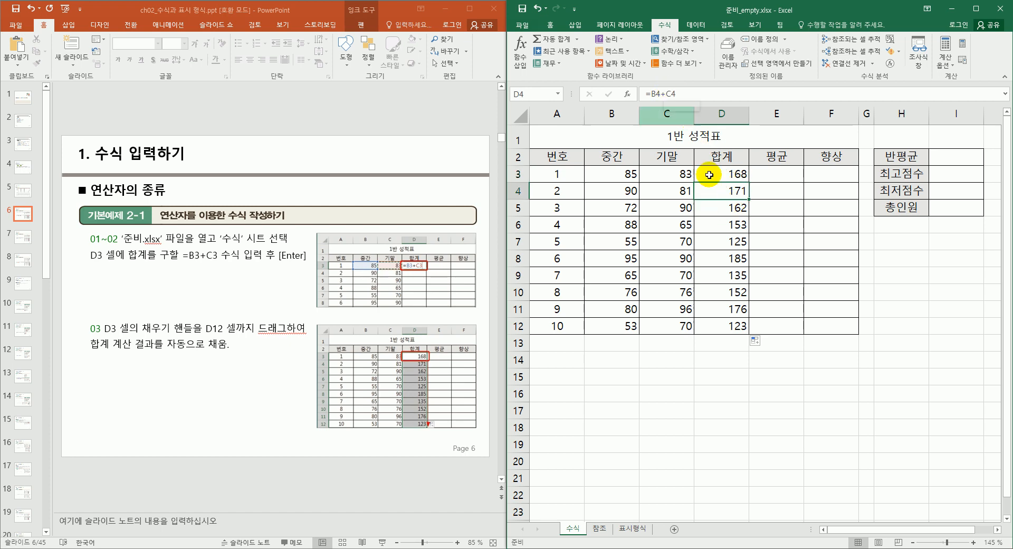
left_click(733, 207)
left_click(737, 208)
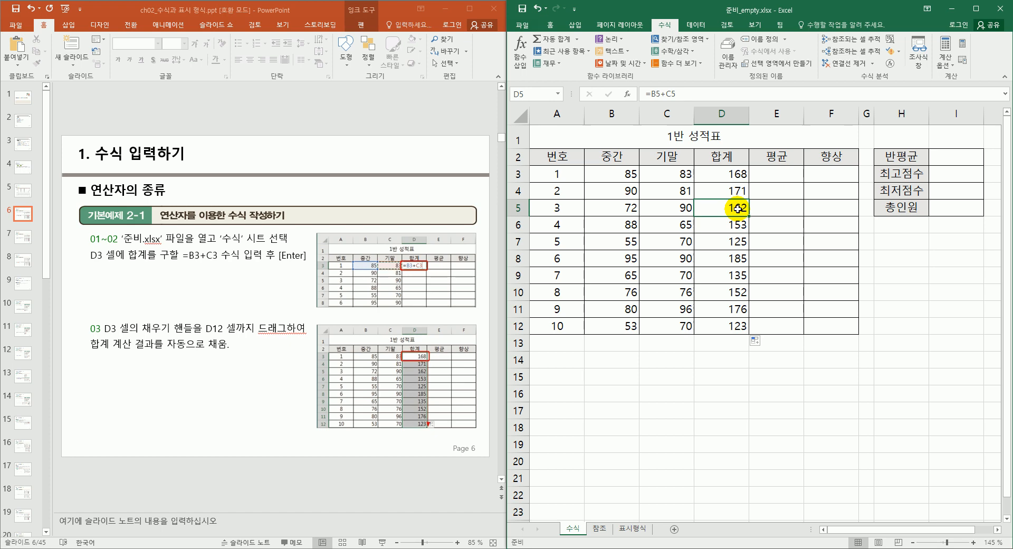
key("Down")
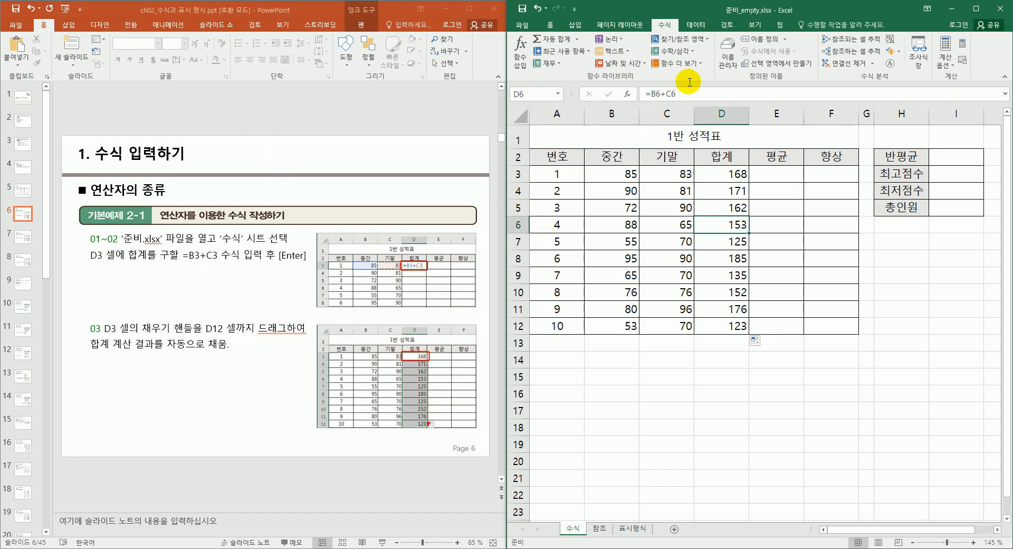
key("Down")
key("Down")
key("Down")
key("Down")
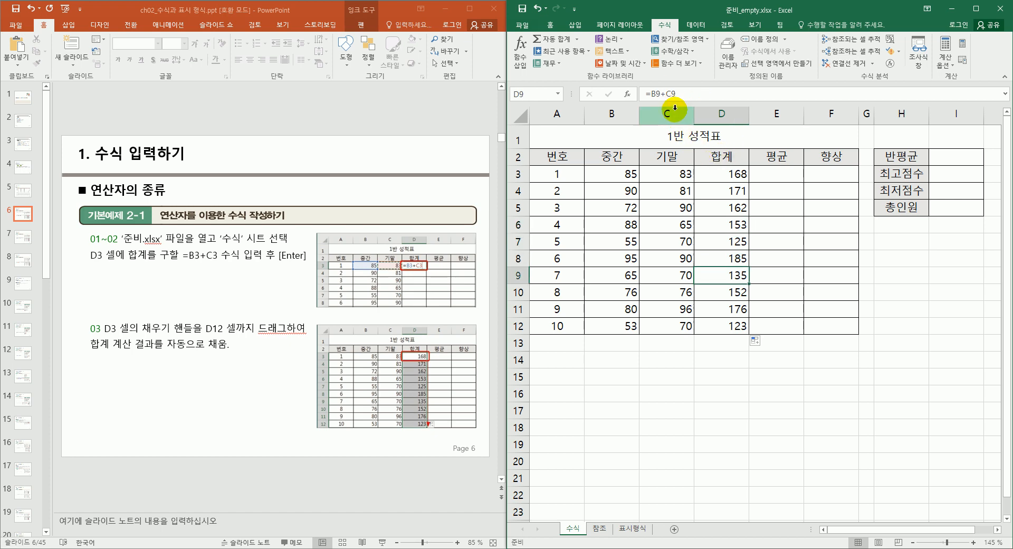
key("Down")
key("Down")
key("Up")
key("Up")
key("Up")
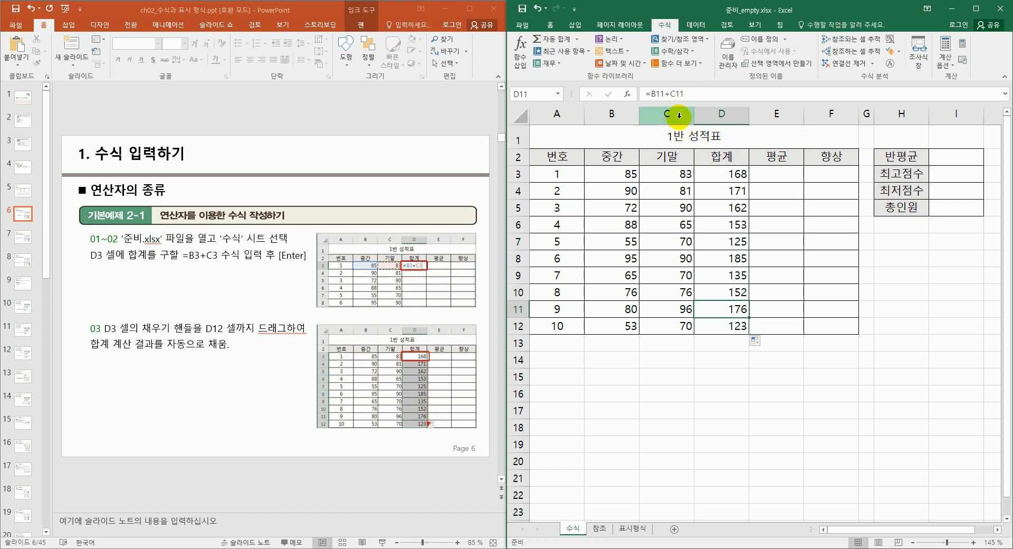
key("Up")
key("Up")
key("Up")
key("Up")
key("Up")
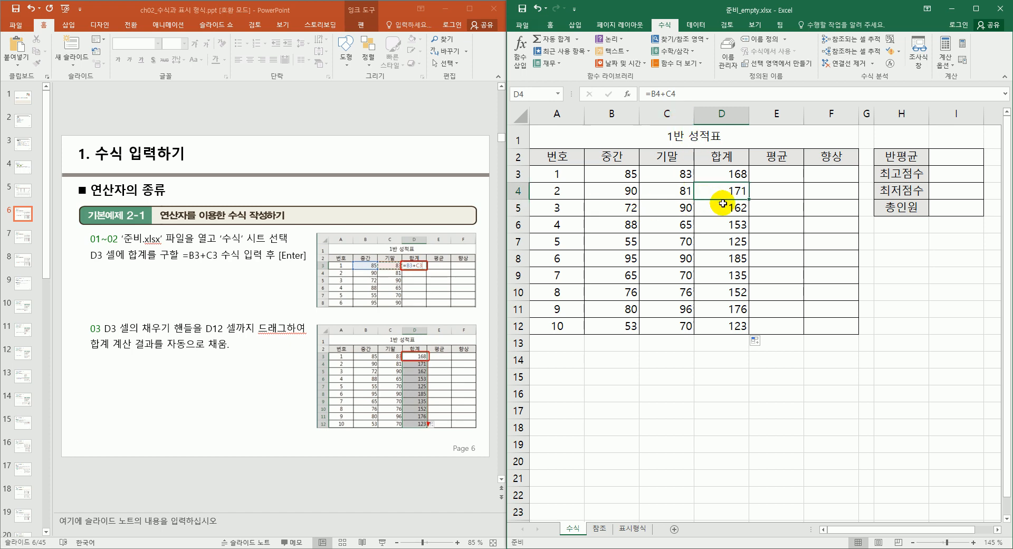
Check how the cell references change in the 합계 formulas from D5 down to D11
left_click(740, 211)
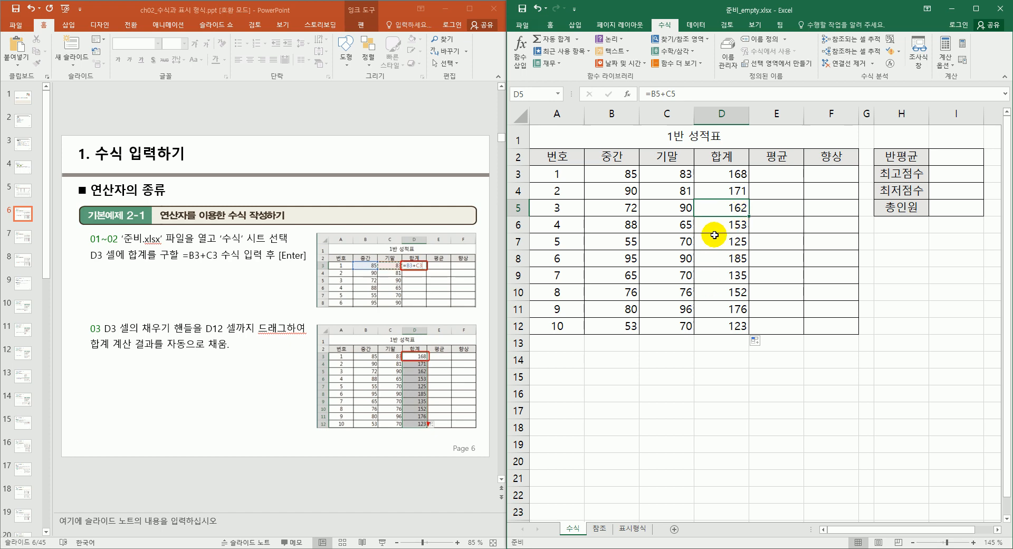
key("Down")
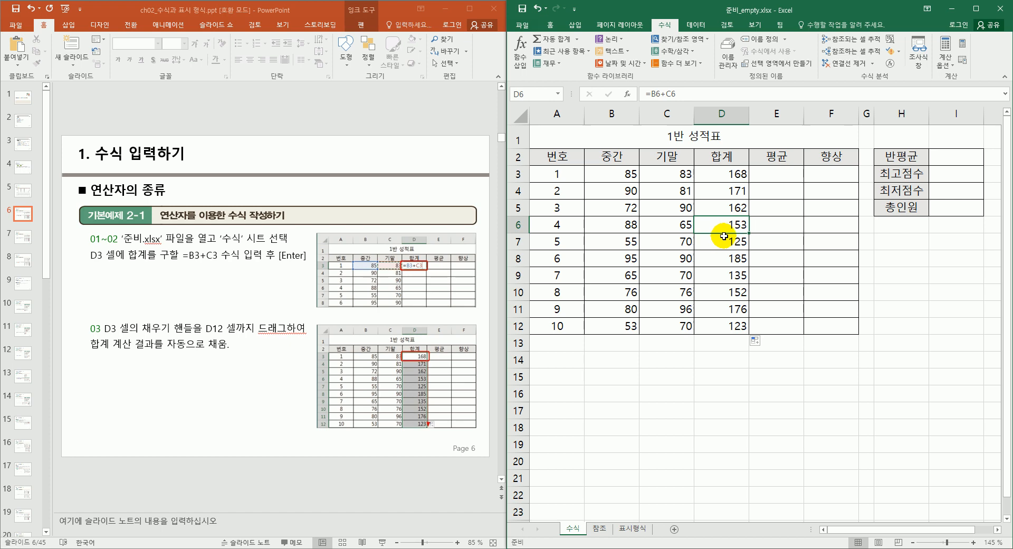
key("Down")
key("Down")
key("Down")
key("Down")
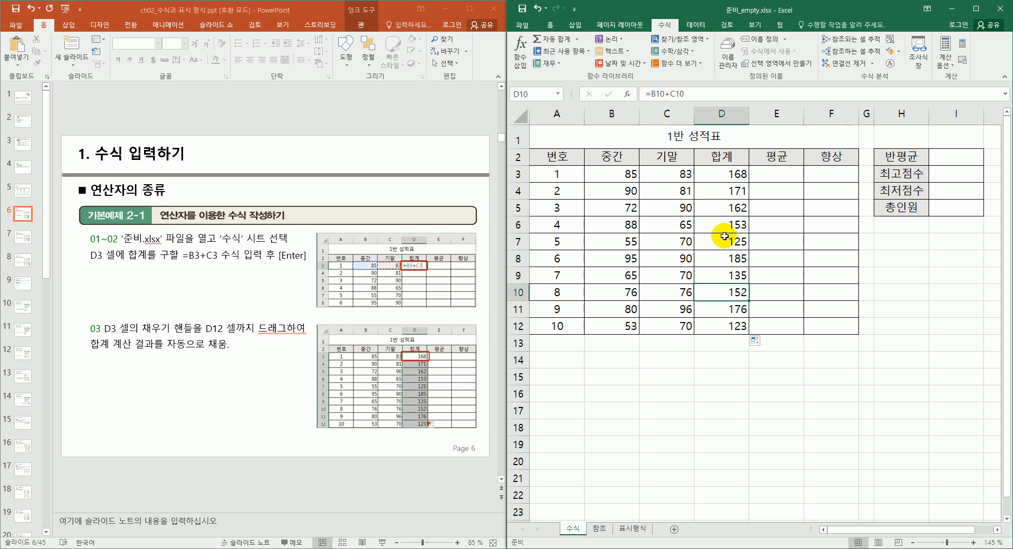
key("Down")
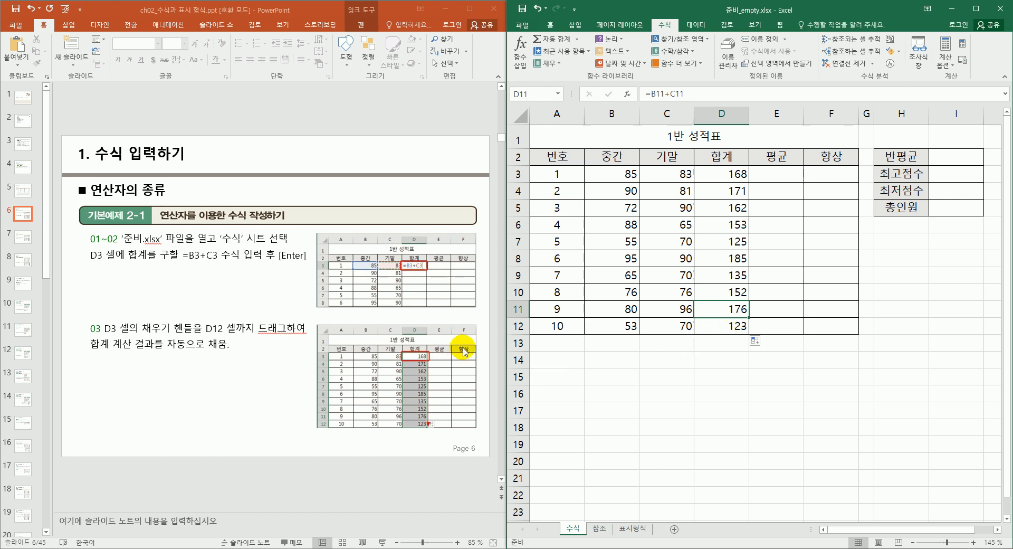
Advance the PowerPoint lesson to slide 7 and enter =D3/2 in E3 of the Excel sheet for the first student's average
left_click(493, 445)
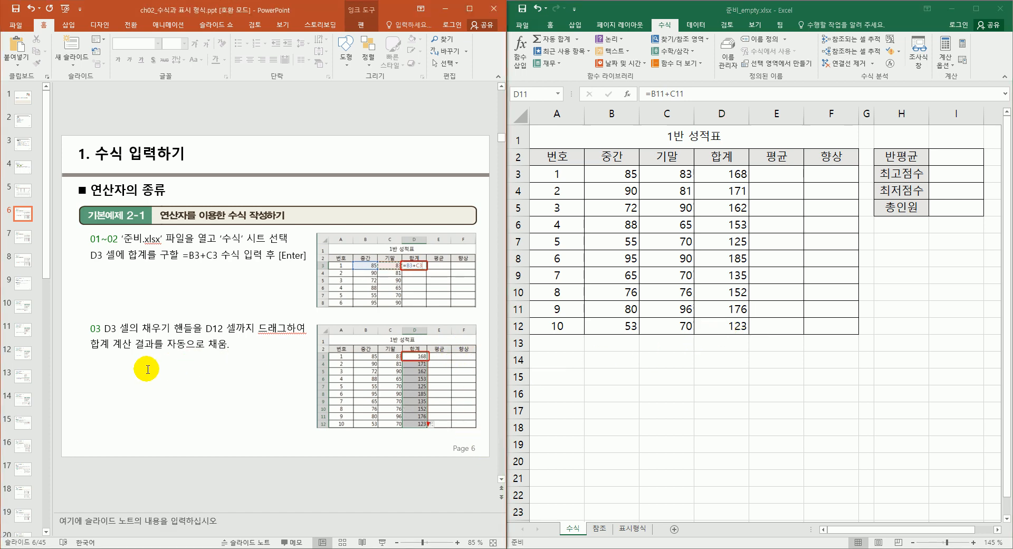
scroll(237, 384, "down", 1)
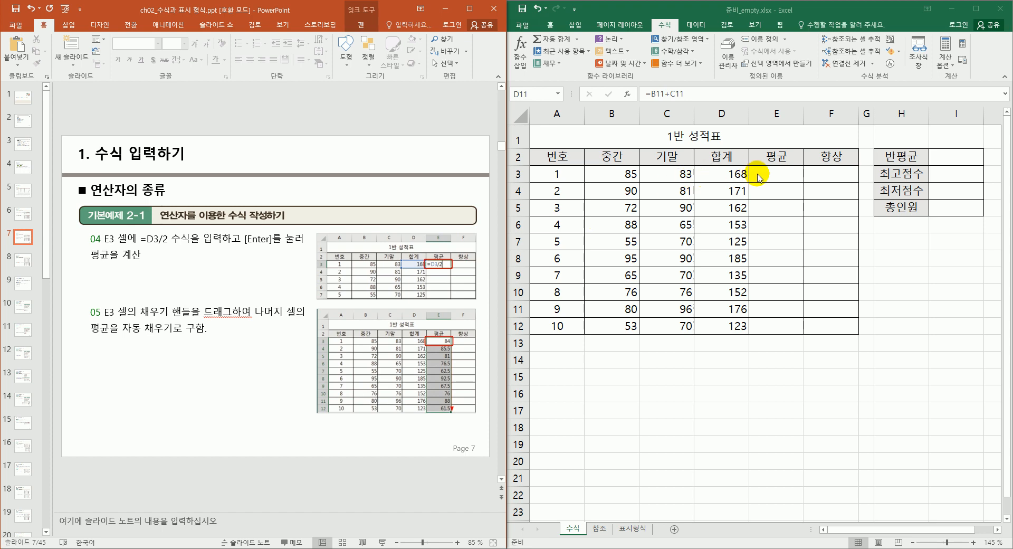
left_click(777, 180)
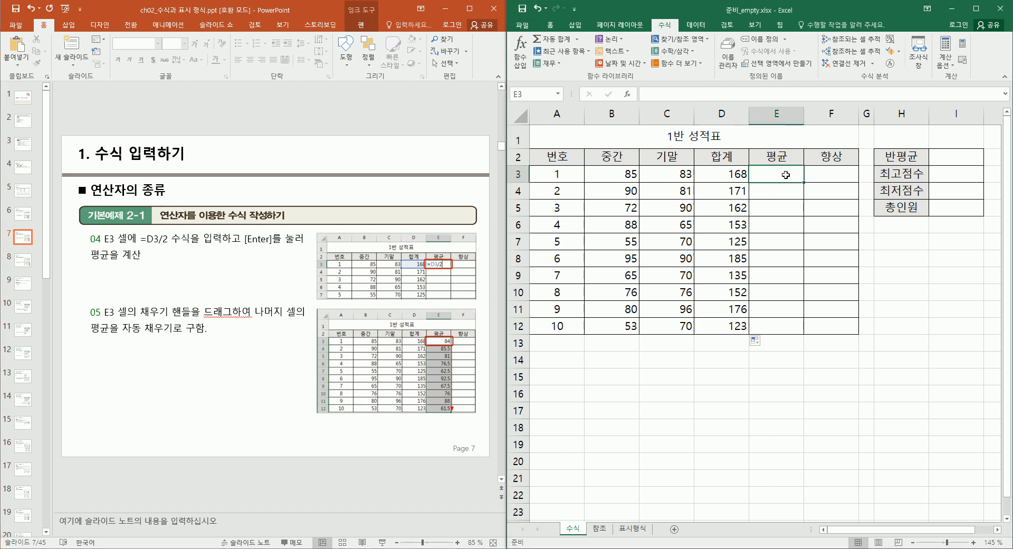
type("=")
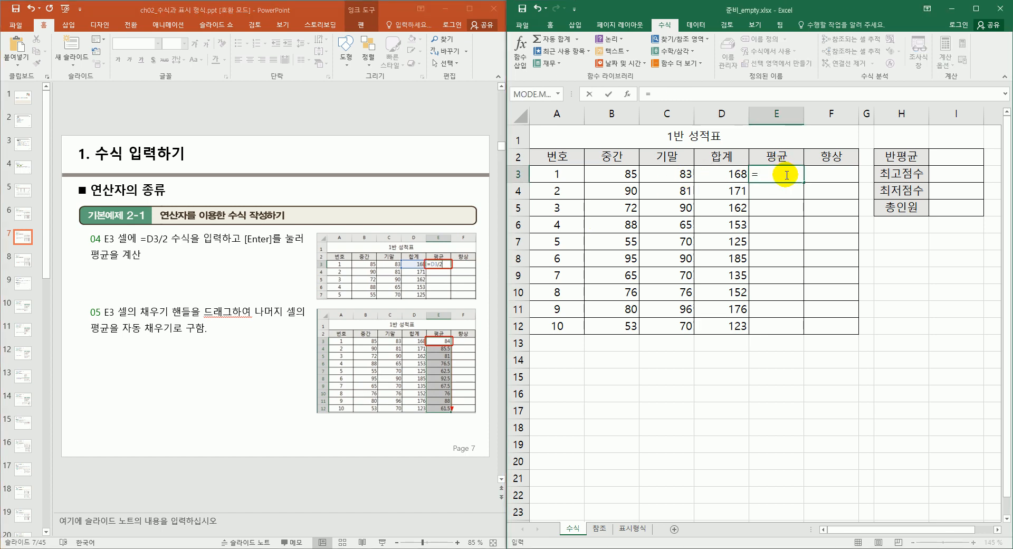
left_click(734, 173)
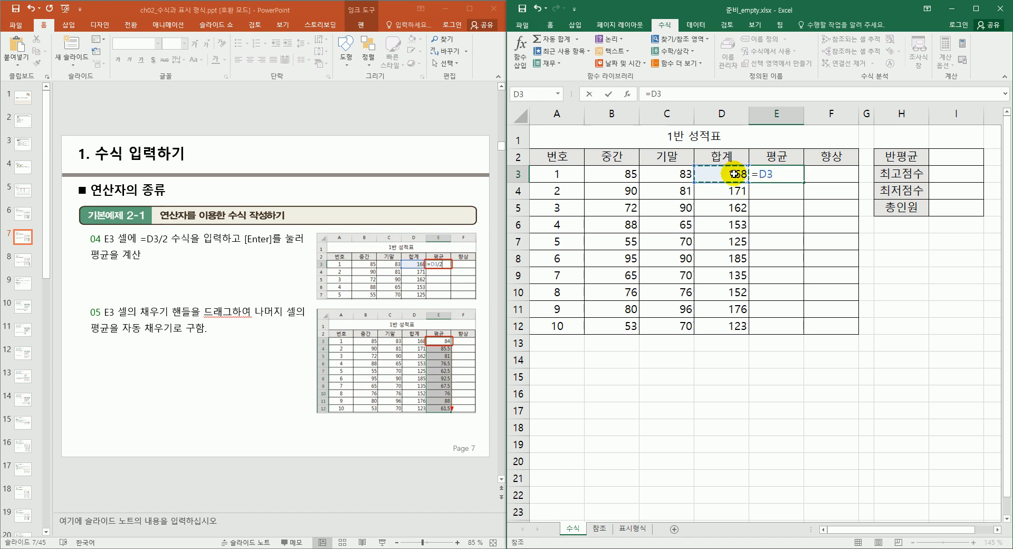
type("/2")
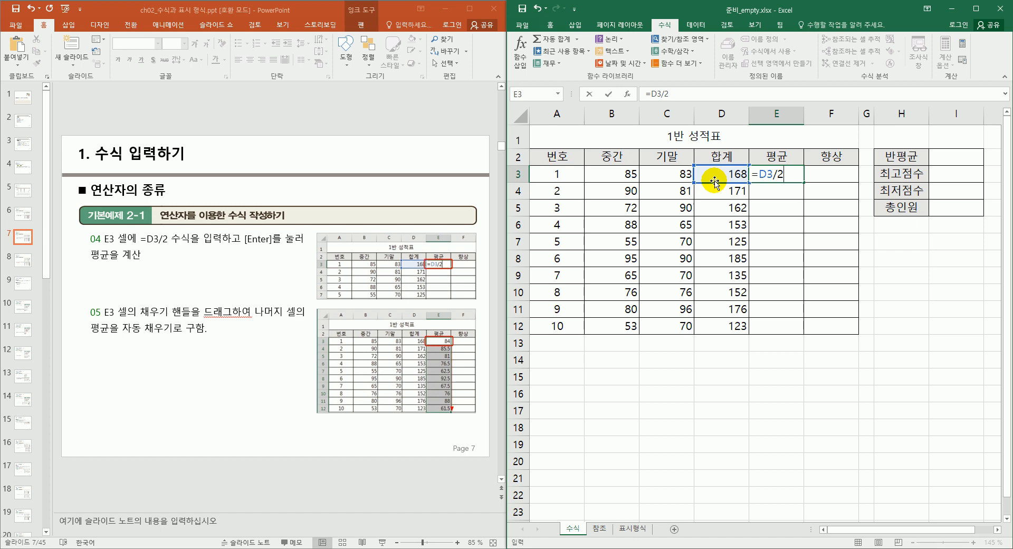
key("Return")
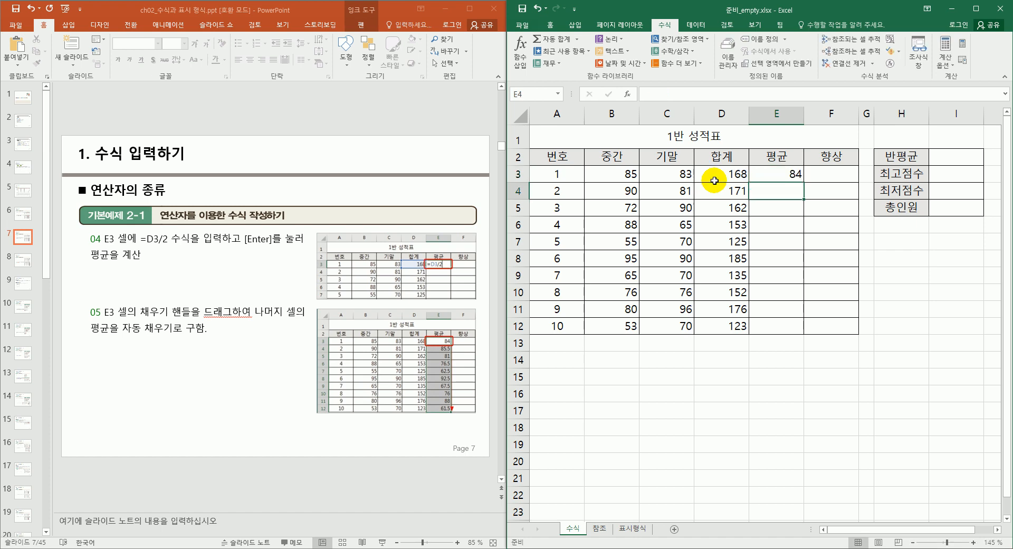
Fill the E3 average formula down the 평균 column through E12
left_click(770, 176)
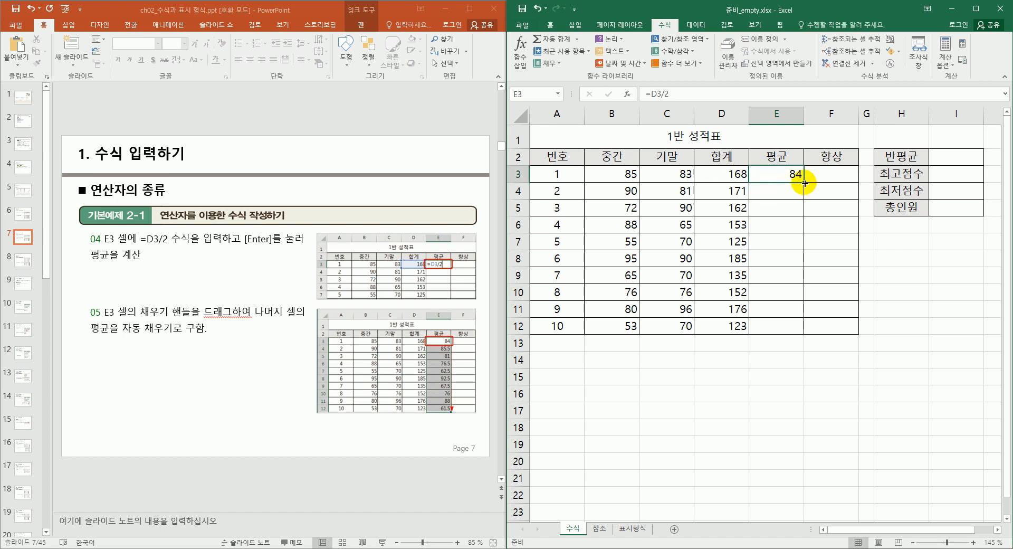
left_click_drag(804, 182, 786, 339)
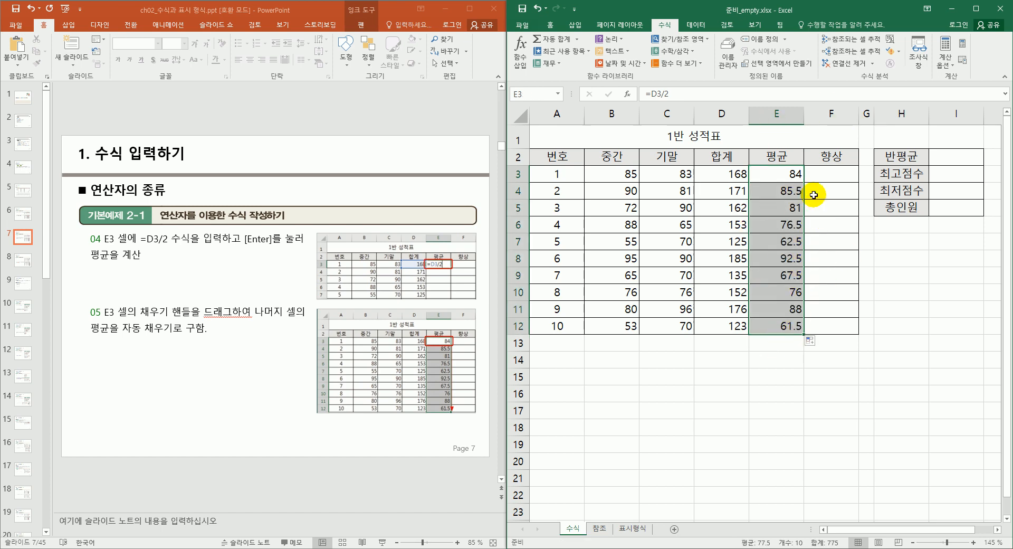
Examine the filled average formulas in E5 to E8, viewing the referenced cell of E8 without changing its formula
left_click(787, 211)
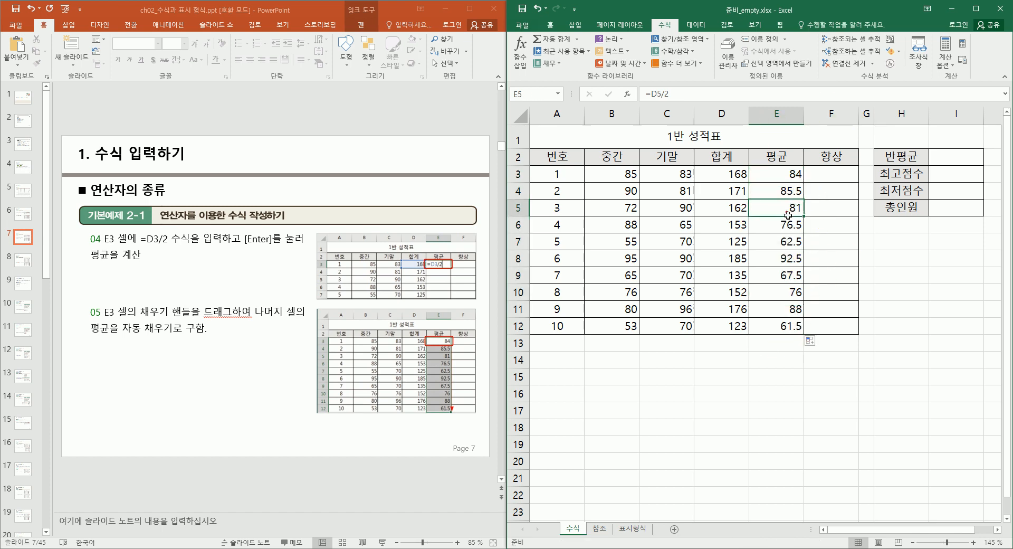
left_click(788, 224)
left_click(785, 240)
left_click(782, 258)
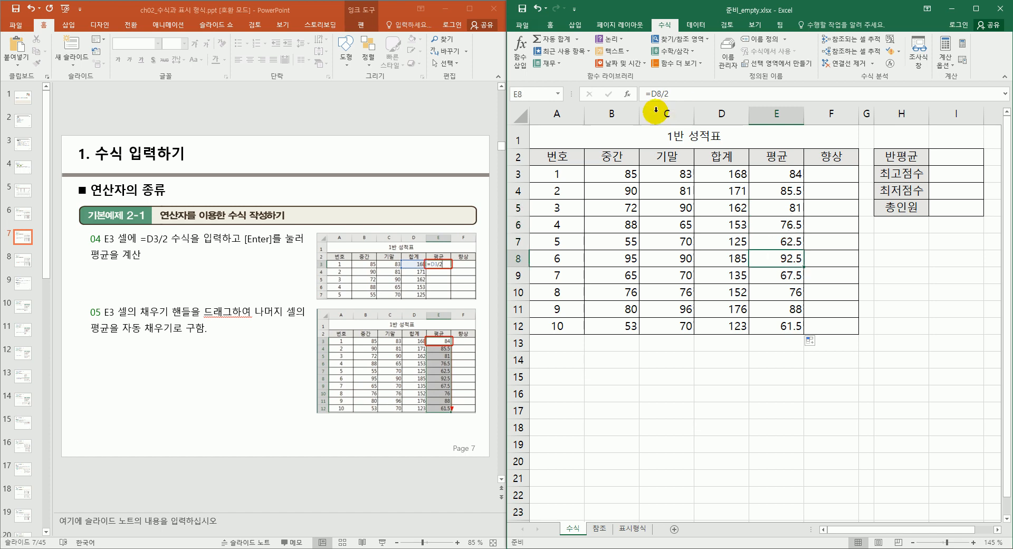
double_click(792, 256)
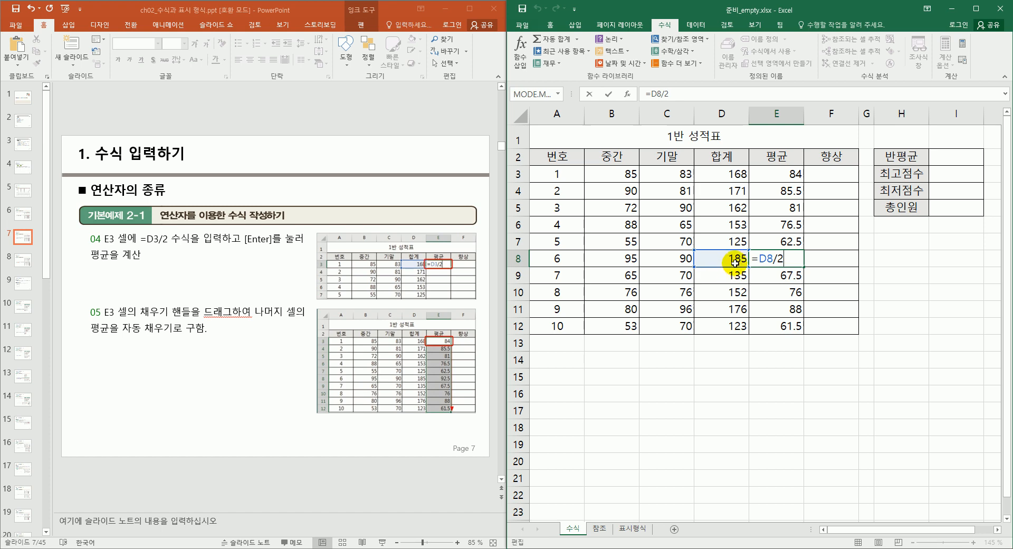
key("Escape")
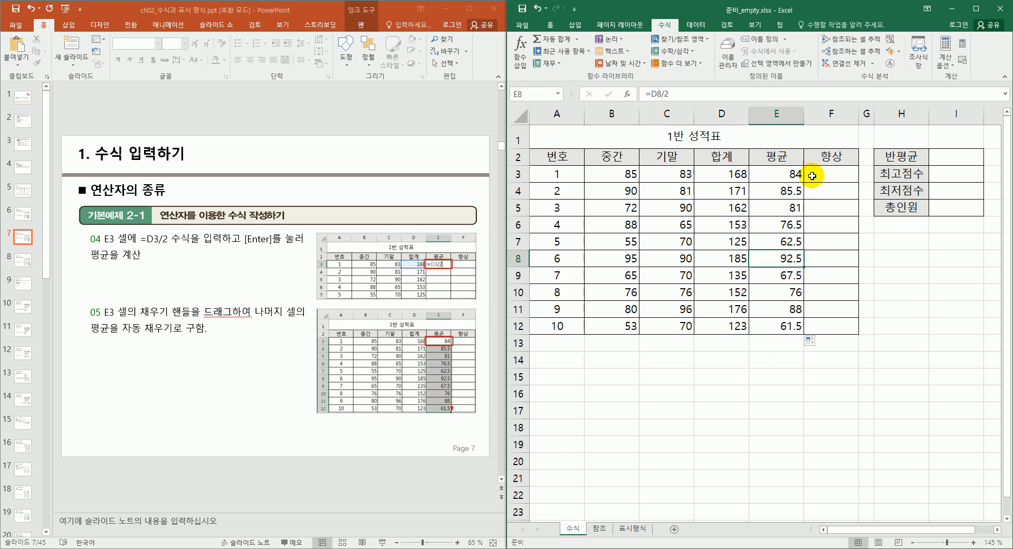
Compare the row references of the 평균 formulas cell by cell between E3 and E8
left_click(792, 180)
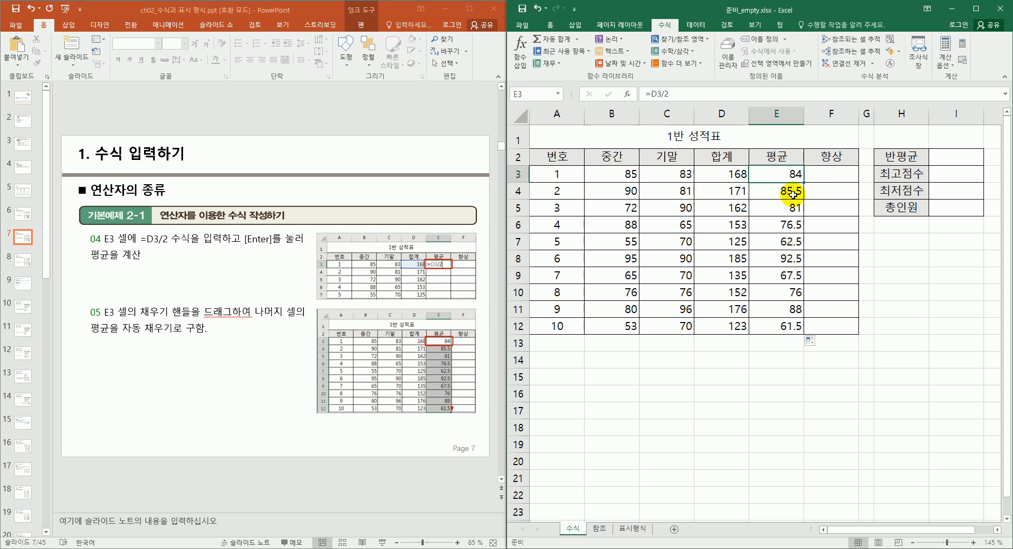
left_click(791, 191)
left_click(792, 206)
left_click(793, 226)
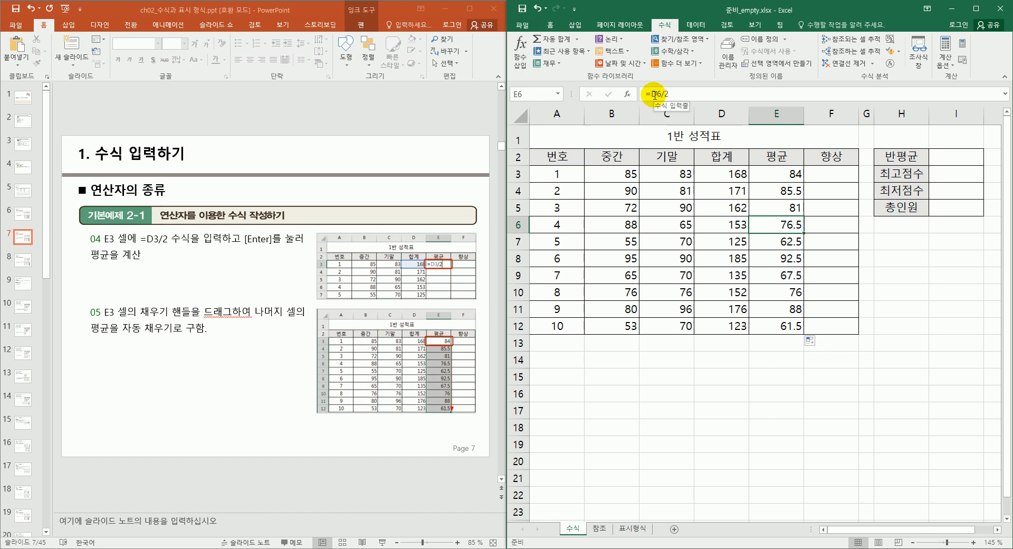
left_click(793, 208)
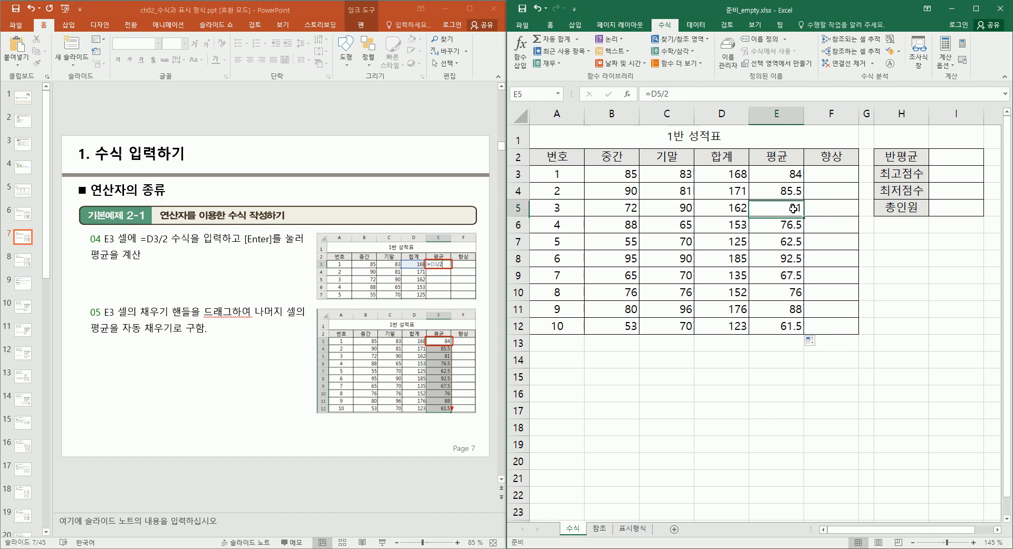
left_click(798, 178)
left_click(798, 177)
left_click(796, 196)
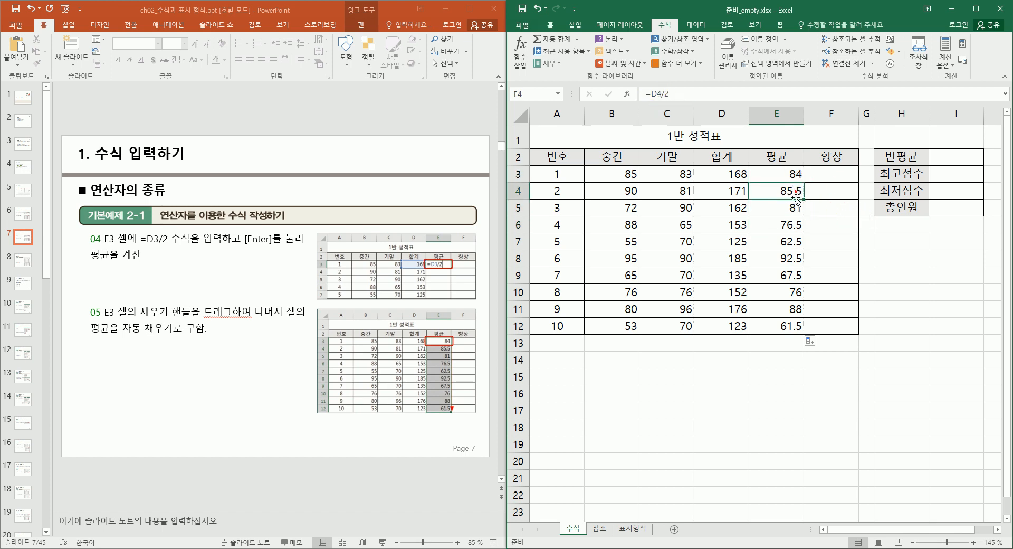
left_click(793, 207)
left_click(791, 224)
left_click(791, 241)
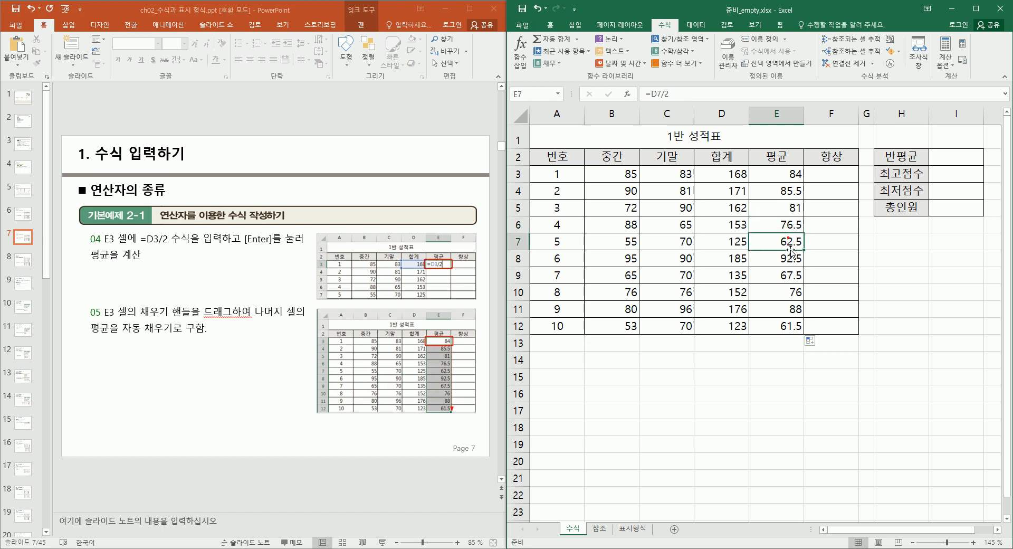
left_click(792, 257)
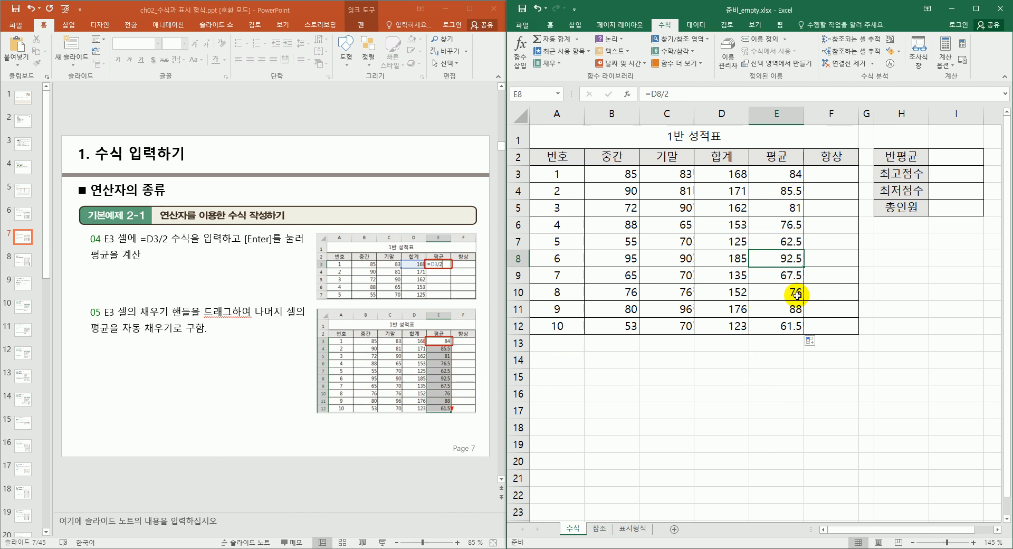
Advance the PowerPoint lesson to slide 8 and review the first student's 중간 and 기말 scores in Excel for the 향상 comparison
left_click(419, 449)
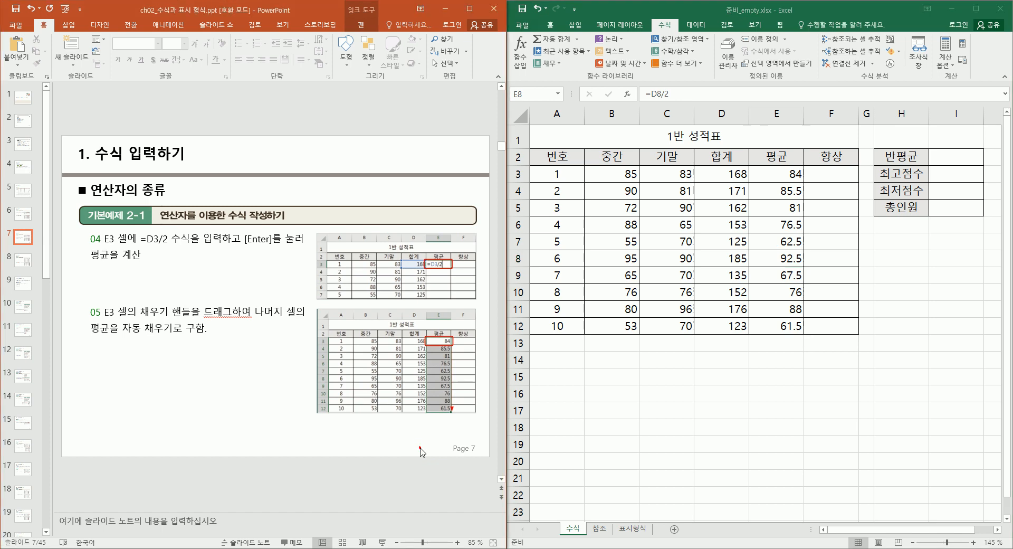
scroll(420, 451, "down", 1)
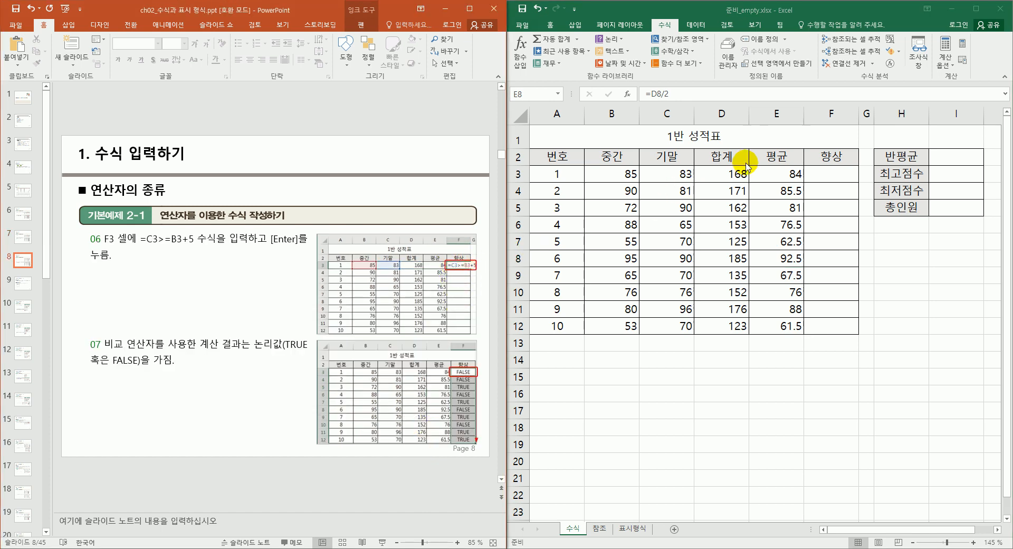
left_click(734, 173)
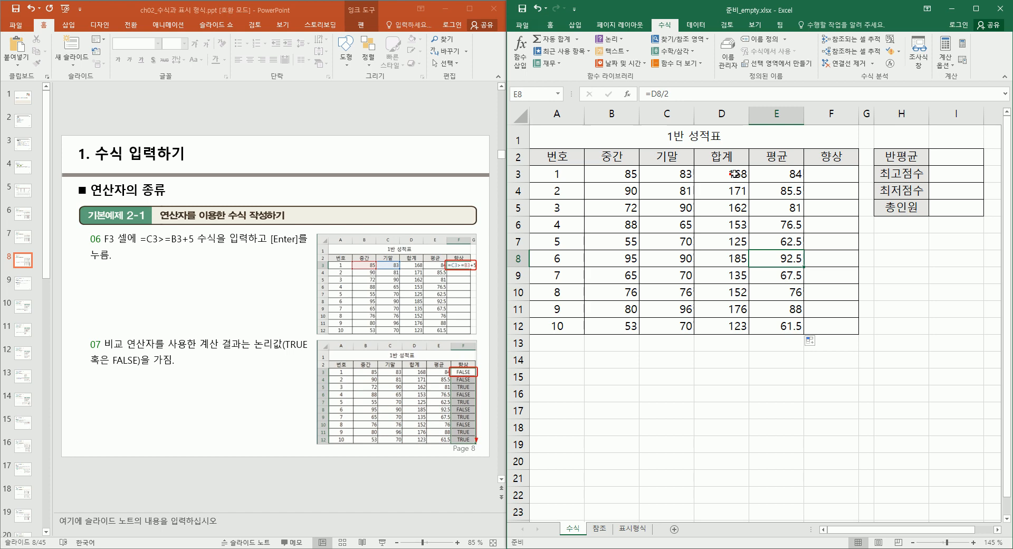
left_click(787, 176)
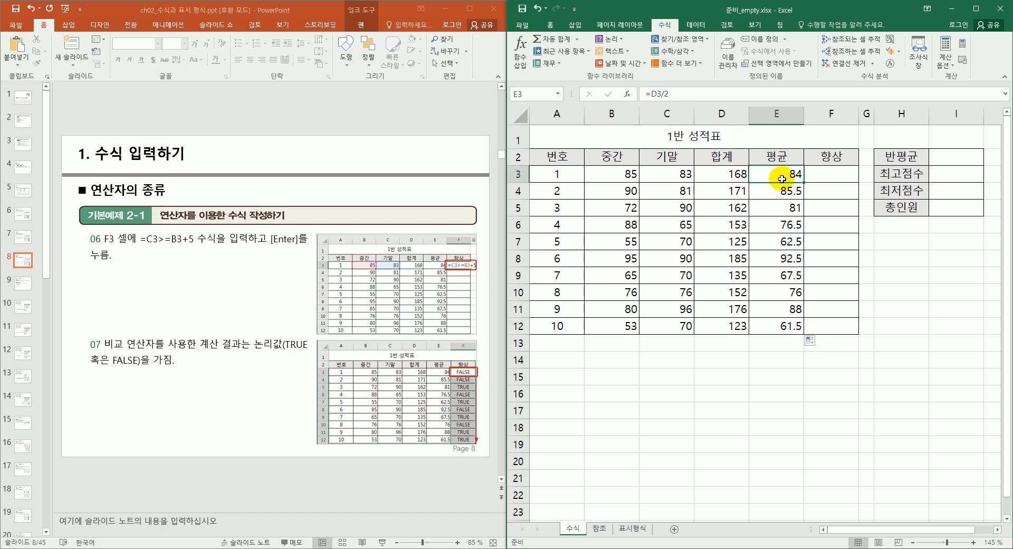
left_click(831, 175)
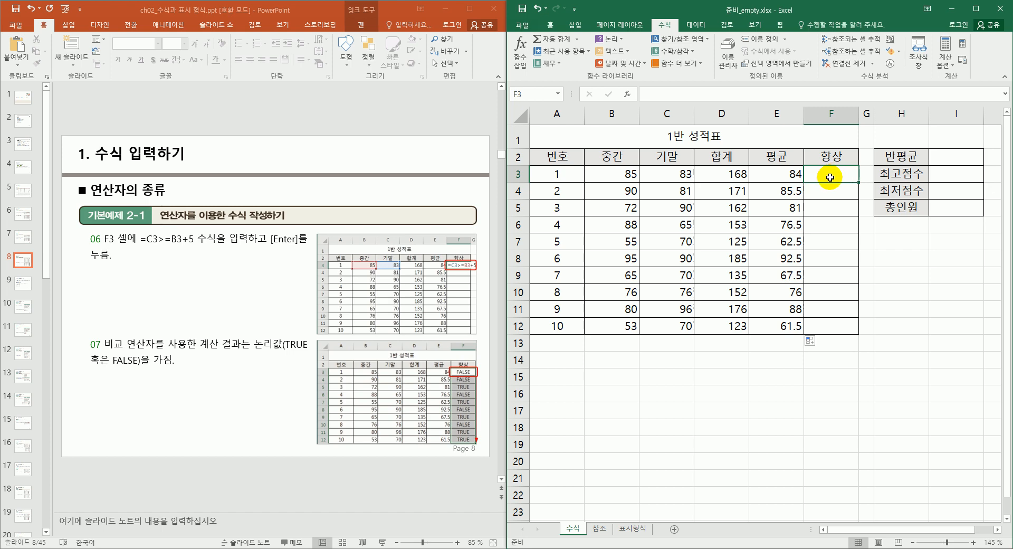
left_click(630, 176)
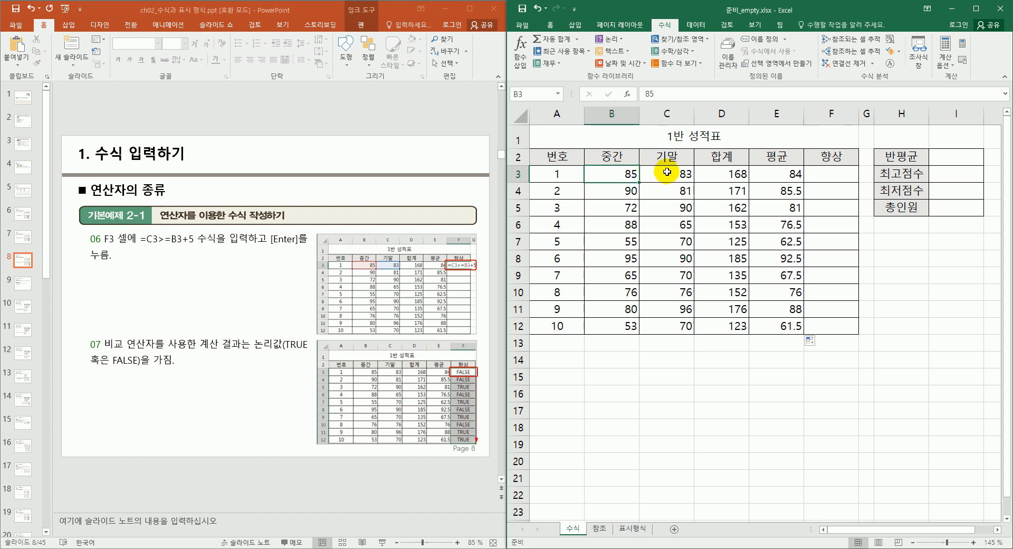
left_click(671, 174)
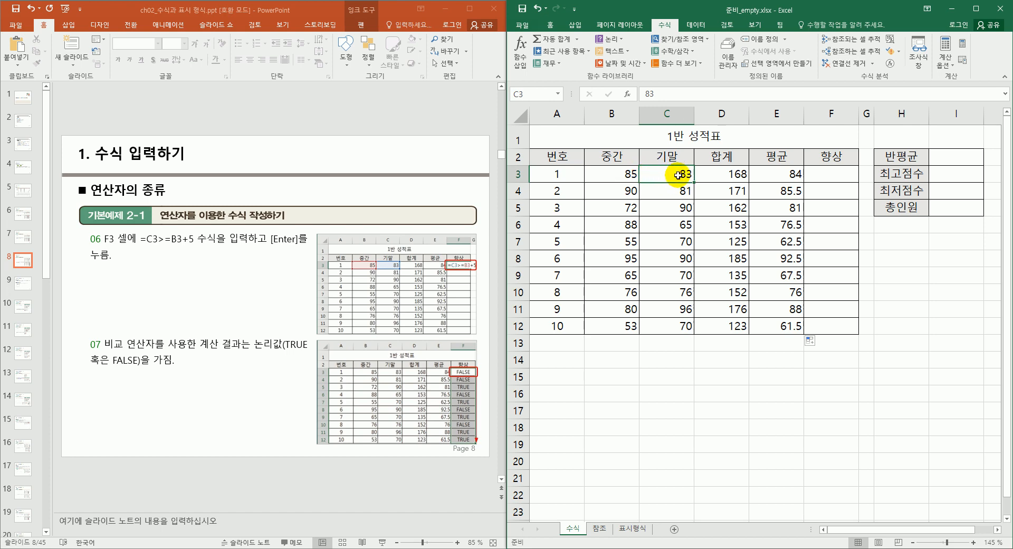
Enter the comparison formula =C3>=B3+5 in F3 and fill it down the 향상 column through F12
left_click(829, 174)
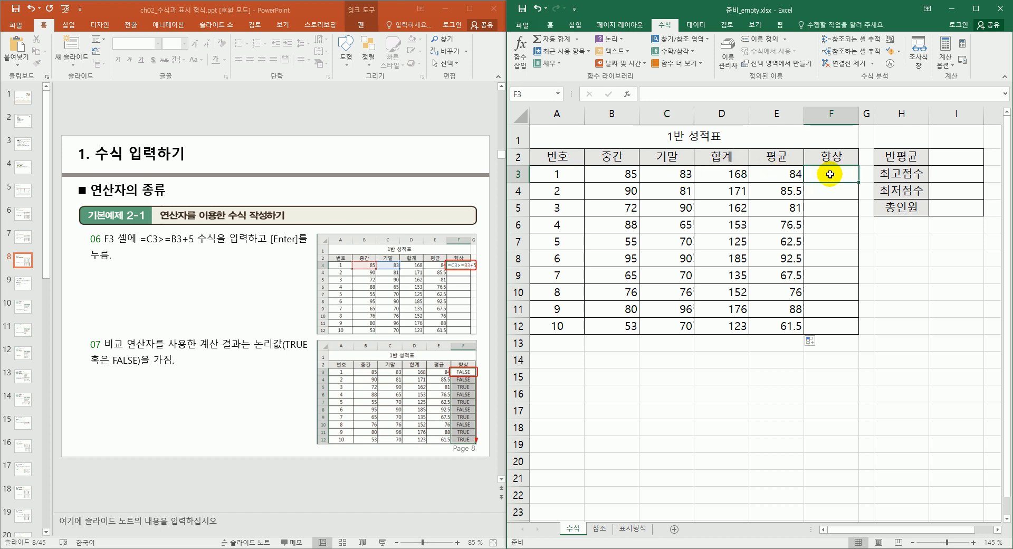
type("=")
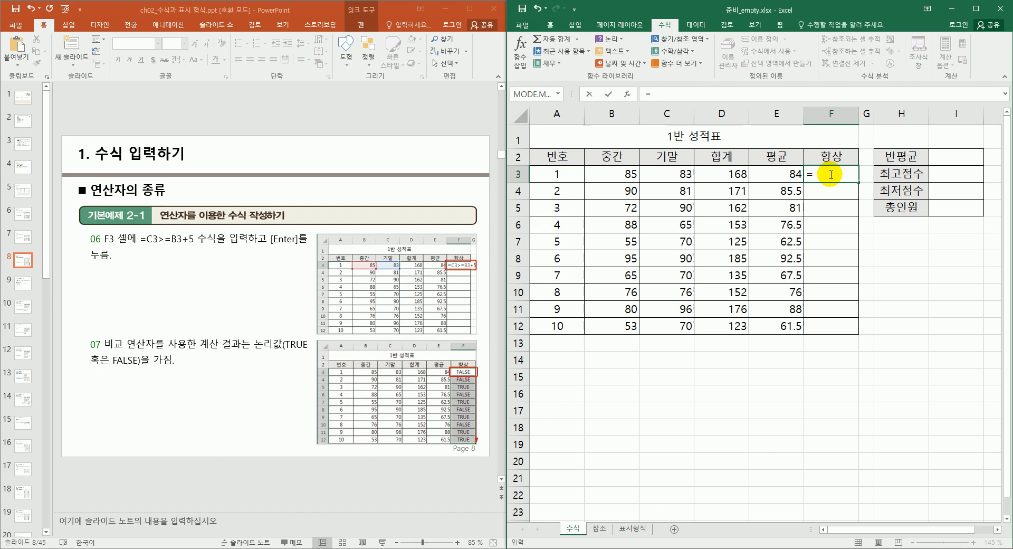
left_click(672, 174)
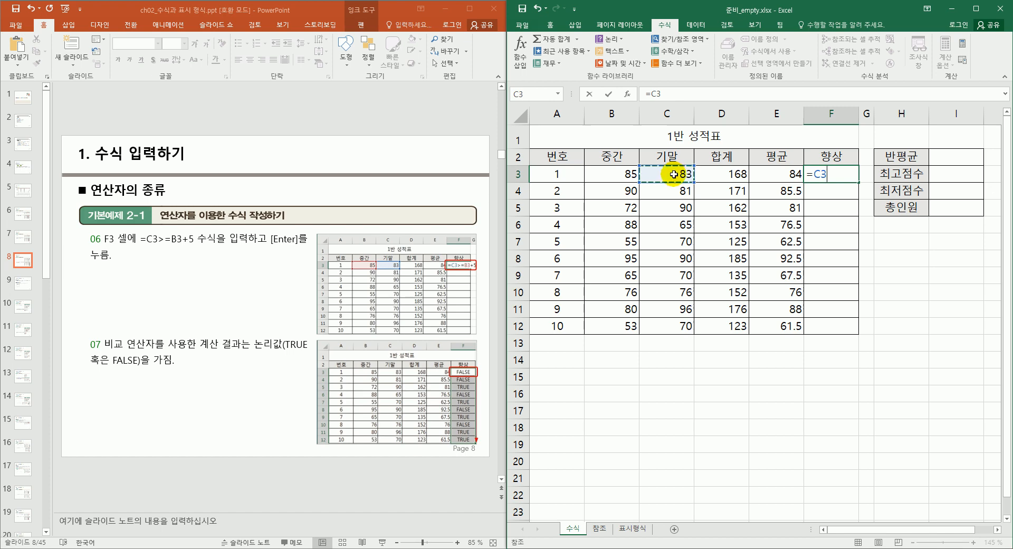
type(">=")
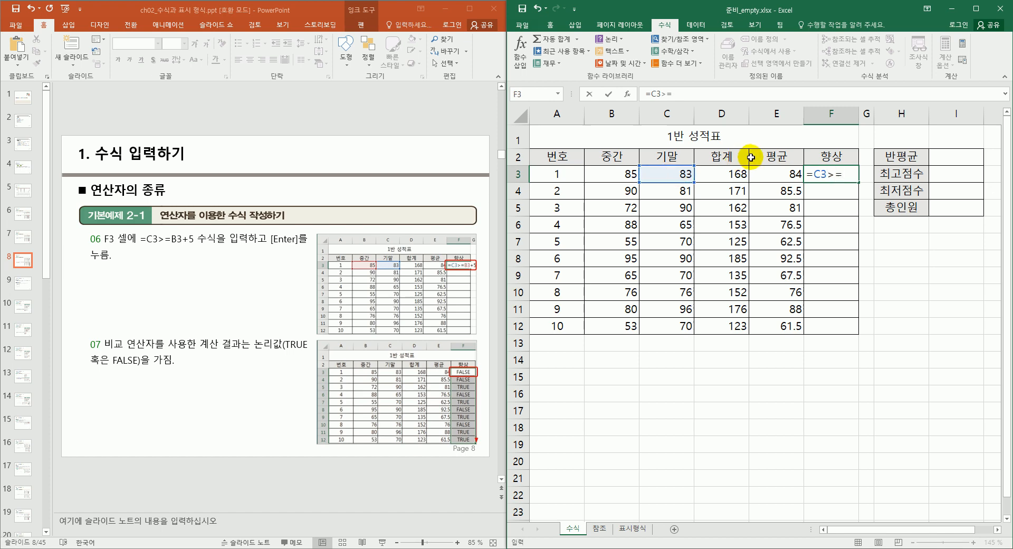
left_click(623, 174)
left_click(622, 174)
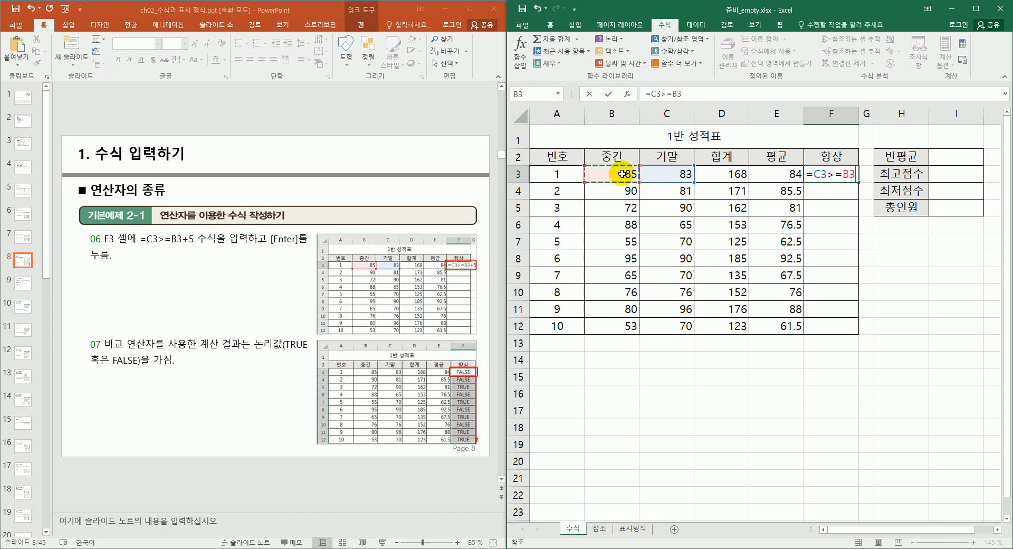
type("+5")
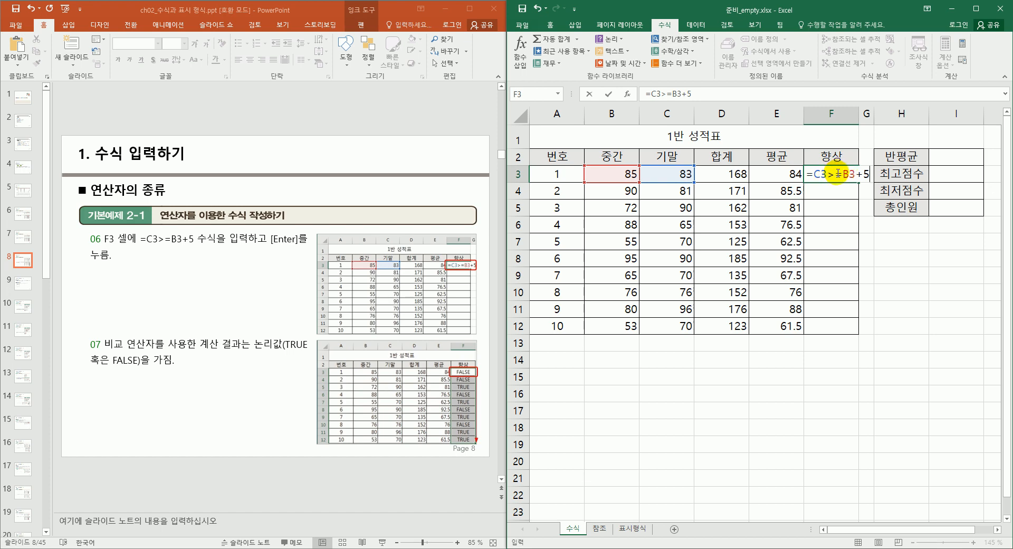
key("Return")
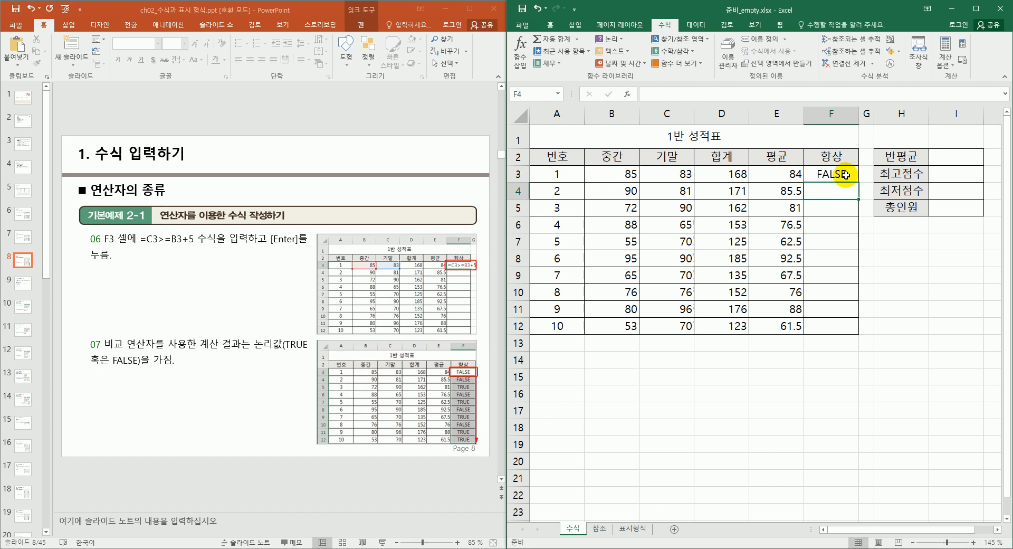
left_click(845, 175)
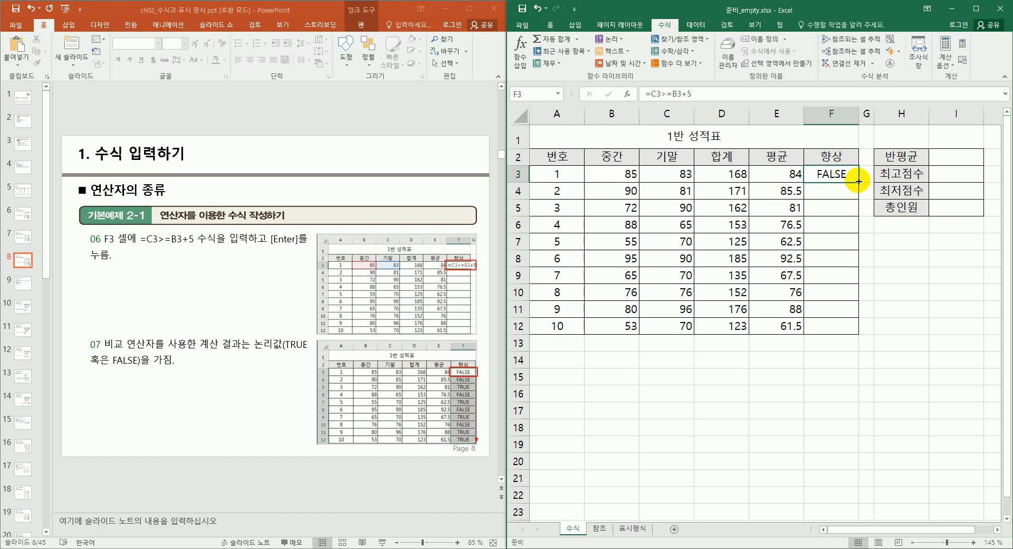
left_click_drag(858, 181, 838, 340)
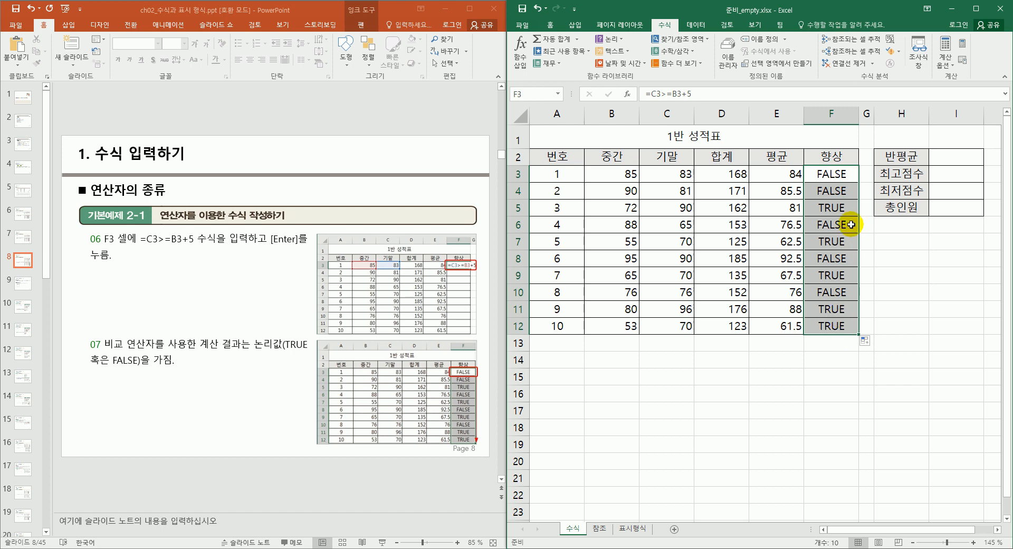
Examine the filled 향상 formulas in F5 and F7, and advance the PowerPoint lesson to slide 9
left_click(833, 207)
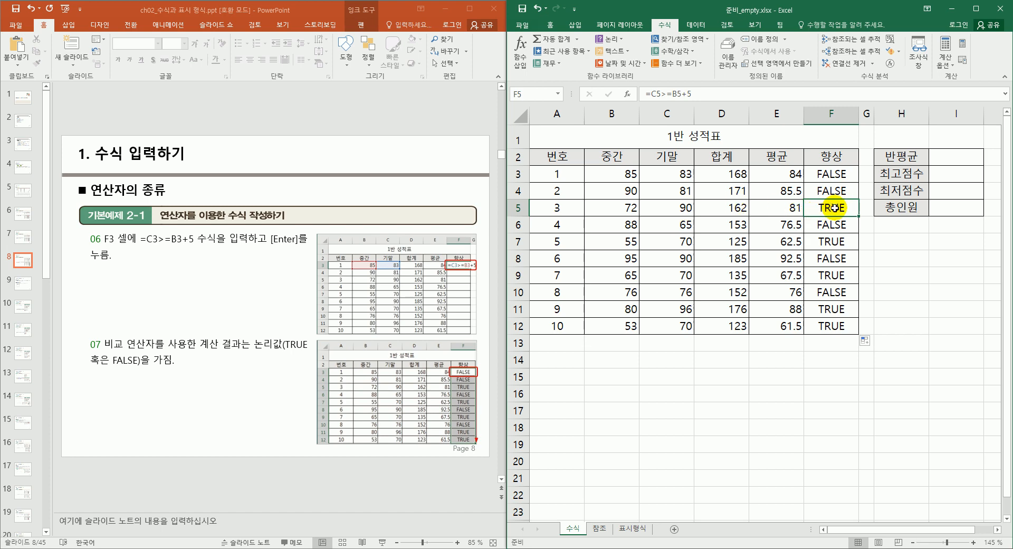
left_click(837, 243)
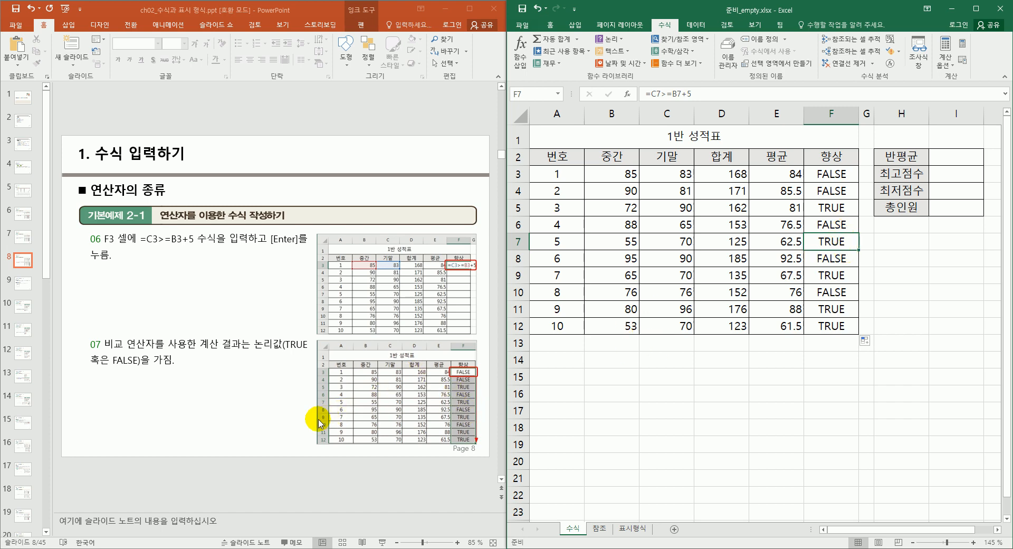
scroll(319, 422, "down", 2)
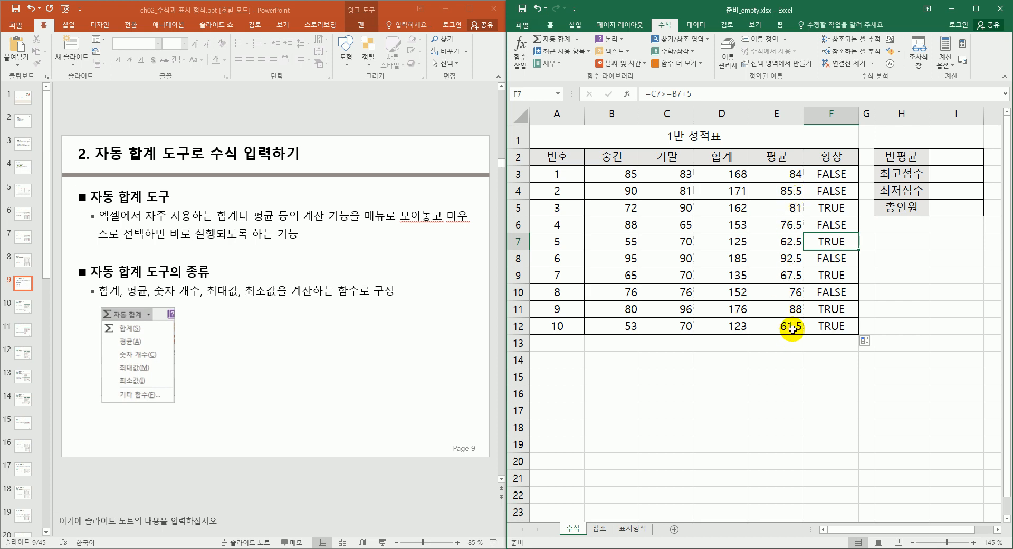
left_click(951, 157)
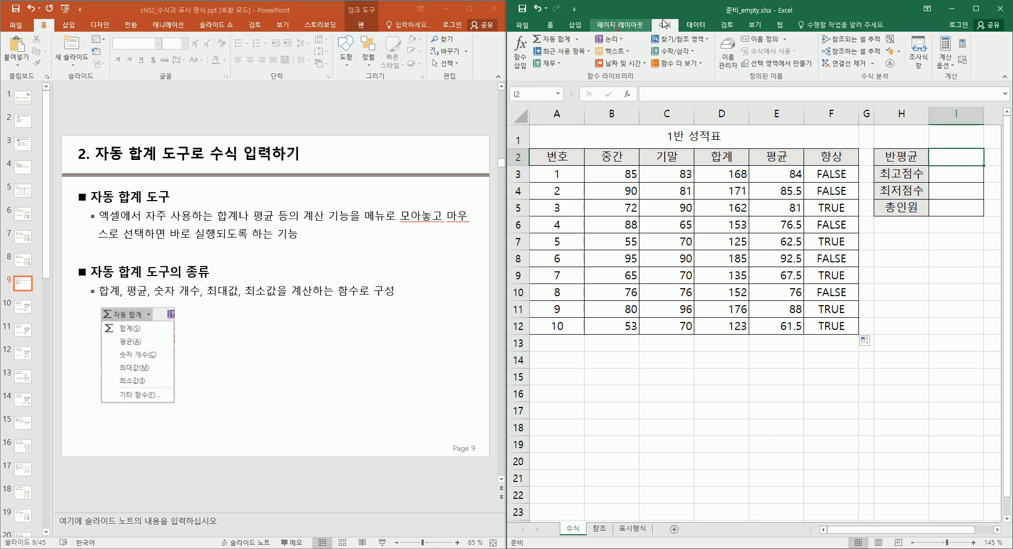
left_click(577, 40)
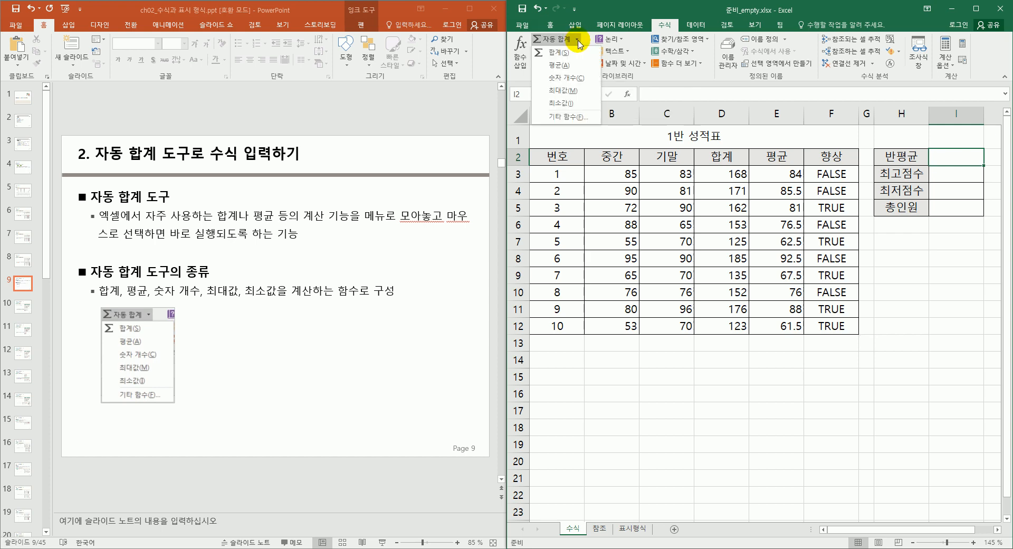
left_click(577, 40)
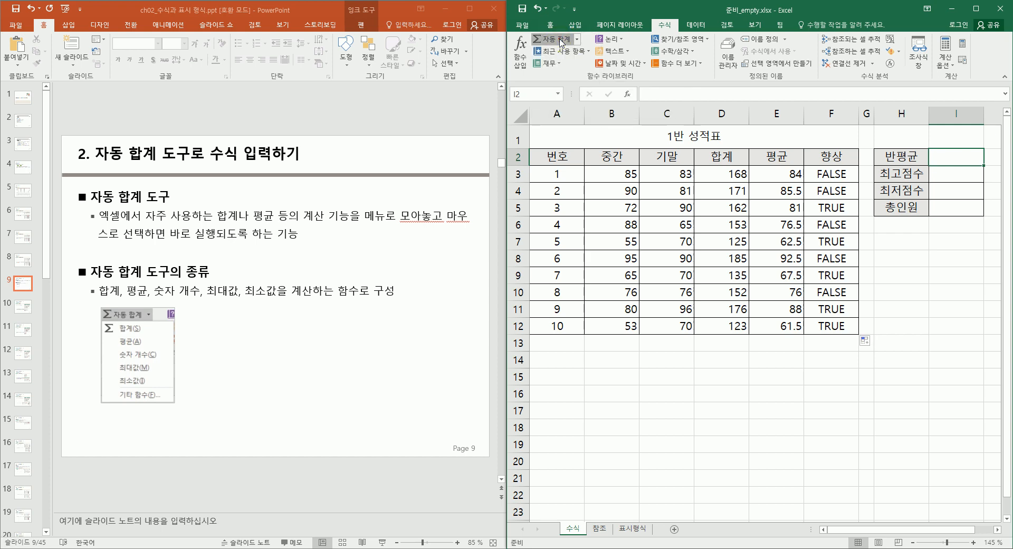
left_click(549, 39)
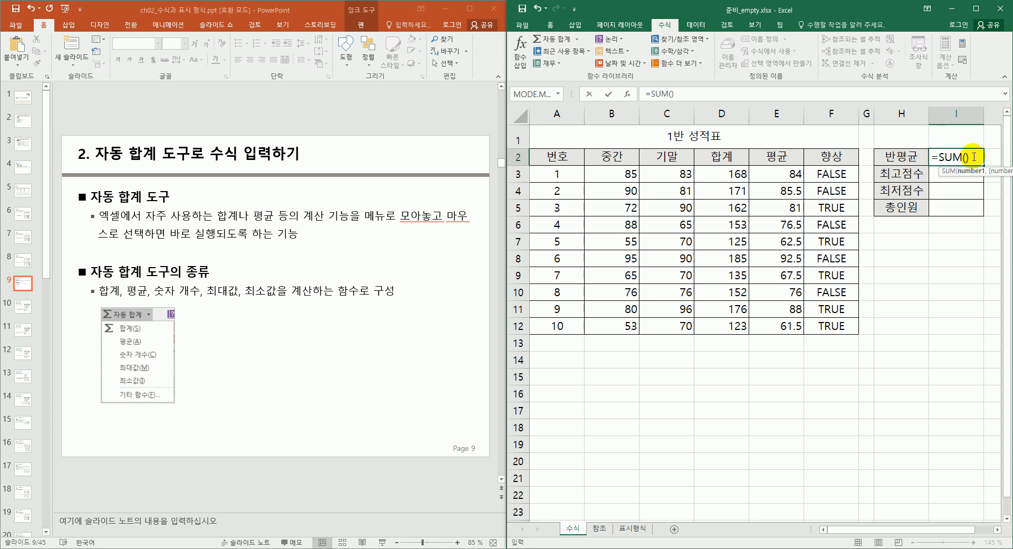
left_click_drag(935, 157, 928, 160)
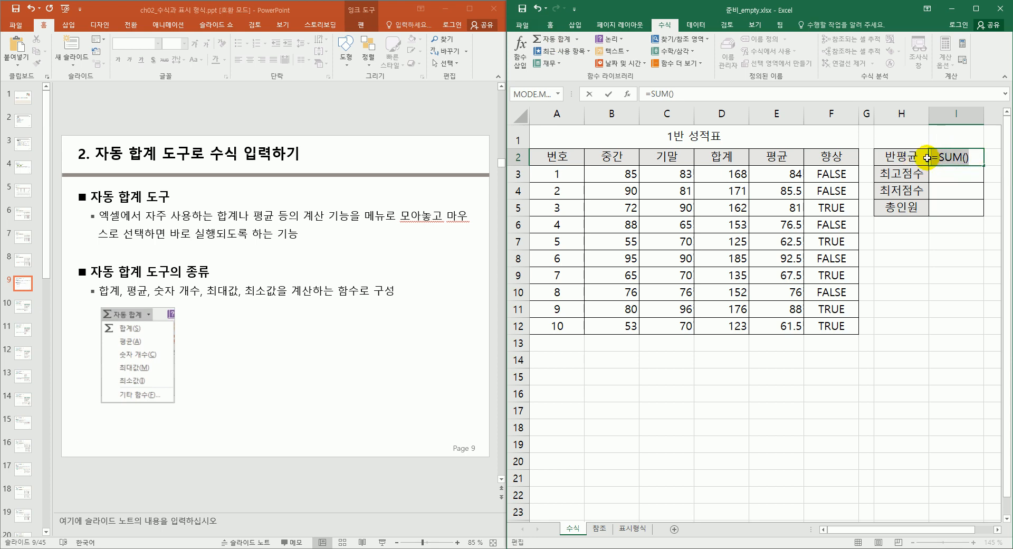
key("Escape")
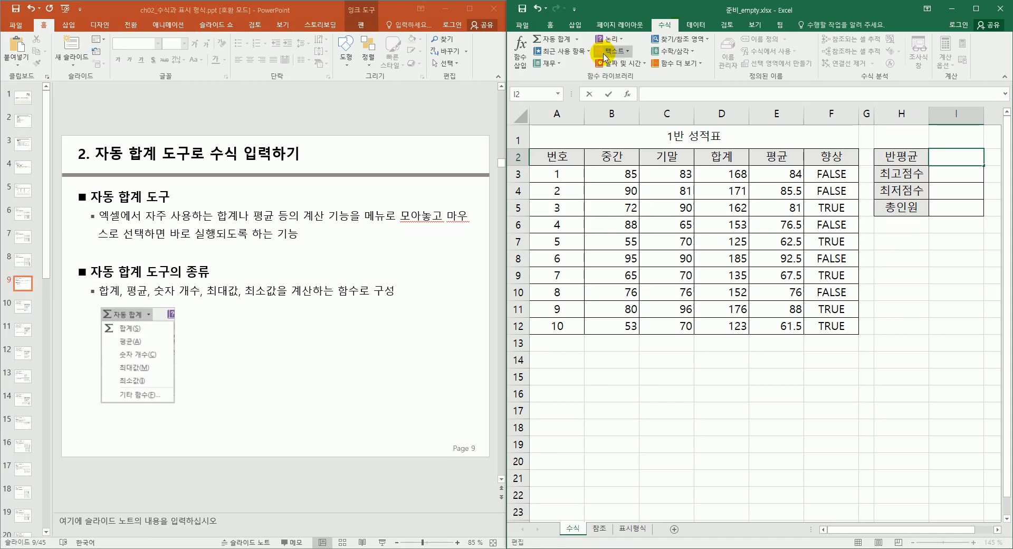
left_click(578, 39)
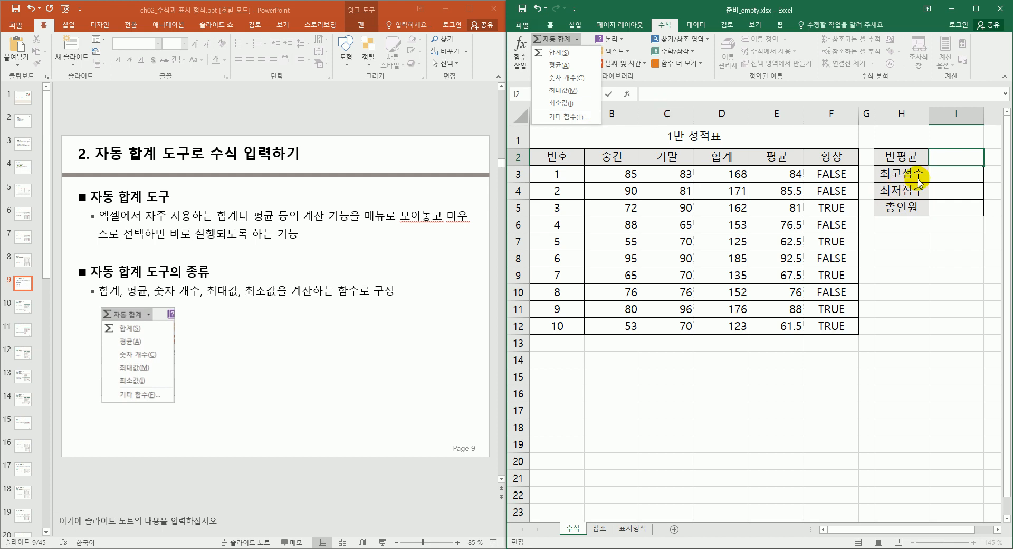
left_click(952, 162)
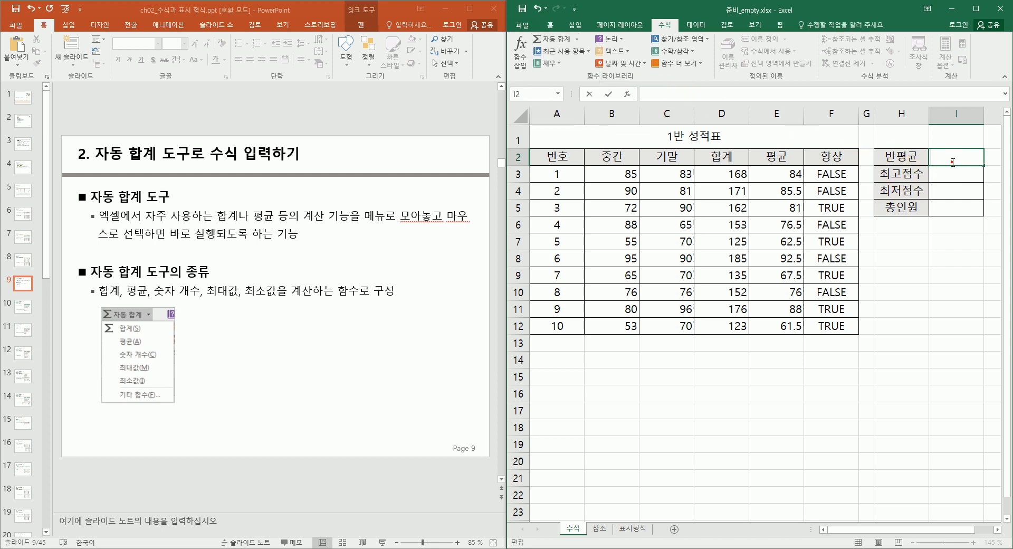
left_click(577, 41)
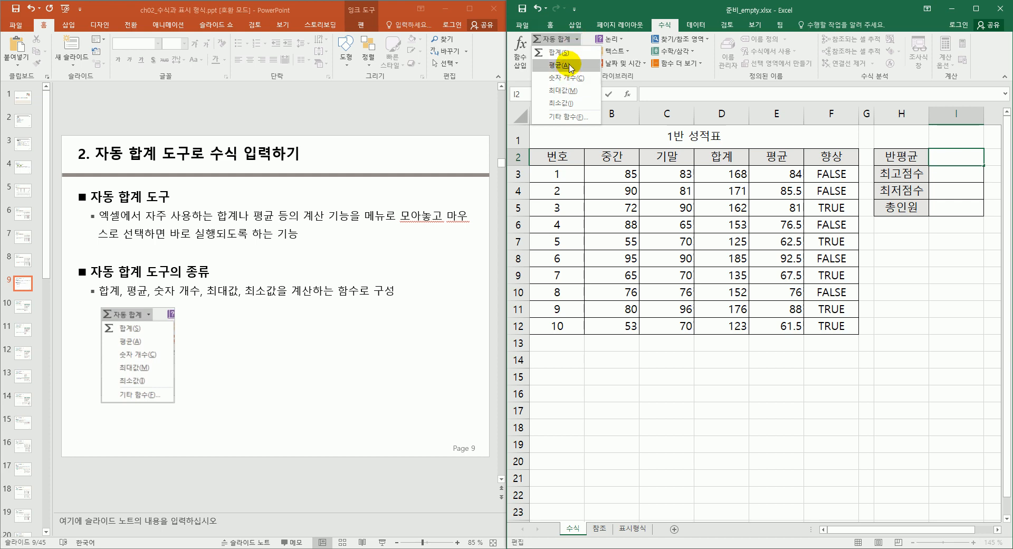
left_click(570, 66)
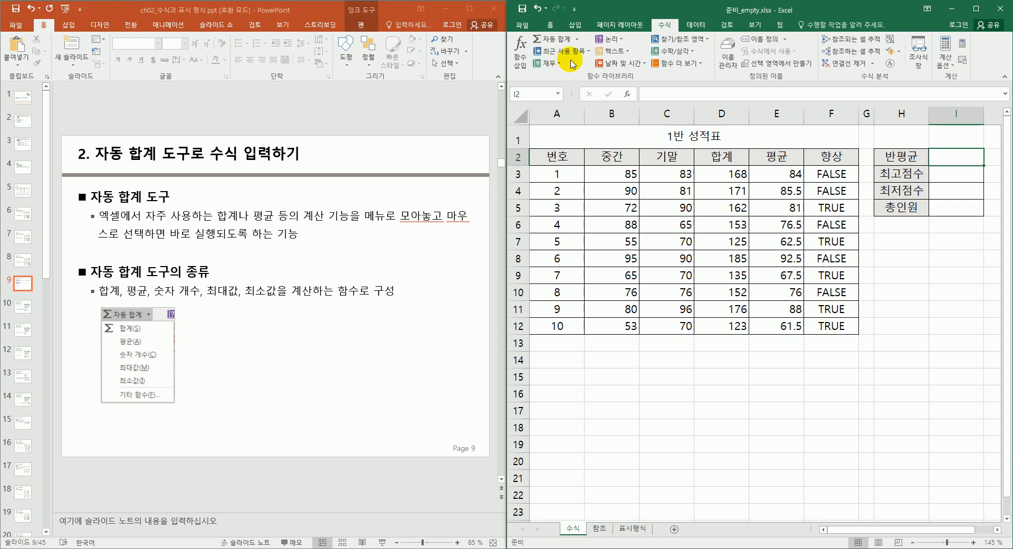
left_click(952, 194)
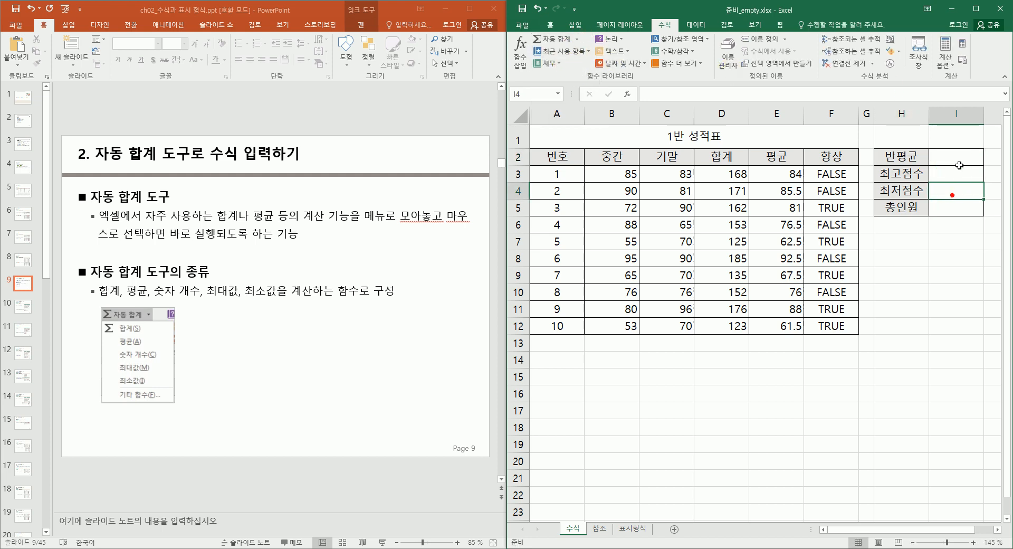
Insert the AutoSum average function for 반평균 in Excel cell I2 over the range E3:E12
left_click(959, 165)
left_click(577, 42)
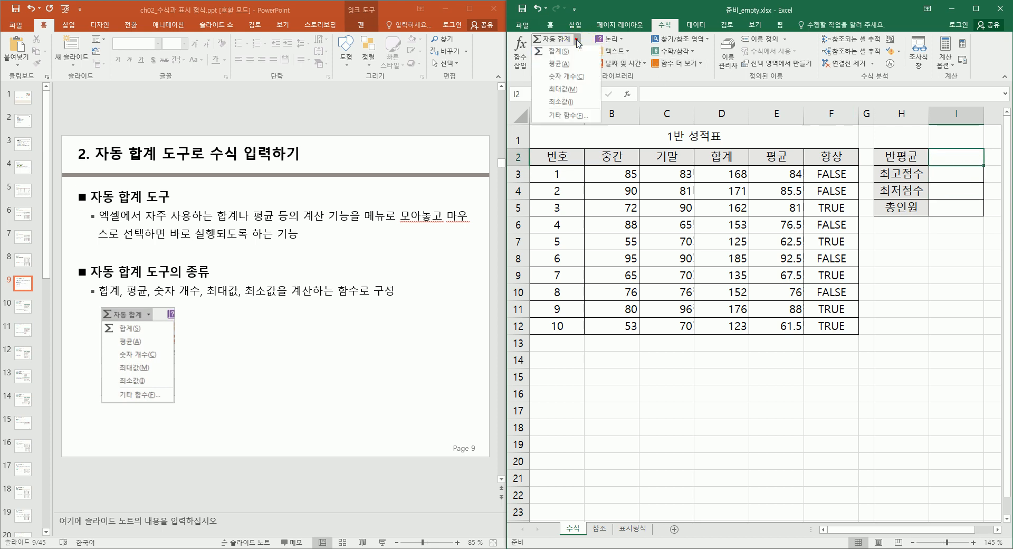
left_click(560, 66)
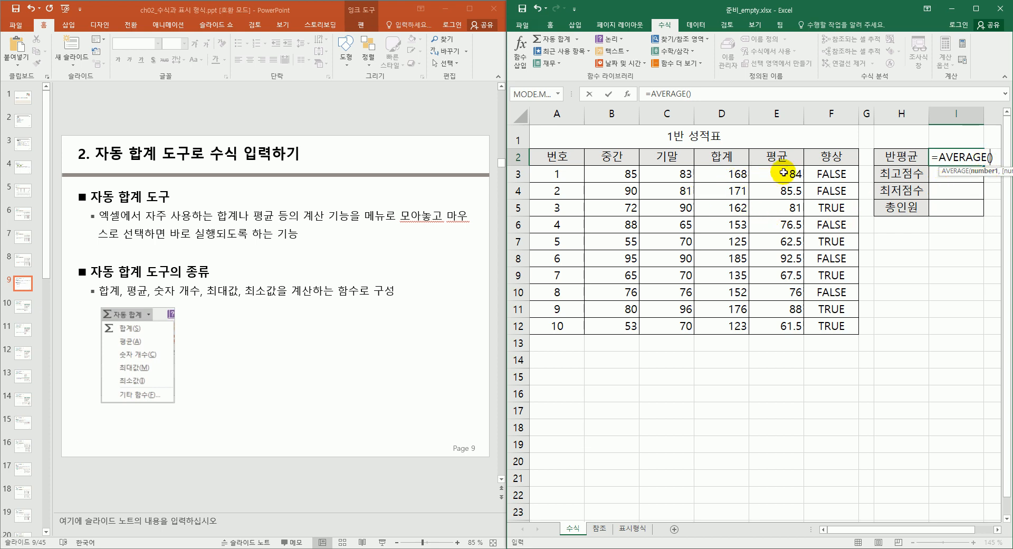
left_click_drag(780, 172, 766, 325)
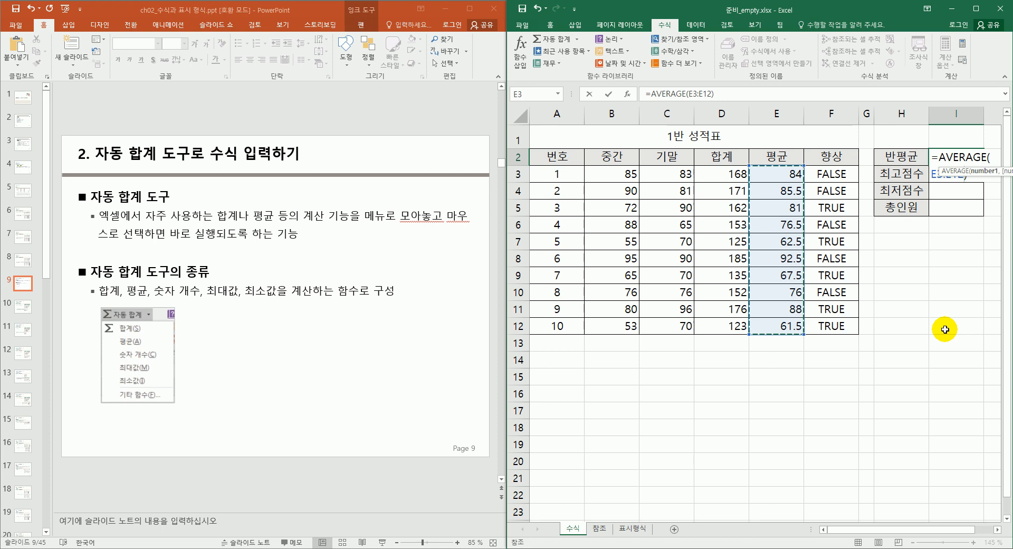
key("Return")
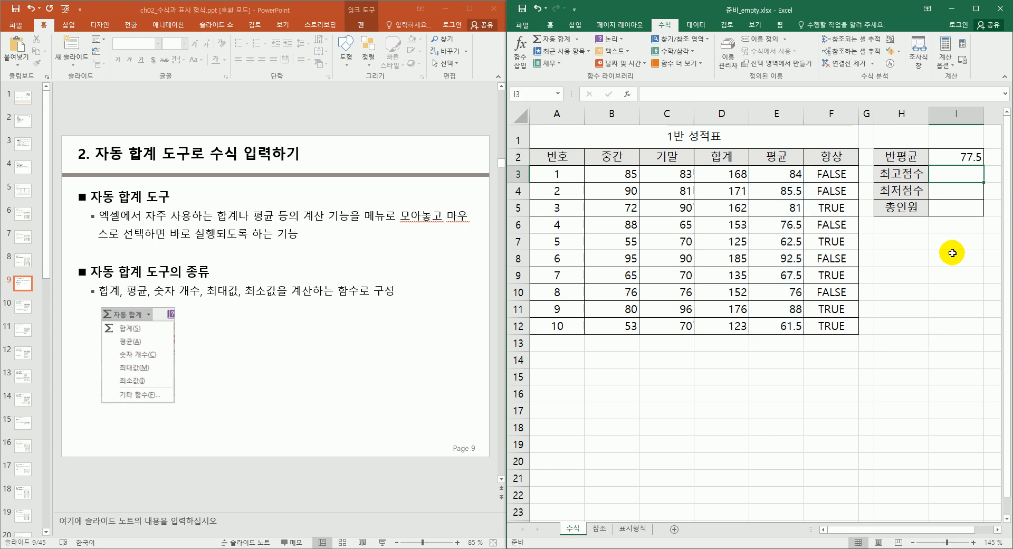
Examine the 반평균 formula in cell I2 and the E3:E12 range it references
left_click(966, 156)
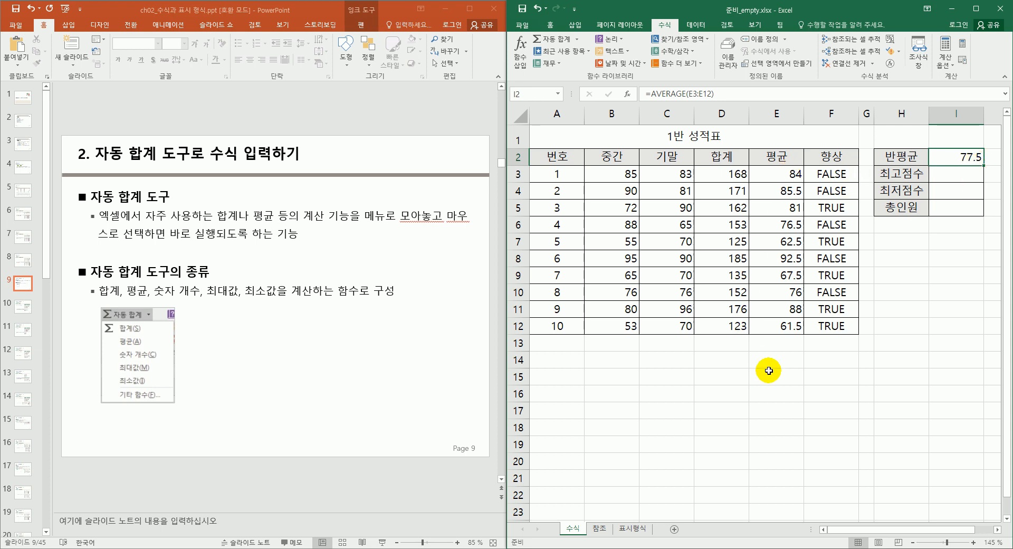
left_click(722, 93)
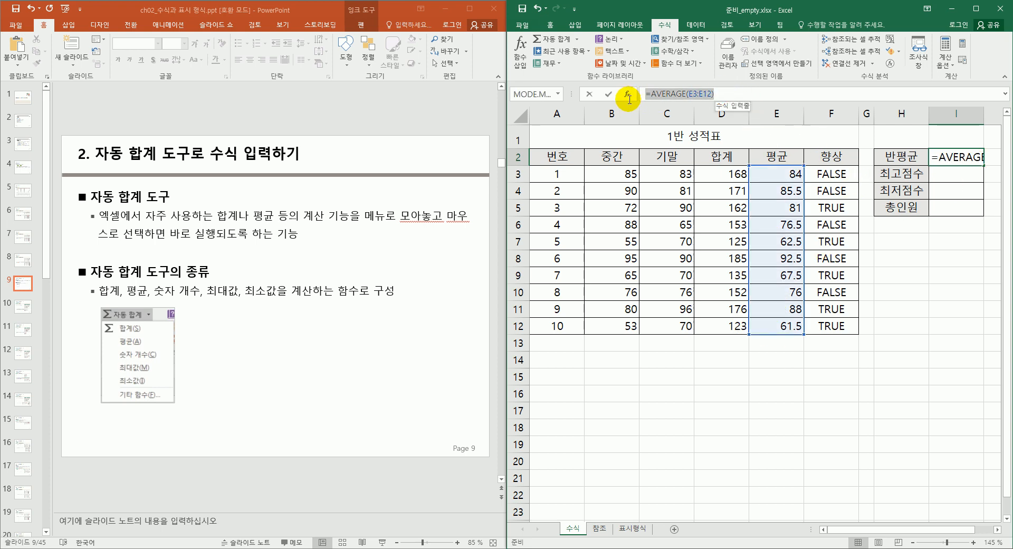
left_click_drag(642, 94, 956, 164)
left_click(969, 157)
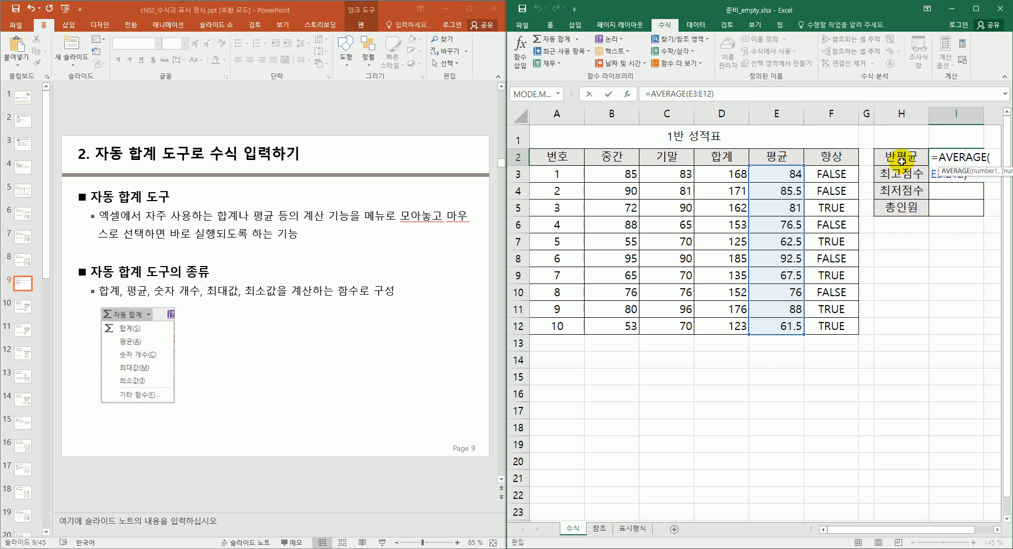
left_click(727, 95)
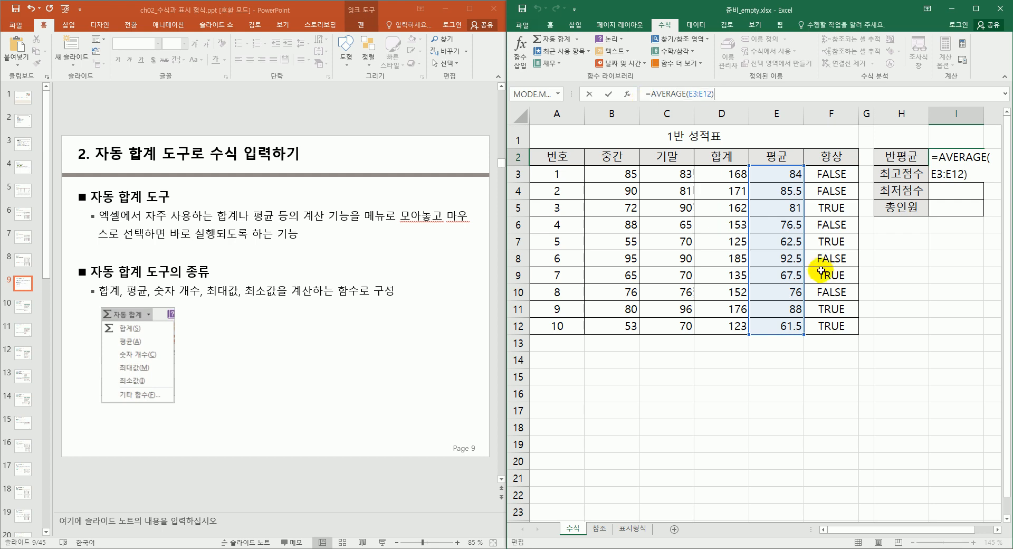
left_click(925, 236)
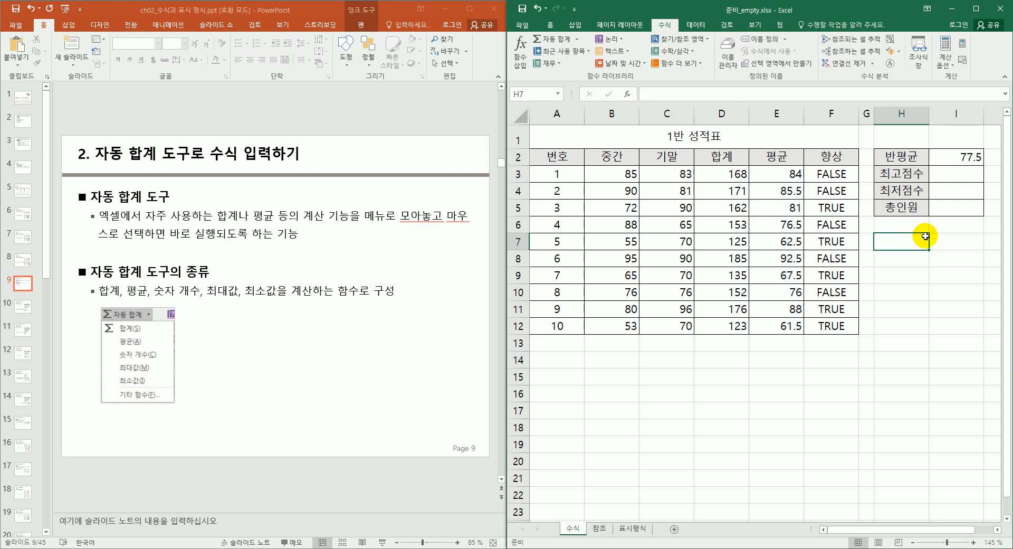
scroll(925, 237, "down", 3)
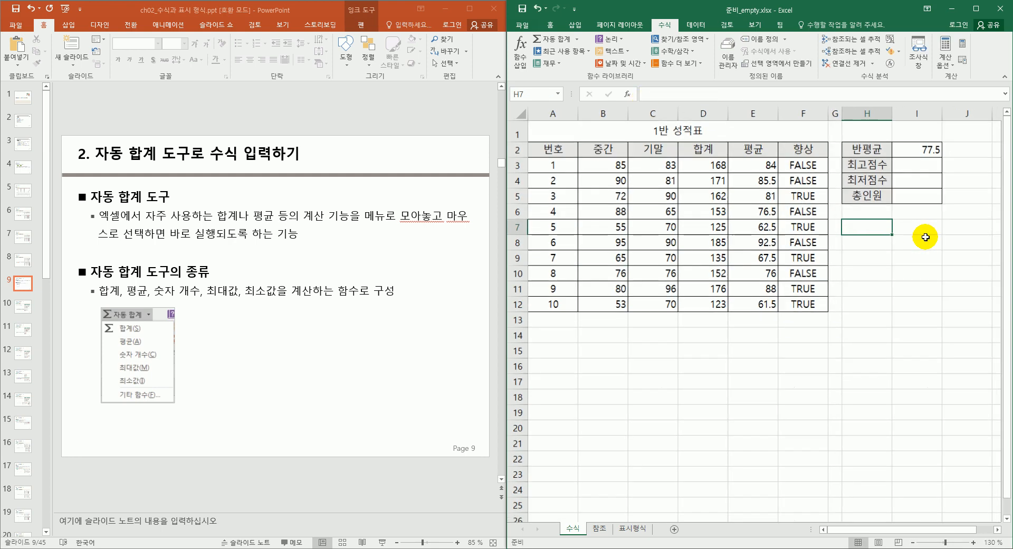
left_click(881, 148)
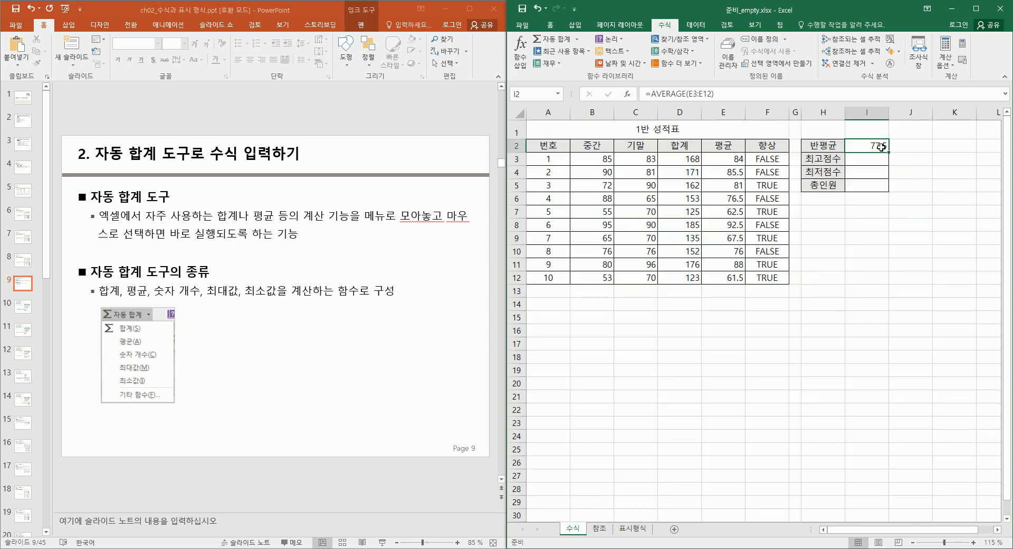
double_click(881, 147)
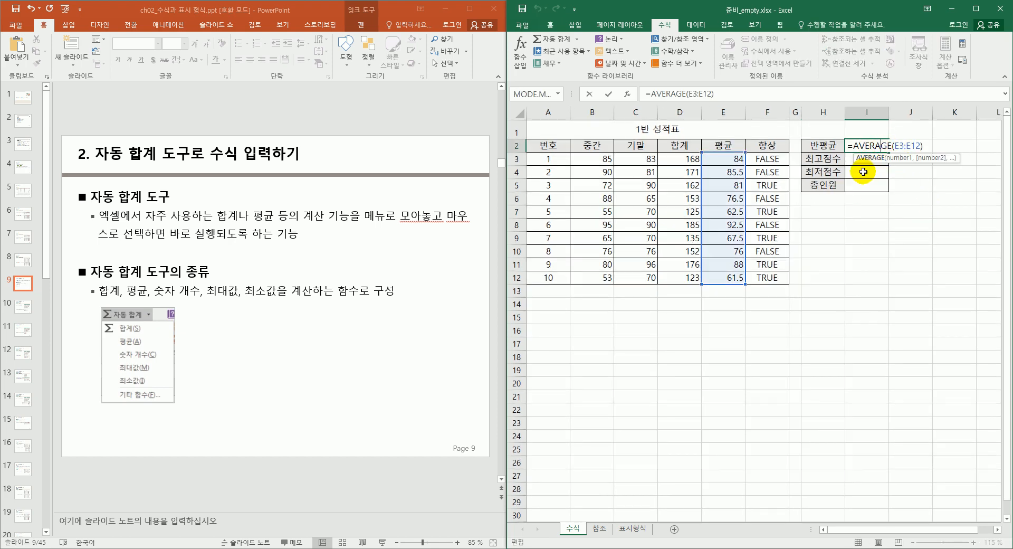
key("Escape")
left_click(871, 161)
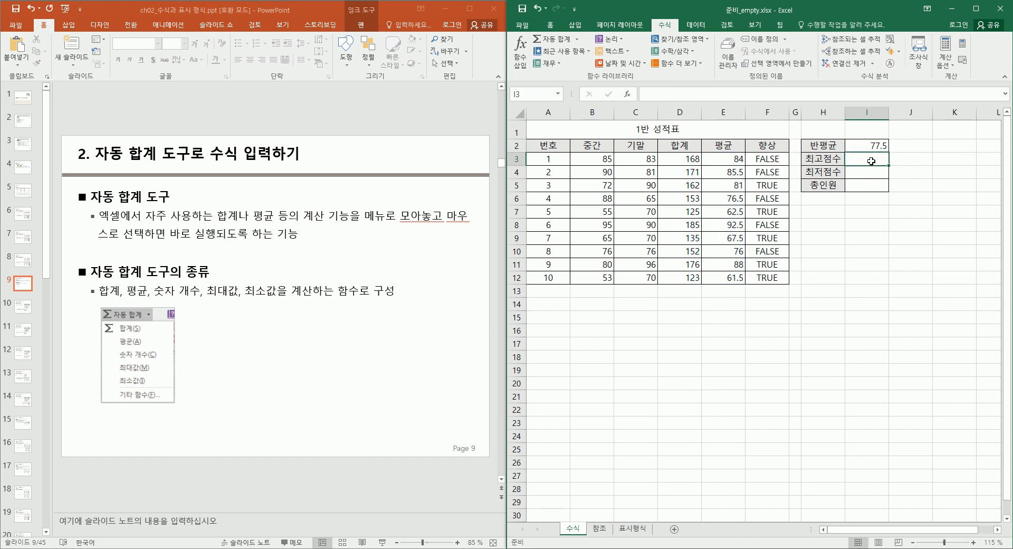
left_click(578, 41)
left_click(563, 93)
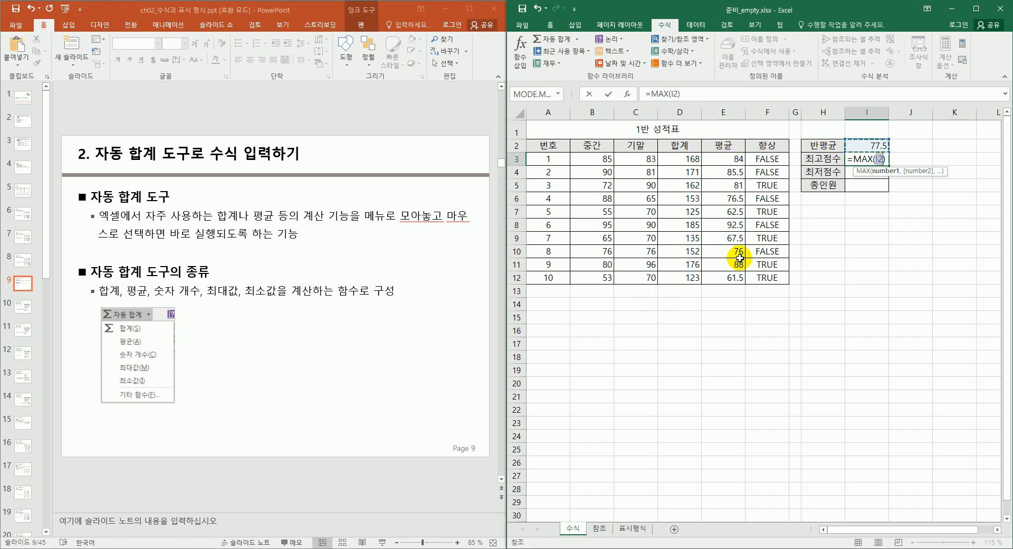
key("Escape")
Switch to PowerPoint and read through the 평균 구하기 slides, advancing to slide 12 on 최대값과 최소값 구하기
left_click(483, 313)
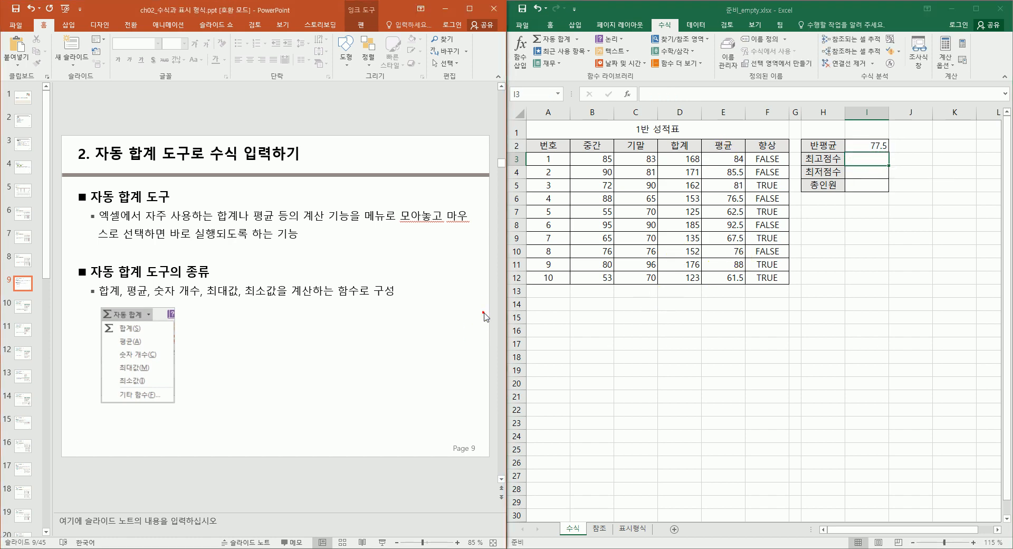
scroll(486, 317, "down", 1)
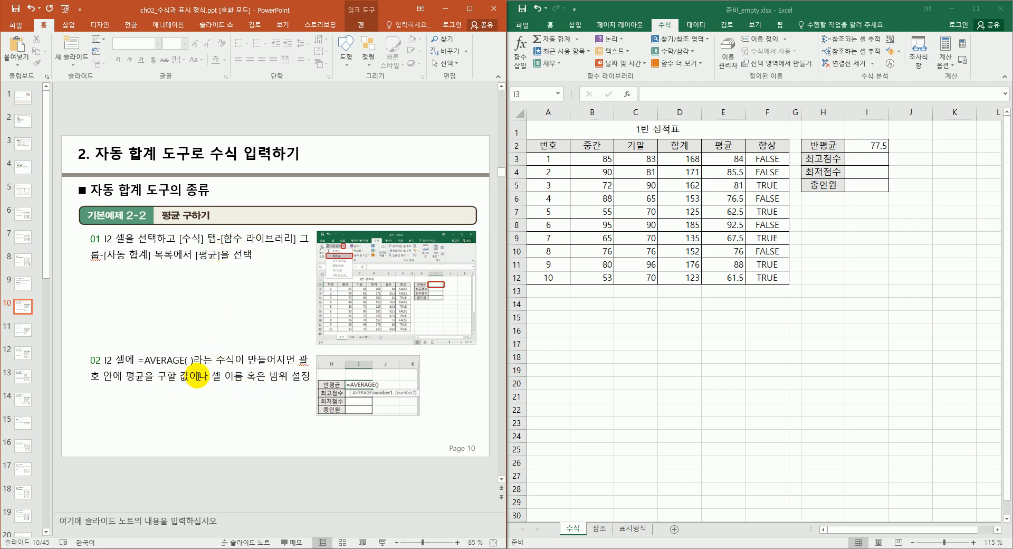
scroll(195, 373, "down", 1)
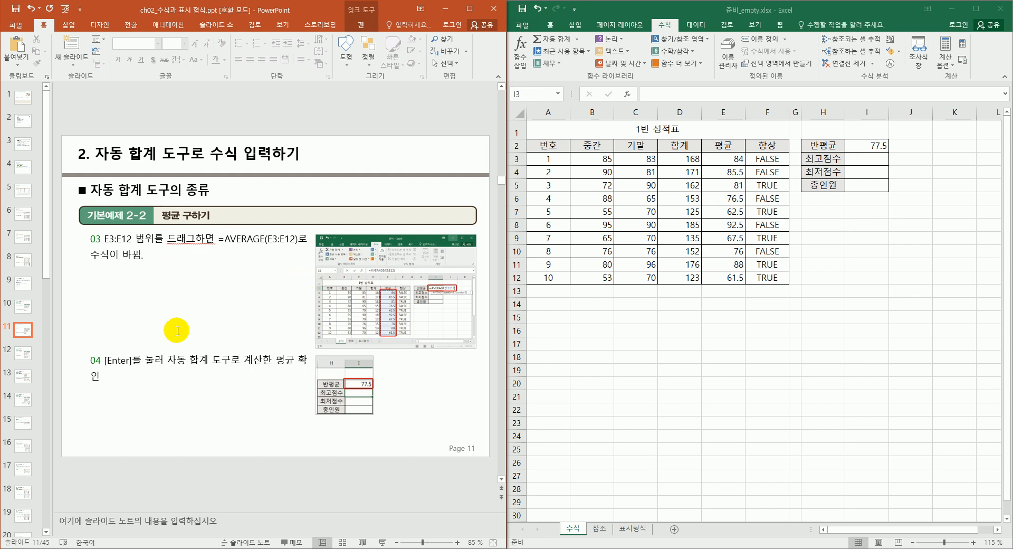
scroll(284, 349, "down", 1)
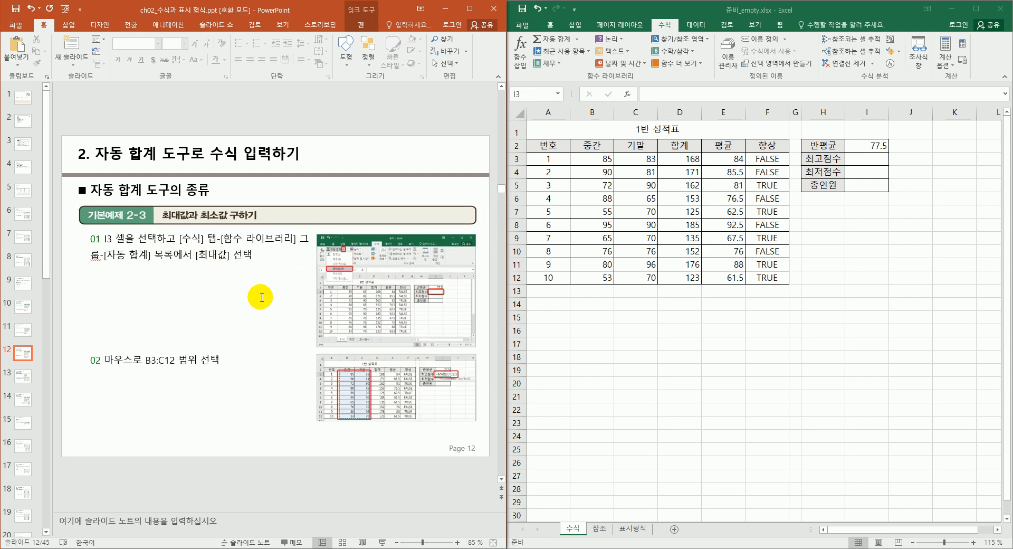
Switch to Excel and insert the AutoSum maximum function for 최고점수 in cell I3 over the range B3:C12
left_click(875, 161)
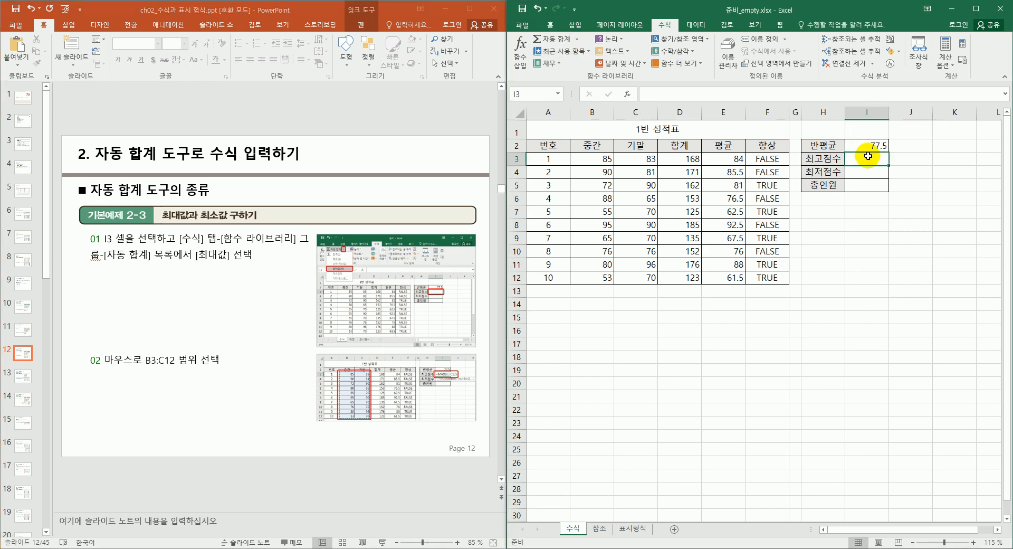
left_click(577, 39)
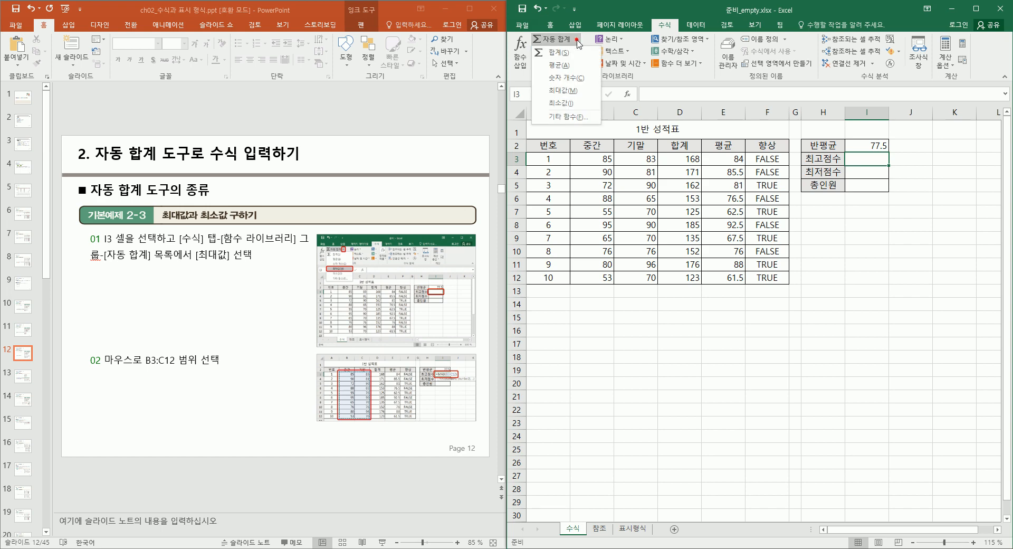
left_click(564, 90)
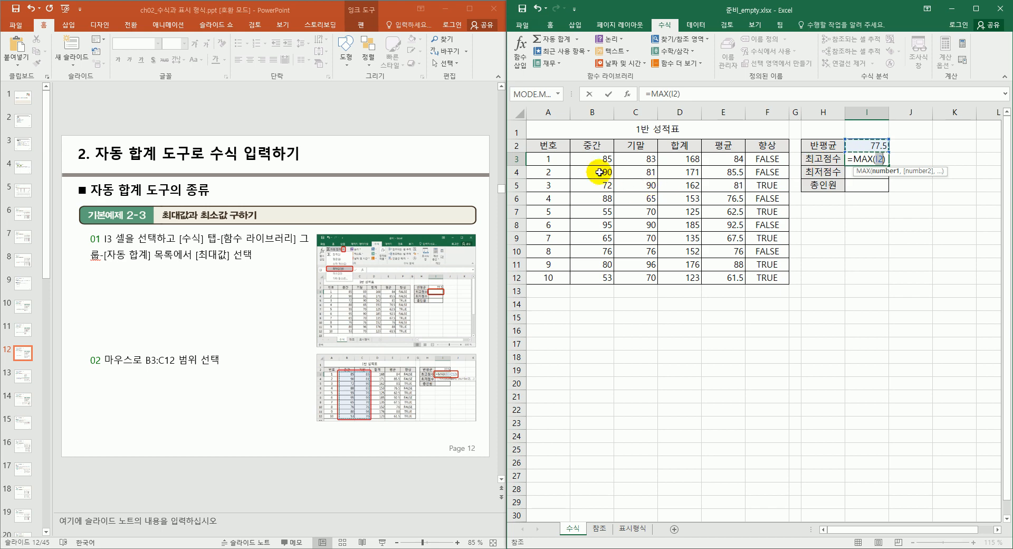
left_click_drag(592, 156, 633, 284)
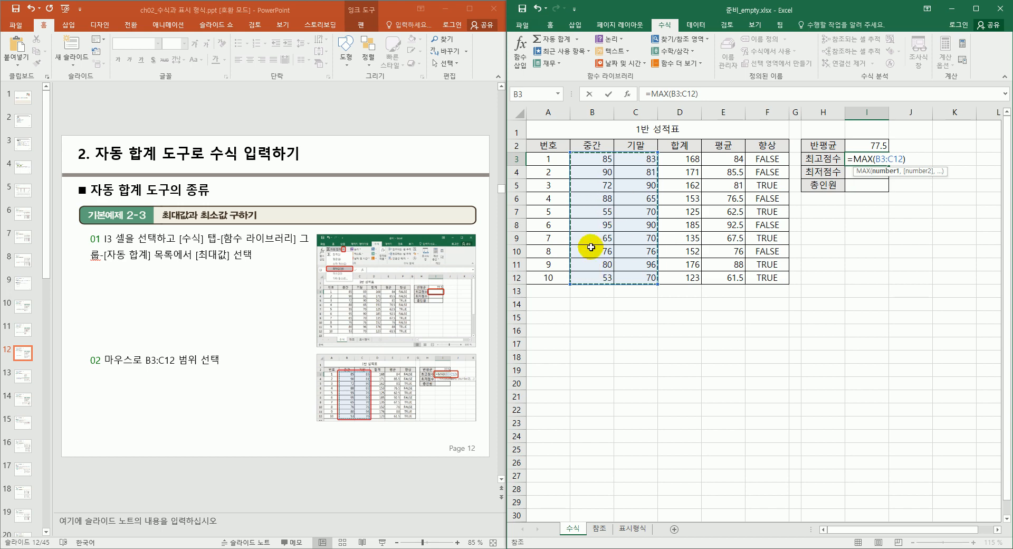
key("Return")
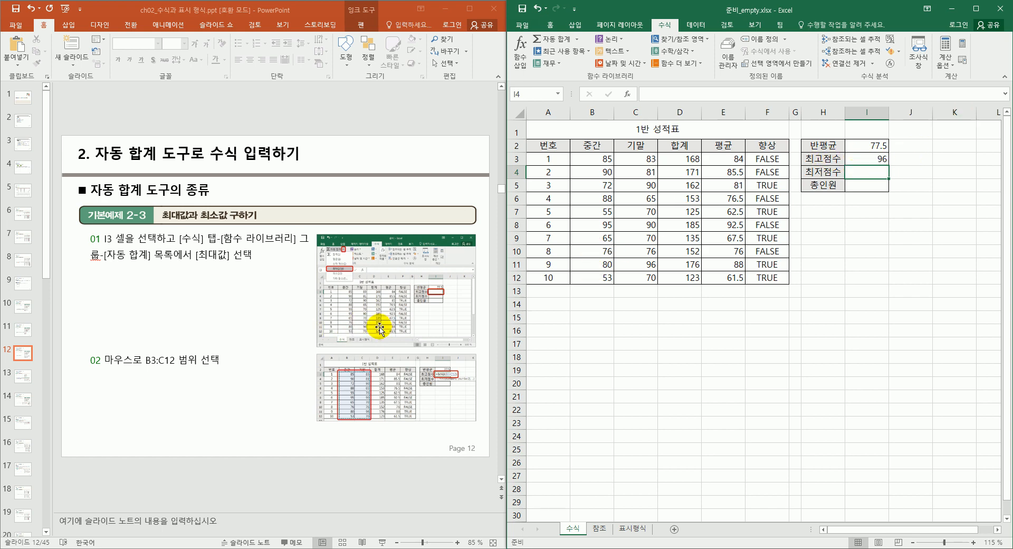
Advance the PowerPoint lesson to slide 13 and insert the AutoSum minimum function for 최저점수 in Excel cell I4 over B3:C12
scroll(379, 328, "down", 1)
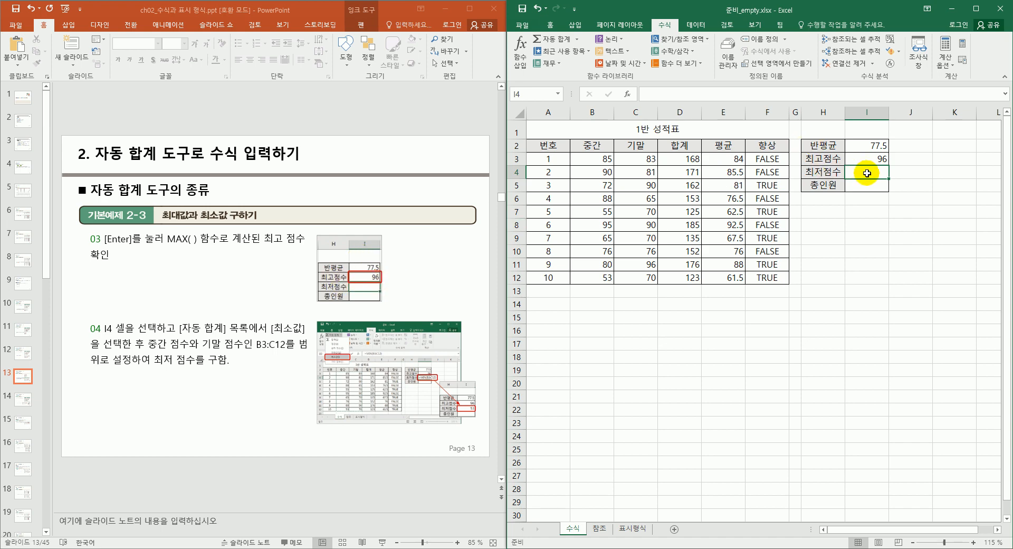
left_click(577, 41)
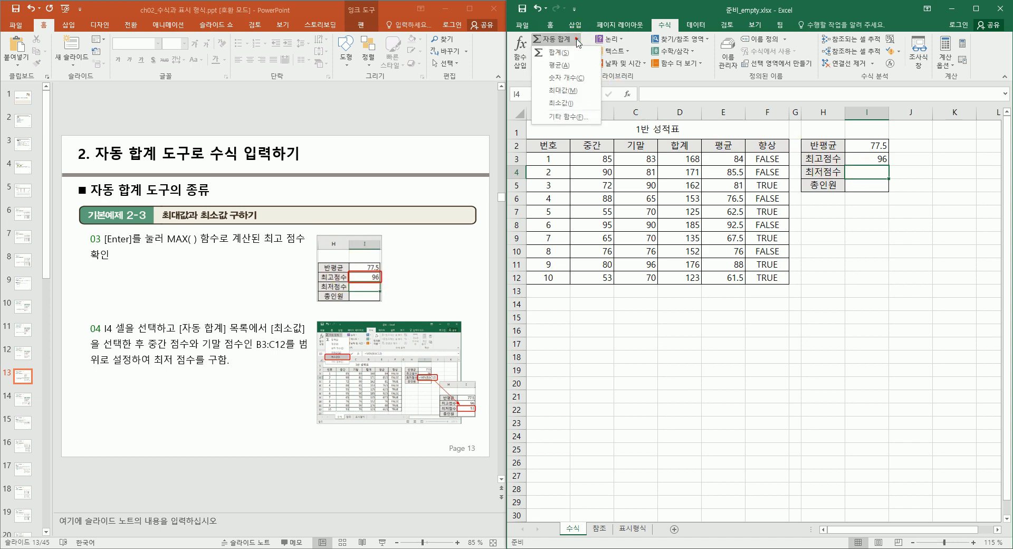
left_click(565, 102)
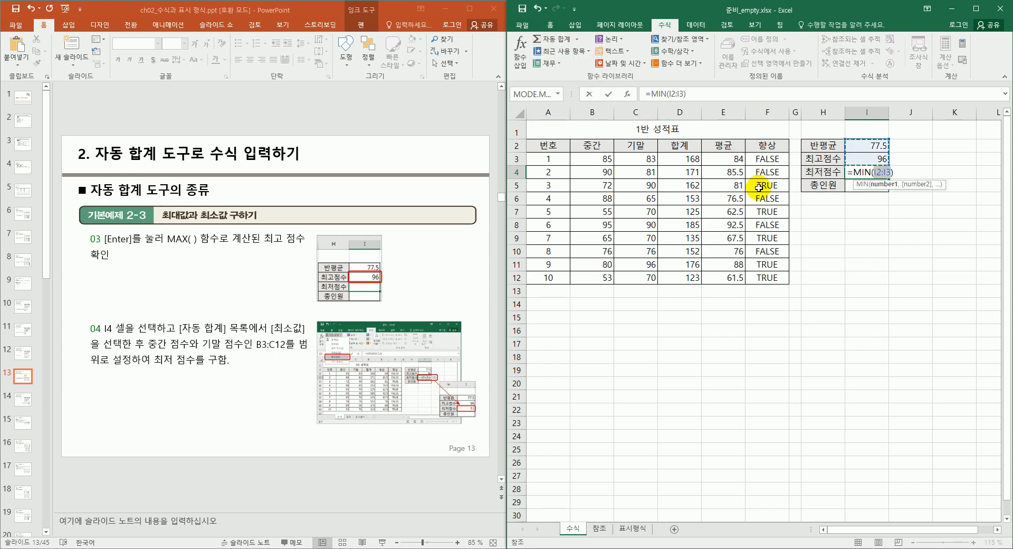
left_click_drag(591, 158, 642, 276)
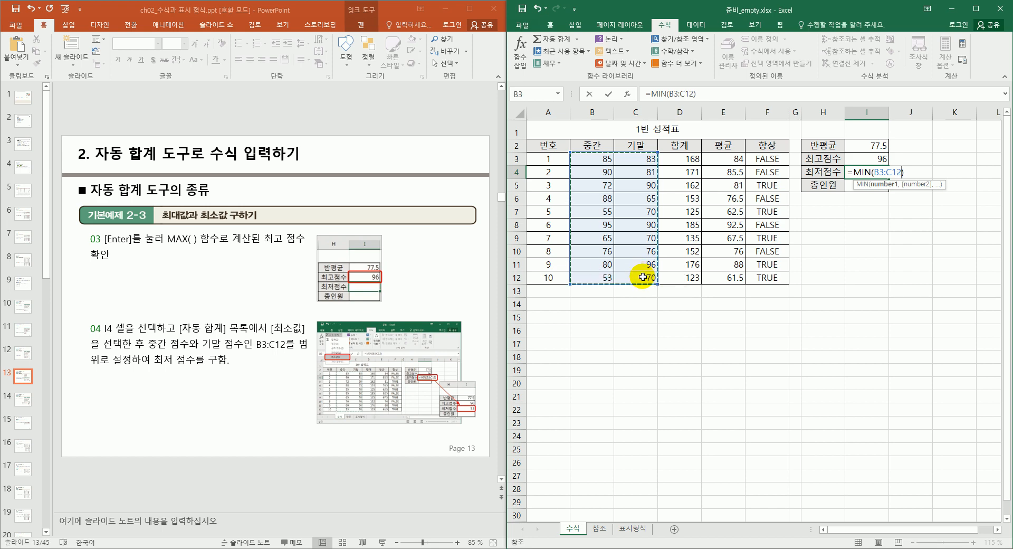
key("Return")
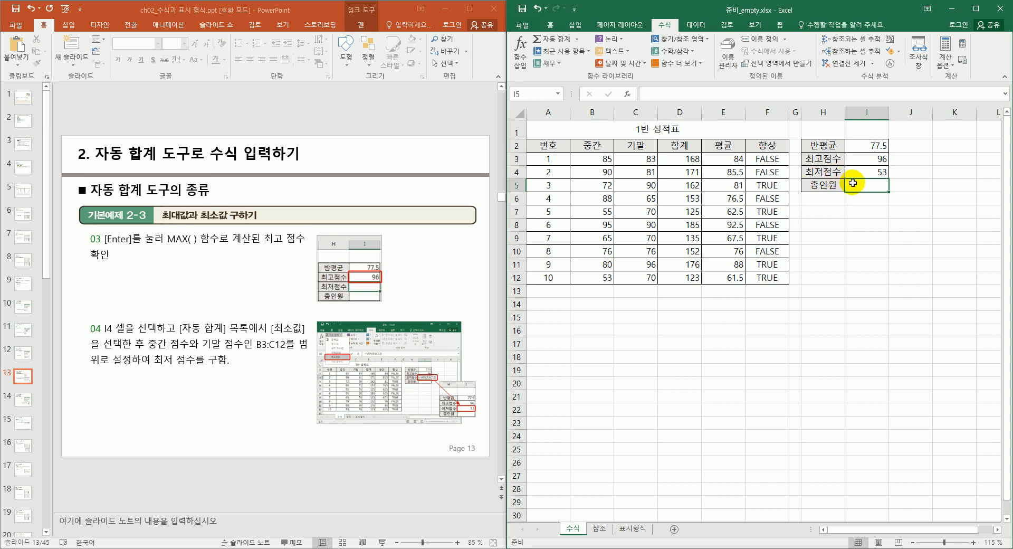
Advance the PowerPoint lesson to slide 14 and insert the AutoSum count function for 총인원 in Excel cell I5 over A3:A12
scroll(381, 300, "down", 1)
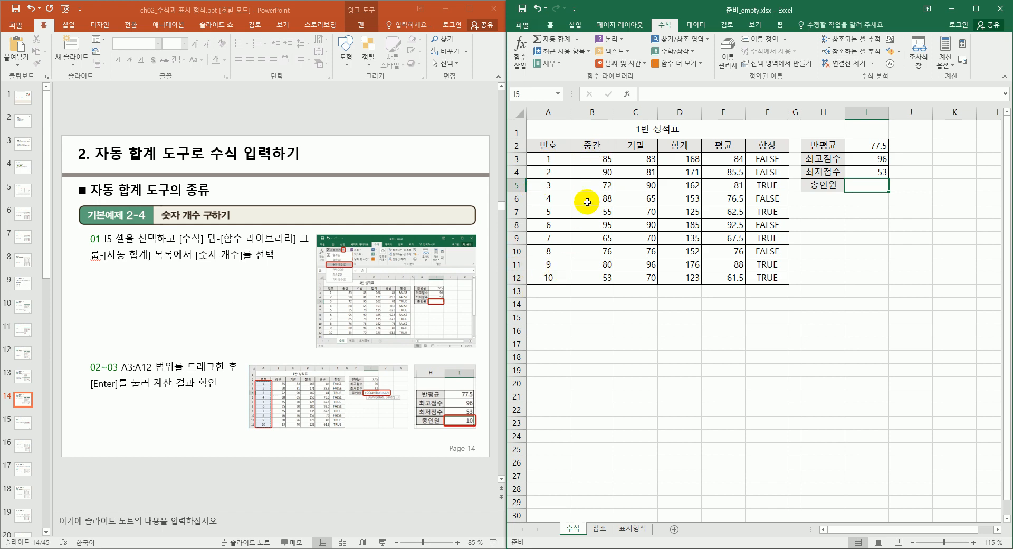
left_click(575, 39)
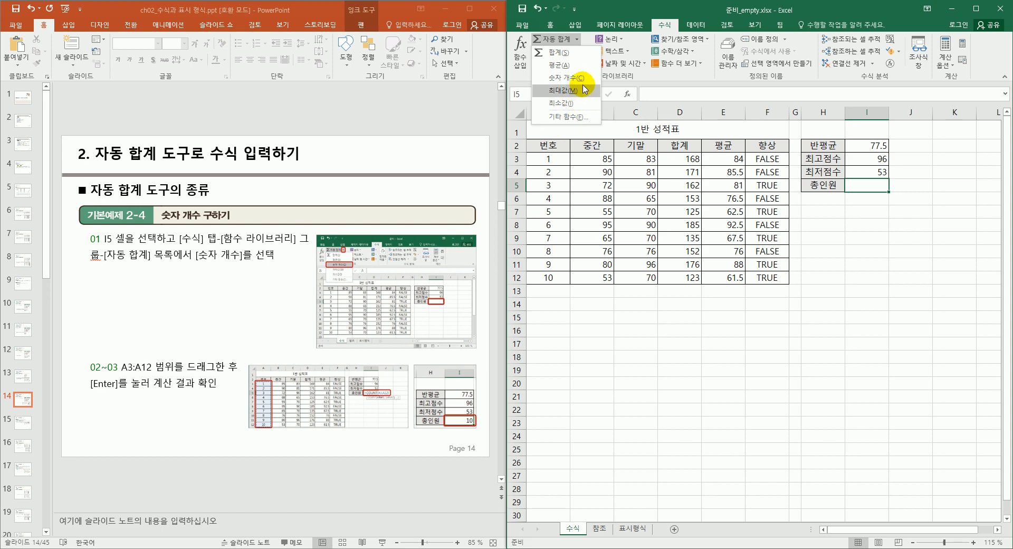
left_click(578, 77)
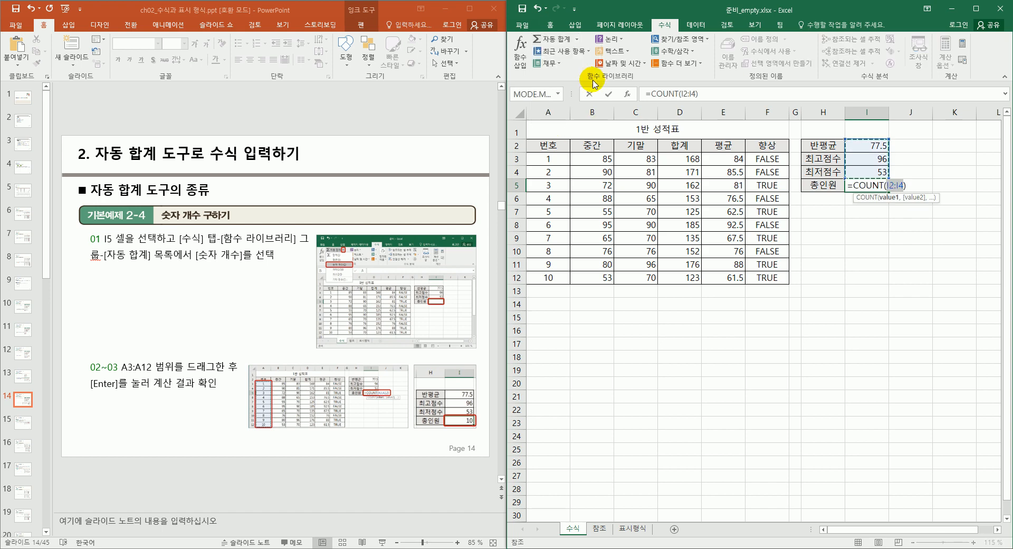
left_click_drag(551, 159, 545, 281)
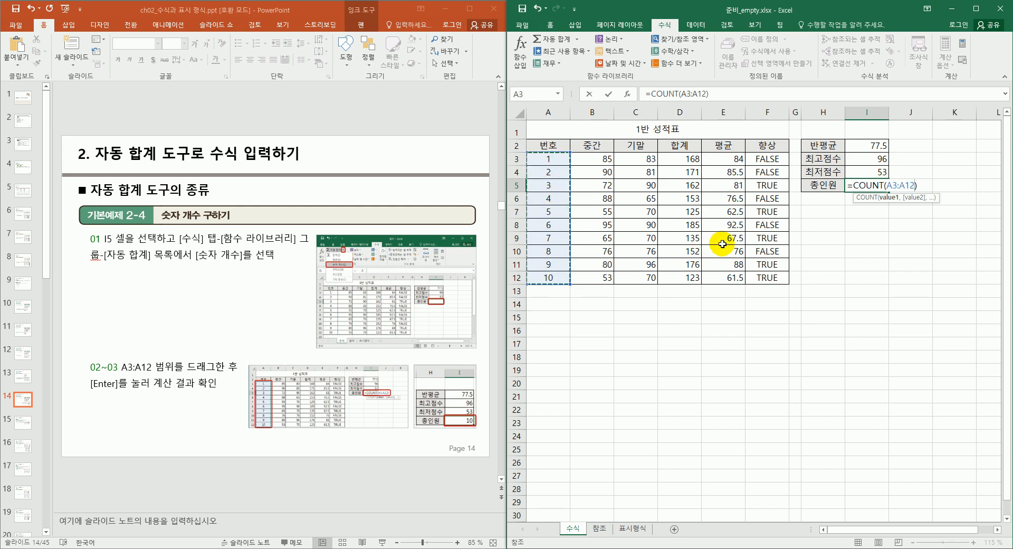
key("Return")
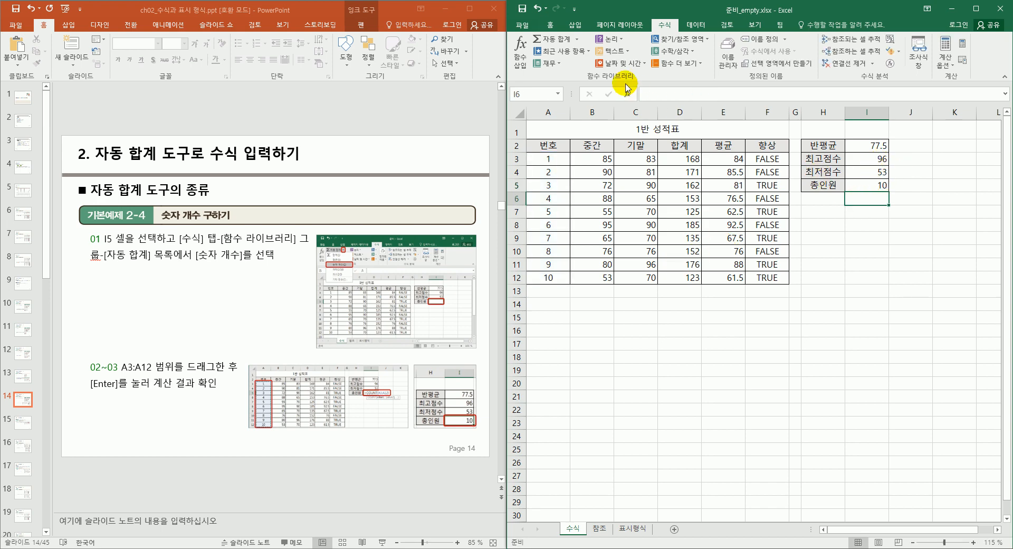
Review the available AutoSum functions and examine the formulas in cells E3, D3, F3 and I2
left_click(577, 39)
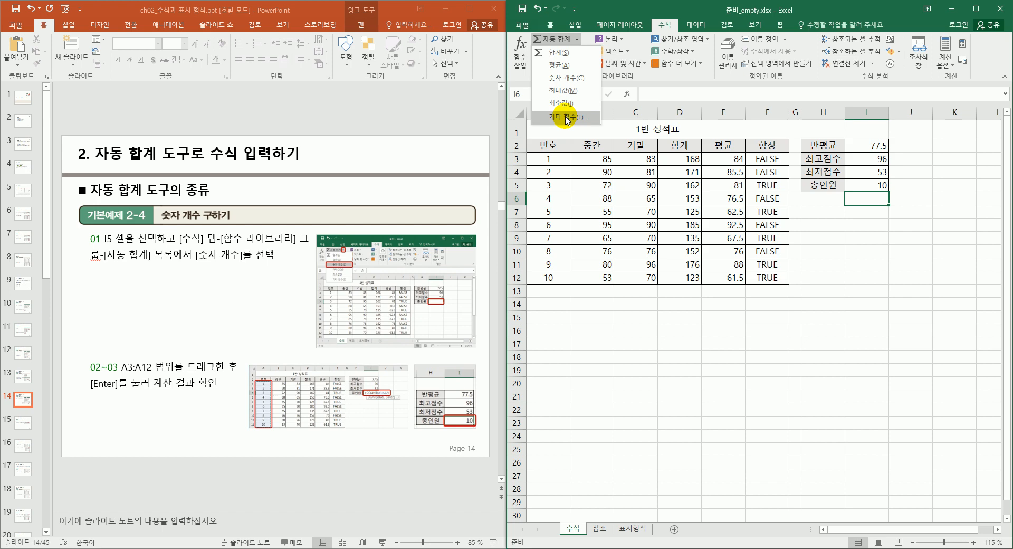
left_click(825, 200)
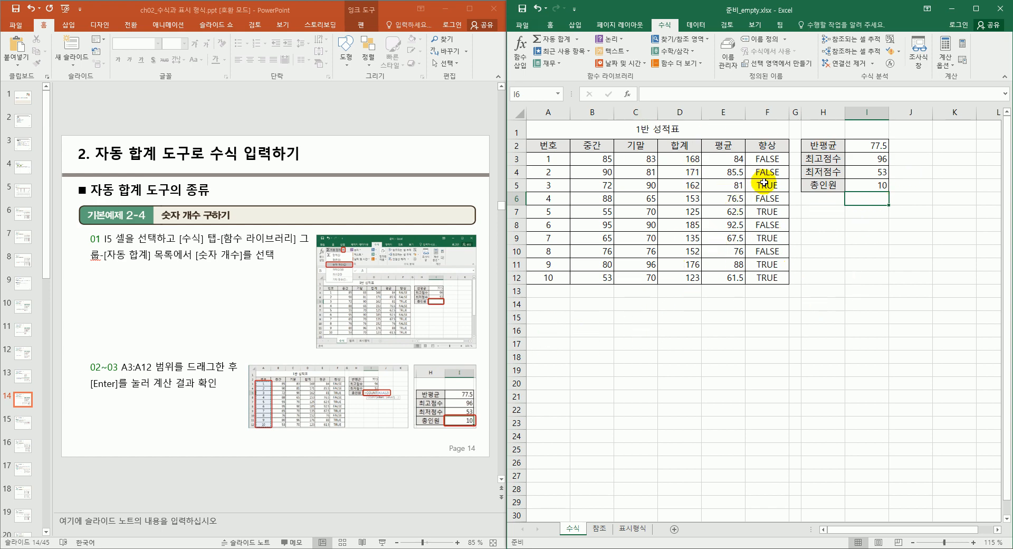
left_click(732, 158)
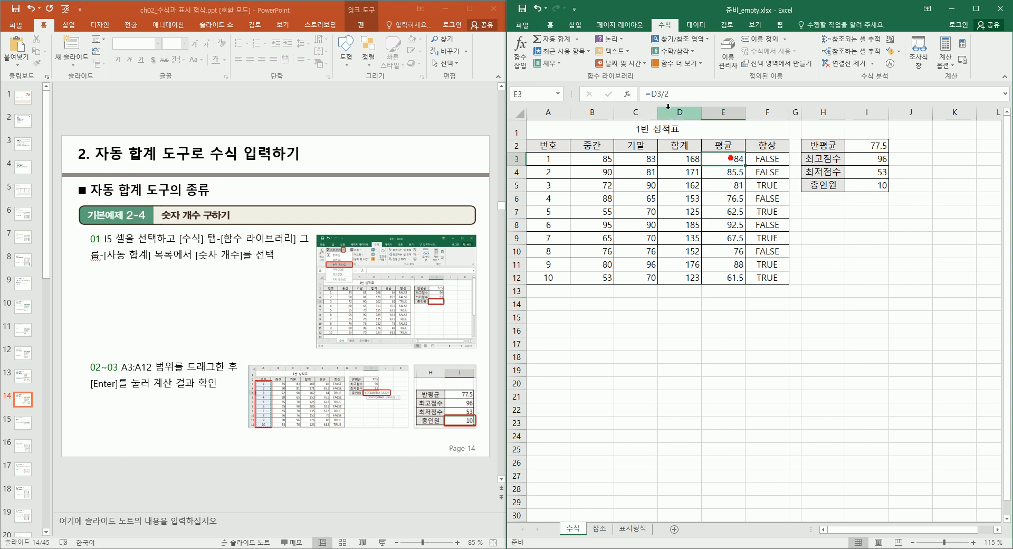
left_click(688, 158)
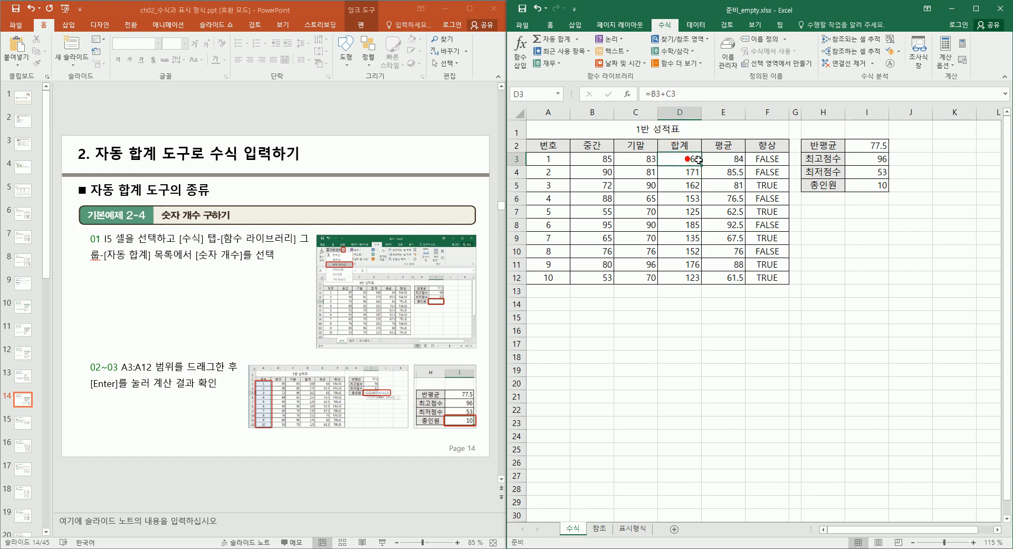
left_click(717, 159)
left_click(772, 159)
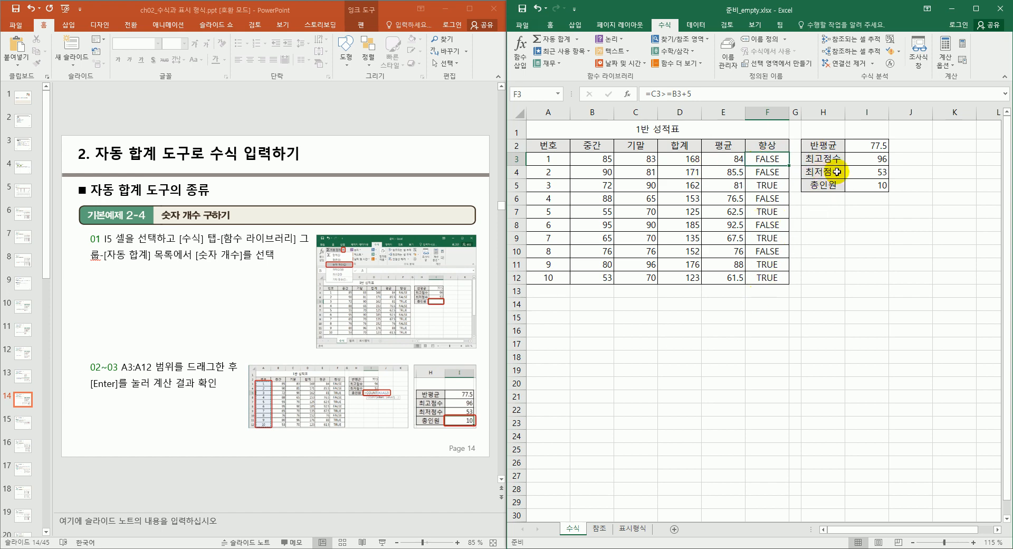
left_click(879, 146)
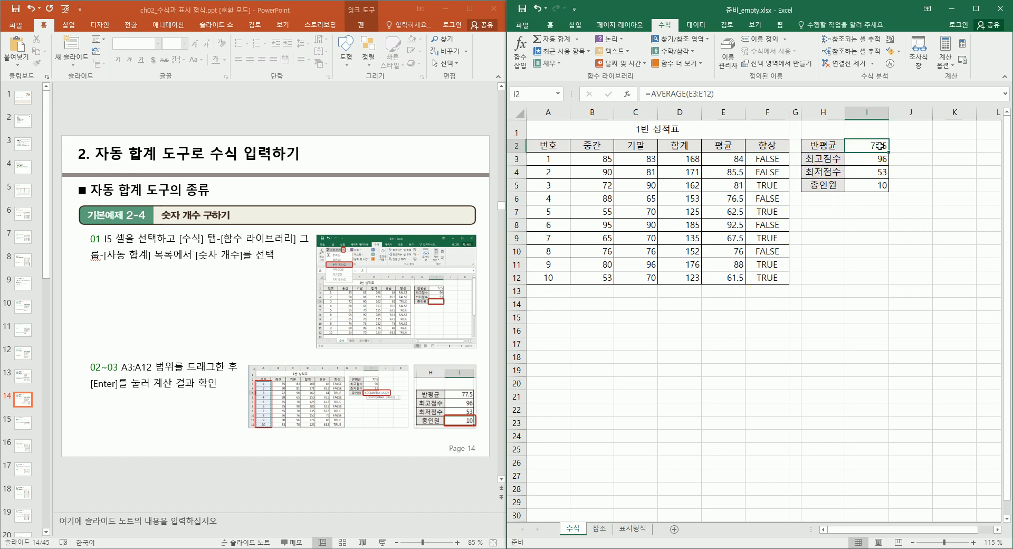
left_click(577, 45)
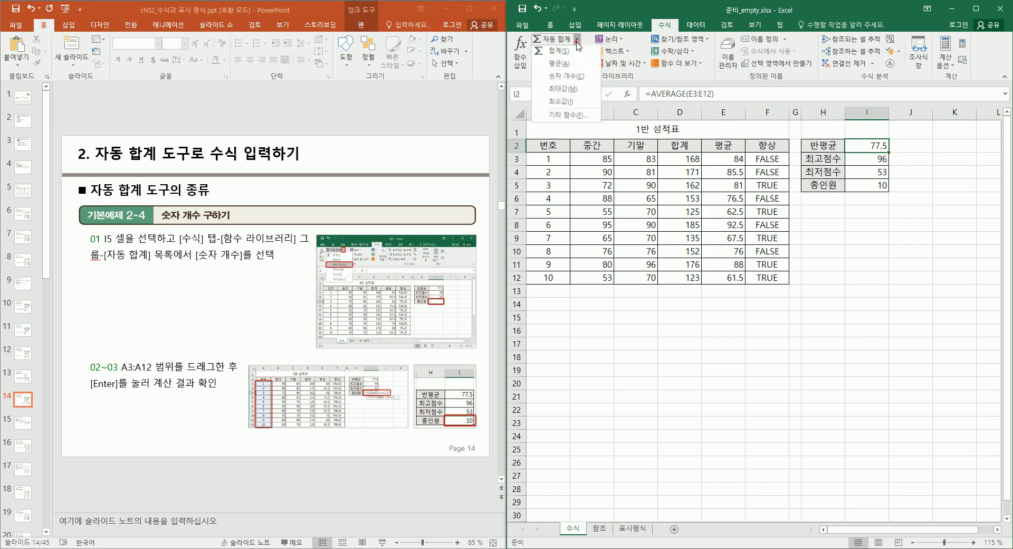
left_click(818, 219)
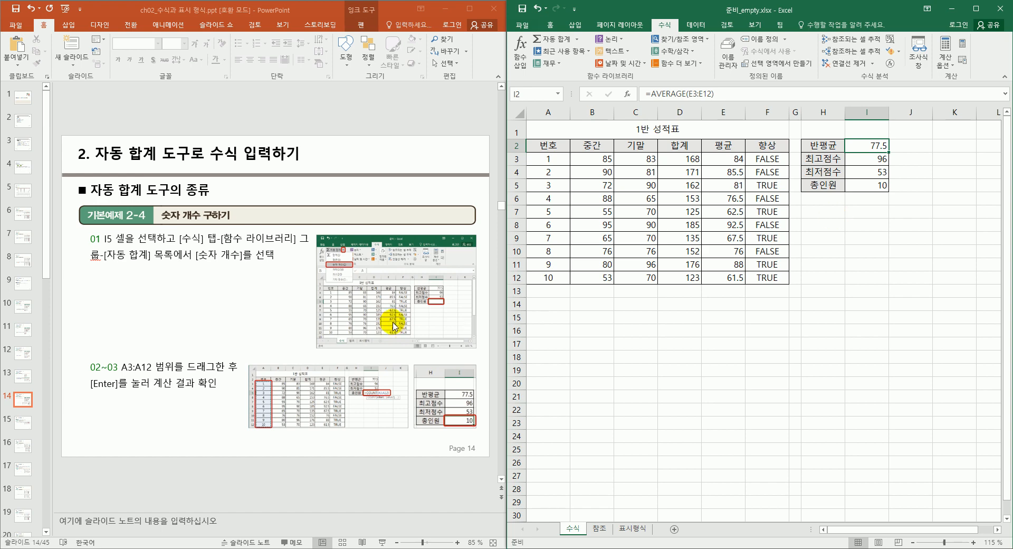
Advance the PowerPoint lesson to slide 15 and select cell D3 on the 참조 sheet in Excel
scroll(390, 320, "down", 1)
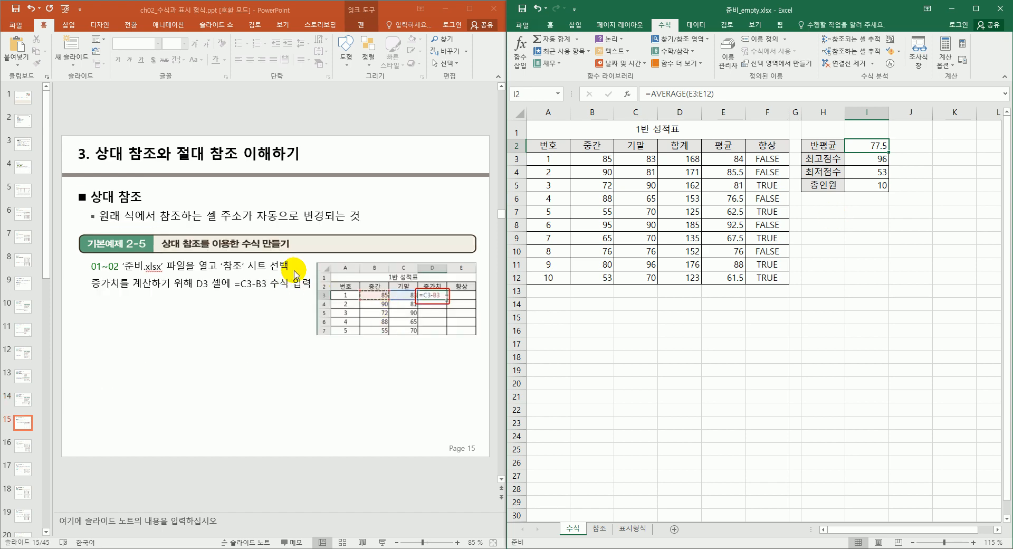
left_click(599, 528)
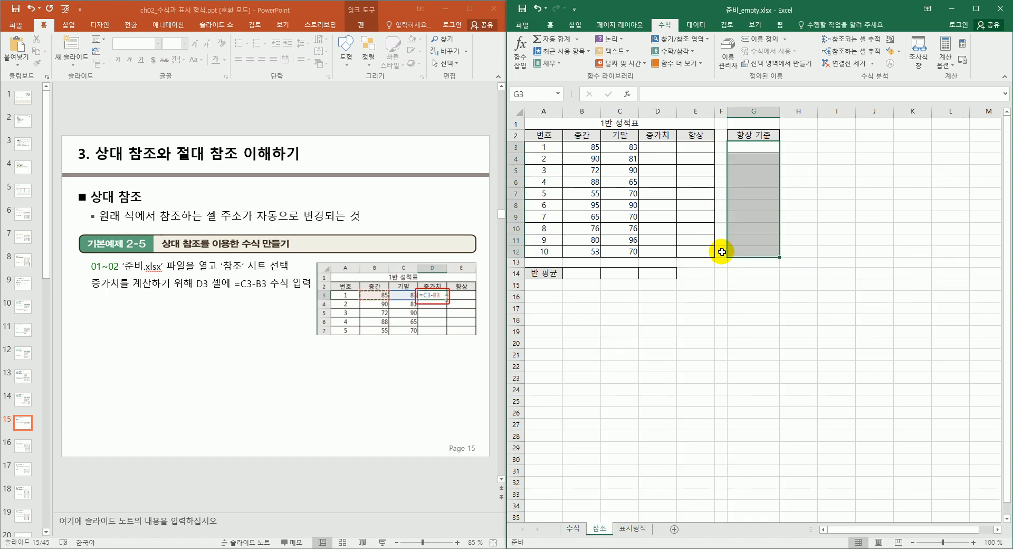
left_click(663, 148)
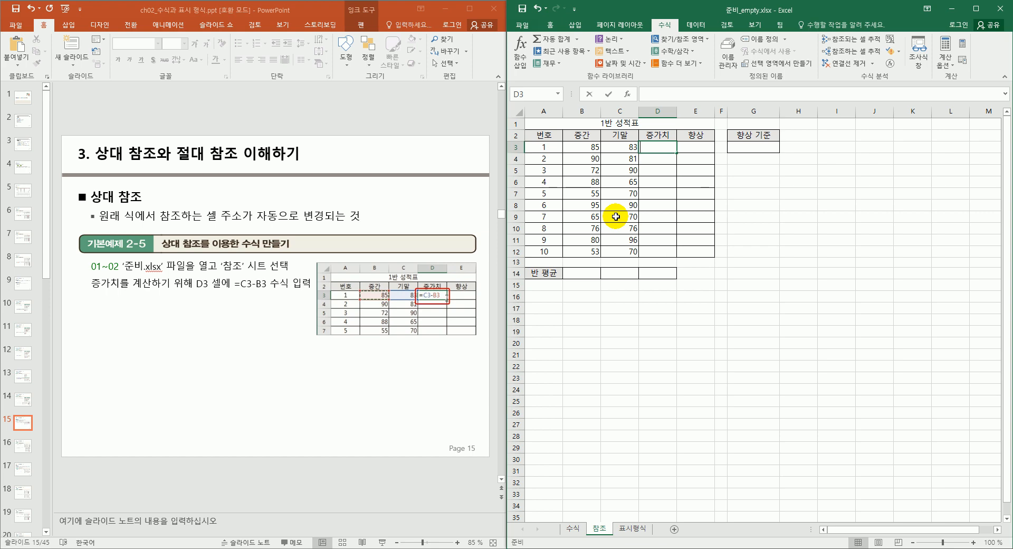
type("=")
left_click(592, 148)
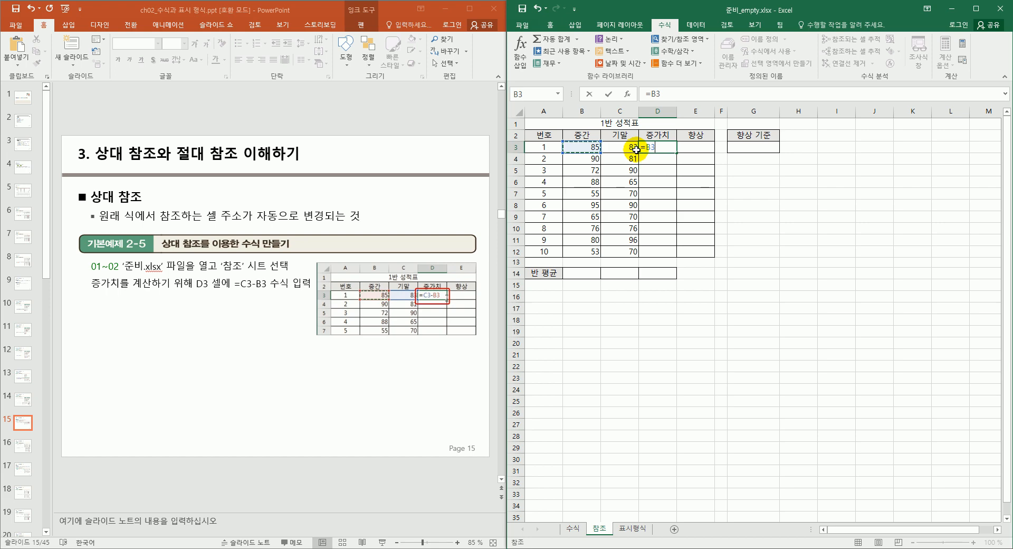
key("Escape")
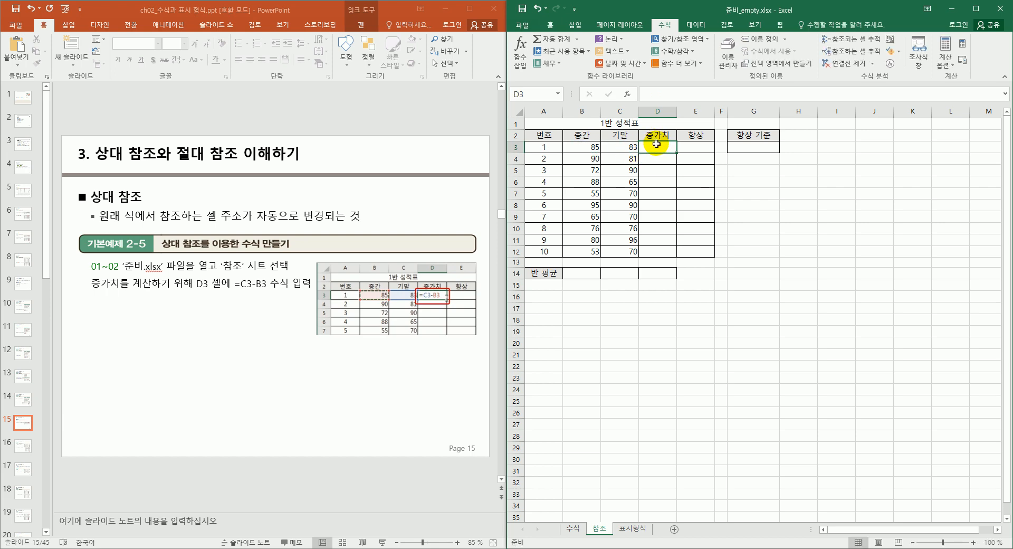
Enter the 증가치 formula =C3-B3 in cell D3 and fill it down through D12
type("=")
left_click(625, 147)
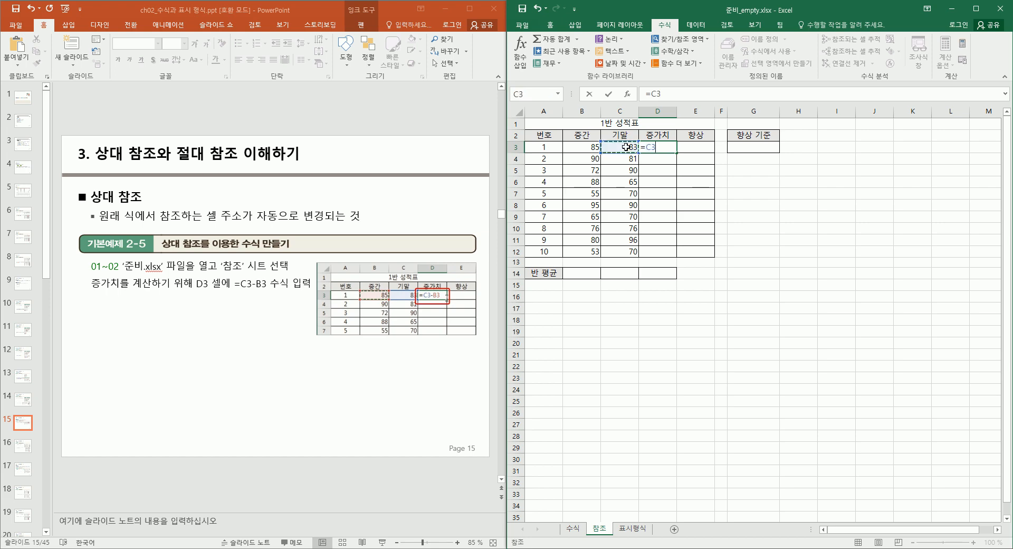
type("-")
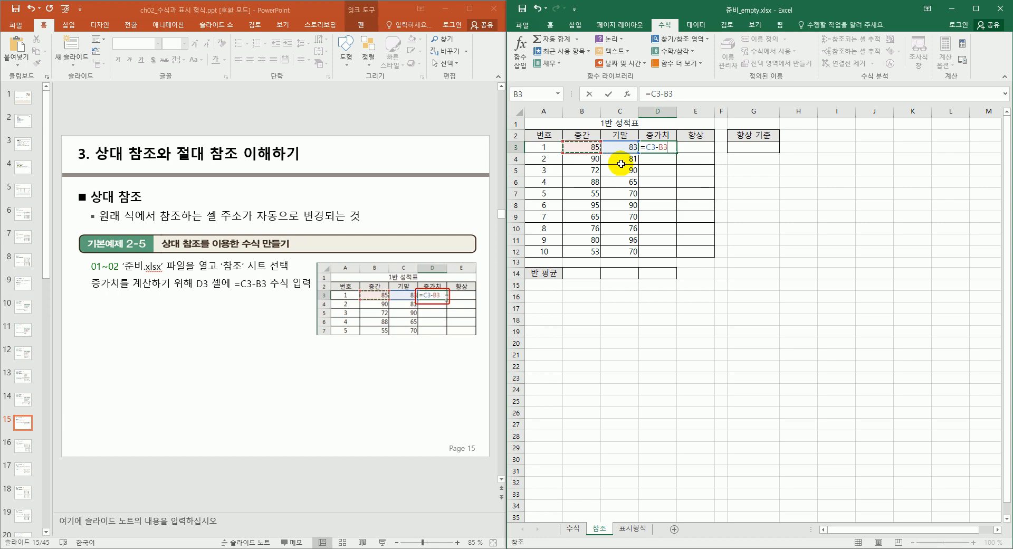
key("Return")
left_click(674, 148)
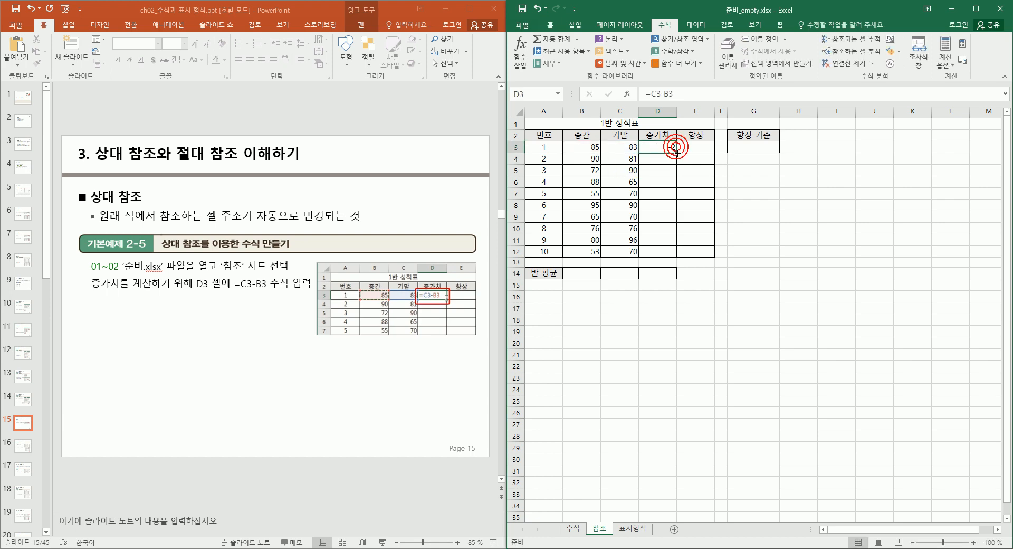
left_click_drag(677, 152, 668, 252)
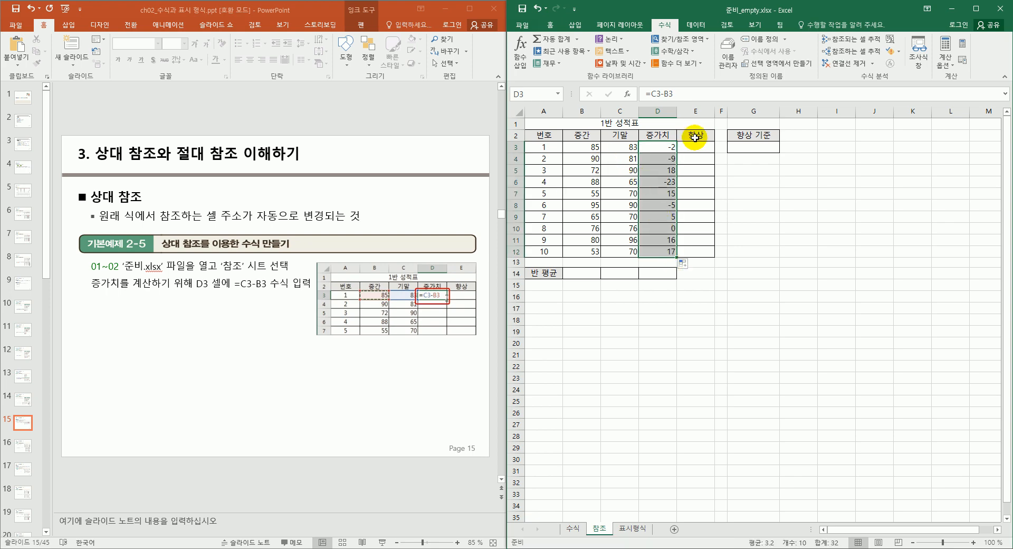
Examine the copied 증가치 formulas in D4 and D5 against the 중간 and 기말 cells in the same rows
left_click(659, 168)
left_click(663, 159)
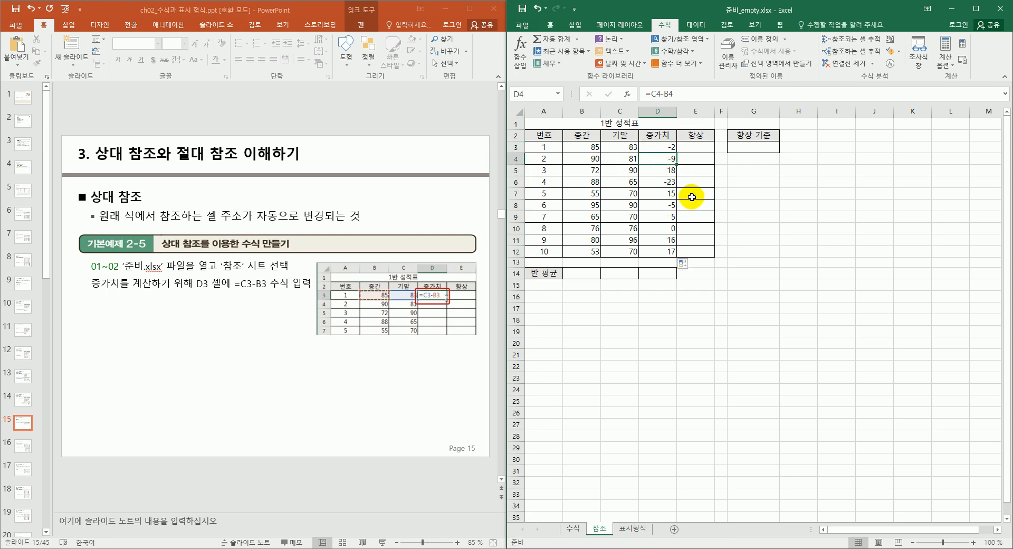
scroll(691, 197, "up", 3)
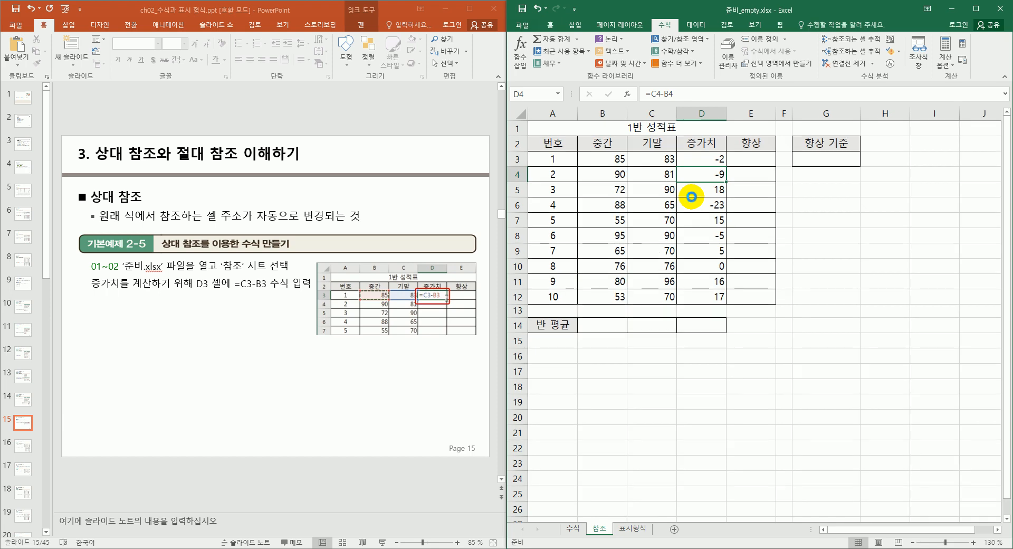
left_click(629, 186)
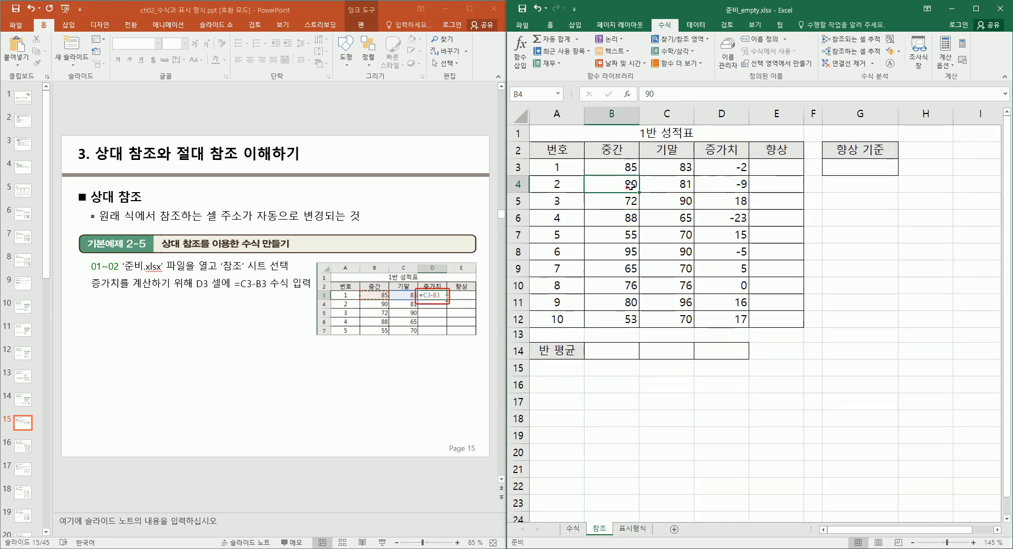
left_click(734, 201)
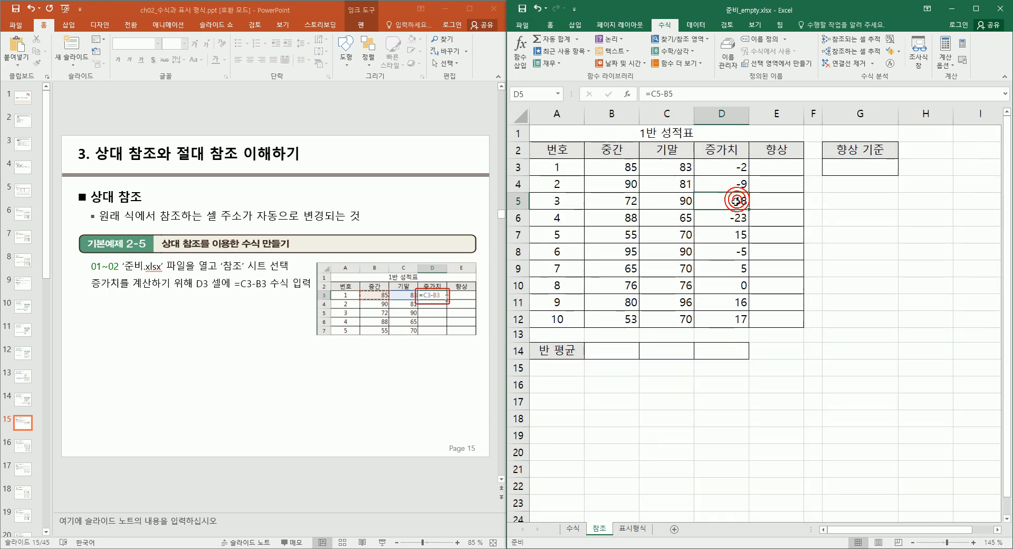
left_click(625, 203)
left_click(650, 201)
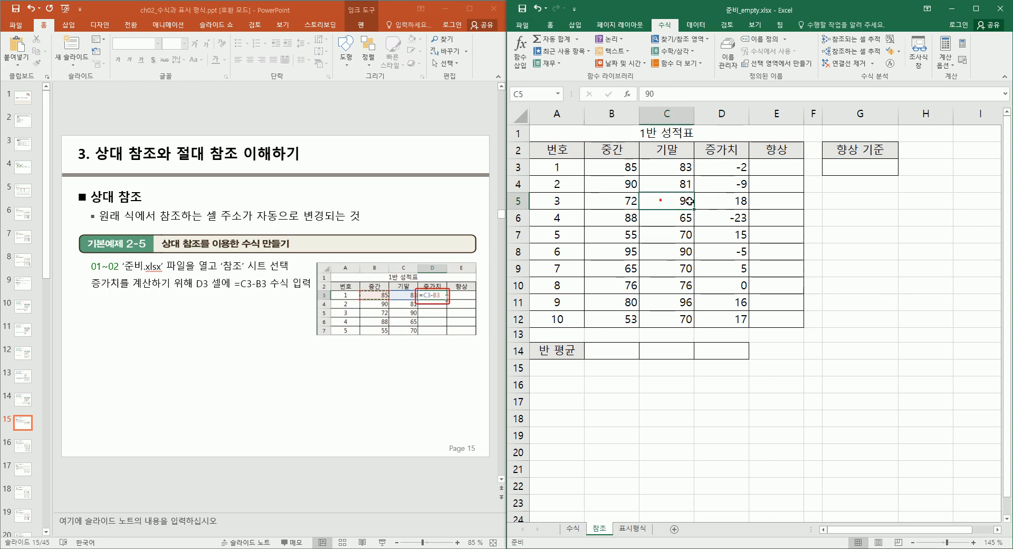
Examine the original 증가치 formula in D3 with its referenced cells highlighted
left_click(728, 168)
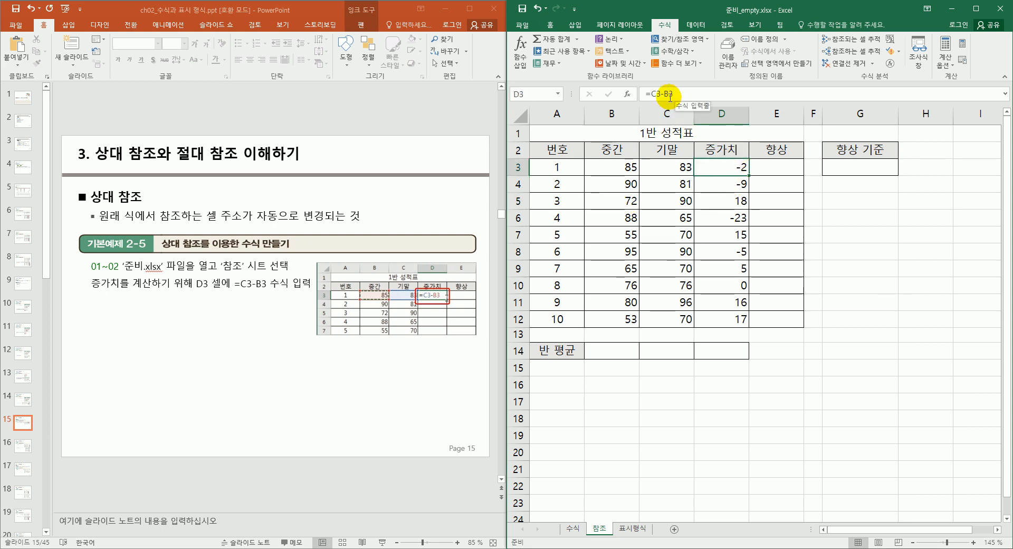
left_click(670, 94)
left_click(681, 94)
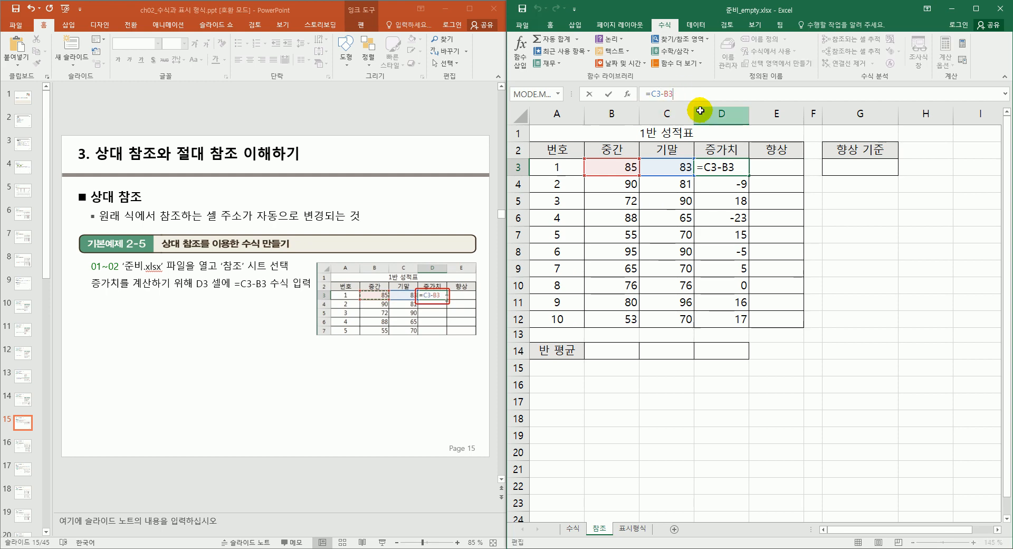
key("ctrl+Return")
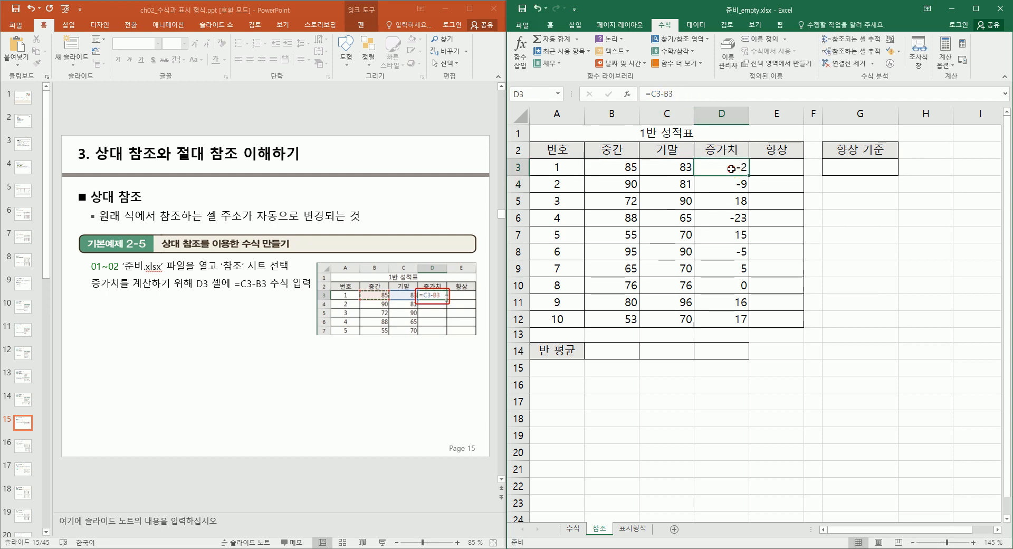
Step through cells D3 to D7, showing the cells each 증가치 formula refers to without changing them
key("F2")
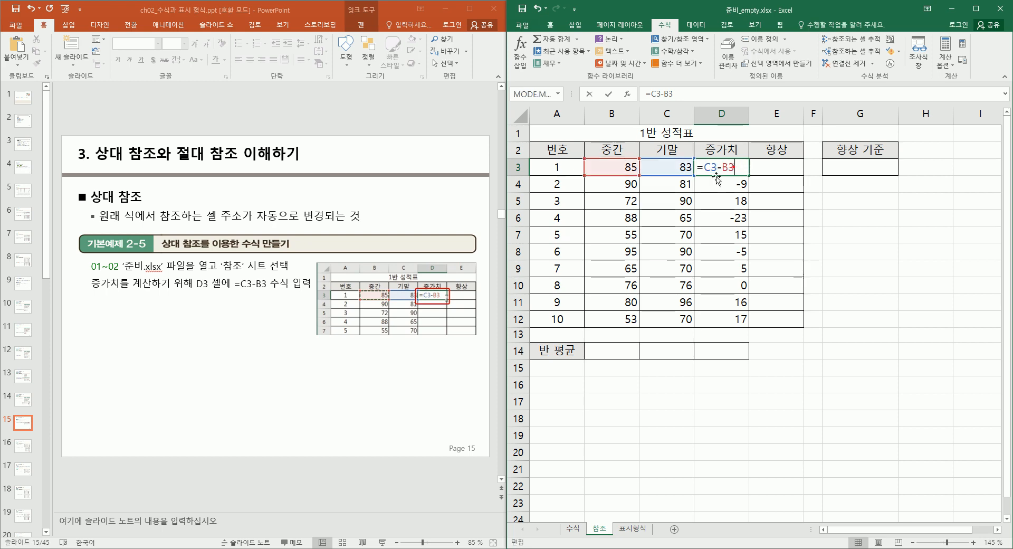
key("Return")
key("F2")
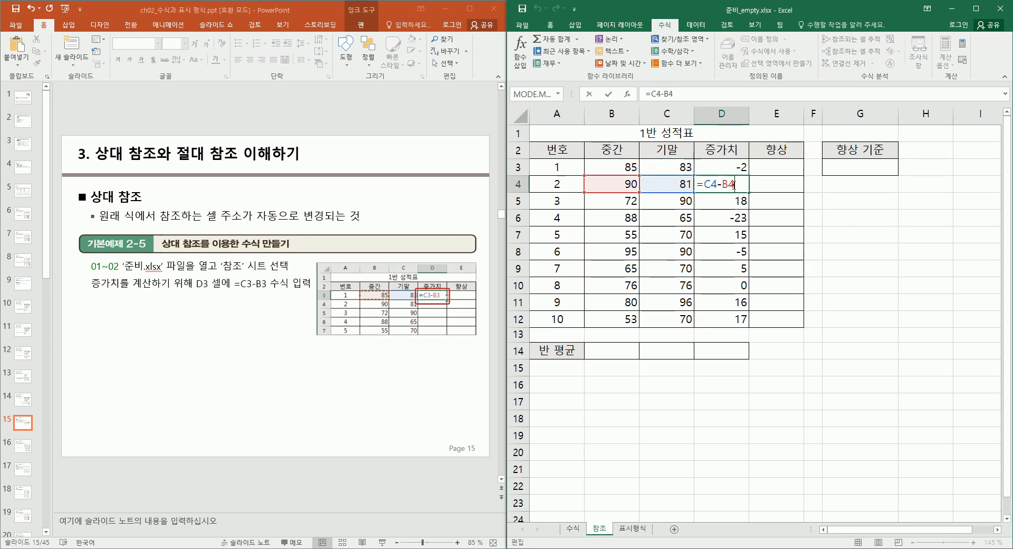
key("Return")
key("F2")
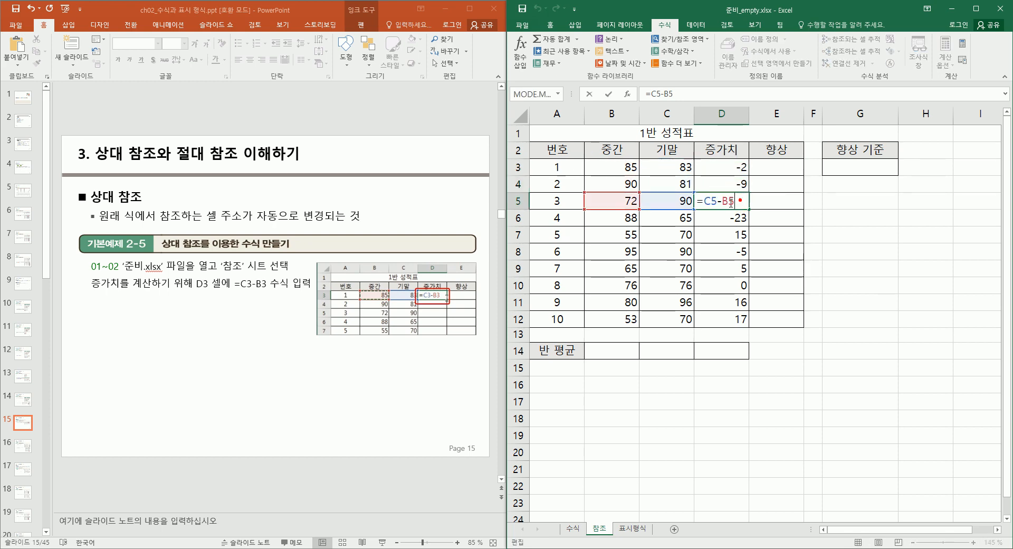
key("Return")
key("F2")
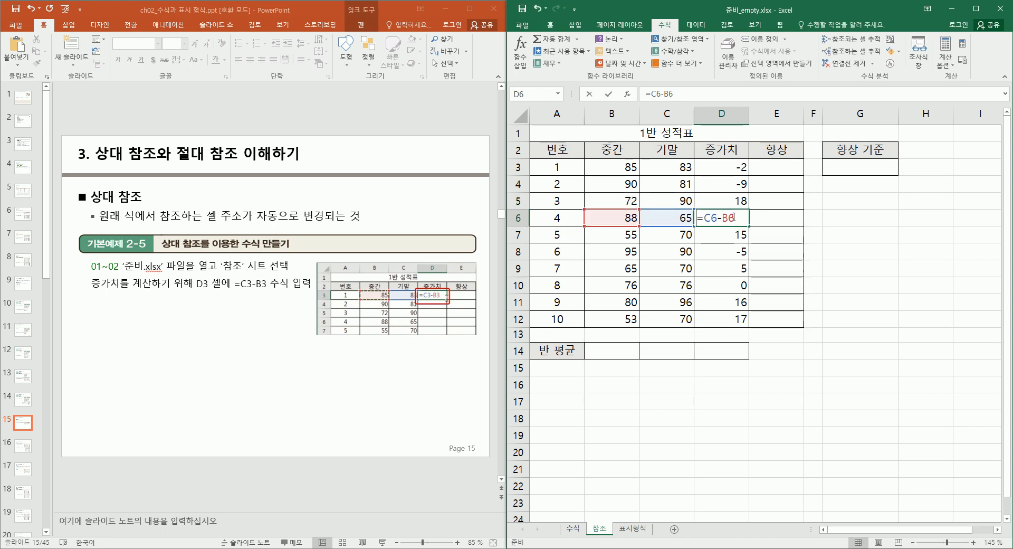
key("Return")
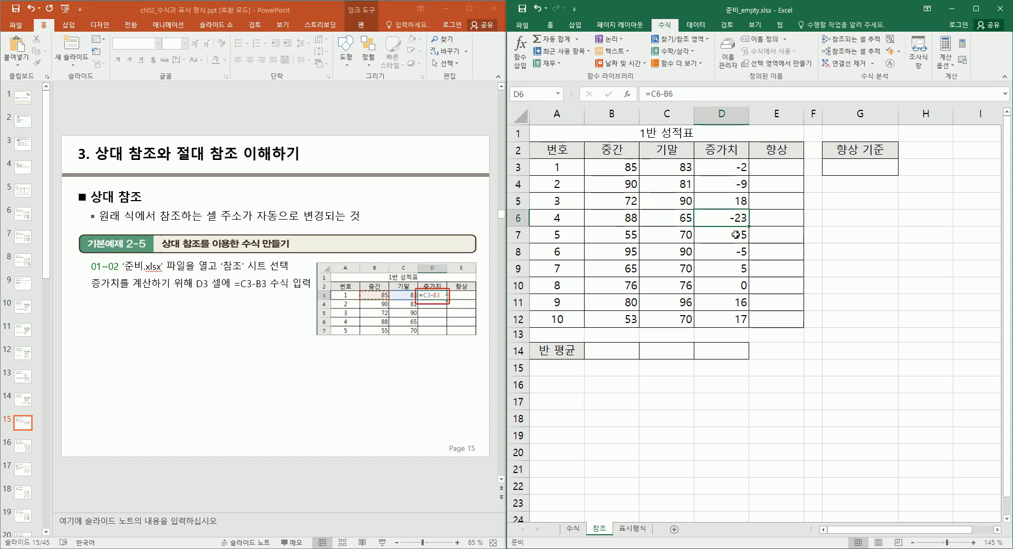
key("F2")
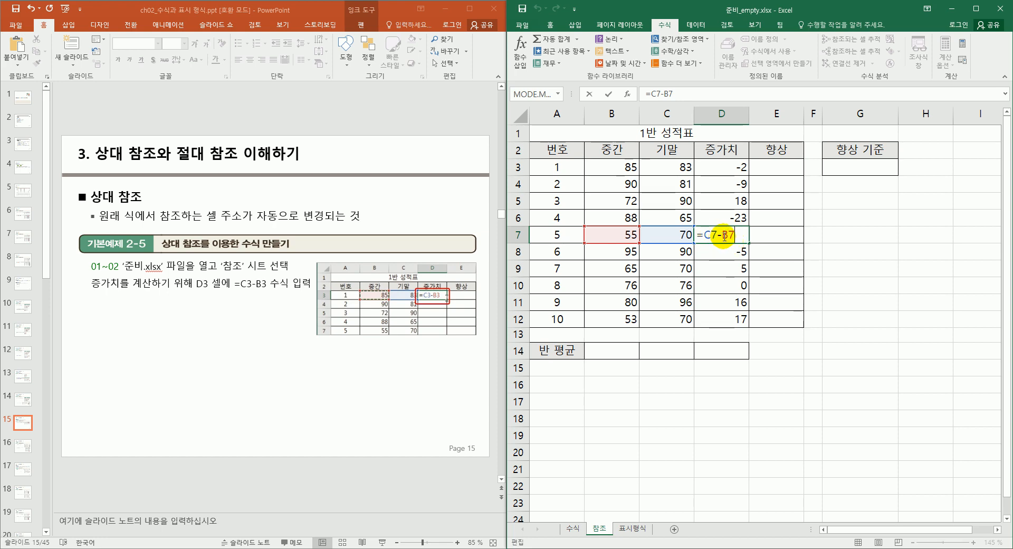
key("Escape")
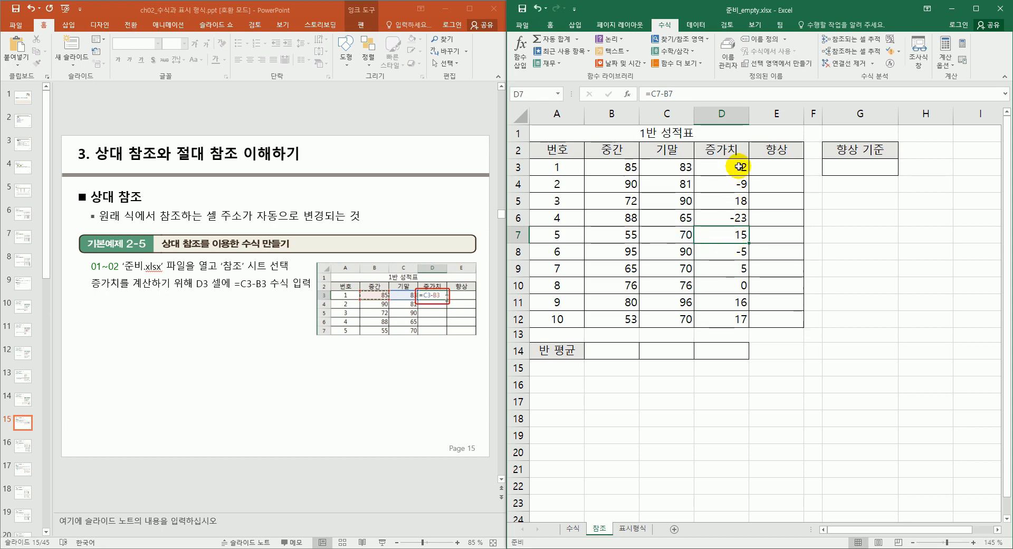
Select the 증가치 range D3:D12 and recheck the referenced cells of the formulas in D4, D5 and D6
left_click_drag(736, 166, 736, 319)
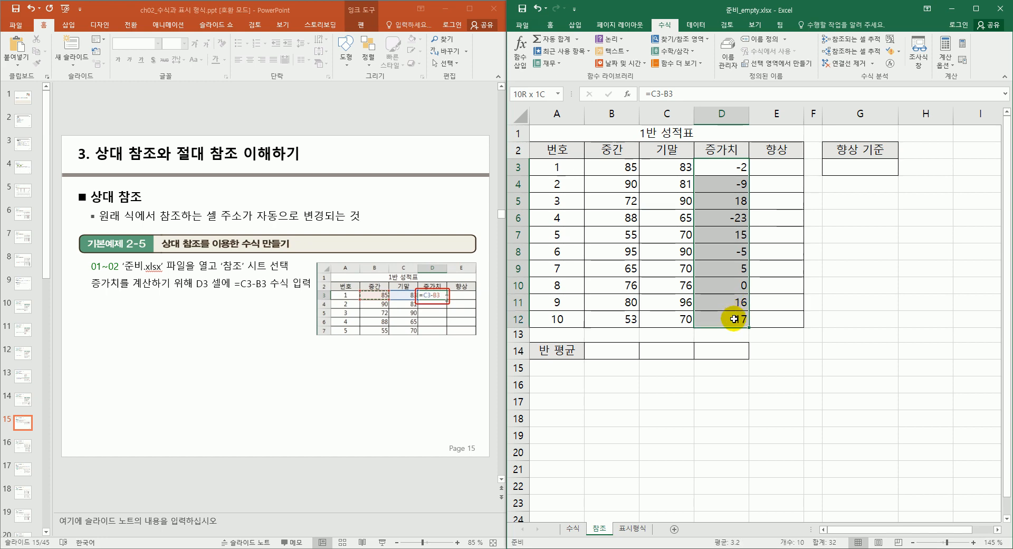
double_click(742, 185)
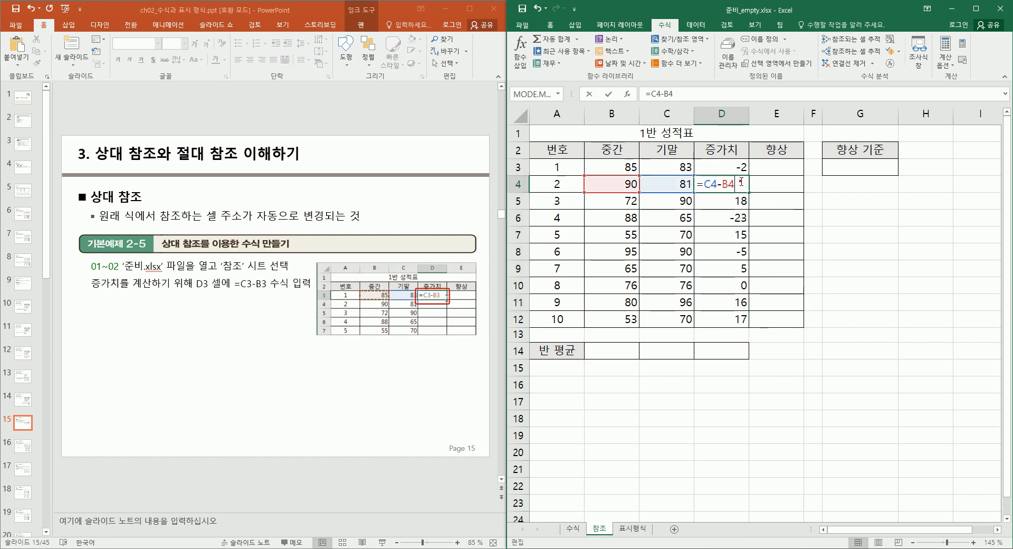
double_click(736, 199)
double_click(736, 218)
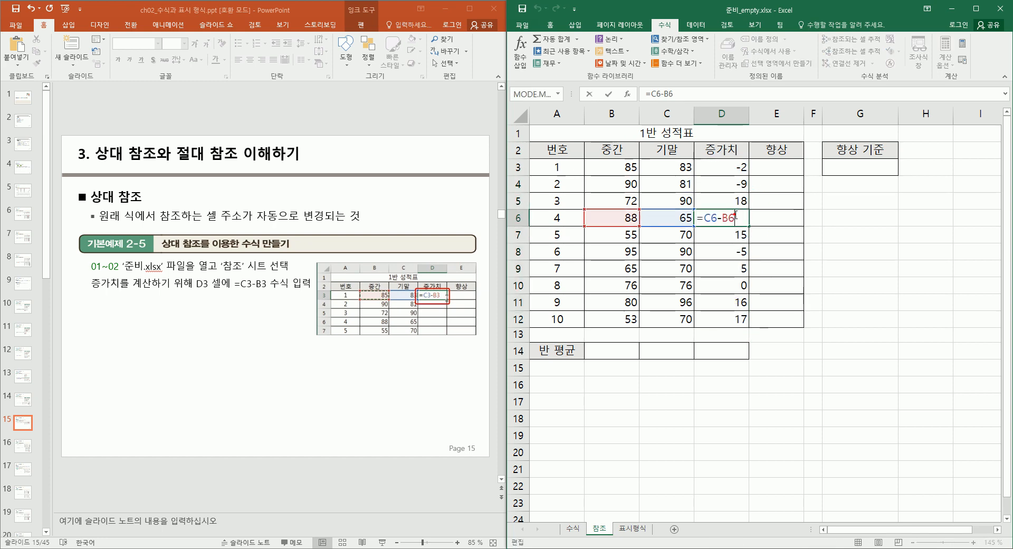
key("Escape")
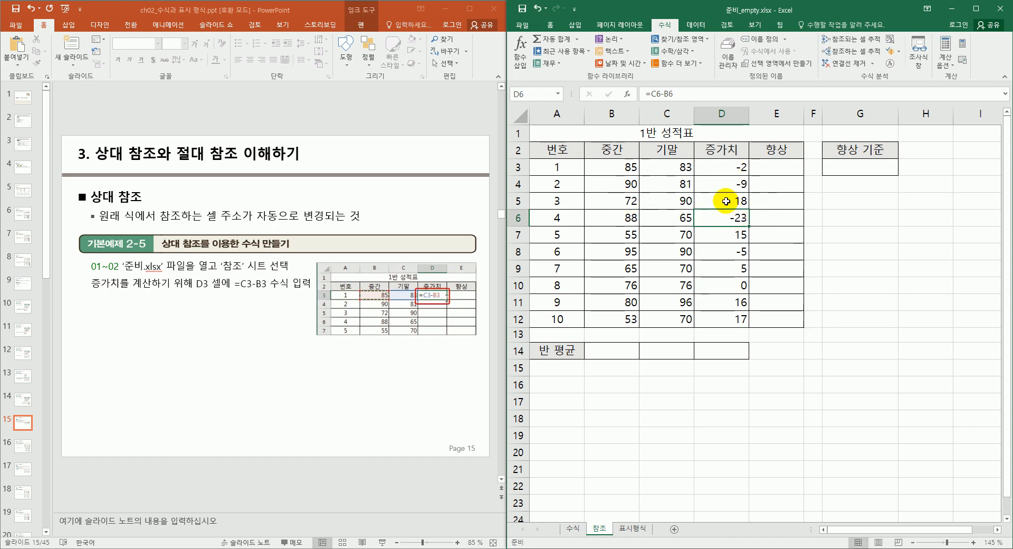
Compare the relative references in the 증가치 formulas cell by cell from D3 to D9, returning to D4
left_click(740, 170)
left_click(731, 188)
left_click(726, 201)
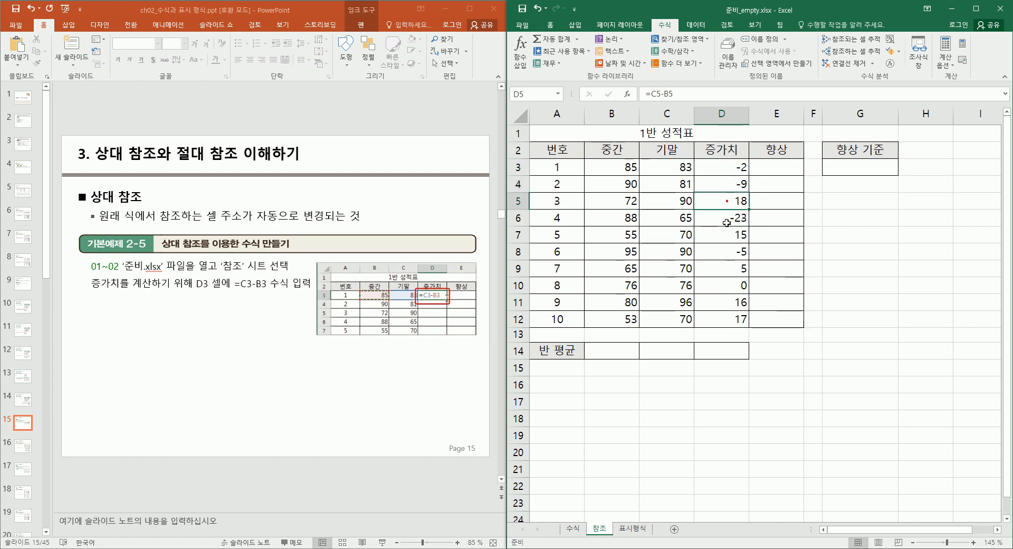
left_click(727, 222)
left_click(726, 238)
left_click(726, 253)
left_click(727, 268)
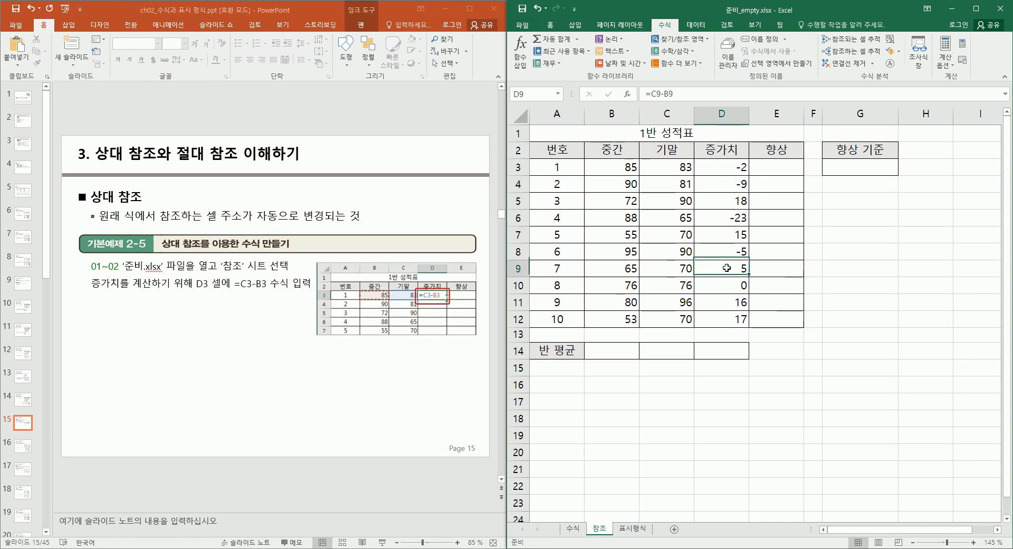
left_click(741, 184)
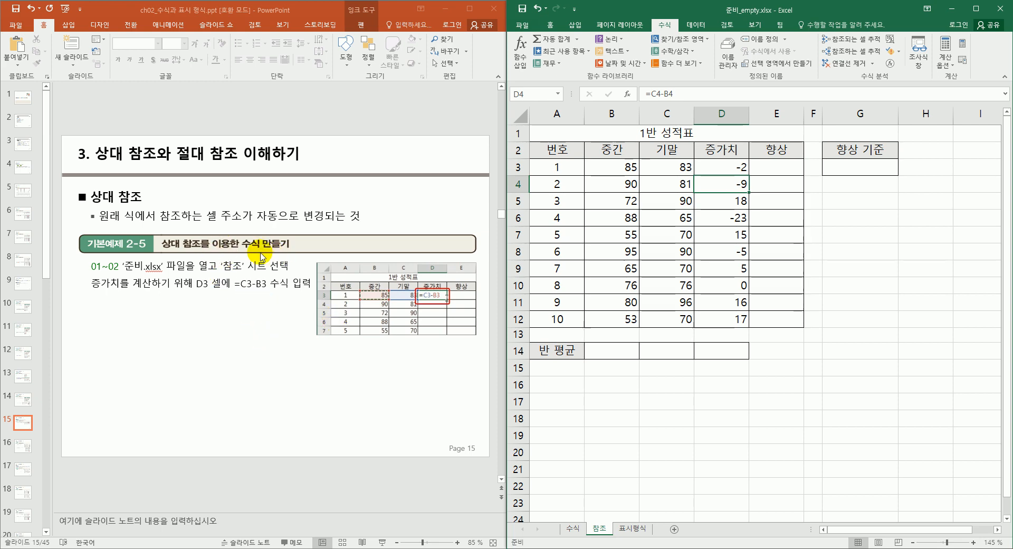
Advance the PowerPoint lesson to slide 16 and review the 증가치 formulas in Excel starting from D3
scroll(273, 269, "down", 1)
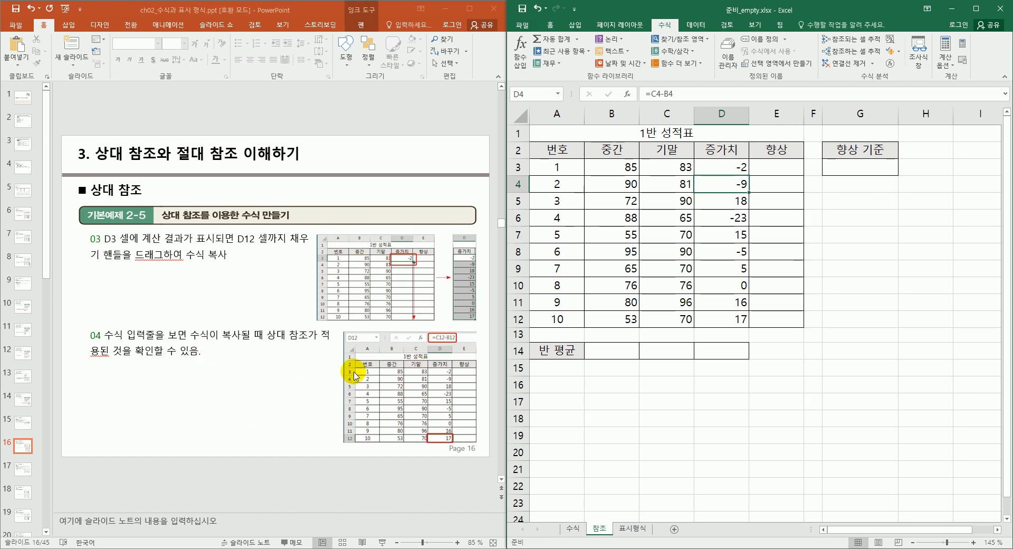
left_click(730, 167)
left_click(738, 200)
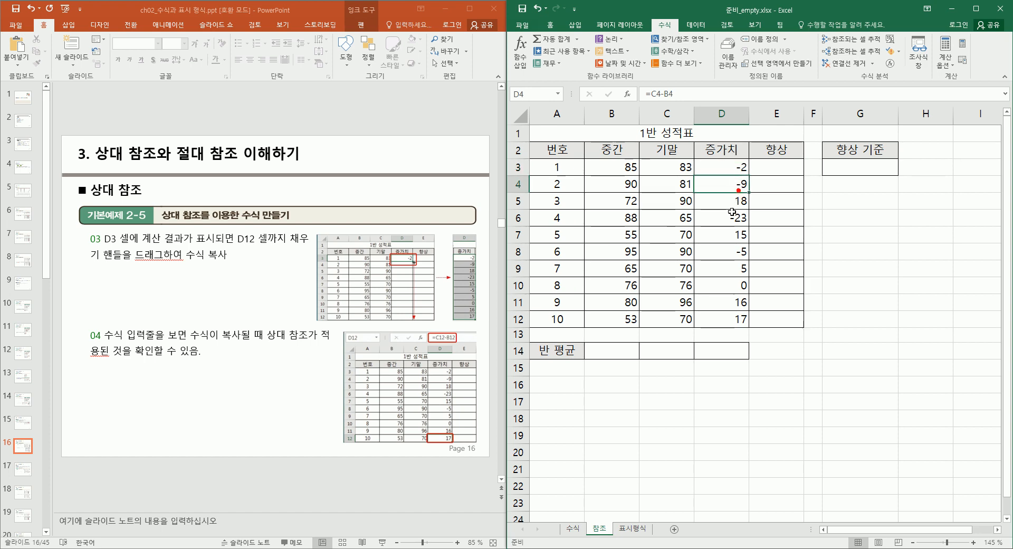
Review how the row references change in the copied 증가치 formulas, checking cells between D3 and D12
left_click(735, 217)
left_click(732, 234)
left_click(727, 251)
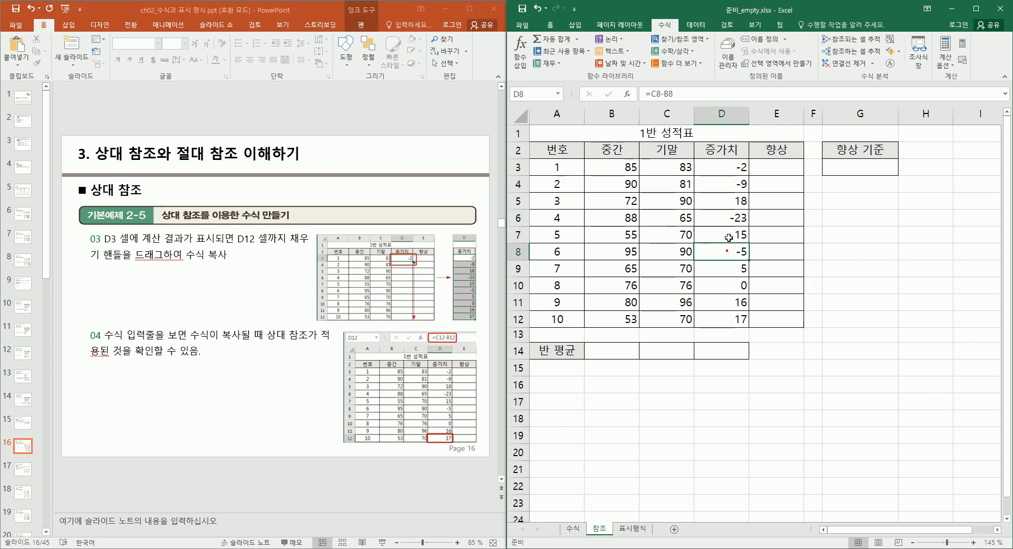
left_click(733, 169)
left_click(728, 217)
left_click_drag(721, 250, 721, 268)
left_click(720, 295)
left_click(727, 325)
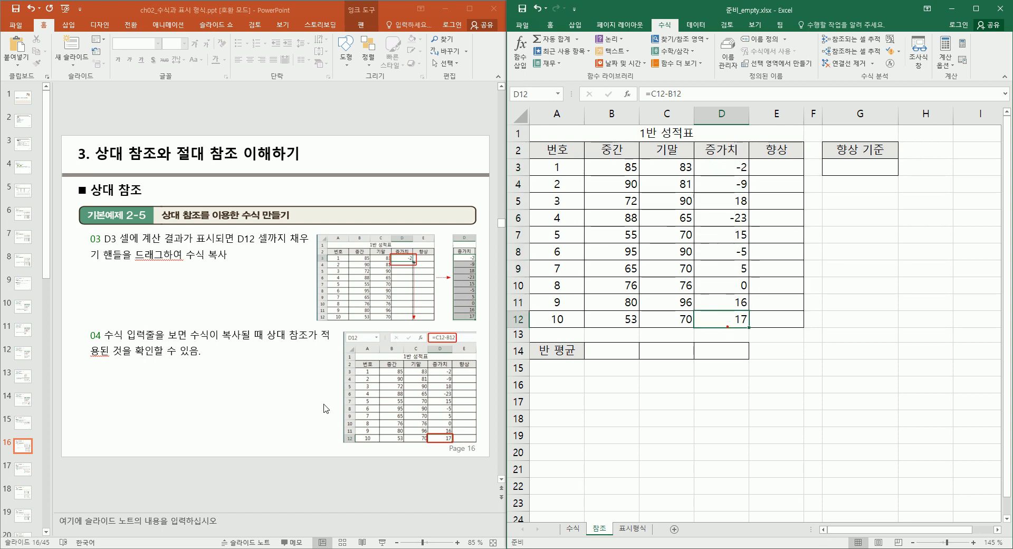
Advance the PowerPoint lesson to slide 17 and enter 10 as the 향상 기준 value in G3 in Excel
scroll(326, 408, "down", 1)
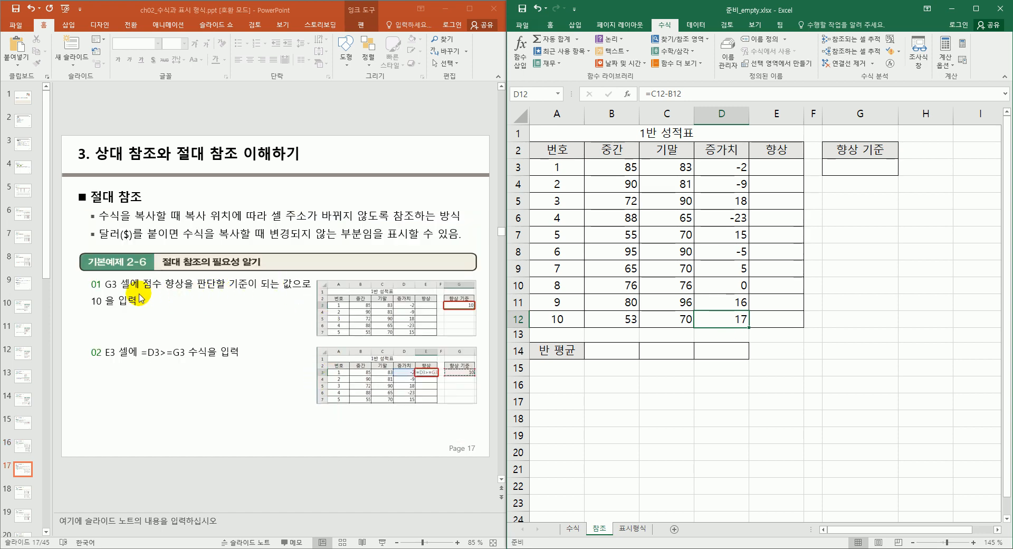
left_click(870, 166)
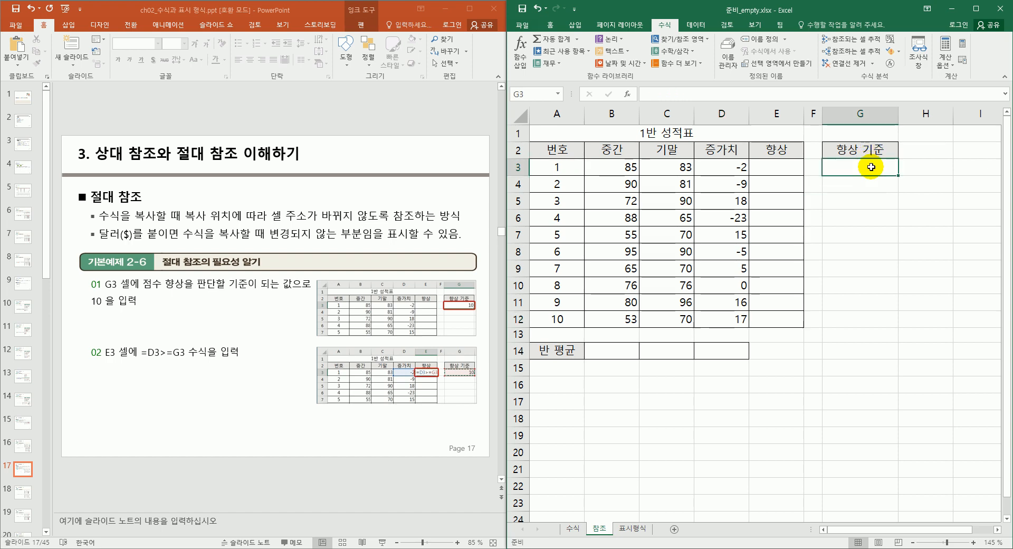
type("10")
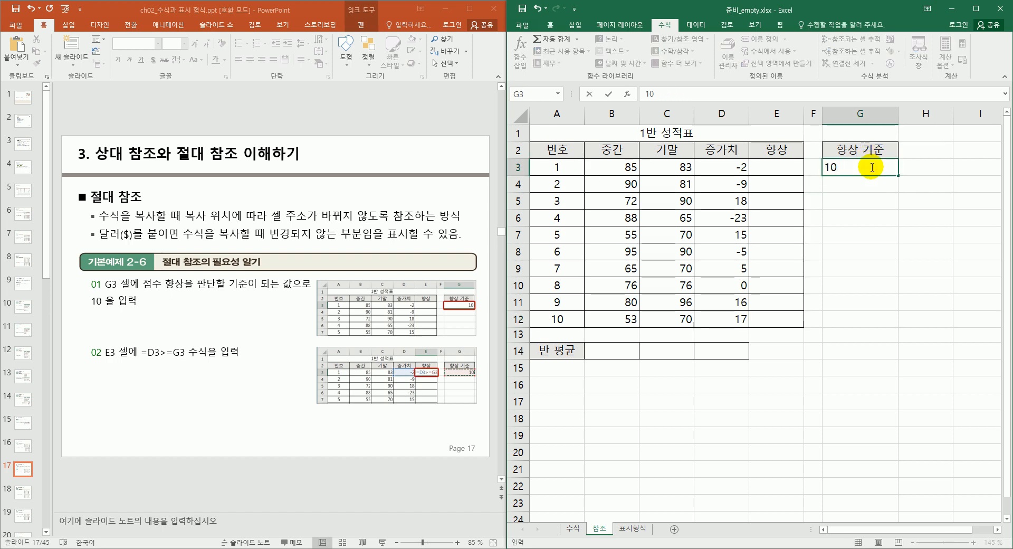
key("Return")
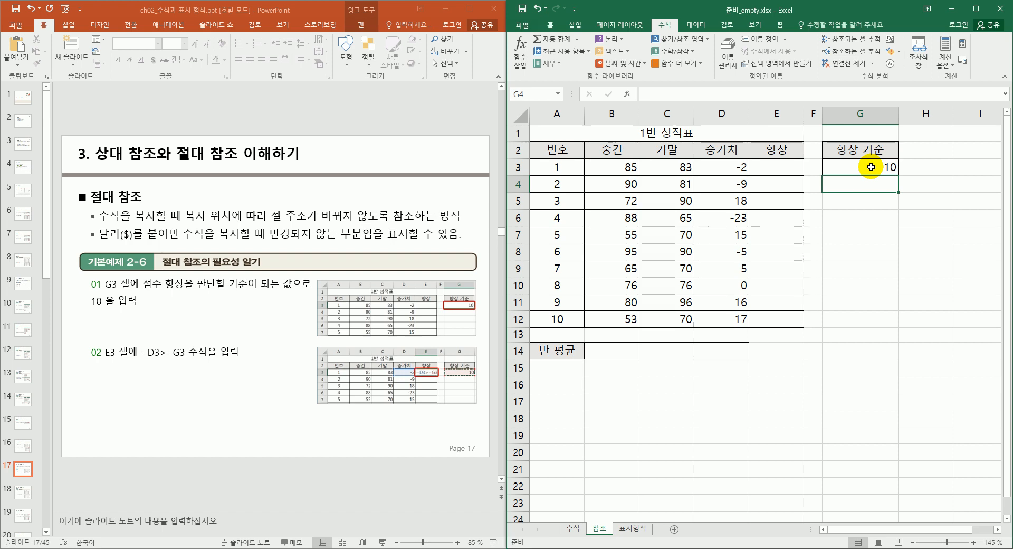
Enter the formula =D3>=G3 in E3 and copy it down the 향상 column to E12
left_click(790, 166)
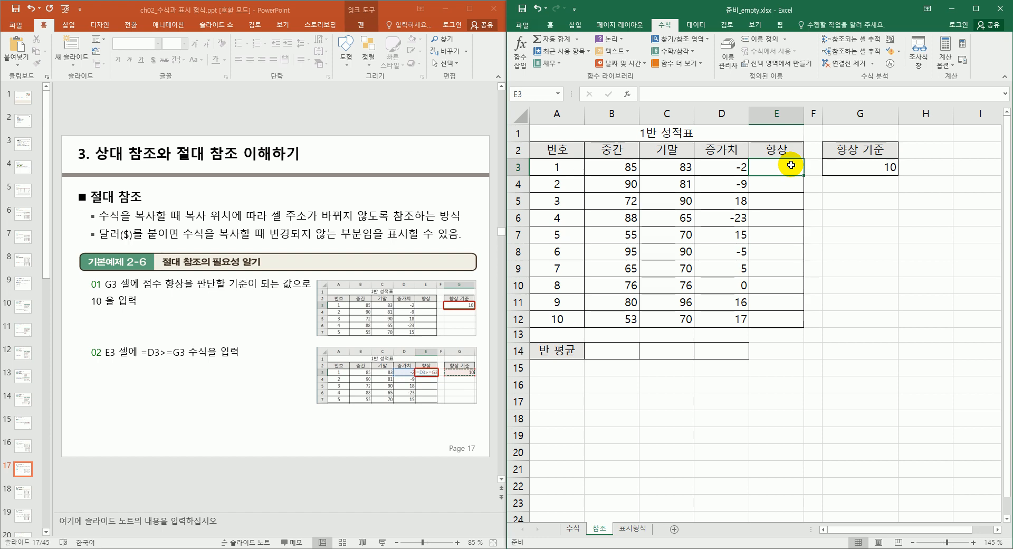
type("=")
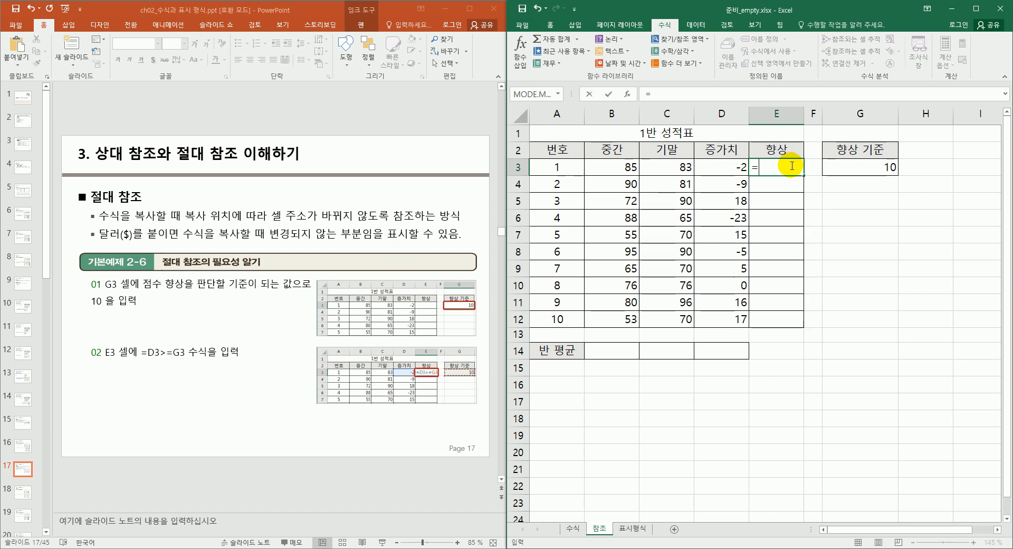
left_click(734, 167)
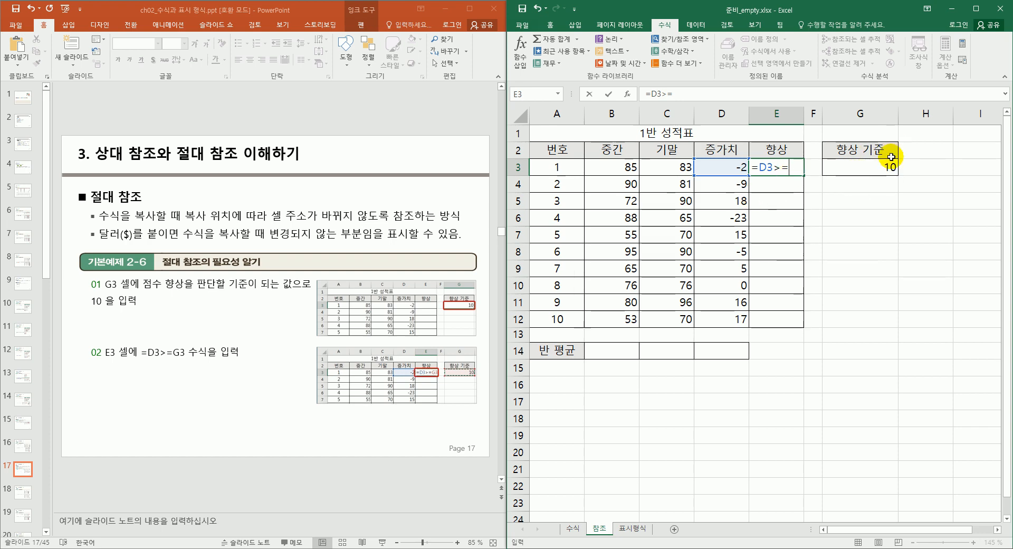
left_click(890, 166)
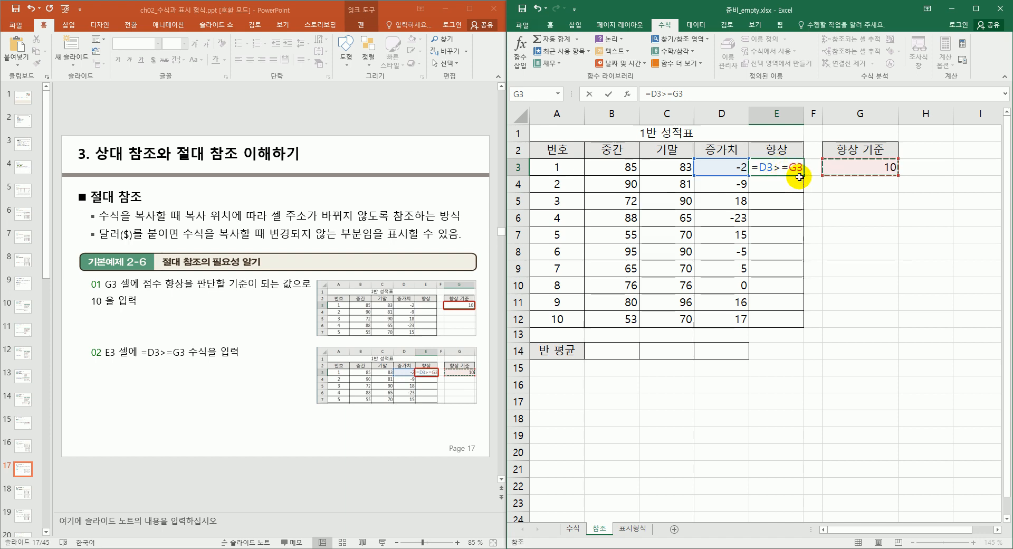
key("Return")
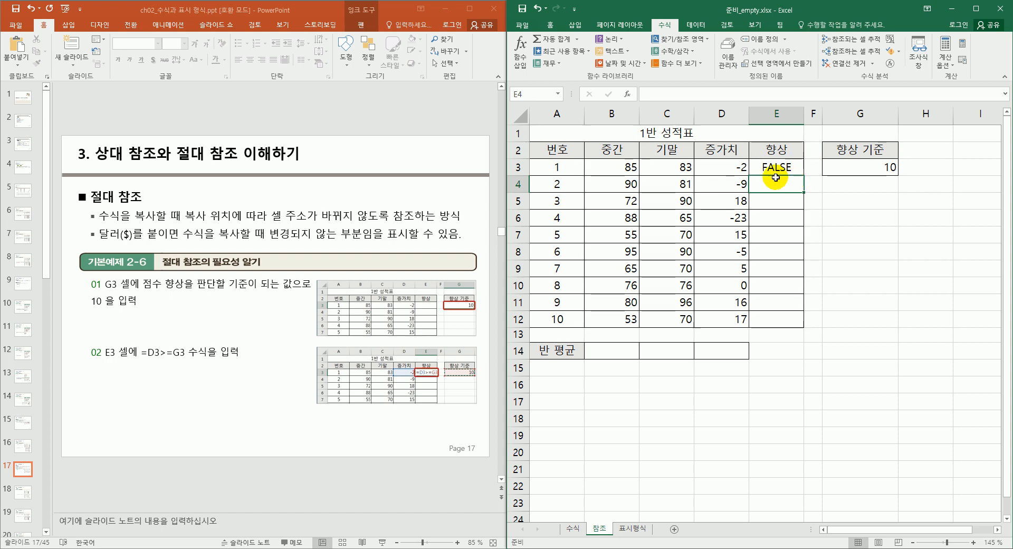
left_click(780, 166)
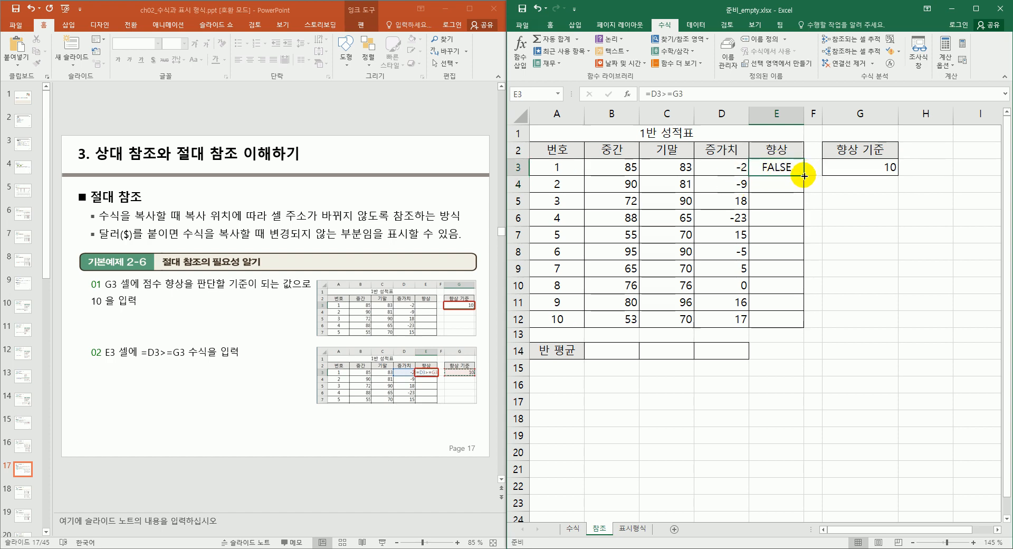
left_click_drag(804, 175, 798, 324)
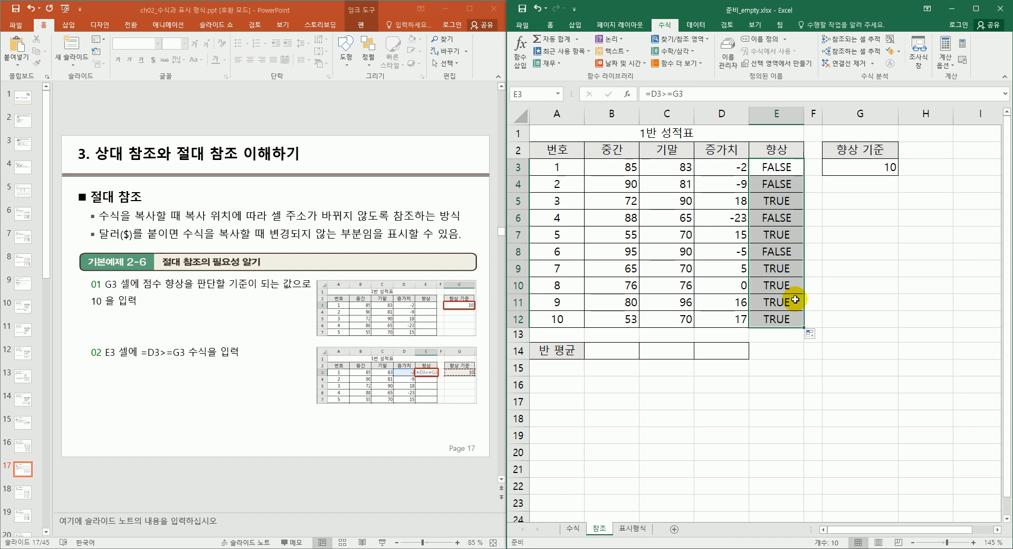
Compare the references in the 향상 formulas in E3, E4, E5 and E7
left_click(787, 184)
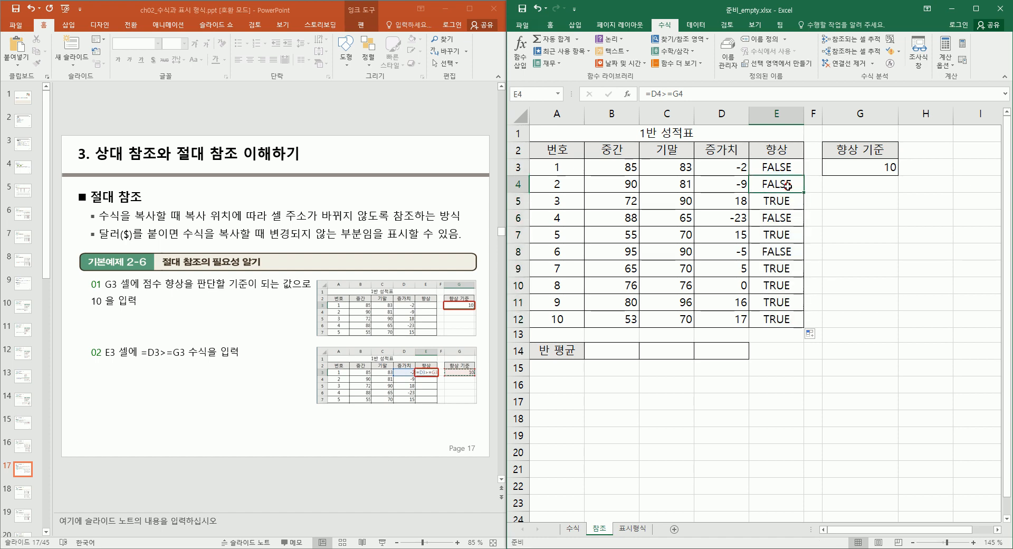
left_click(787, 169)
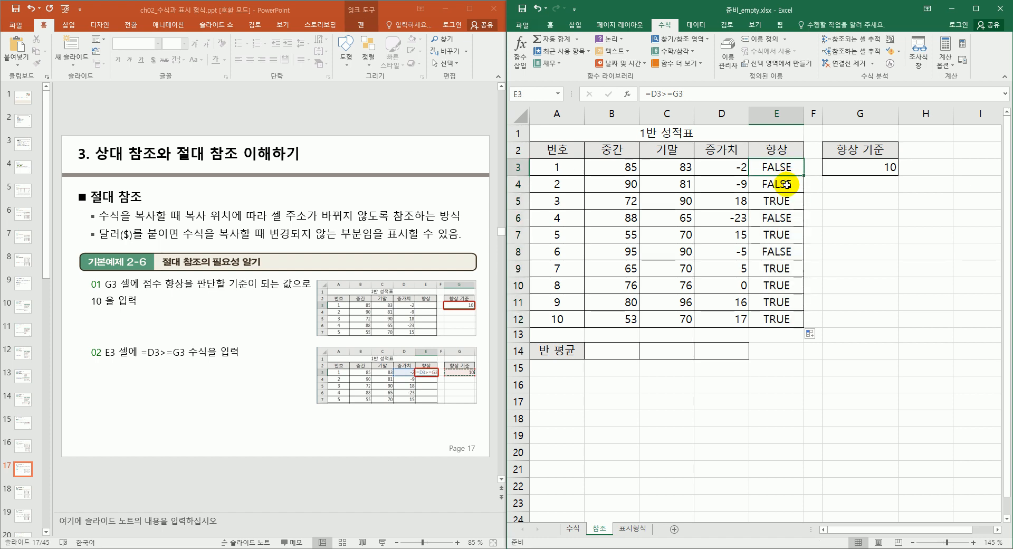
left_click(787, 183)
left_click(788, 168)
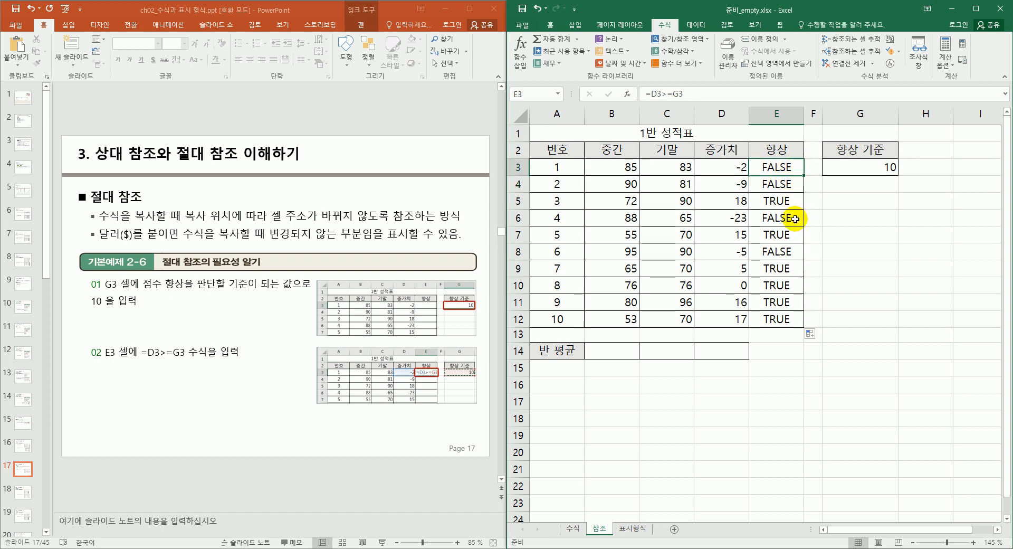
left_click(779, 205)
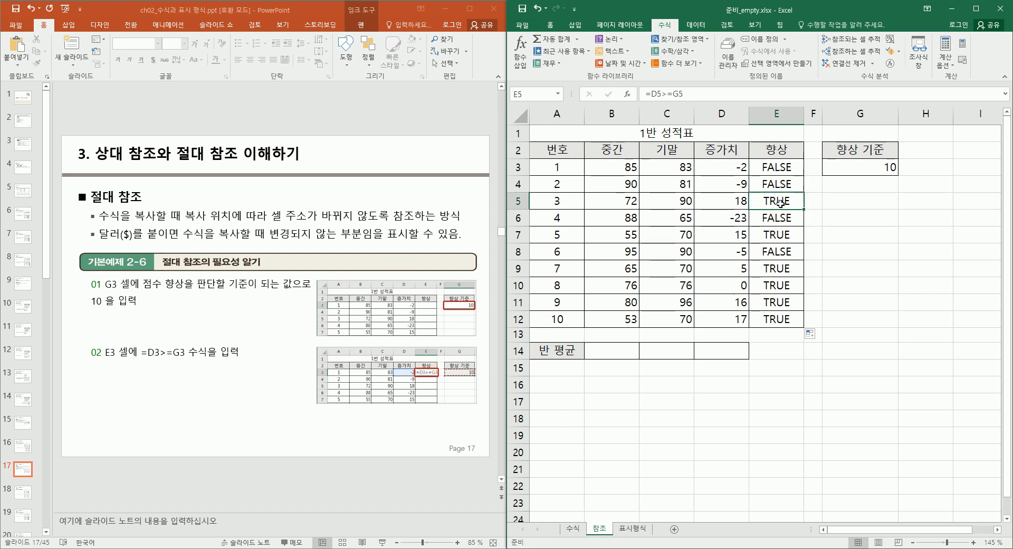
left_click(780, 235)
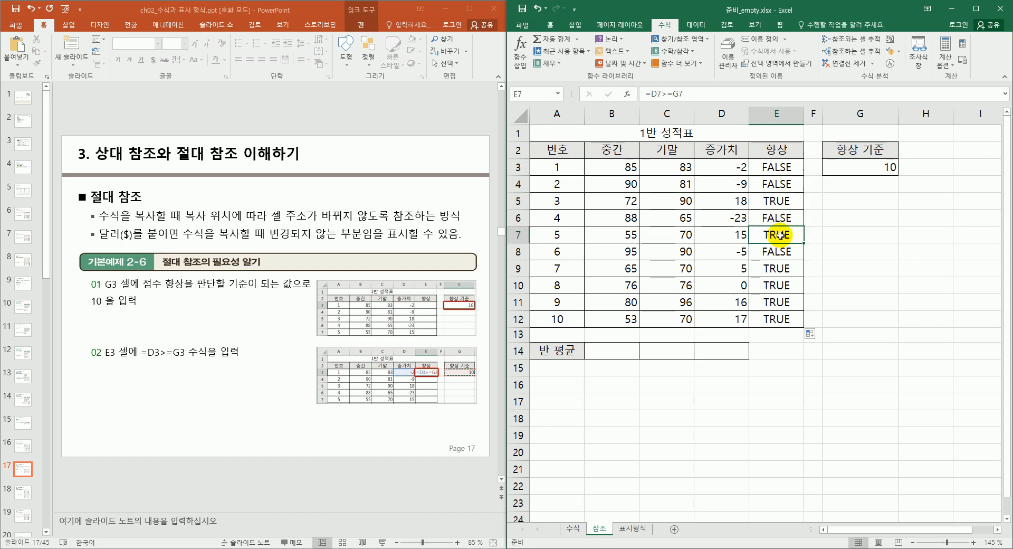
Compare D9 with E9 and show the cells the E9 formula refers to, leaving the formula unchanged
left_click(743, 269)
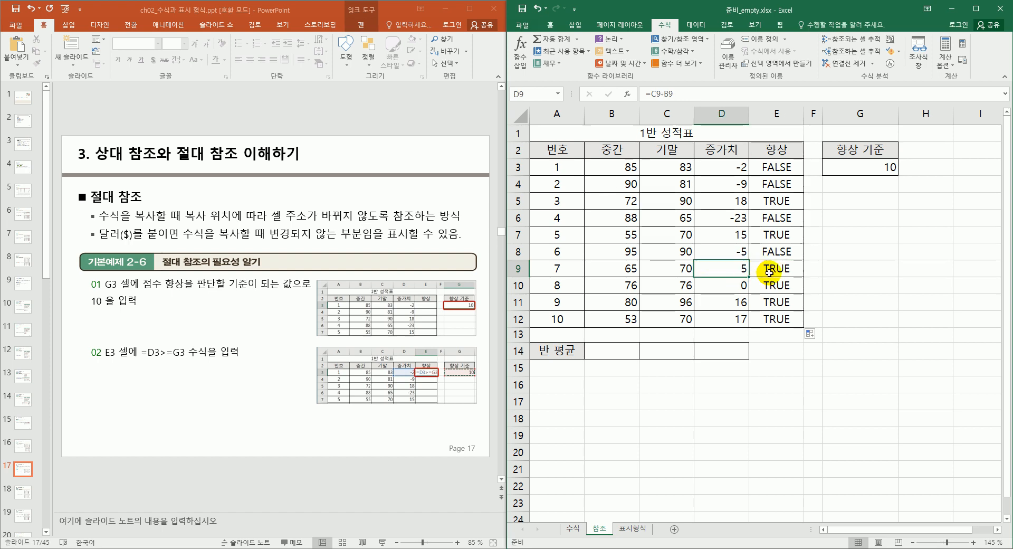
left_click(775, 269)
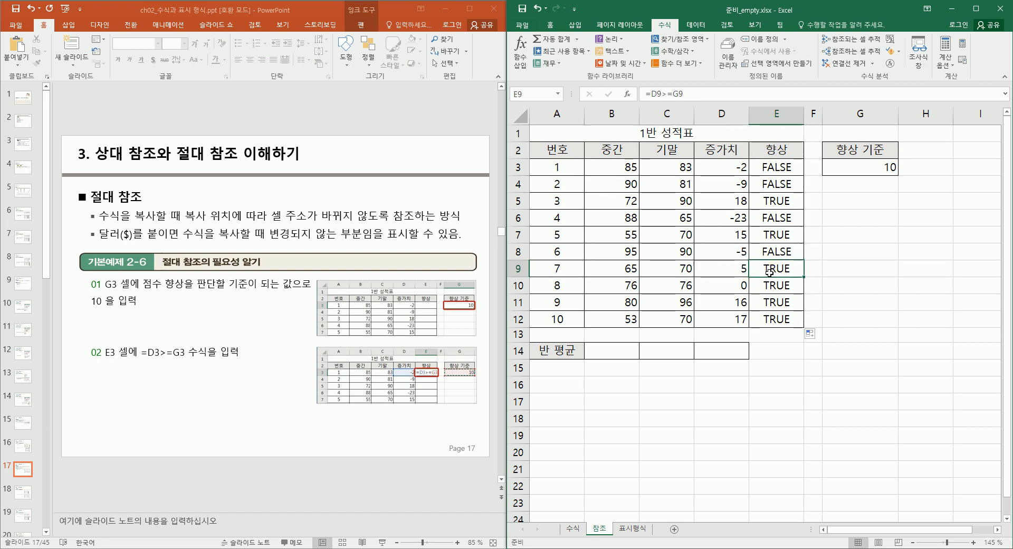
left_click(740, 270)
left_click(773, 267)
double_click(773, 269)
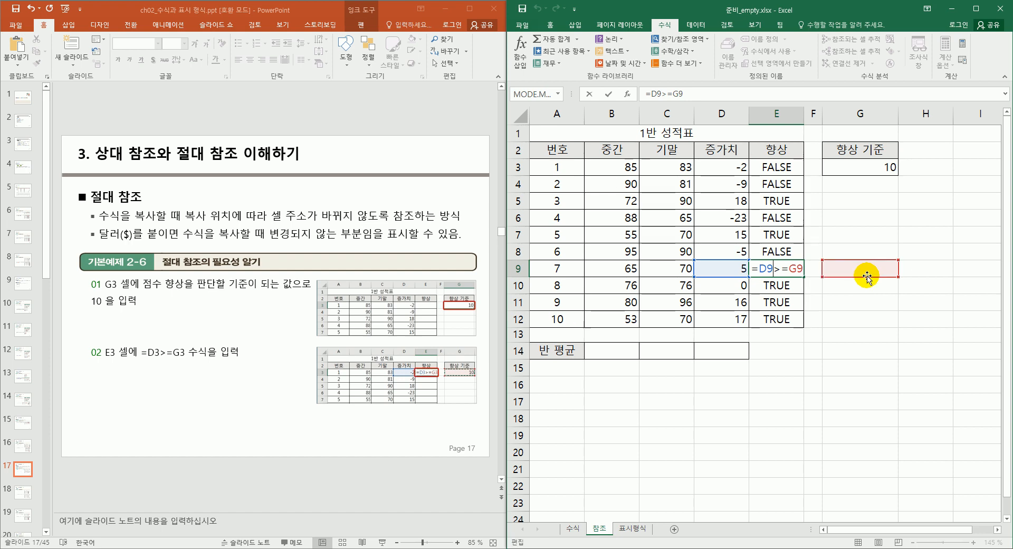
left_click_drag(867, 275, 866, 274)
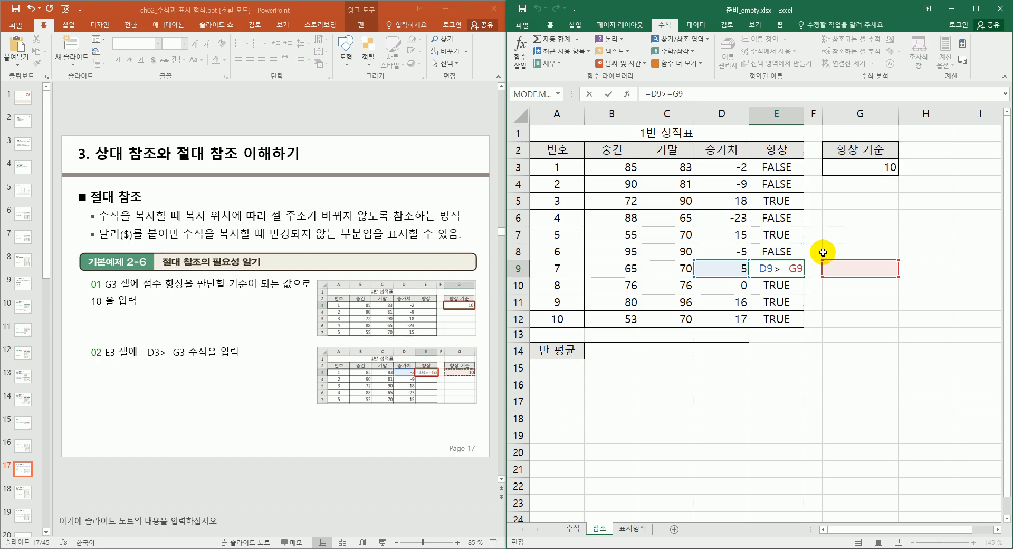
key("Escape")
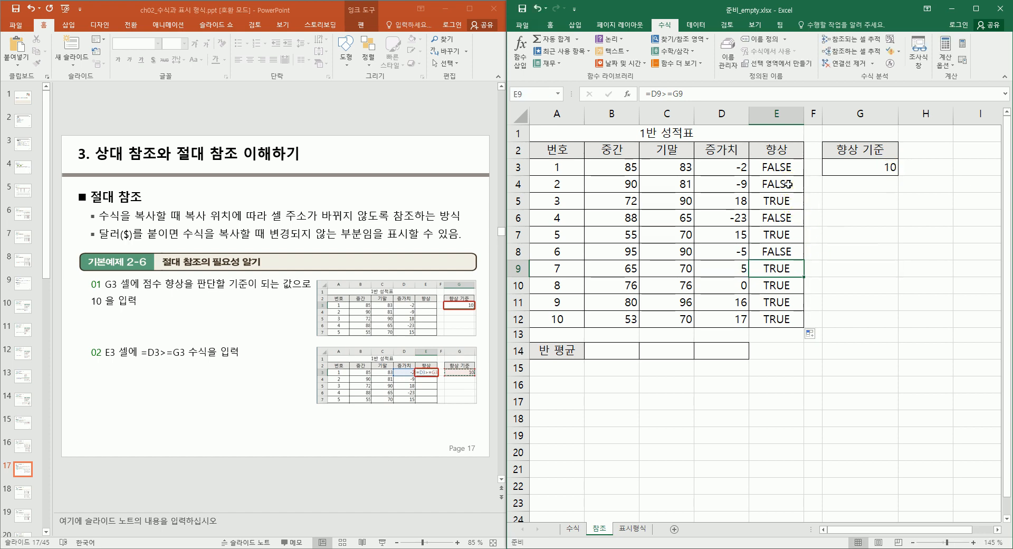
Step through cells E3 to E6, showing the cells each 향상 formula refers to without changing them
left_click(788, 179)
double_click(788, 168)
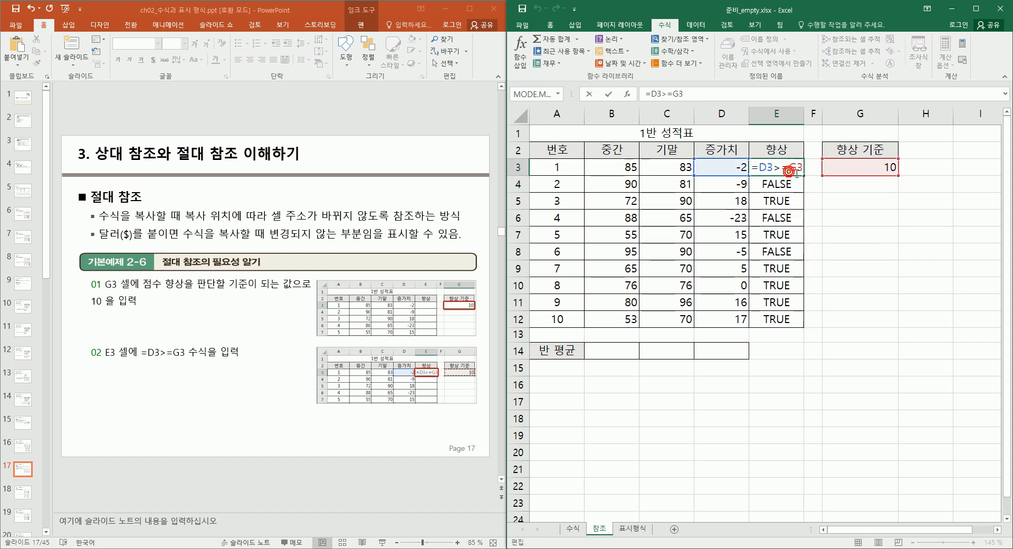
left_click(790, 182)
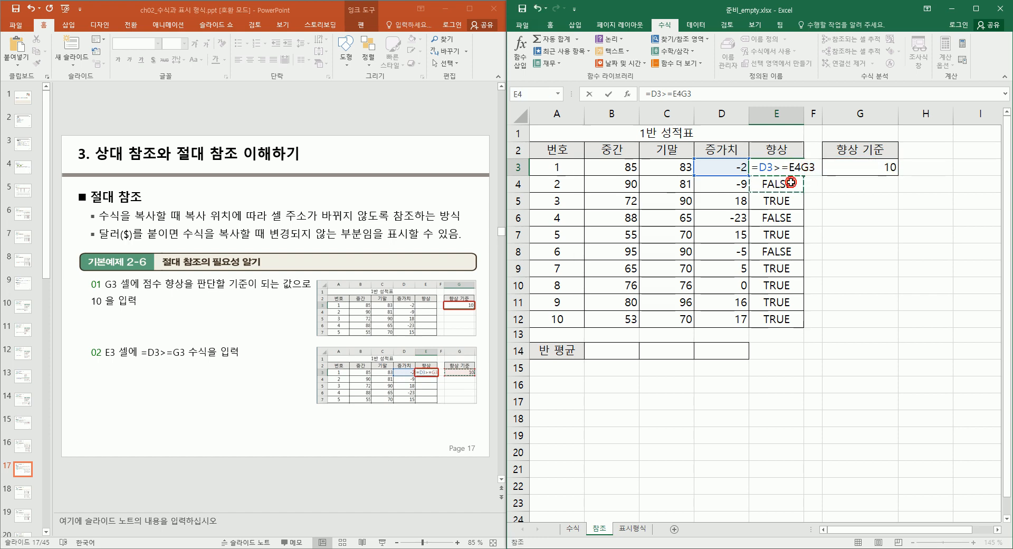
key("Escape")
double_click(794, 169)
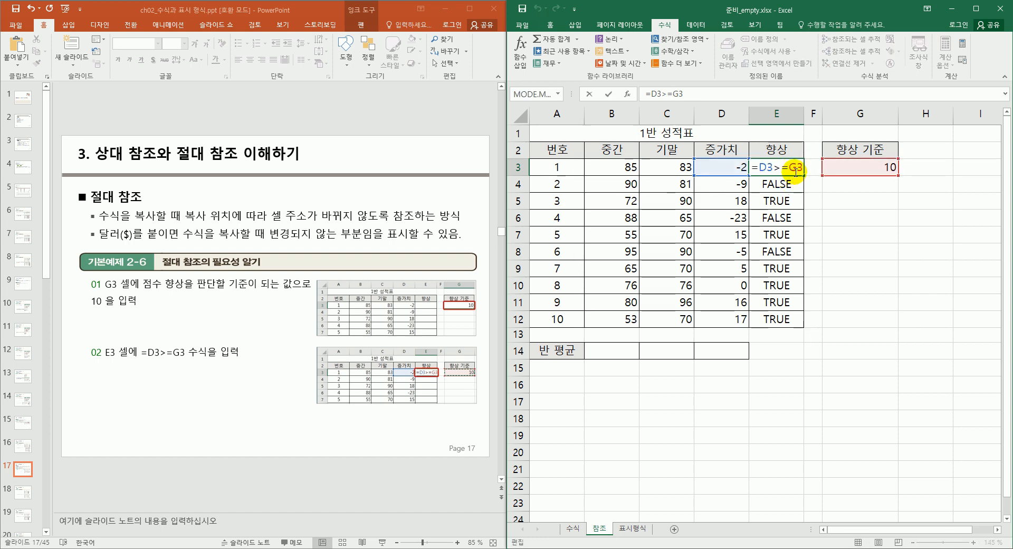
key("Return")
double_click(788, 183)
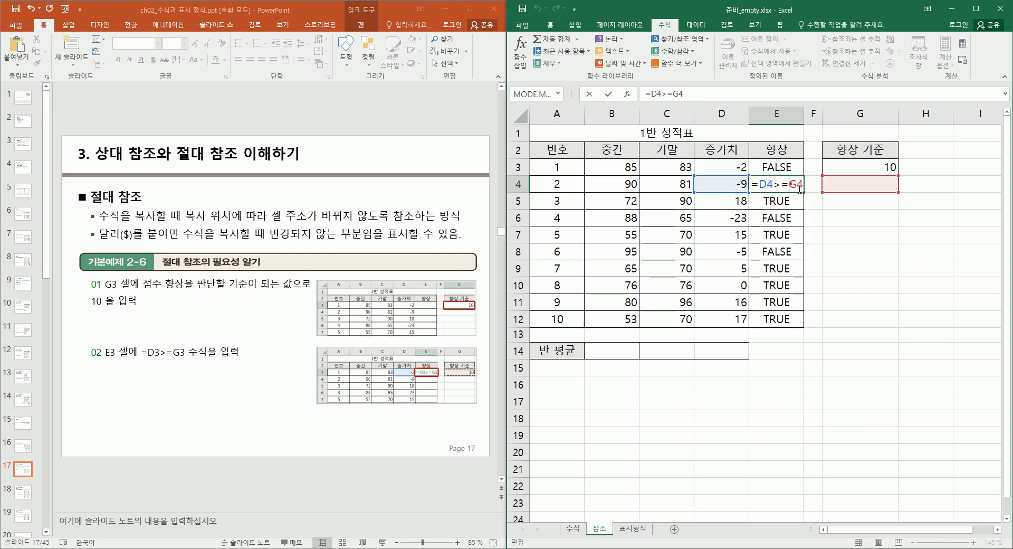
key("Return")
double_click(788, 204)
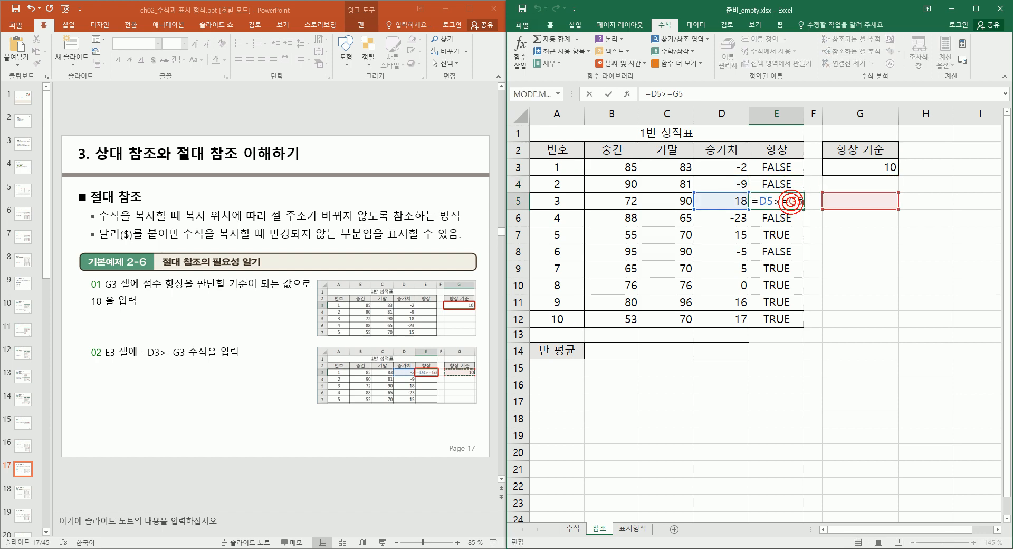
key("Escape")
double_click(787, 215)
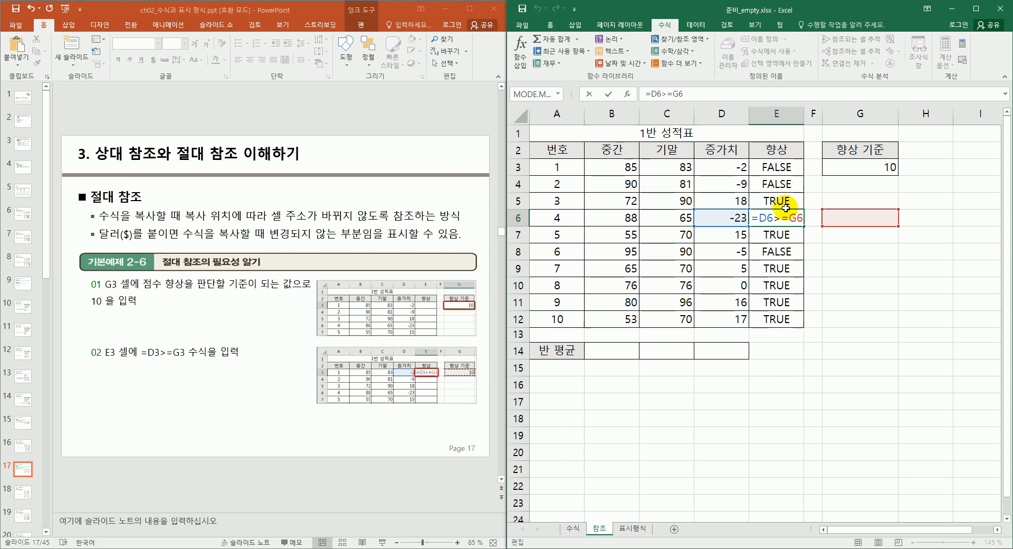
left_click(840, 168)
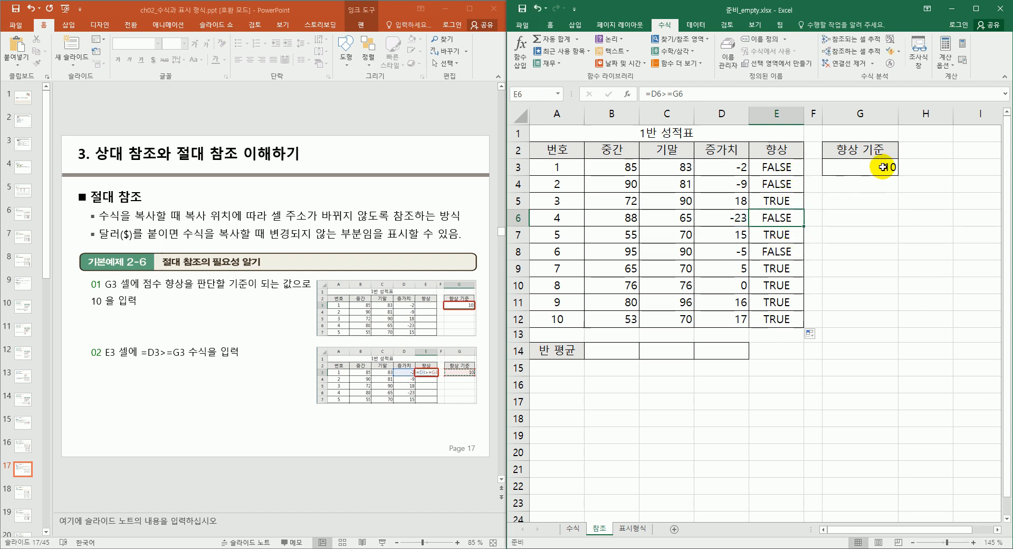
Check the 증가치 cells D4 and D5 against the cells below the 향상 기준 value, from G4 to G7
left_click(729, 184)
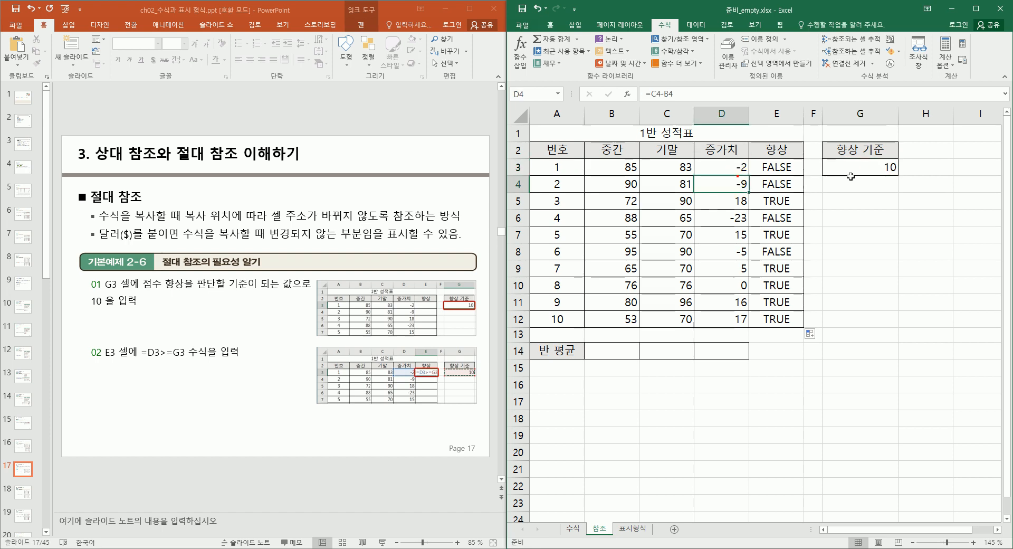
left_click(851, 178)
left_click(739, 186)
left_click(847, 200)
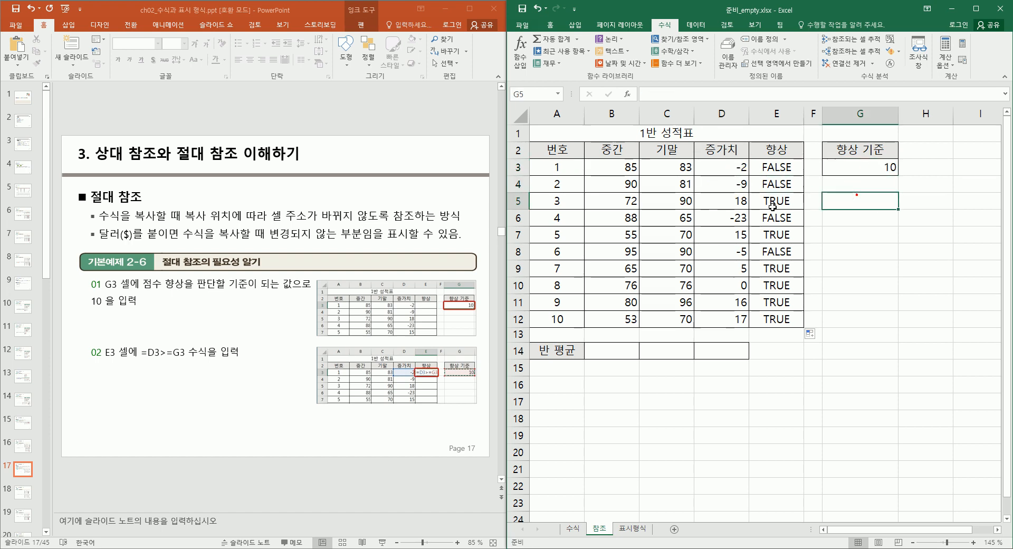
left_click(739, 202)
left_click(868, 181)
left_click(868, 203)
left_click(868, 220)
left_click(864, 241)
Inspect the 향상 기준 value in G3 without changing it
left_click(888, 169)
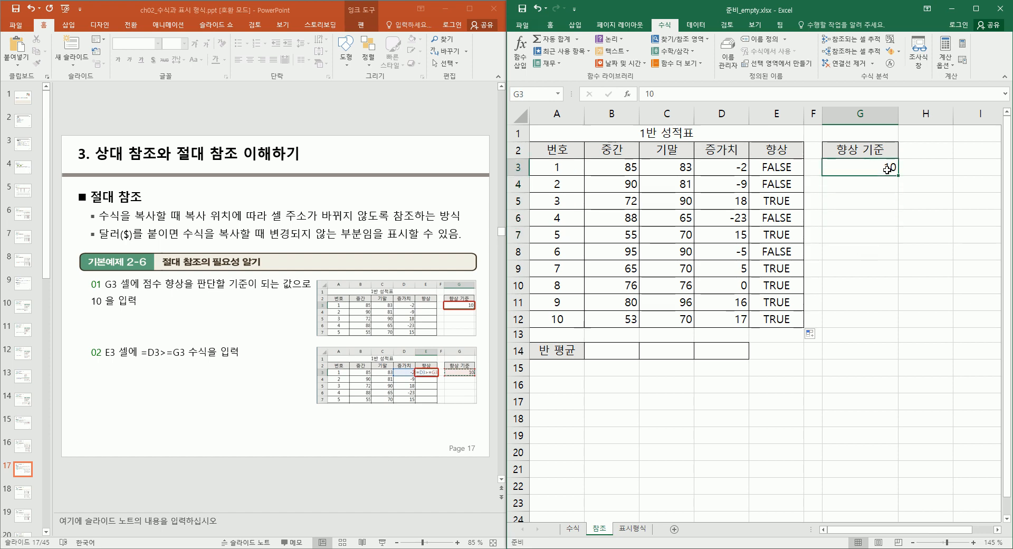
left_click(887, 168)
double_click(887, 169)
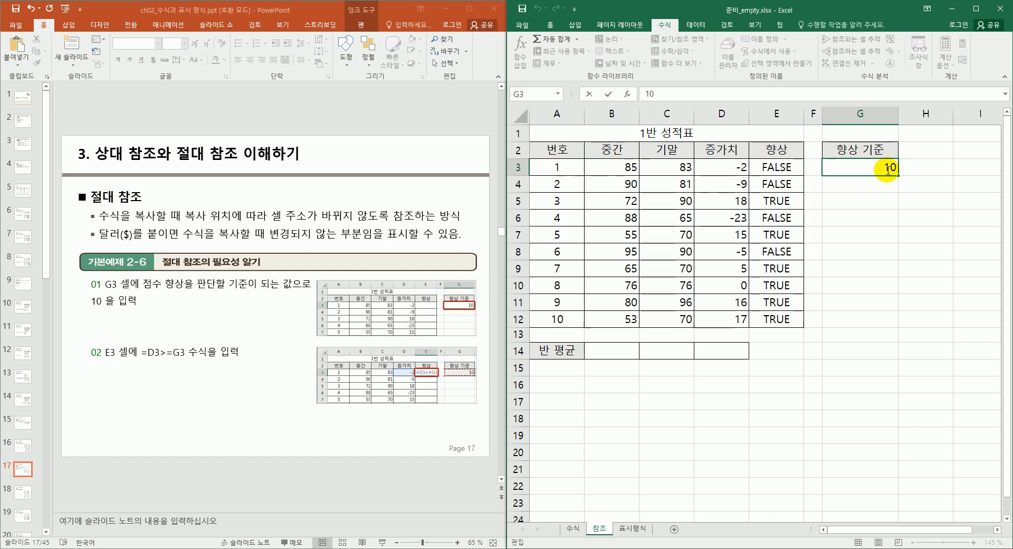
left_click(779, 177)
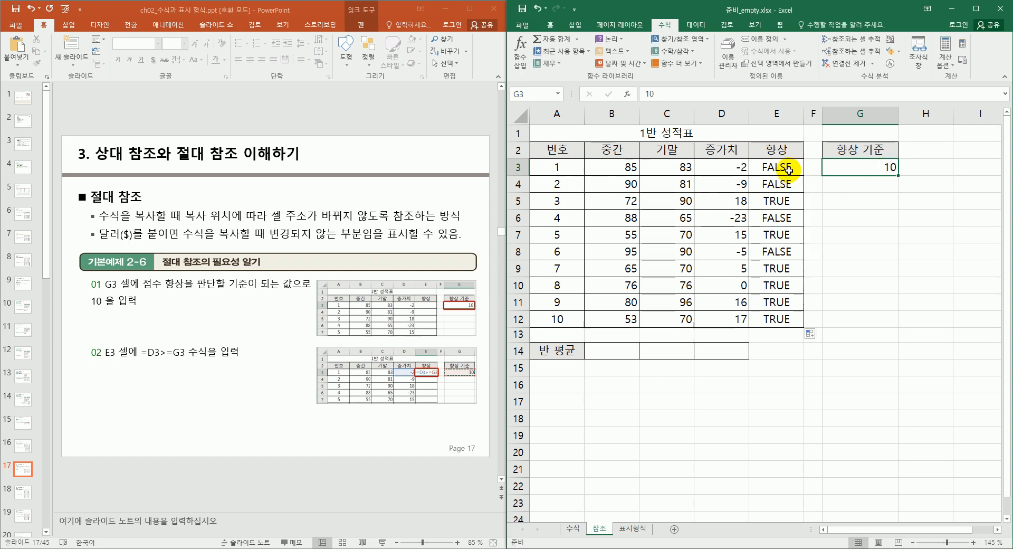
Make the G3 reference in E3 absolute so the formula reads =D3>=$G$3, and copy it down through E12
type("=D3>=G3")
left_click(788, 168)
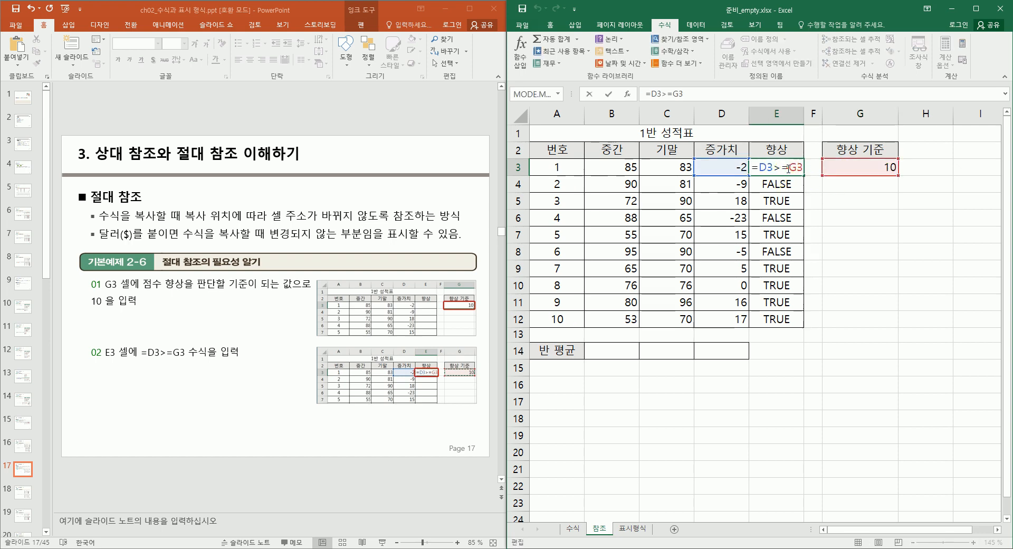
mouse_move(790, 167)
left_mouse_down()
mouse_move(807, 156)
mouse_move(805, 172)
left_mouse_up()
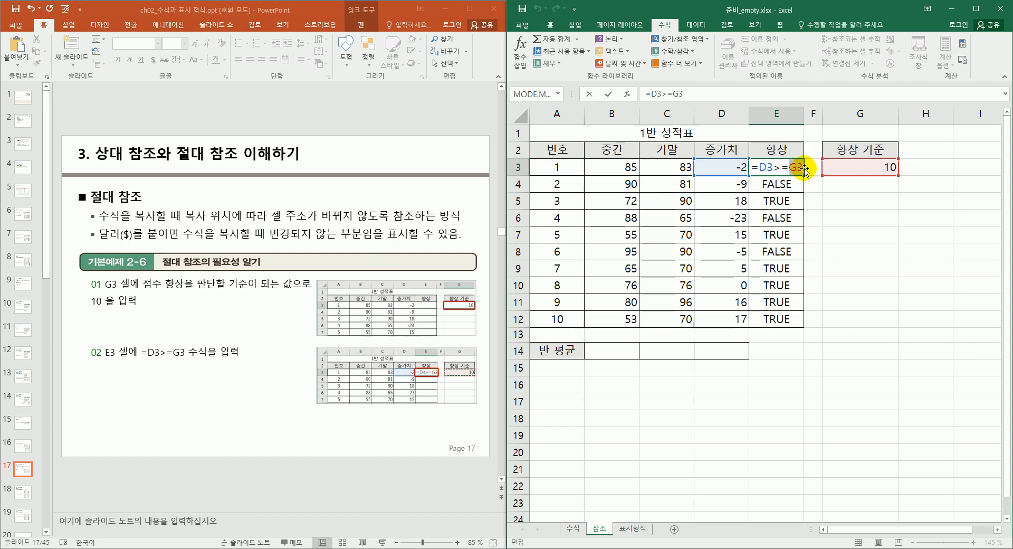
key("F4")
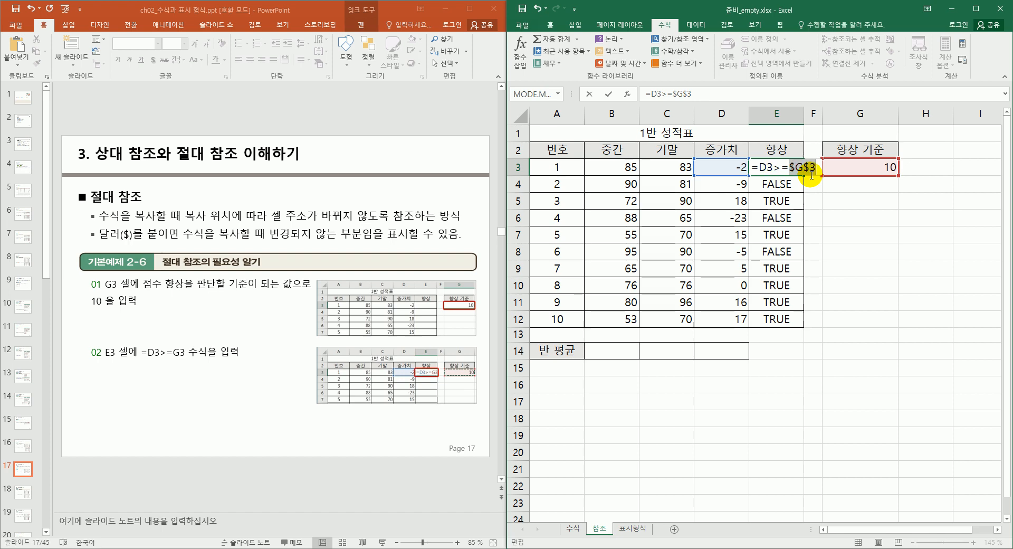
key("Return")
left_click(792, 172)
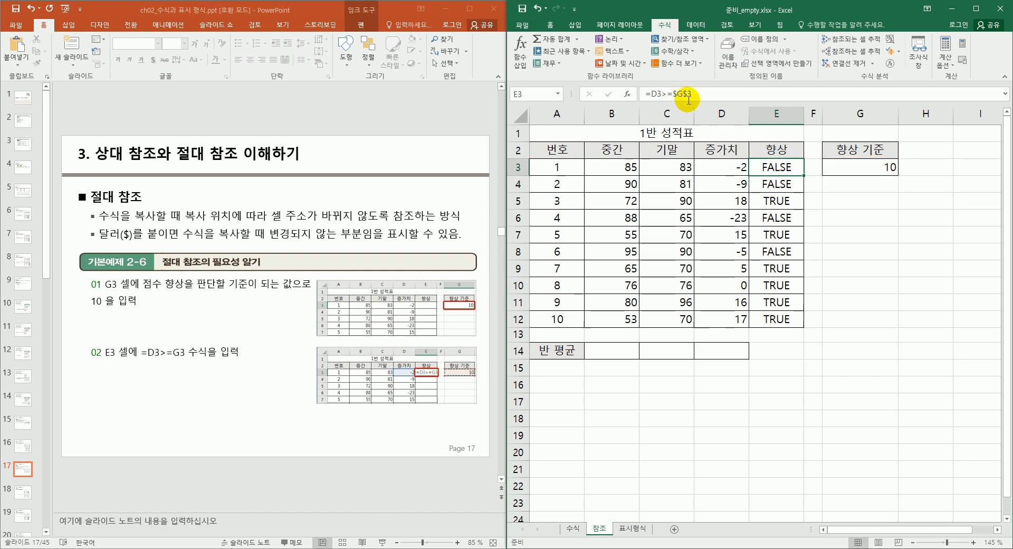
left_click_drag(804, 176, 804, 330)
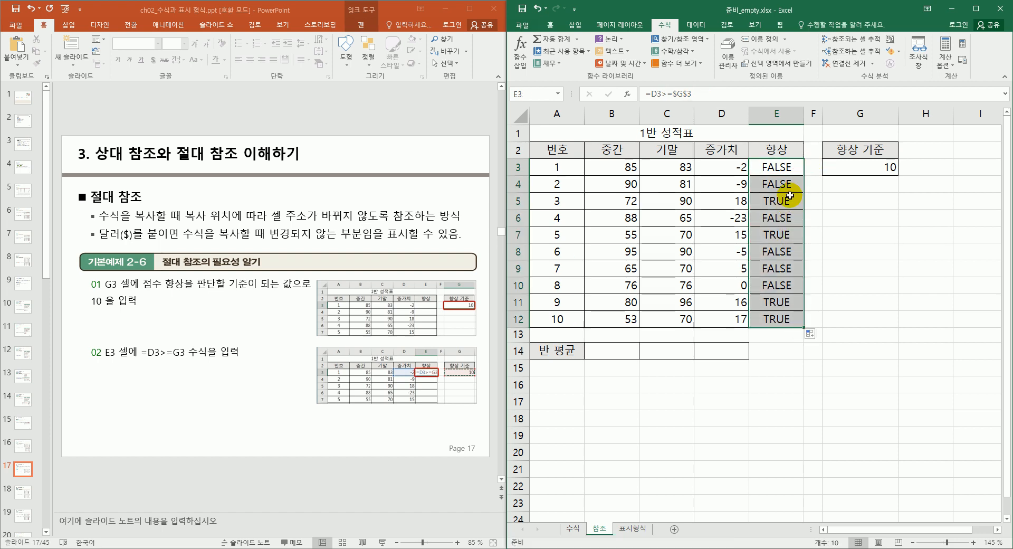
Inspect the copied 향상 formulas in E9, E11, E8, E7 and E6 and their referenced cells, including the 향상 기준 value in G3
left_click(779, 267)
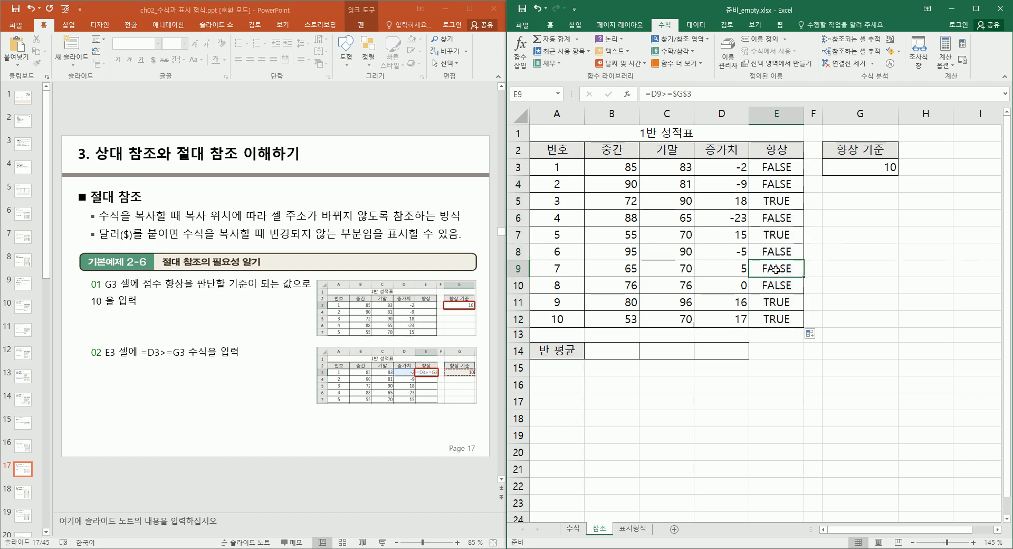
left_click(779, 302)
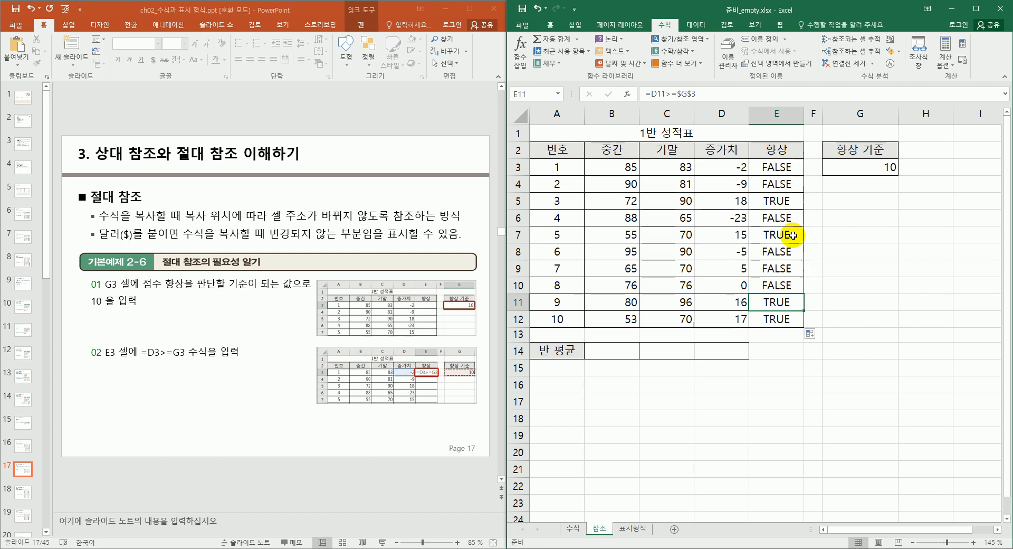
double_click(790, 268)
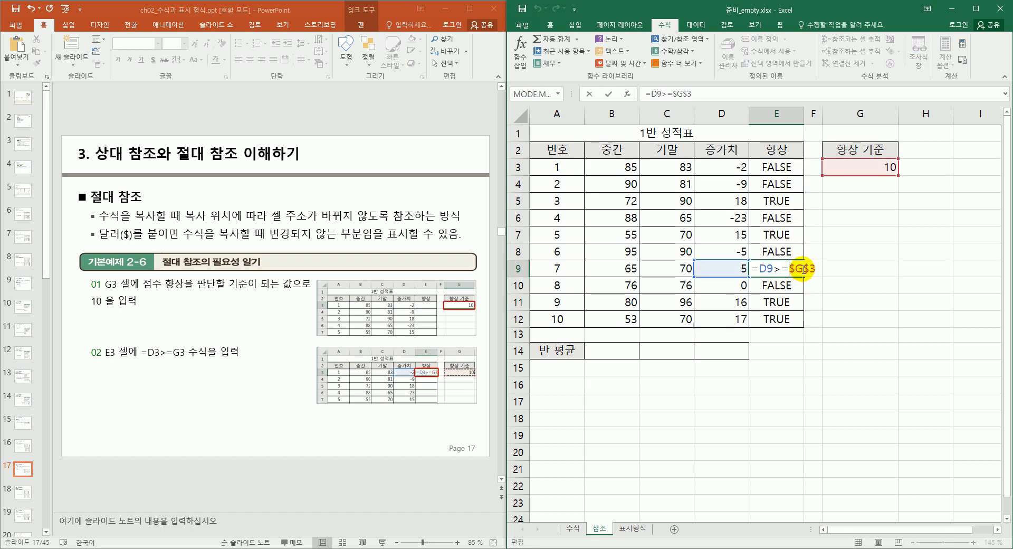
key("Return")
double_click(789, 250)
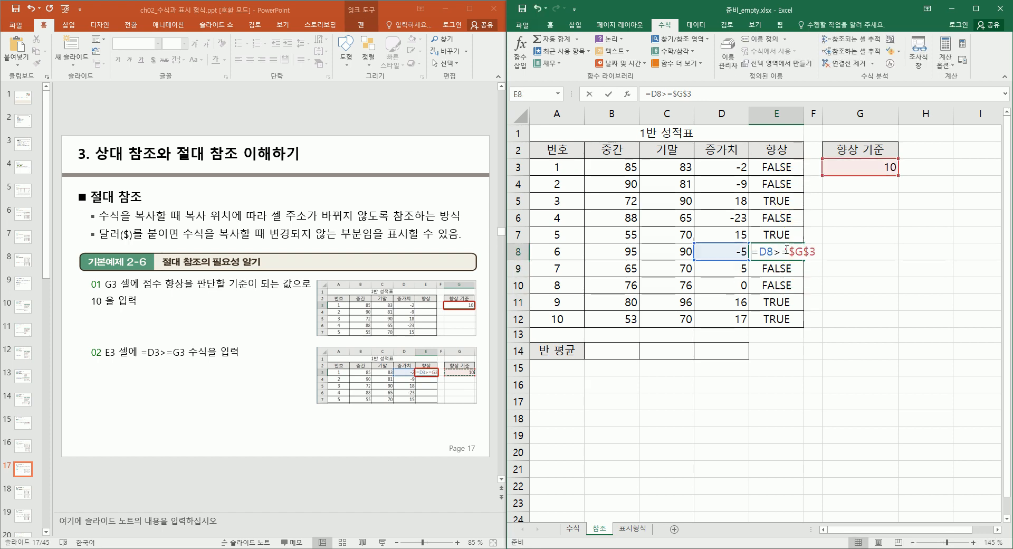
left_click(793, 232)
double_click(793, 233)
left_click(793, 218)
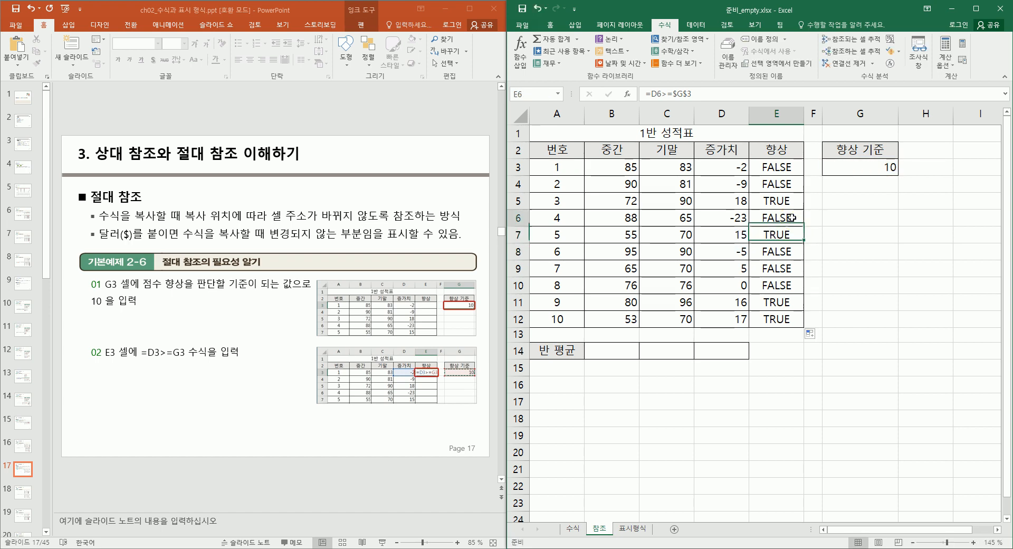
double_click(793, 218)
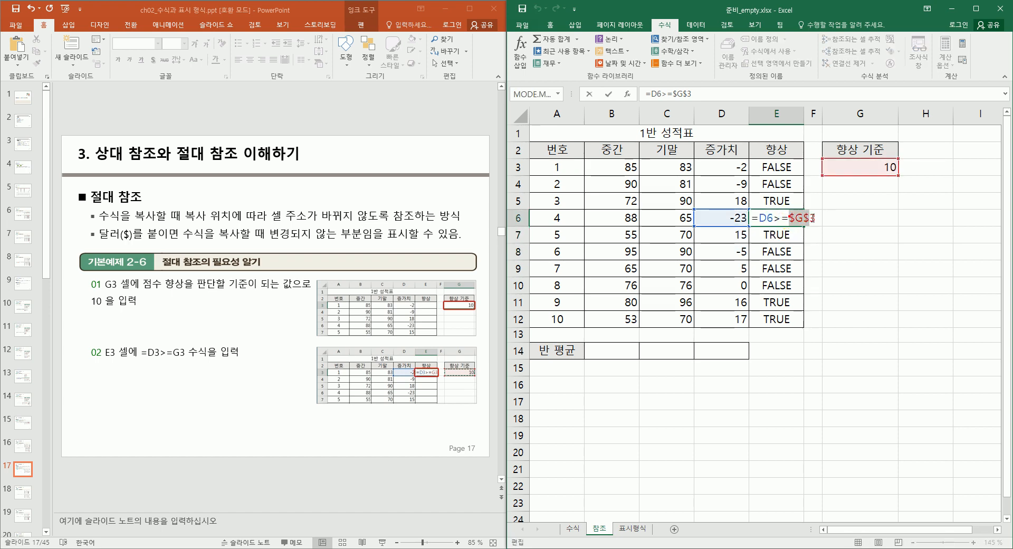
key("Escape")
left_click(870, 169)
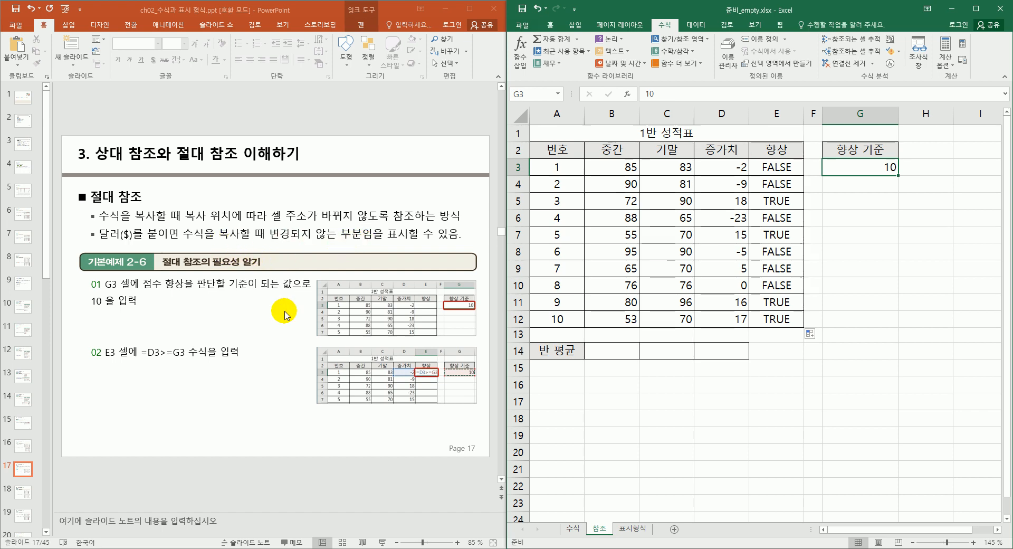
Switch to PowerPoint and go through the absolute reference slides up to the 이름 정의하기 slide on page 21
left_click(327, 447)
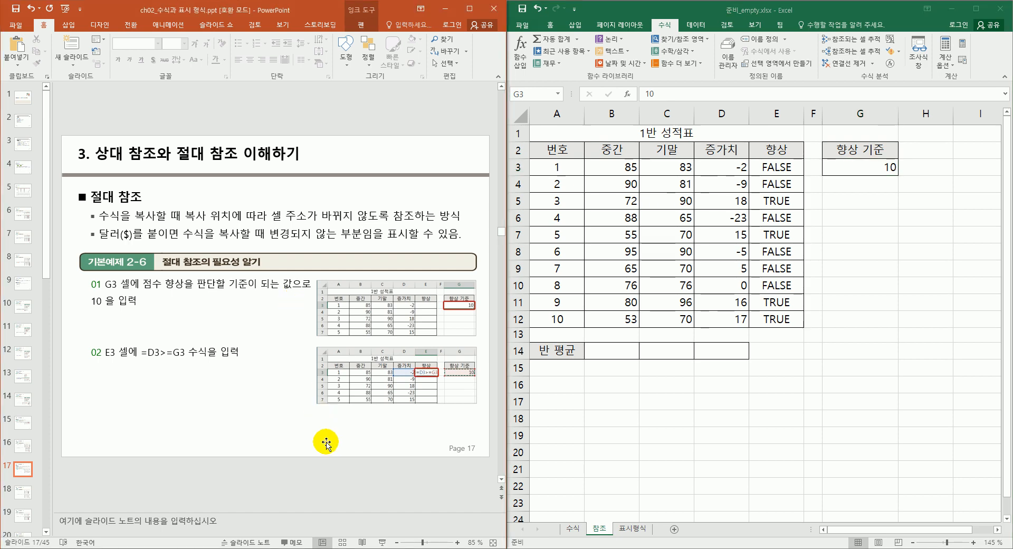
scroll(326, 443, "down", 1)
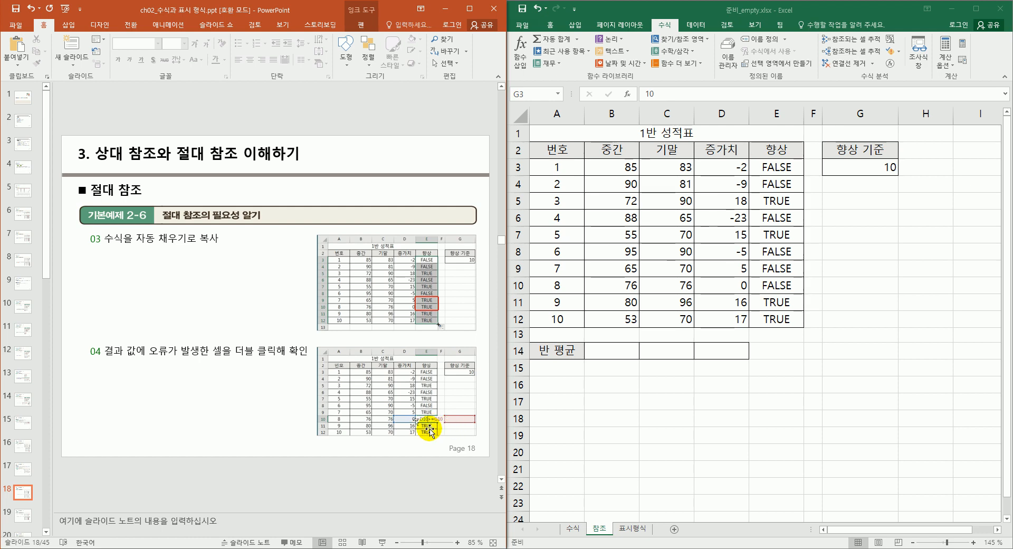
scroll(427, 422, "down", 1)
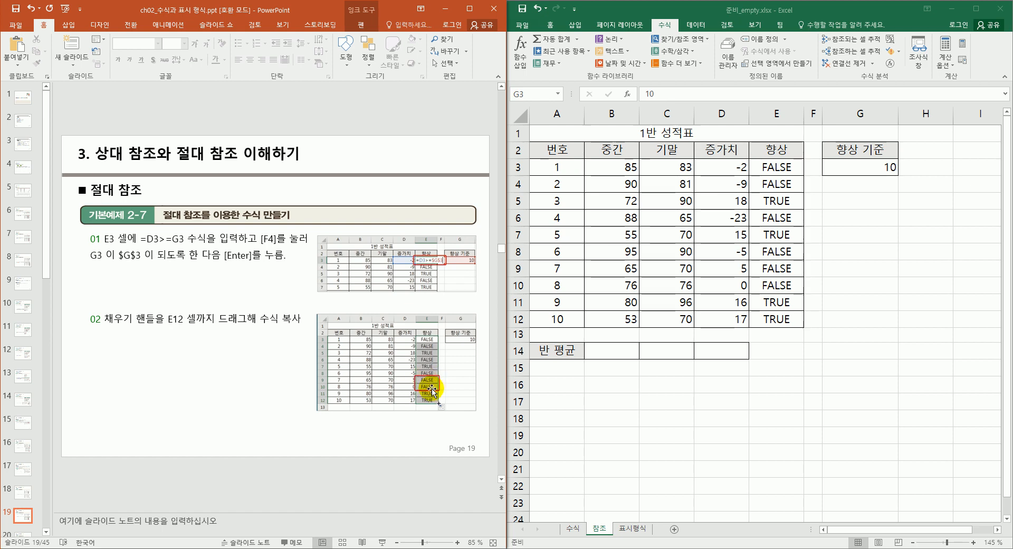
scroll(437, 387, "down", 1)
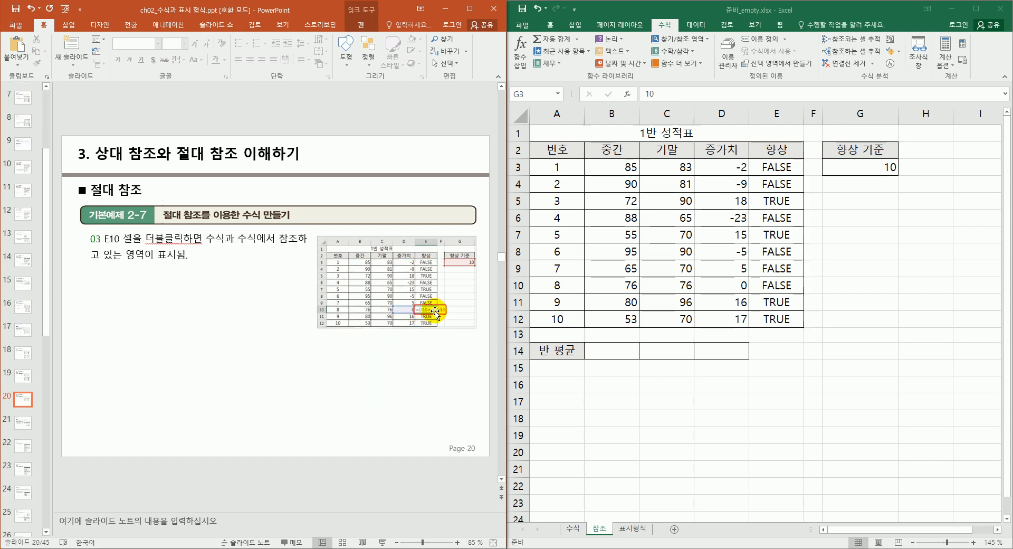
scroll(429, 326, "down", 1)
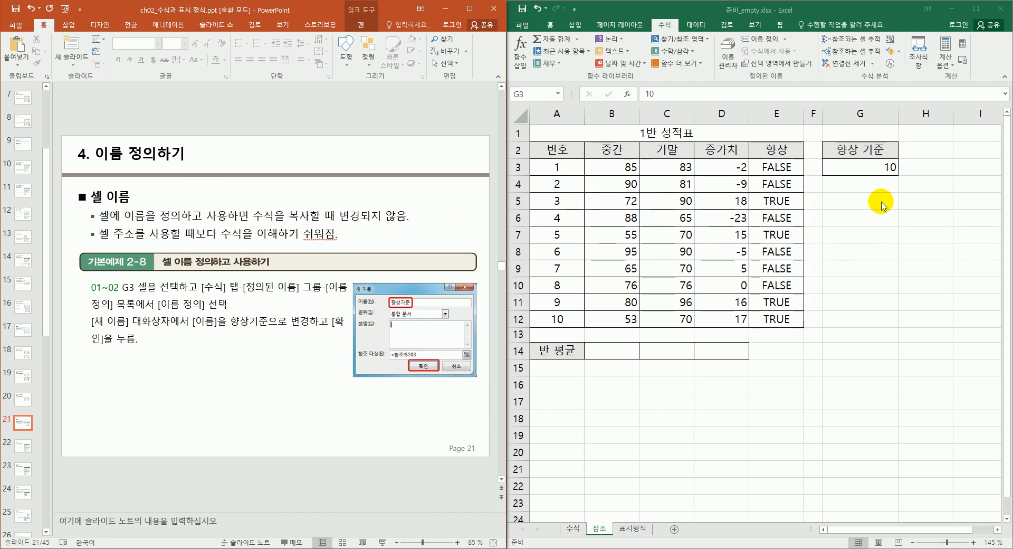
Switch to Excel and compare the cell names shown for G3 and C3, ending on G3
left_click(886, 173)
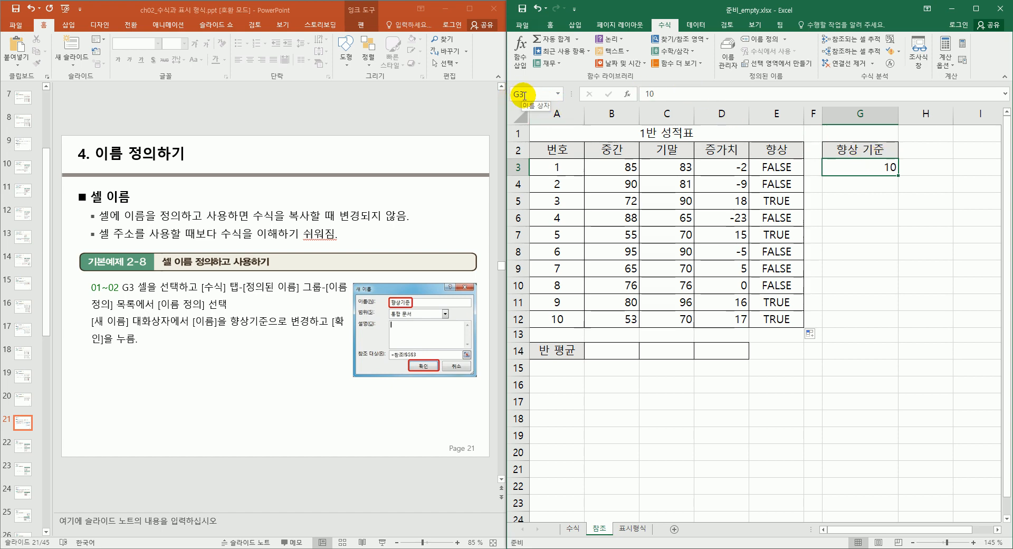
left_click(689, 172)
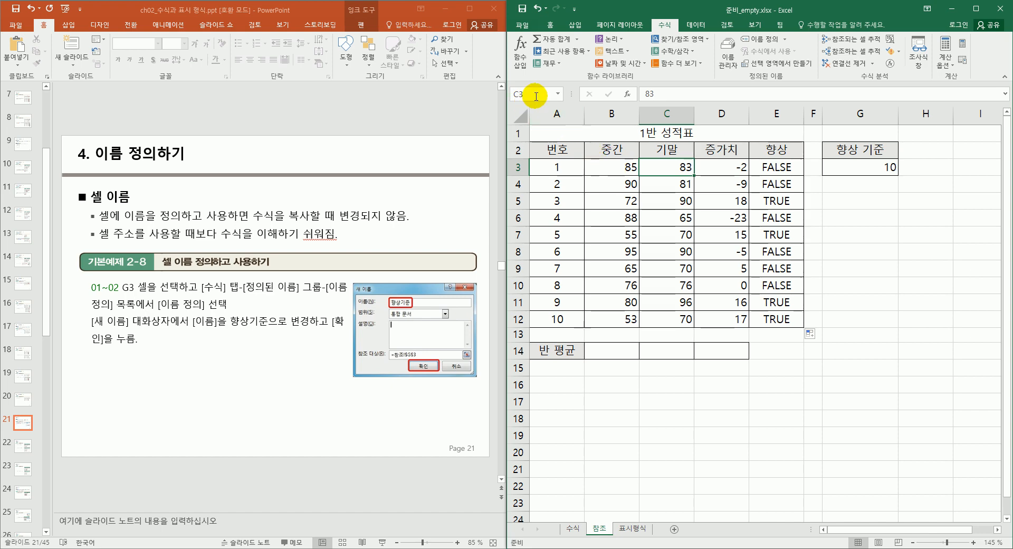
left_click(860, 168)
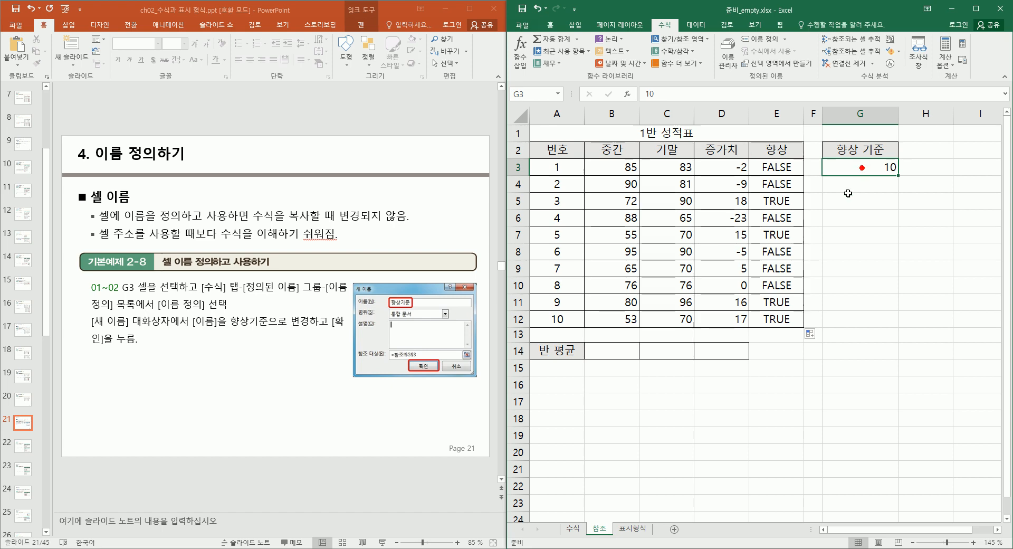
left_click(733, 258)
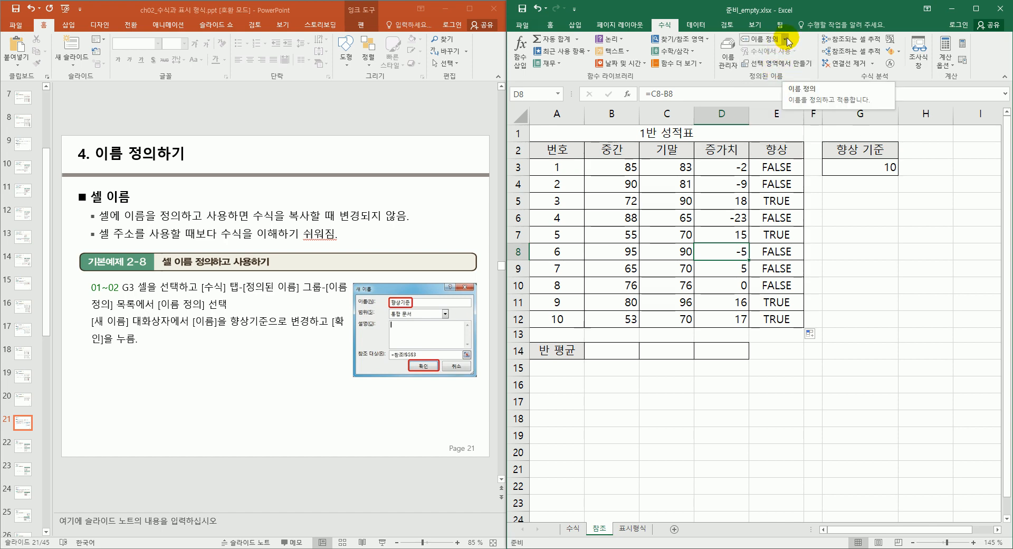
left_click(786, 39)
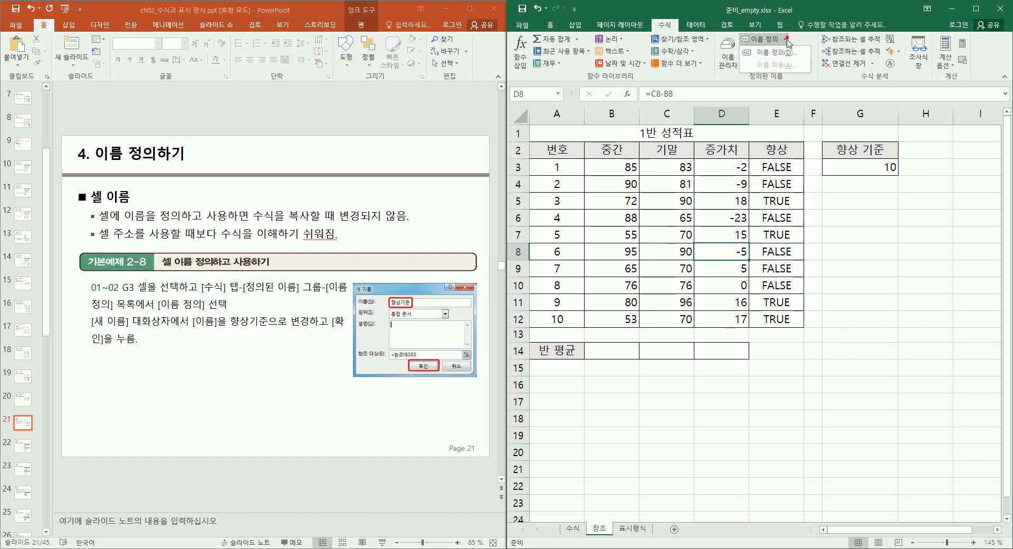
left_click(776, 53)
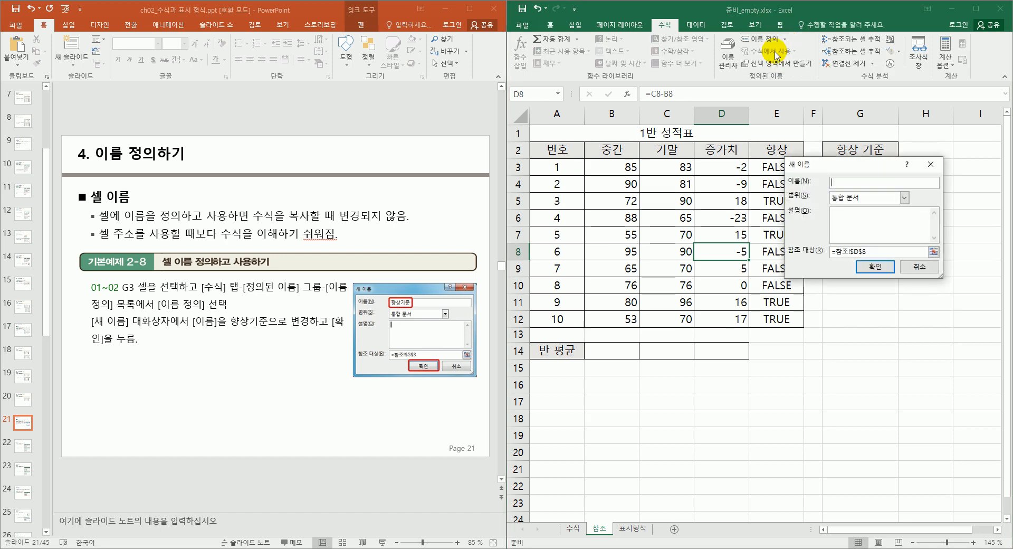
left_click_drag(839, 170, 751, 207)
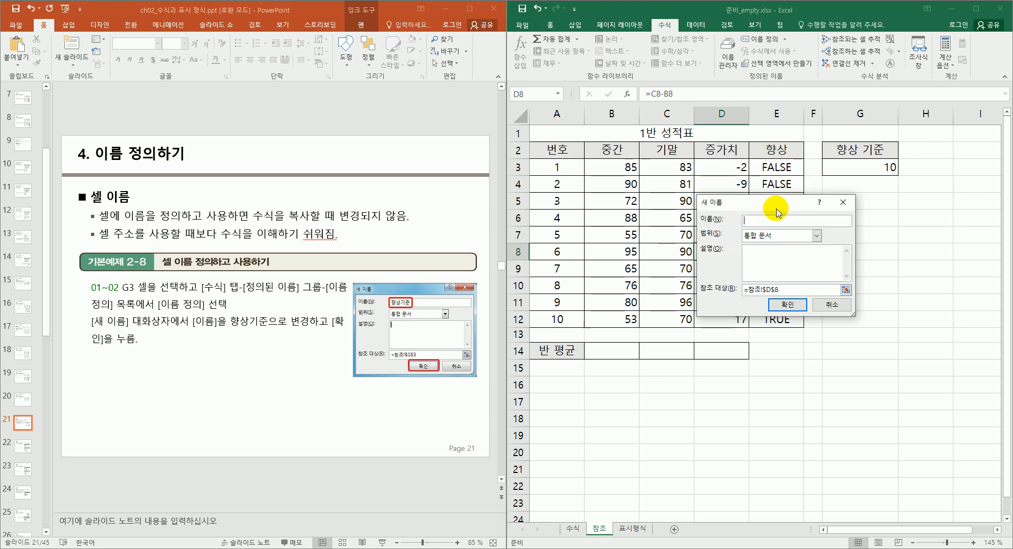
left_click(830, 306)
Define the name 향상_기준 for cell G3 on the 참조 sheet, with the whole workbook (통합 문서) as its scope
left_click(873, 170)
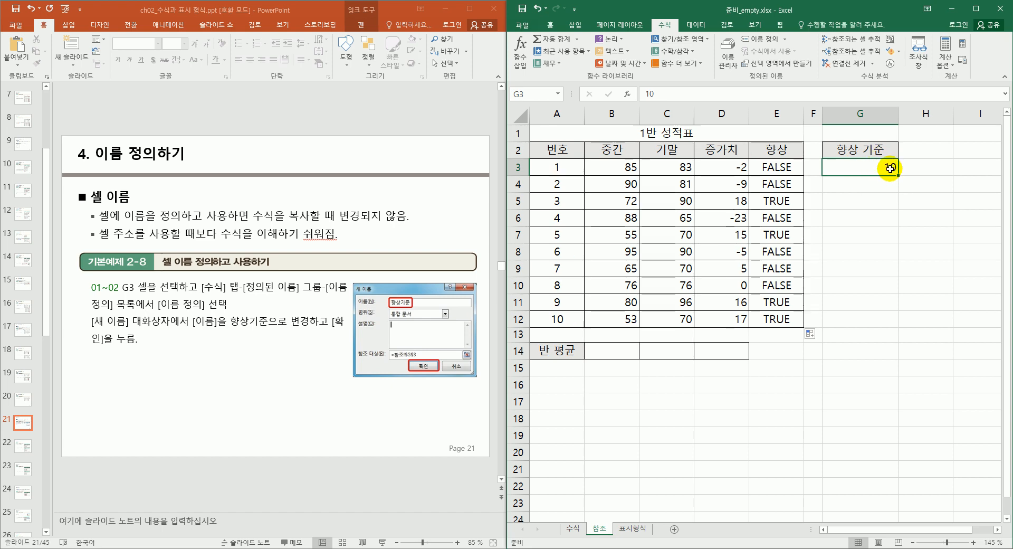
left_click(773, 42)
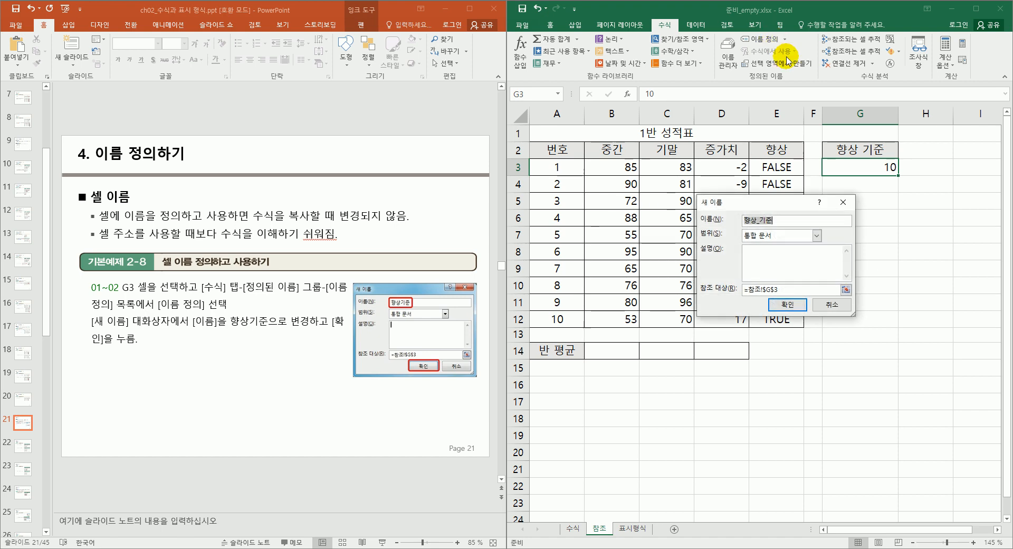
left_click(758, 222)
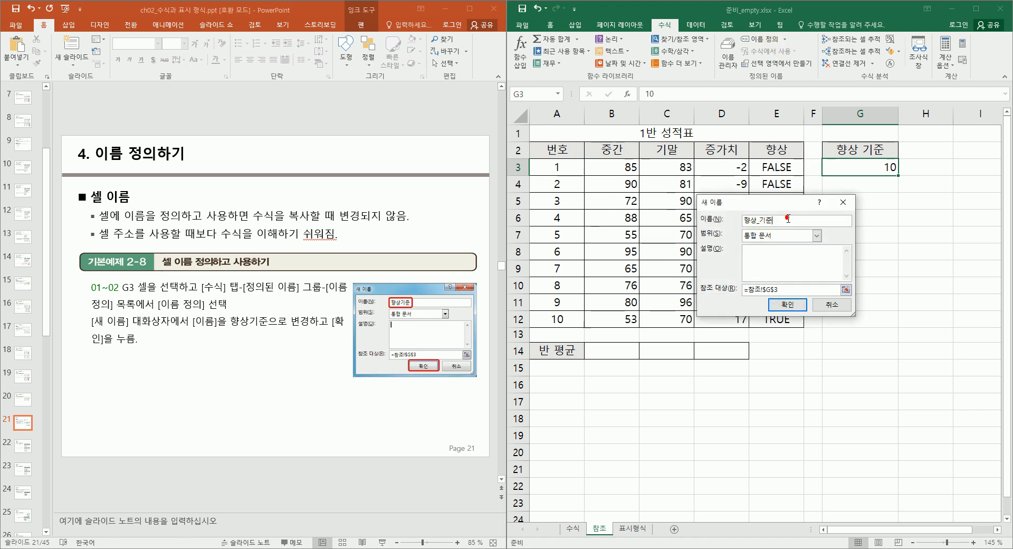
key("Delete")
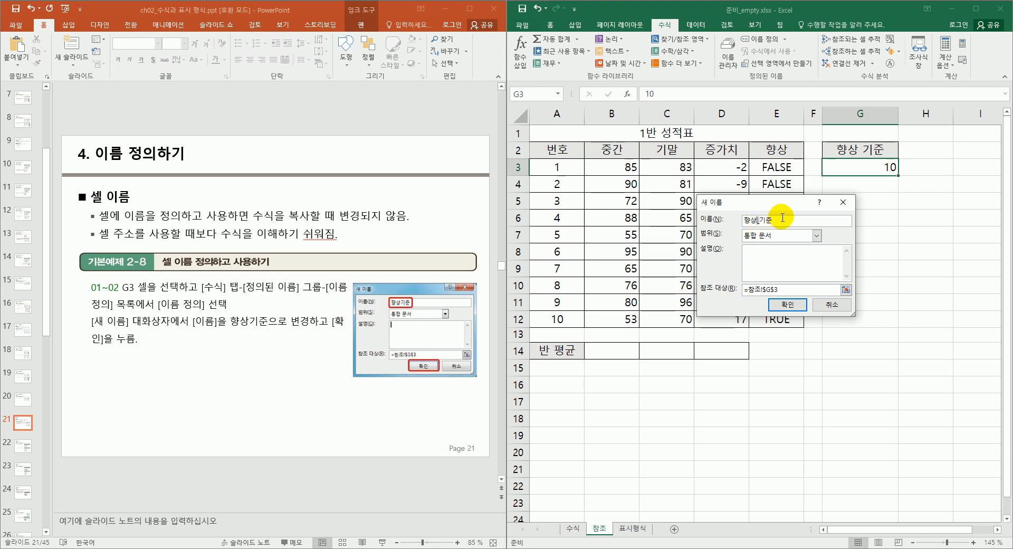
type("_")
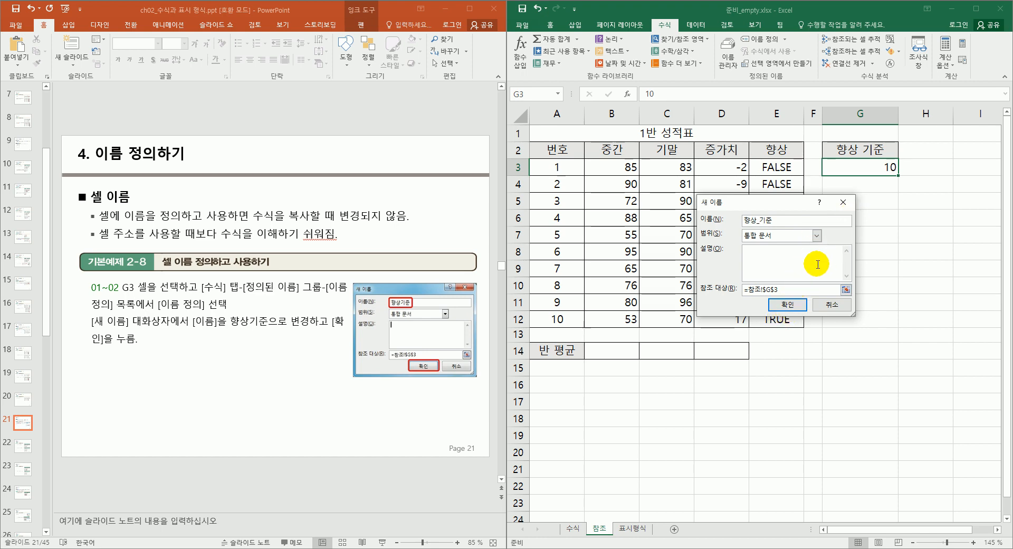
left_click_drag(783, 290, 764, 292)
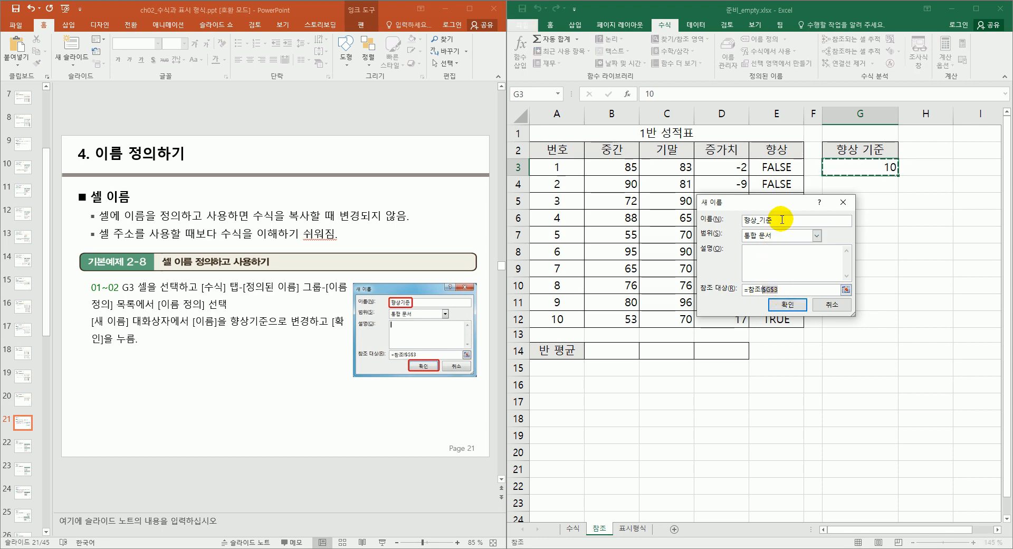
left_click_drag(782, 220, 742, 220)
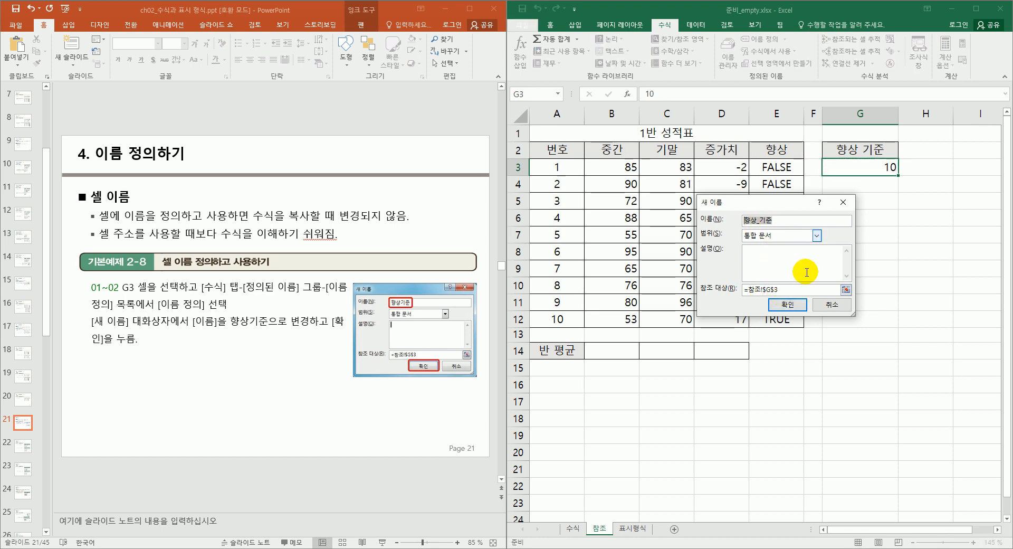
left_click(792, 308)
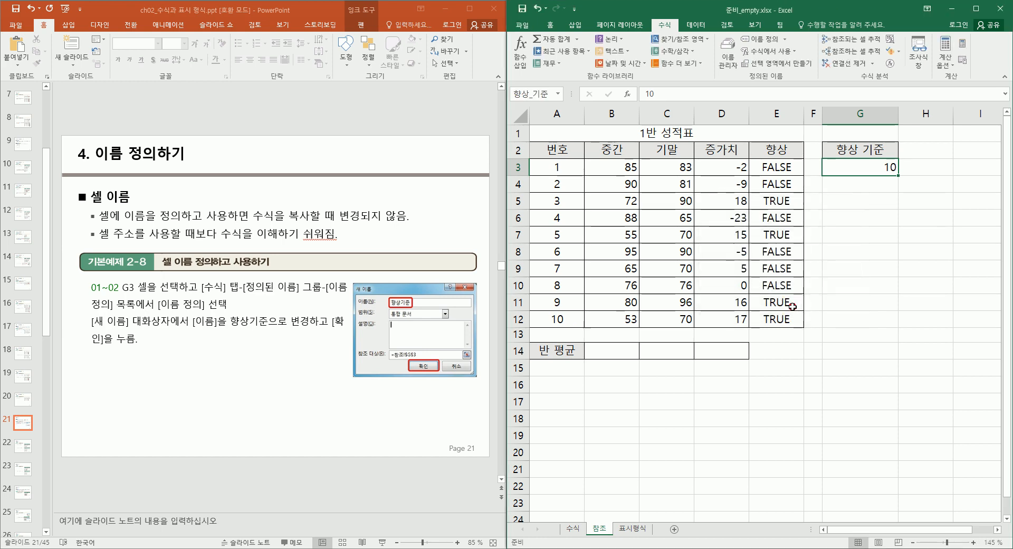
Check the list of defined names for 향상_기준, and advance the PowerPoint lesson to slide 22
left_click(558, 95)
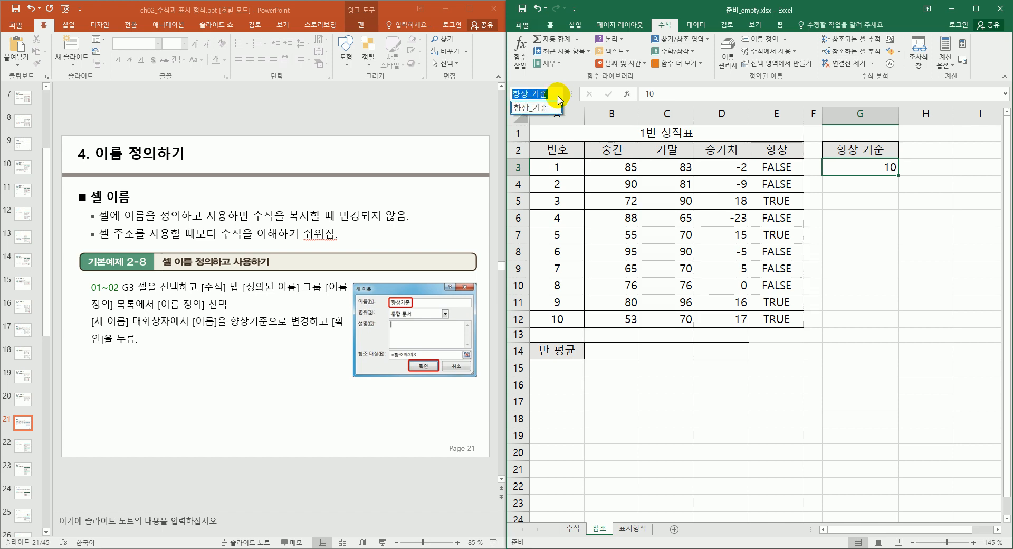
left_click(559, 96)
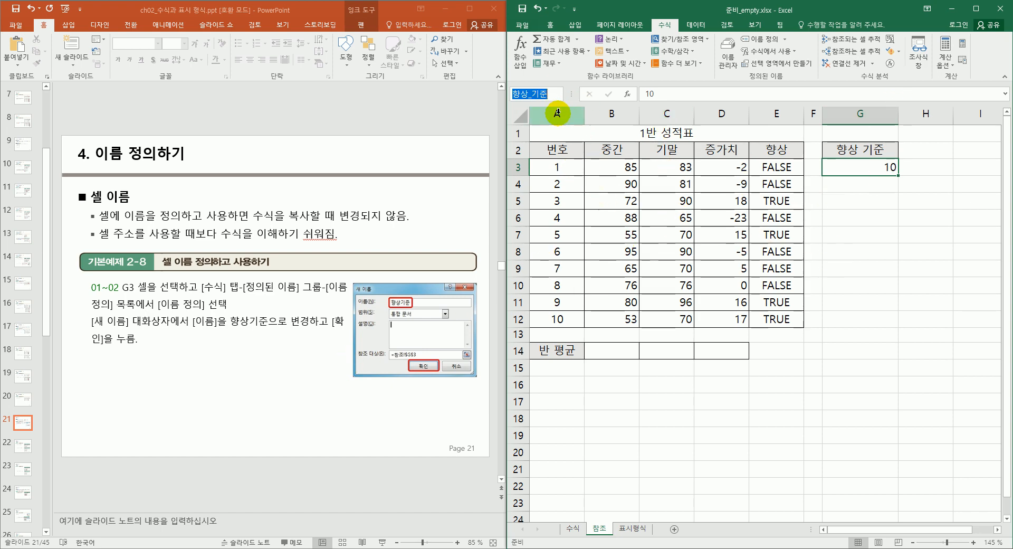
scroll(395, 274, "down", 1)
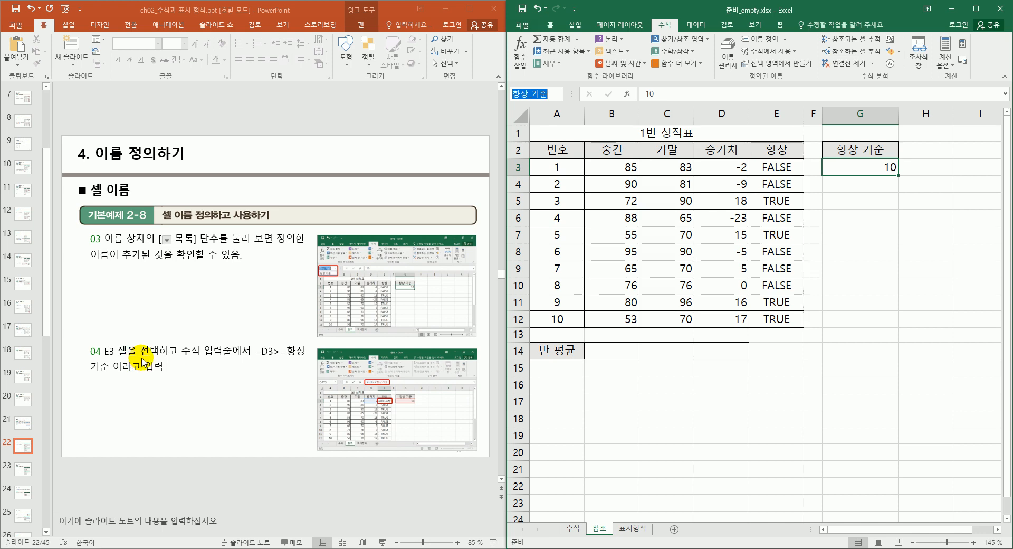
Replace the $G$3 reference in E3 so the formula reads =D3>=향상_기준, and copy it down through E12
left_click(792, 168)
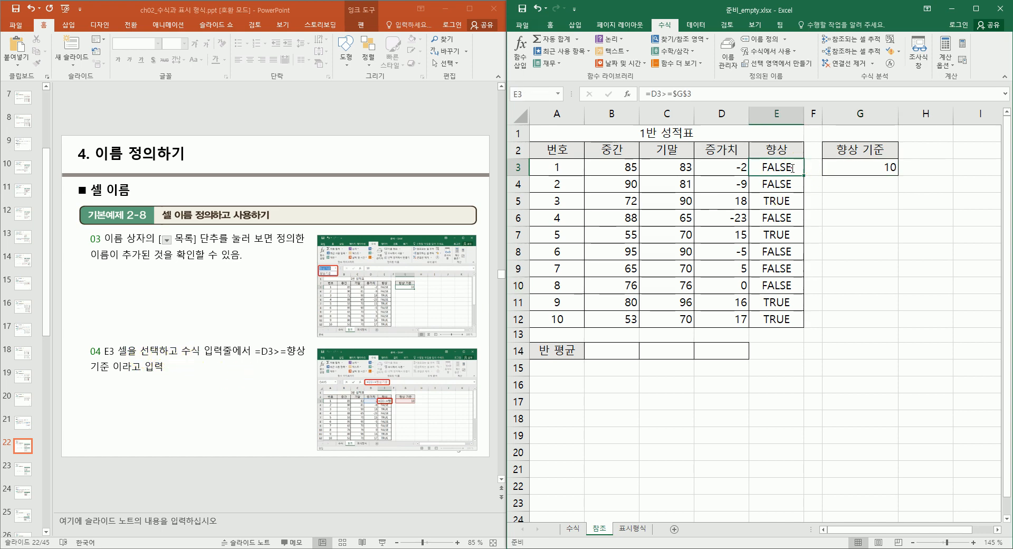
double_click(792, 168)
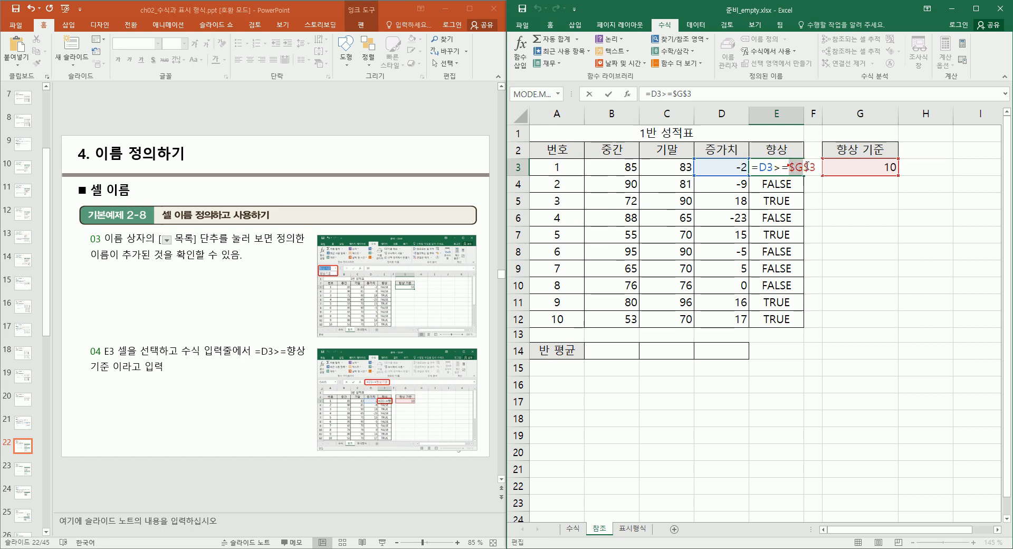
left_click_drag(808, 165, 813, 165)
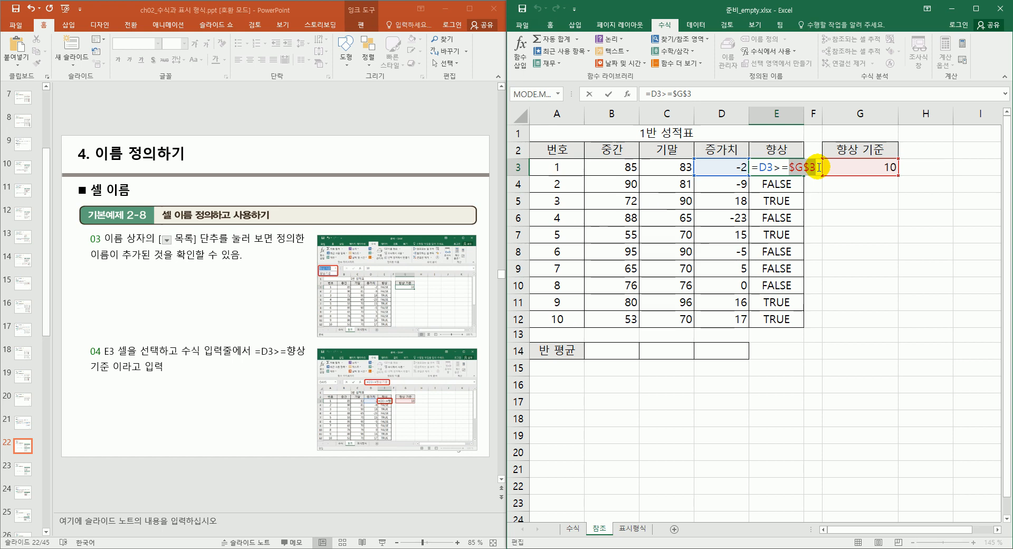
type("ㅇ")
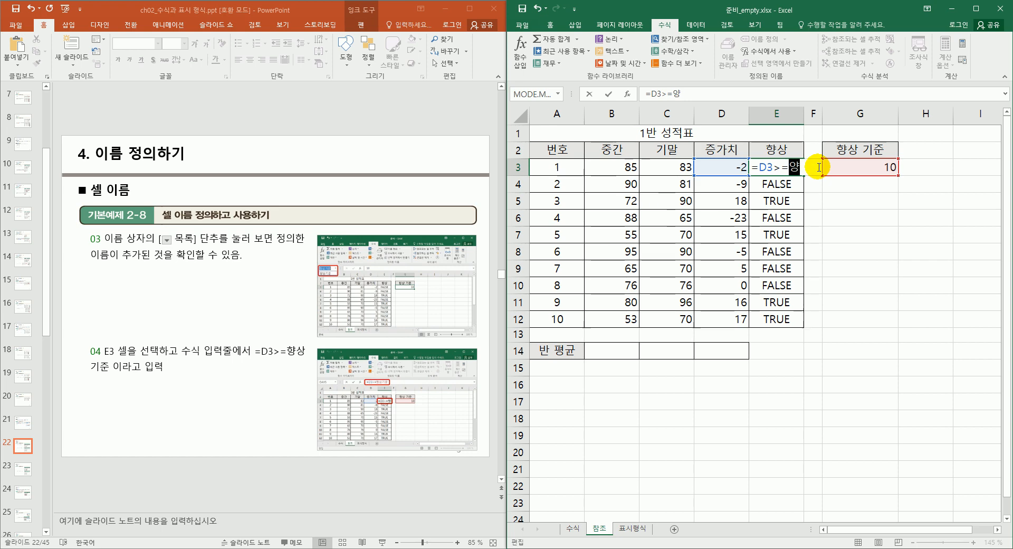
key("BackSpace")
type("하")
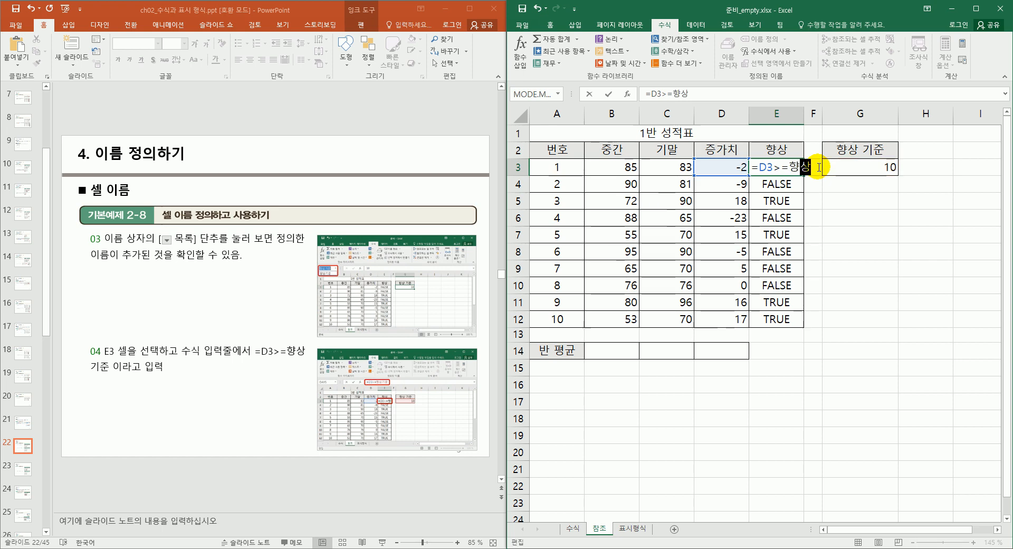
type("ㅇ상_")
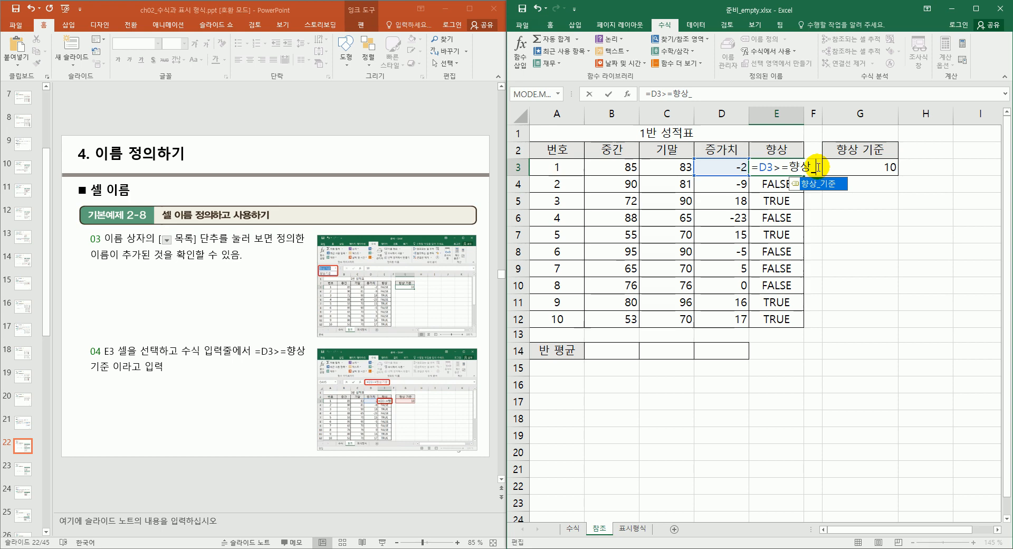
double_click(820, 183)
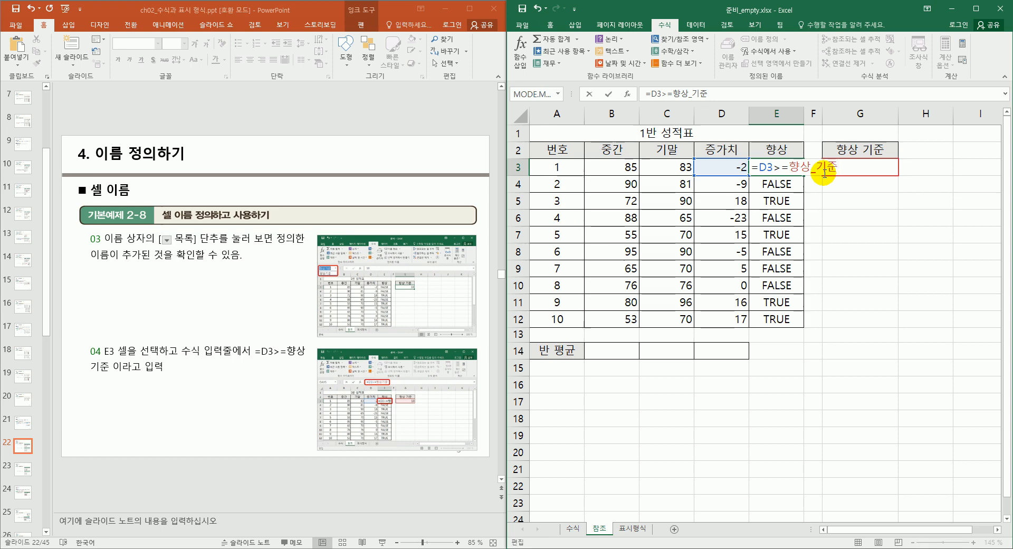
key("Return")
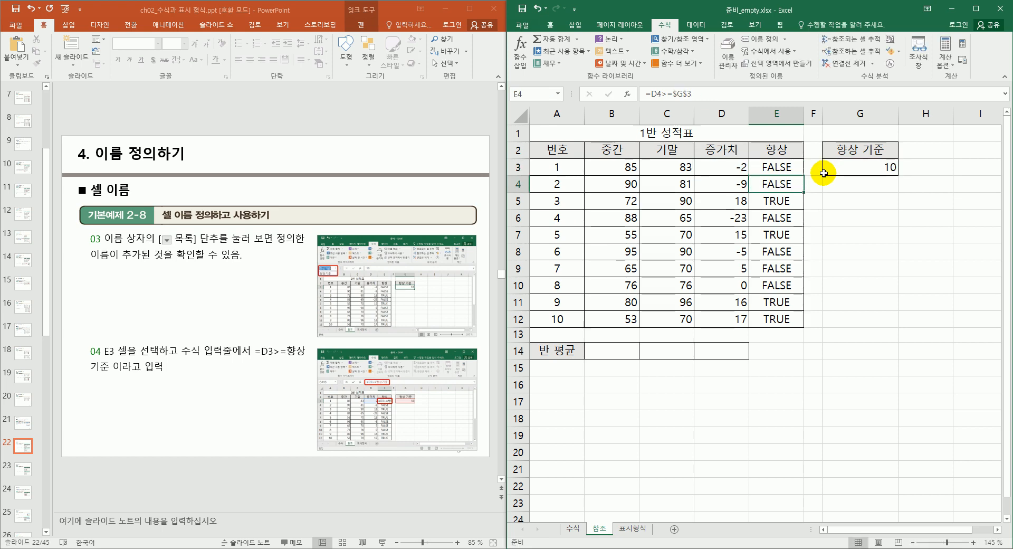
left_click(787, 165)
left_click_drag(804, 174, 800, 323)
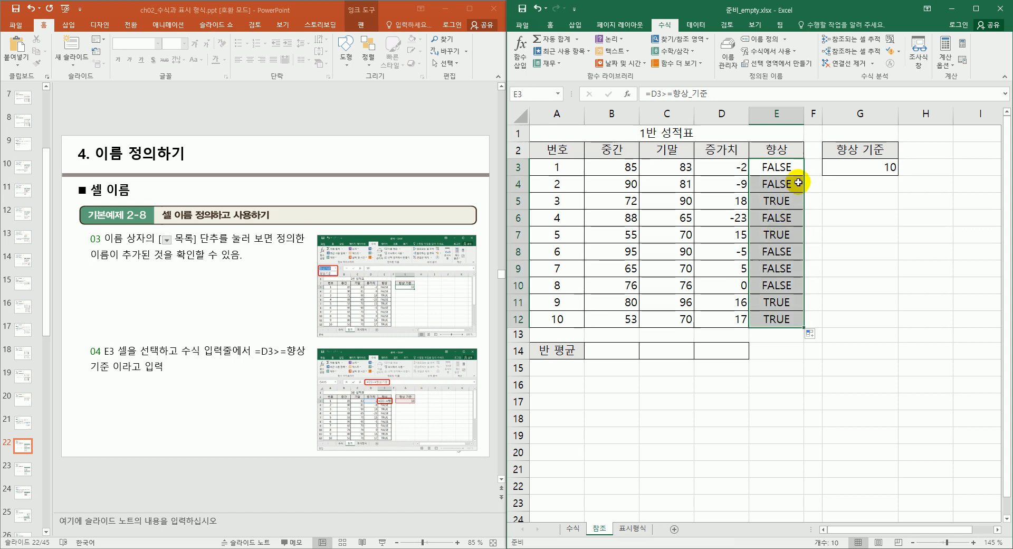
Check how the copied 향상 formulas in E3 to E6 refer to the defined name
left_click(791, 169)
double_click(791, 168)
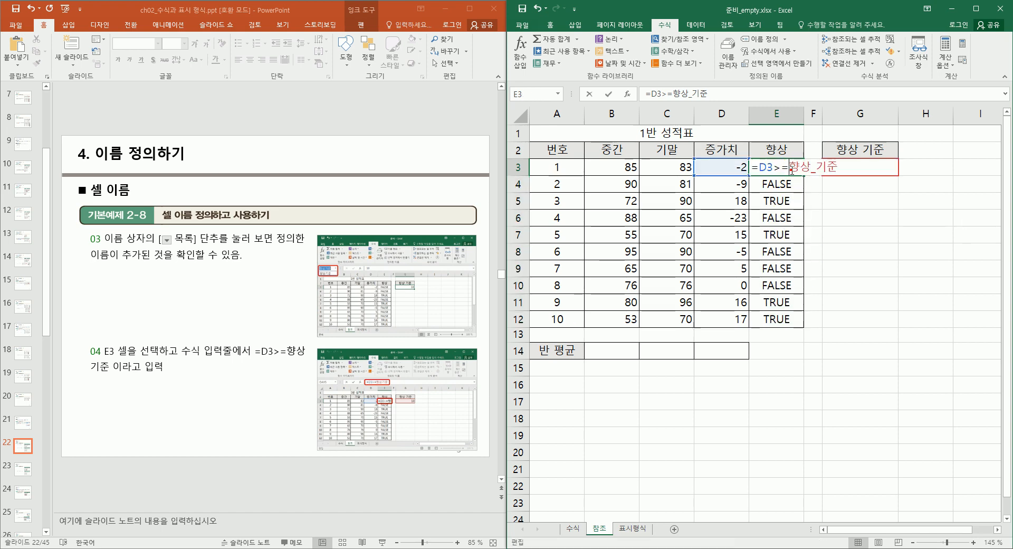
left_click(789, 180)
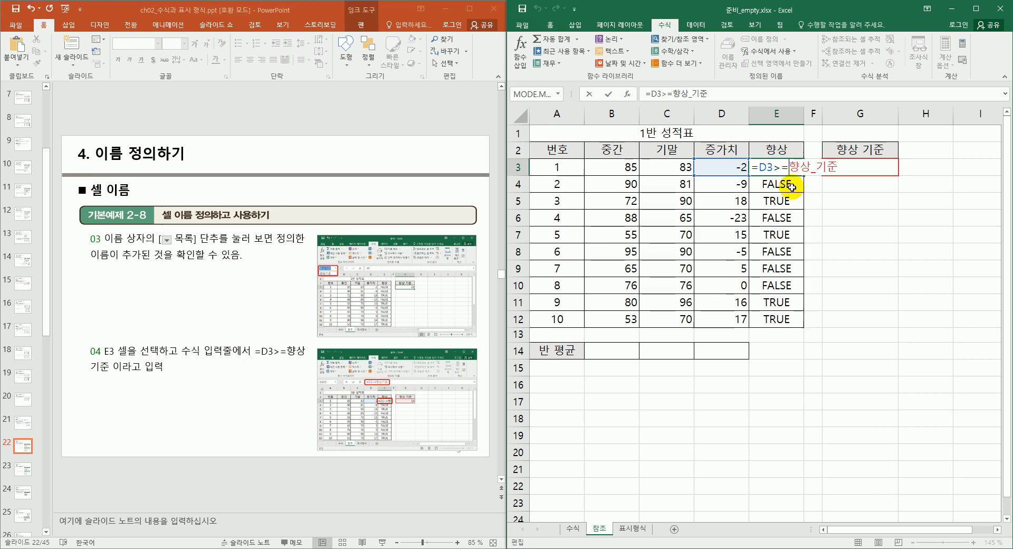
left_click(786, 185)
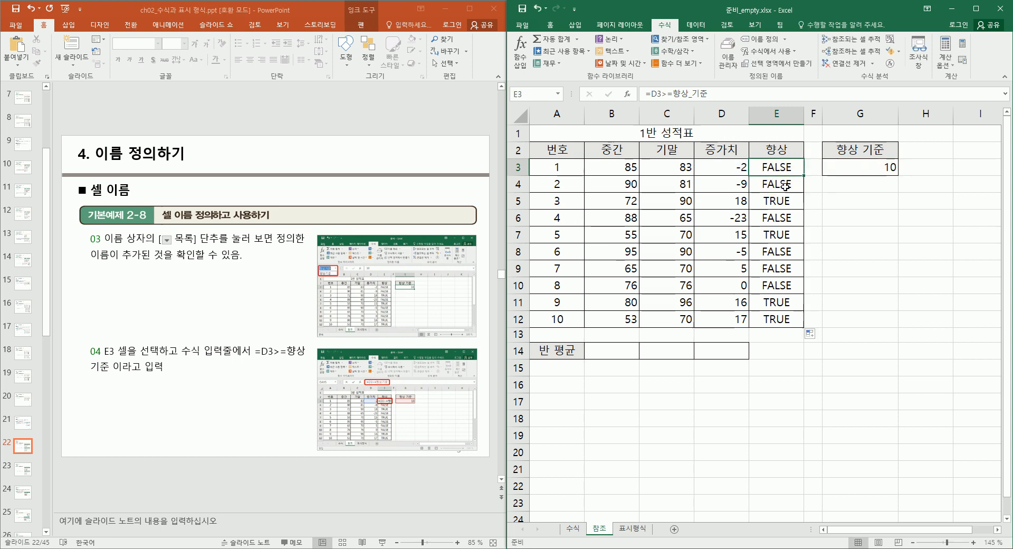
double_click(786, 184)
key("Escape")
double_click(789, 203)
key("Escape")
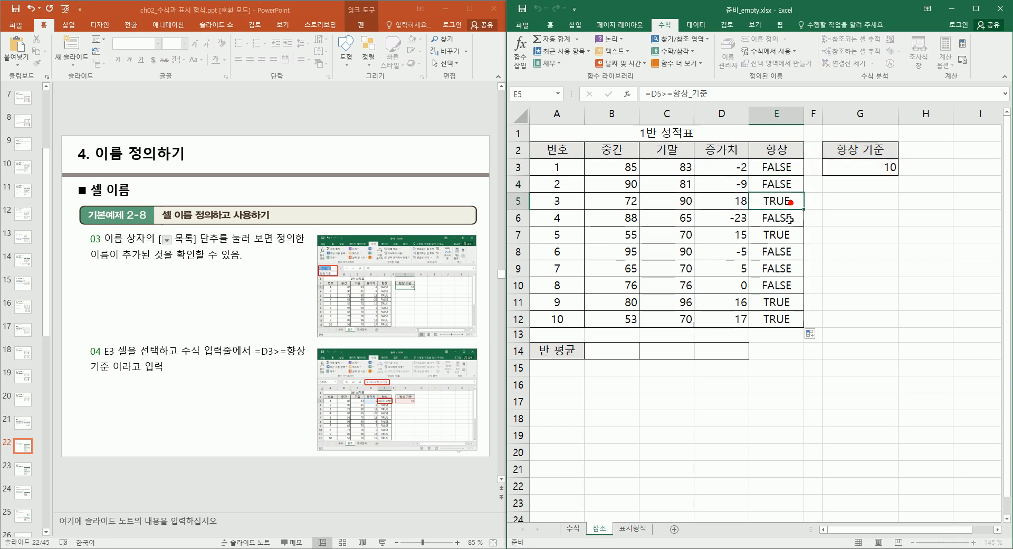
double_click(789, 218)
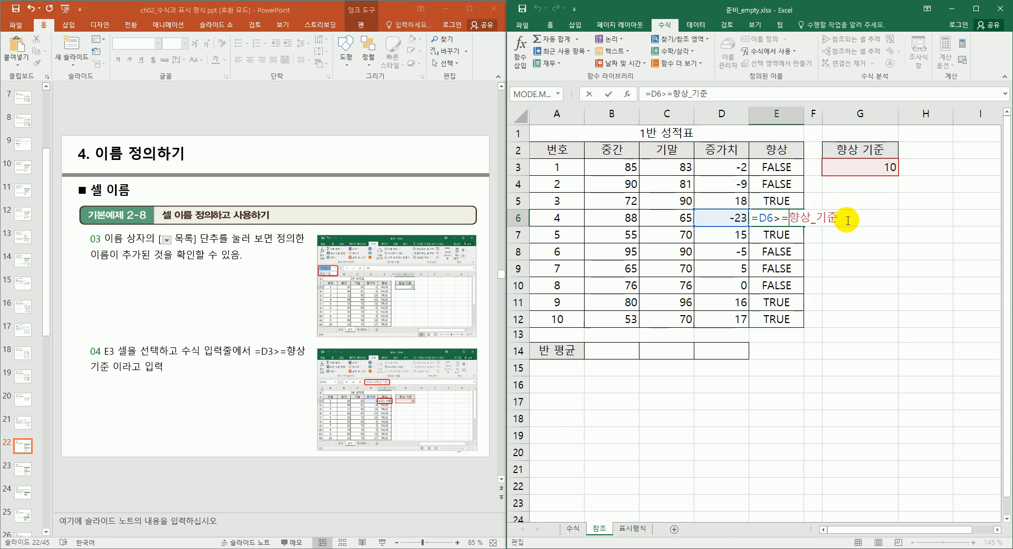
key("Escape")
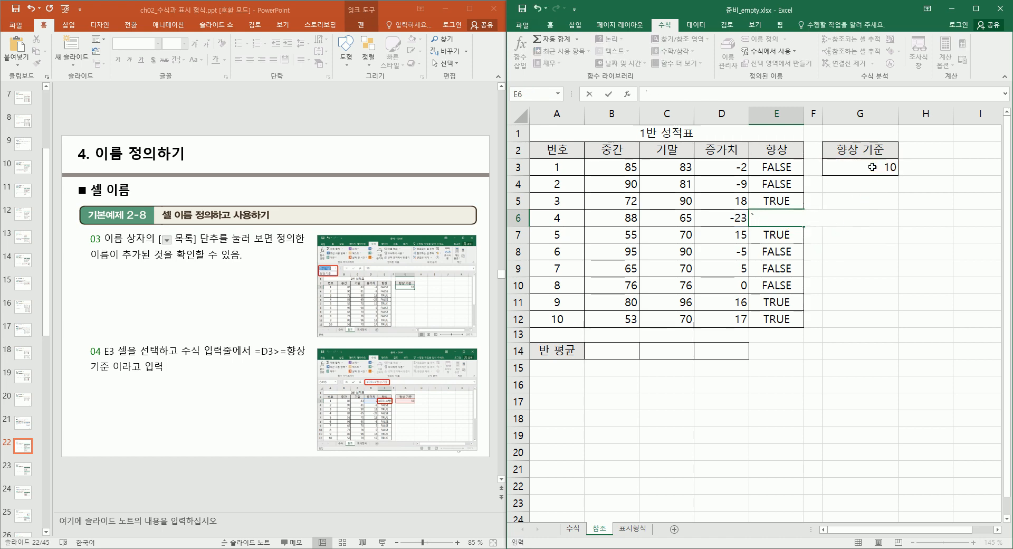
Undo the stray character entry in E6 and select the 향상 기준 value cell G3
left_click(868, 168)
left_click(786, 219)
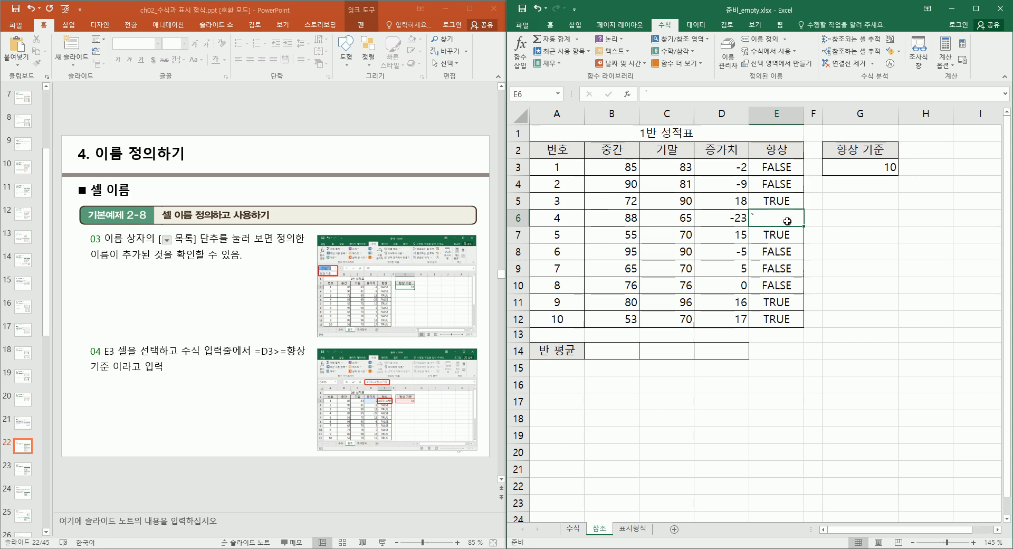
key("ctrl+z")
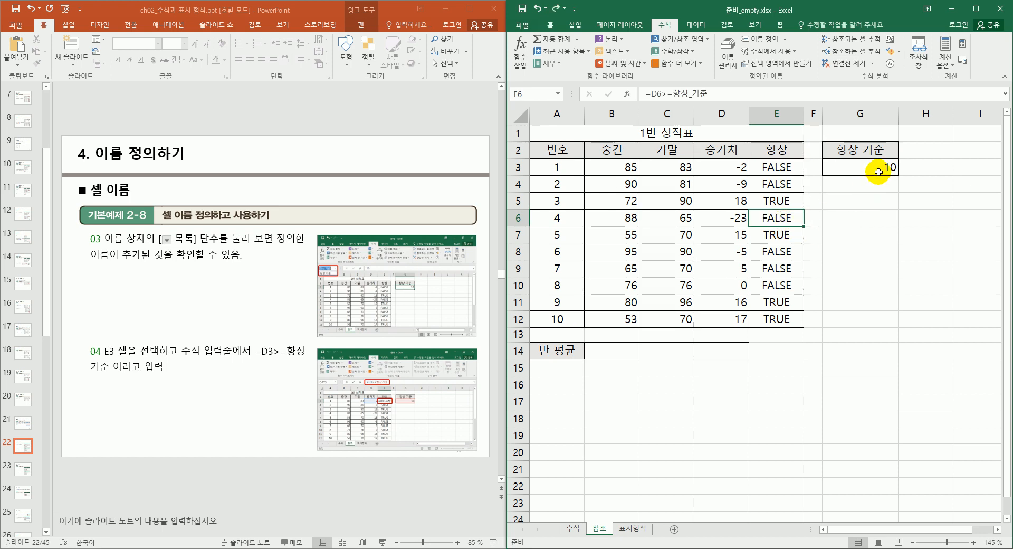
left_click(871, 168)
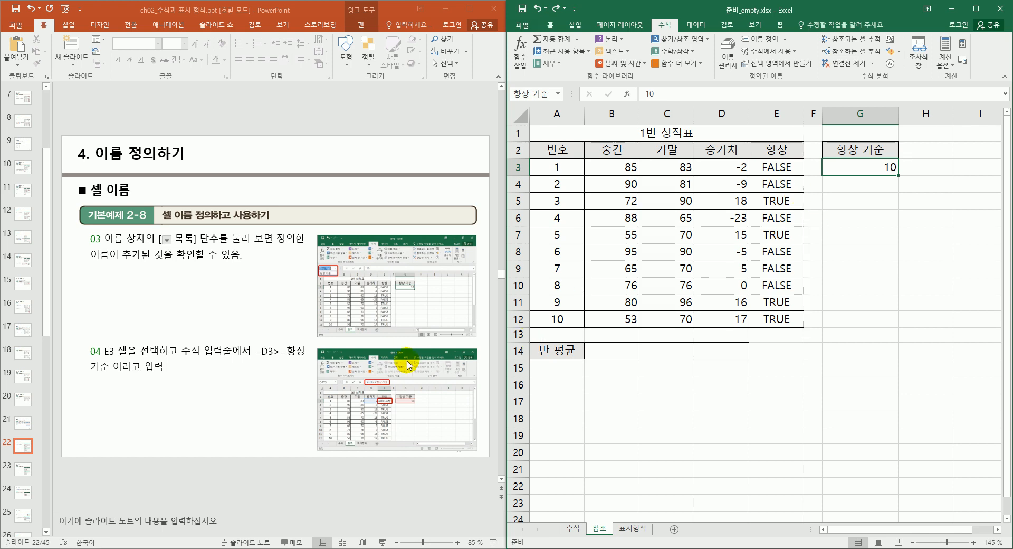
Switch to PowerPoint and advance the lesson to the 영역 이름 slide on page 24
left_click(271, 445)
scroll(271, 445, "down", 1)
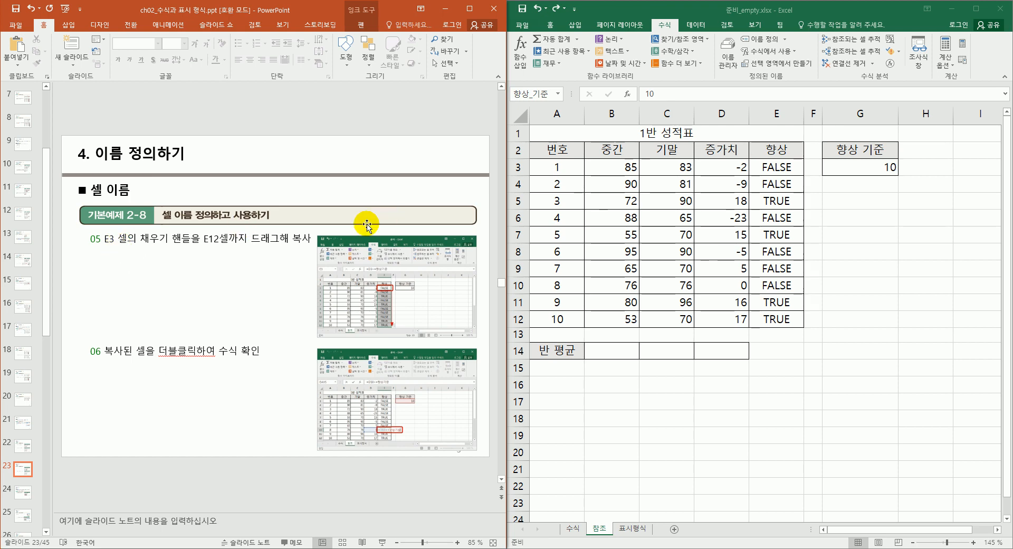
scroll(195, 361, "down", 1)
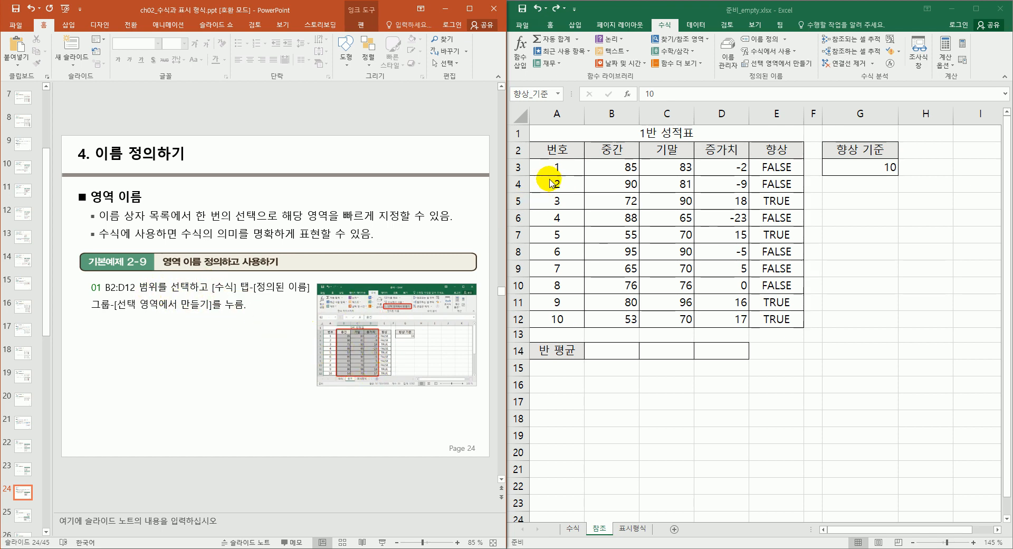
In Excel, create range names from the selection B2:D12 using the first row (첫 행), consulting lesson slide 25
left_click(606, 150)
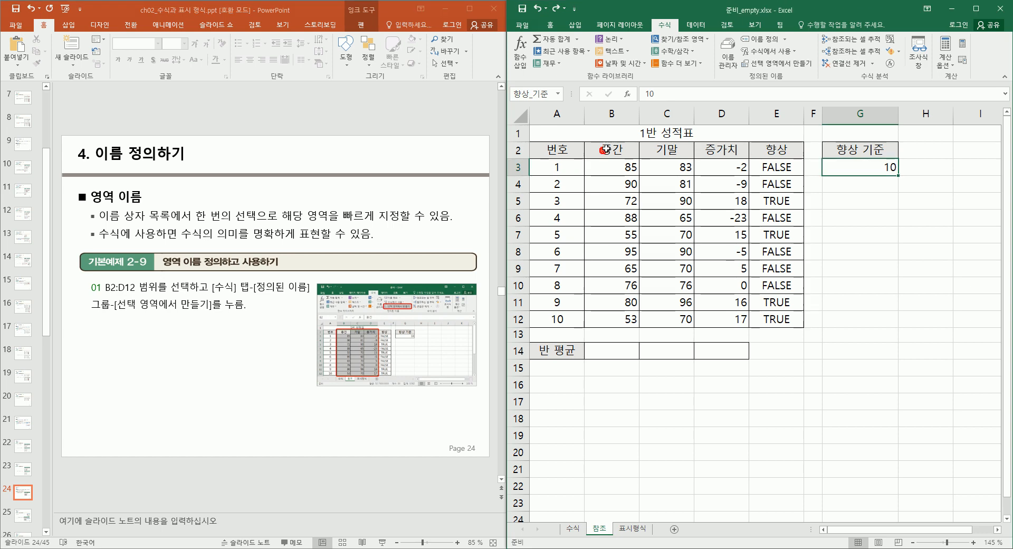
left_click_drag(605, 150, 716, 324)
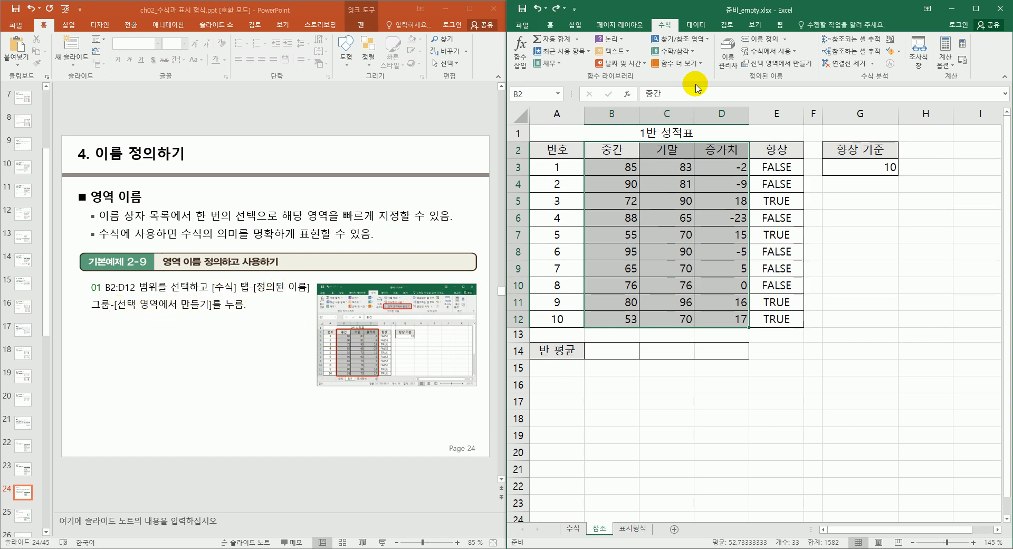
left_click(776, 64)
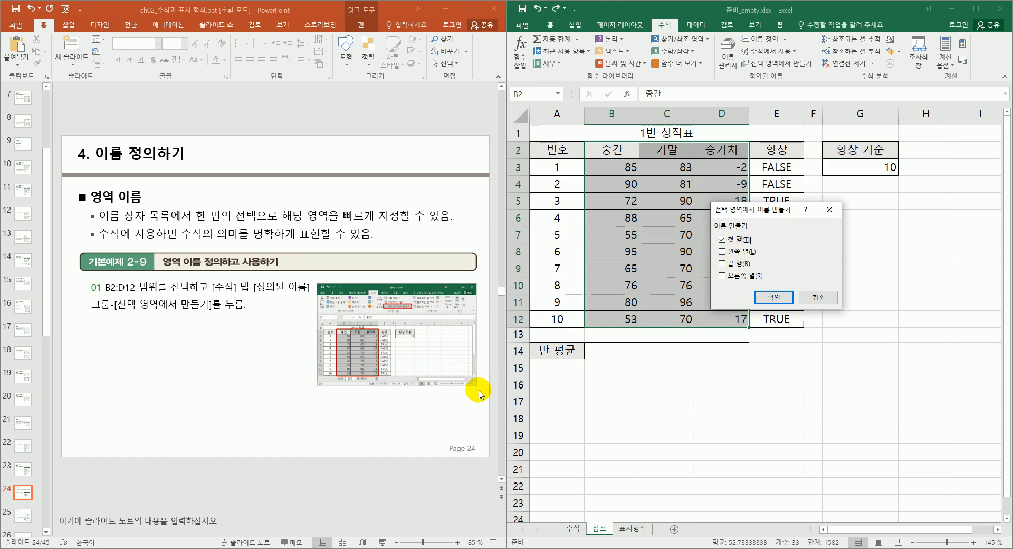
left_click(471, 407)
scroll(471, 407, "down", 1)
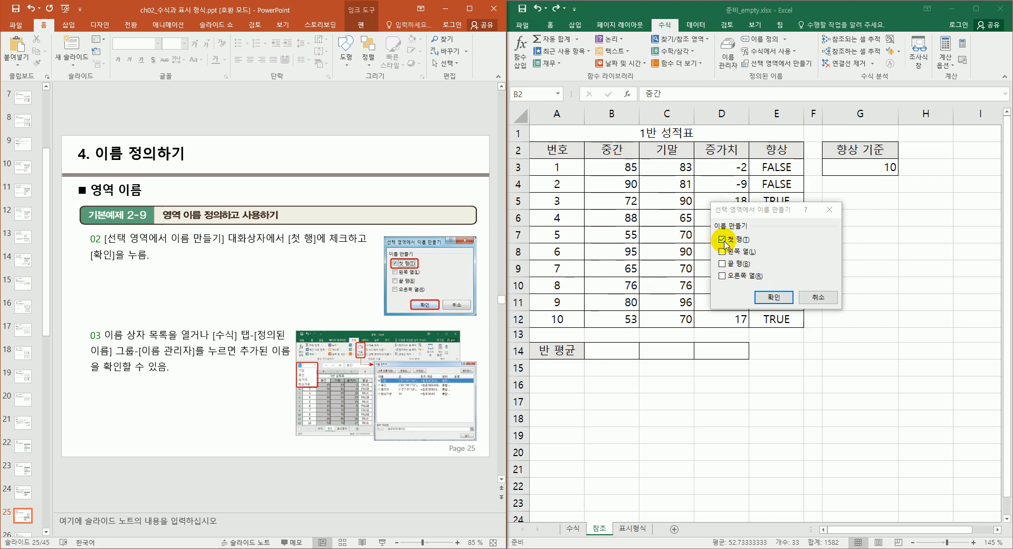
left_click(774, 298)
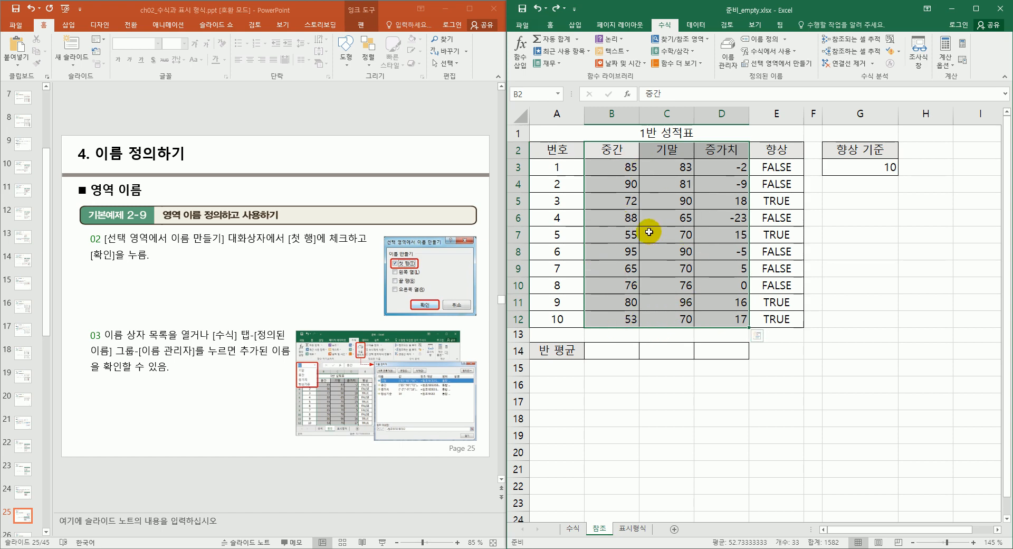
Review the defined names in the Name Manager, and advance the PowerPoint lesson to slide 26
left_click(728, 67)
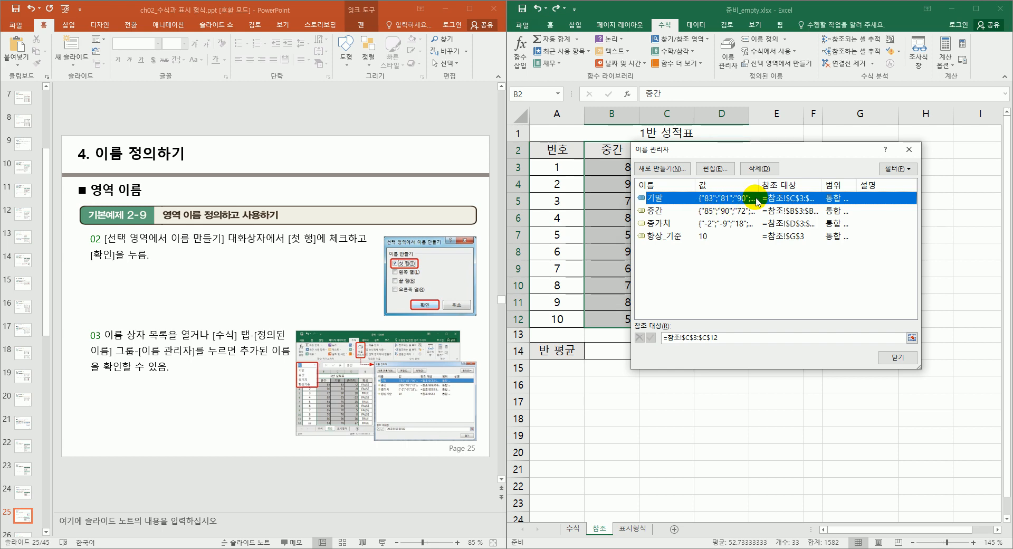
left_click(897, 358)
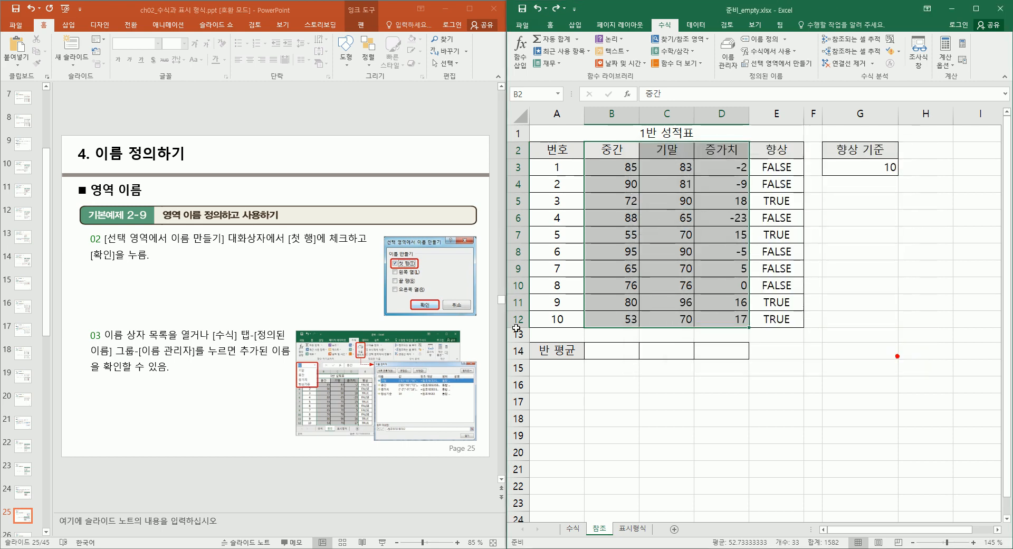
scroll(313, 418, "down", 1)
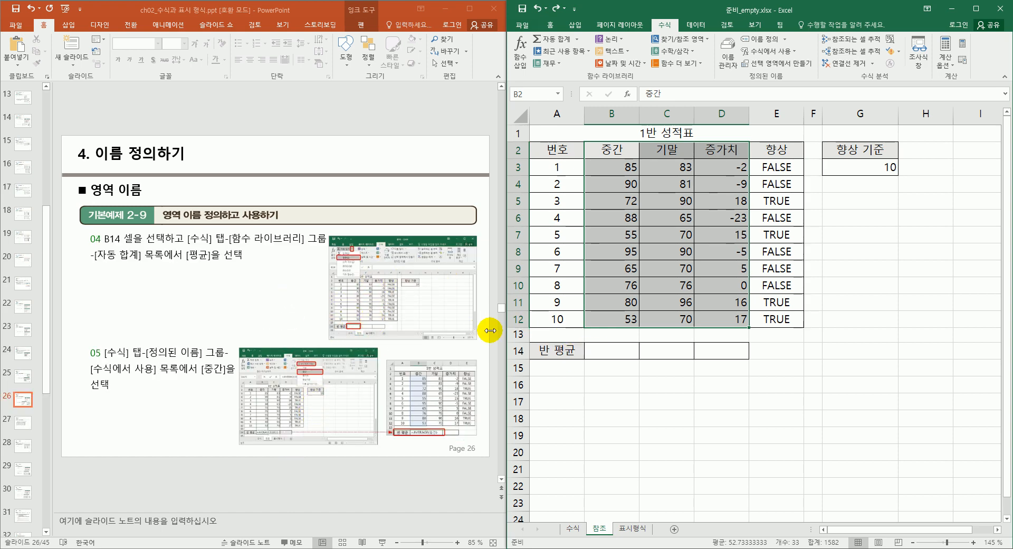
Insert the AutoSum average function (평균) in cell B14 of the 반 평균 row in Excel
left_click(616, 351)
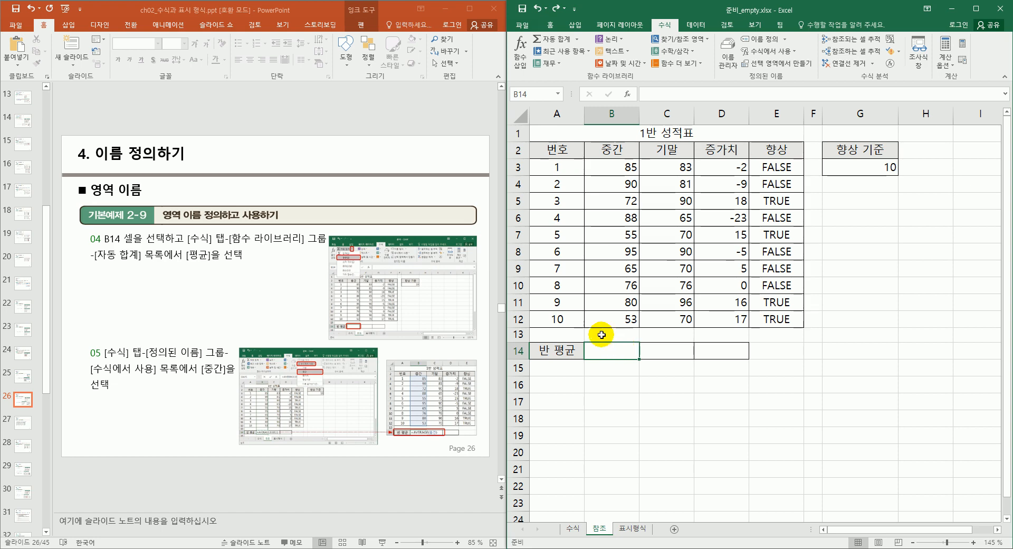
left_click(578, 41)
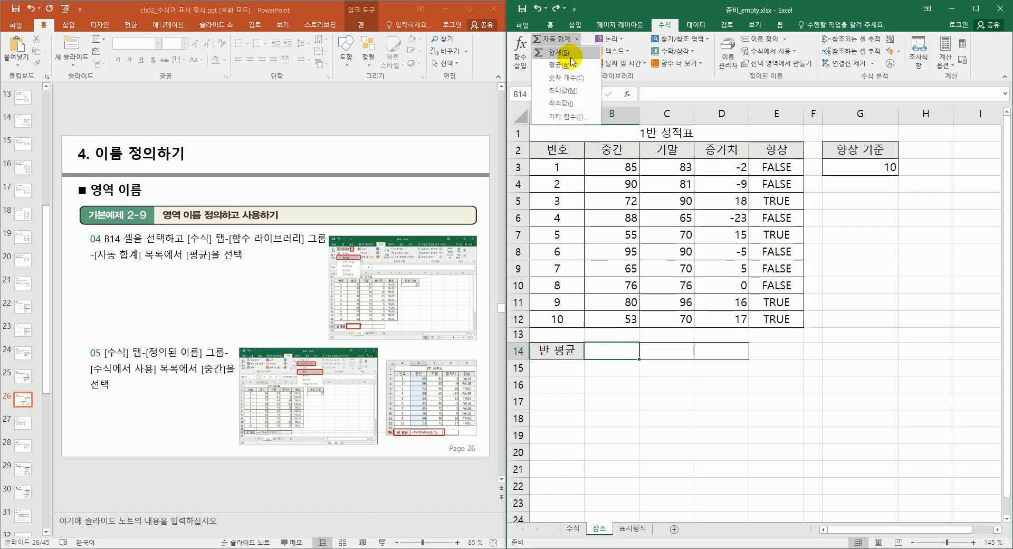
left_click(569, 65)
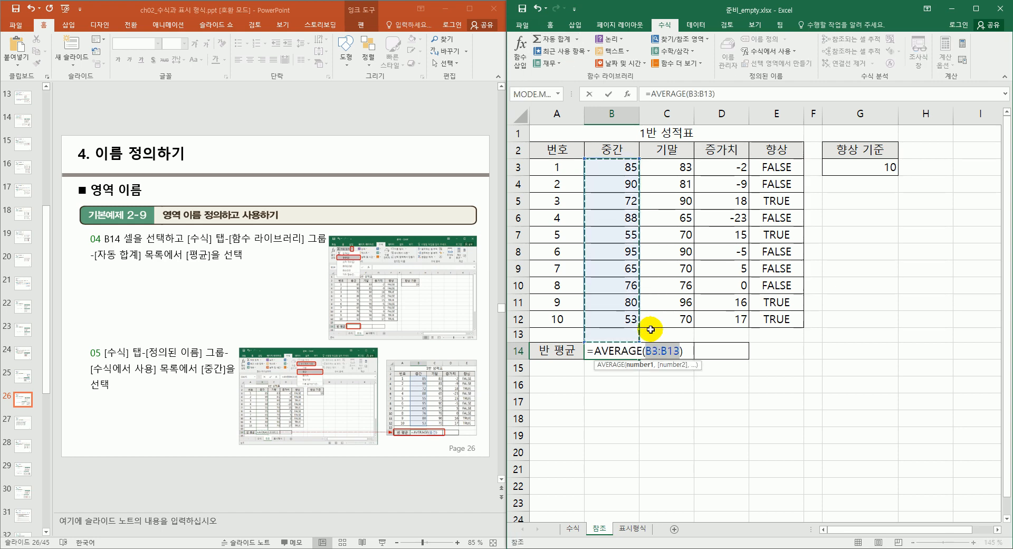
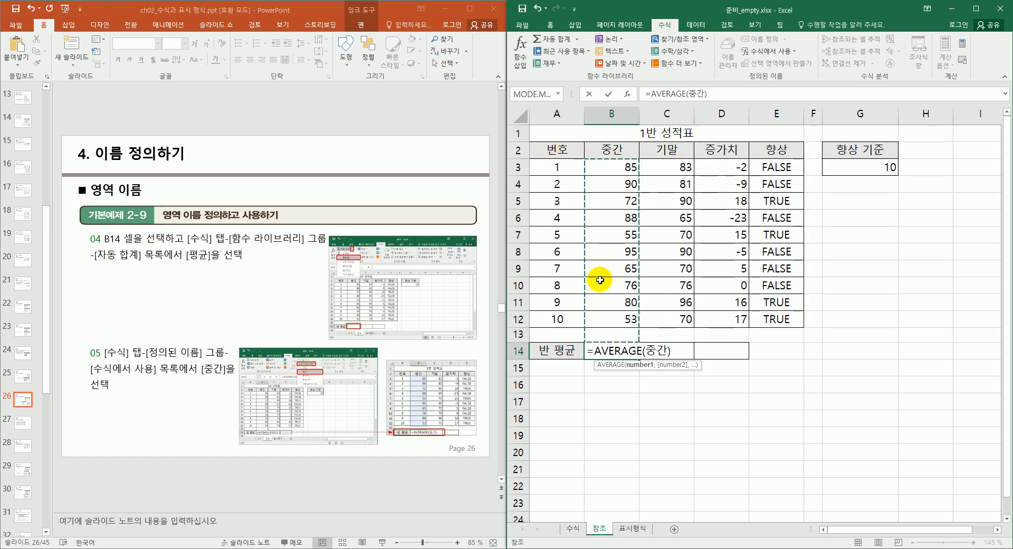
Complete the average formula in cell B14 with the defined name 중간 as its argument, giving =AVERAGE(중간)
left_click(557, 94)
left_click(558, 94)
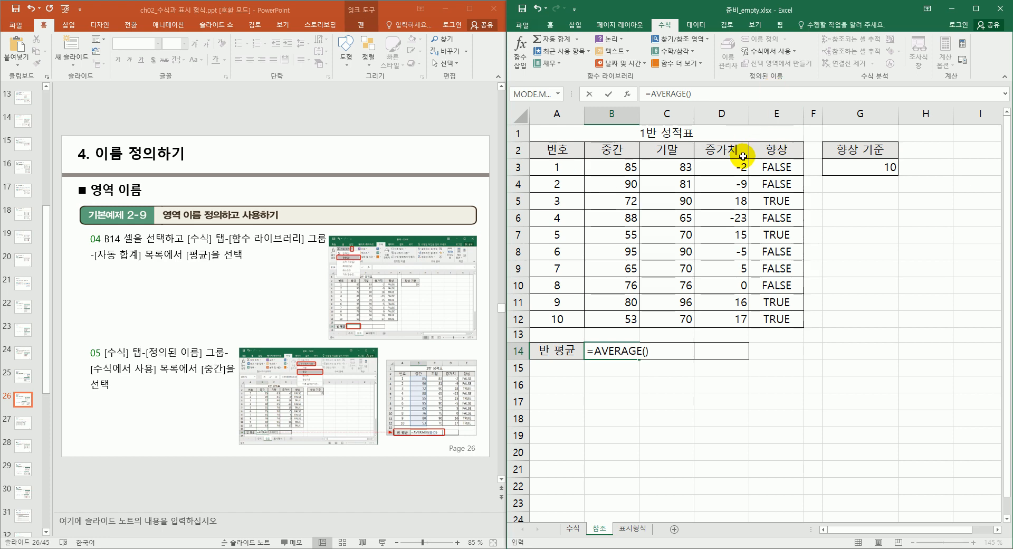
left_click(642, 351)
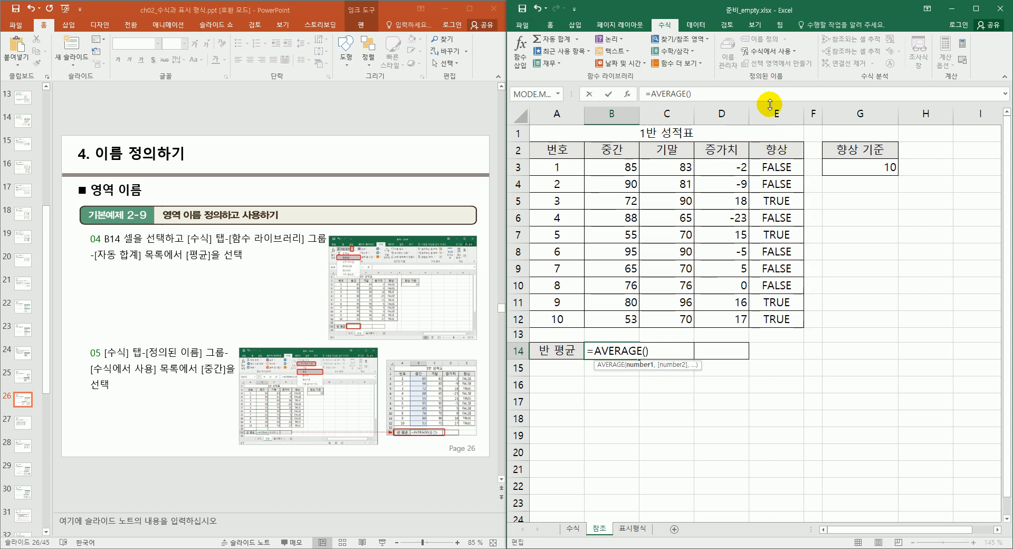
left_click(796, 52)
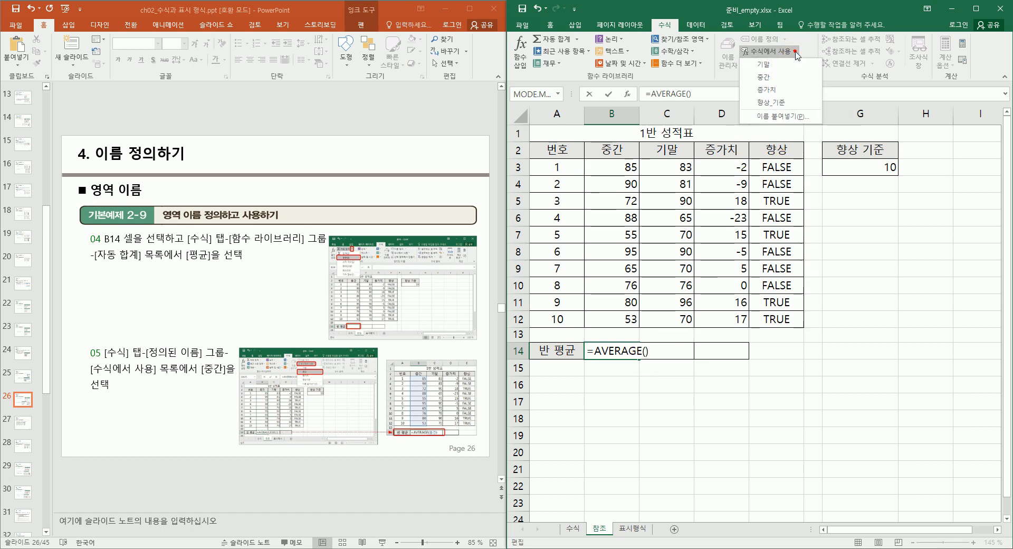
left_click(785, 81)
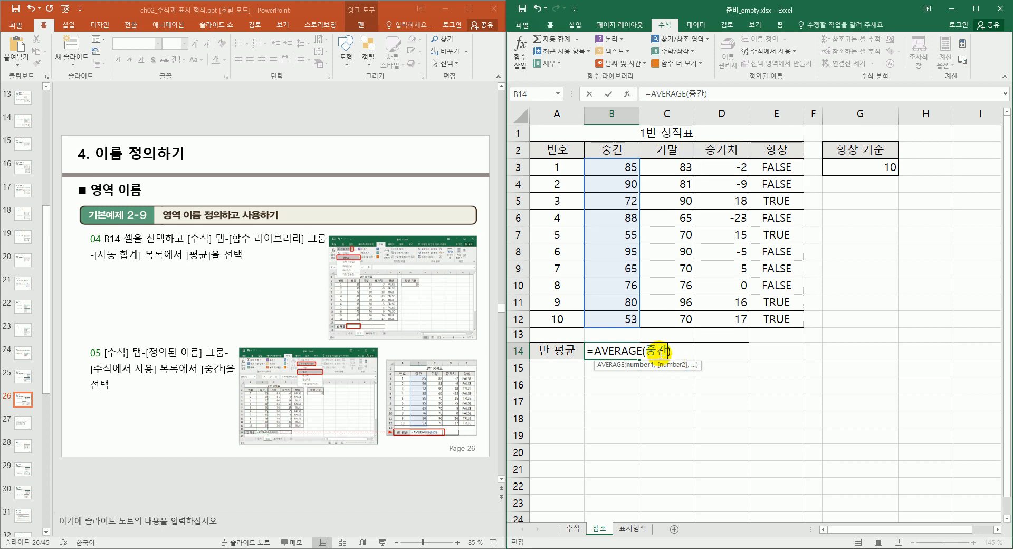
key("Return")
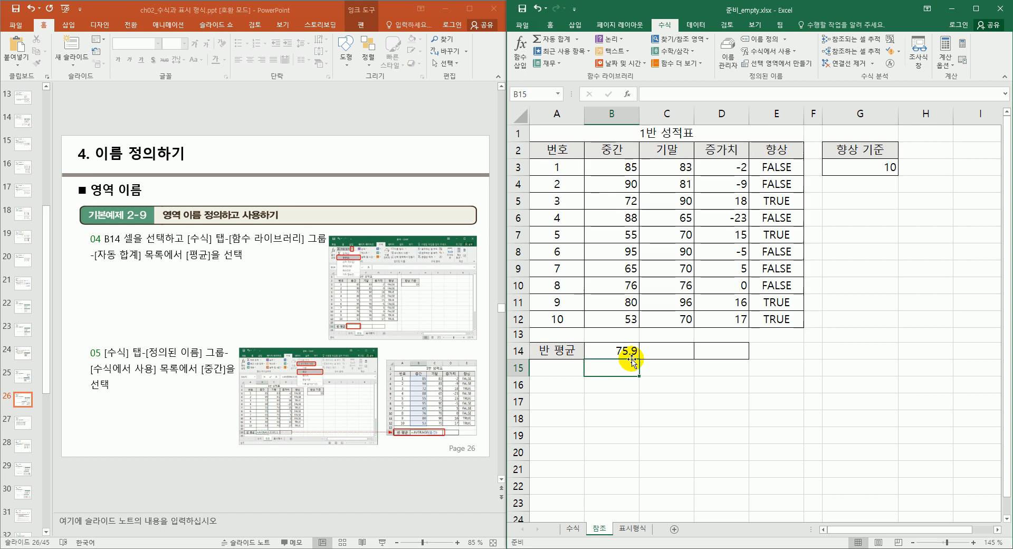
Enter =AVERAGE(기말) in cell C14 with the AutoSum average function and the defined name 기말, and review the formulas in C14 and B14
left_click(682, 349)
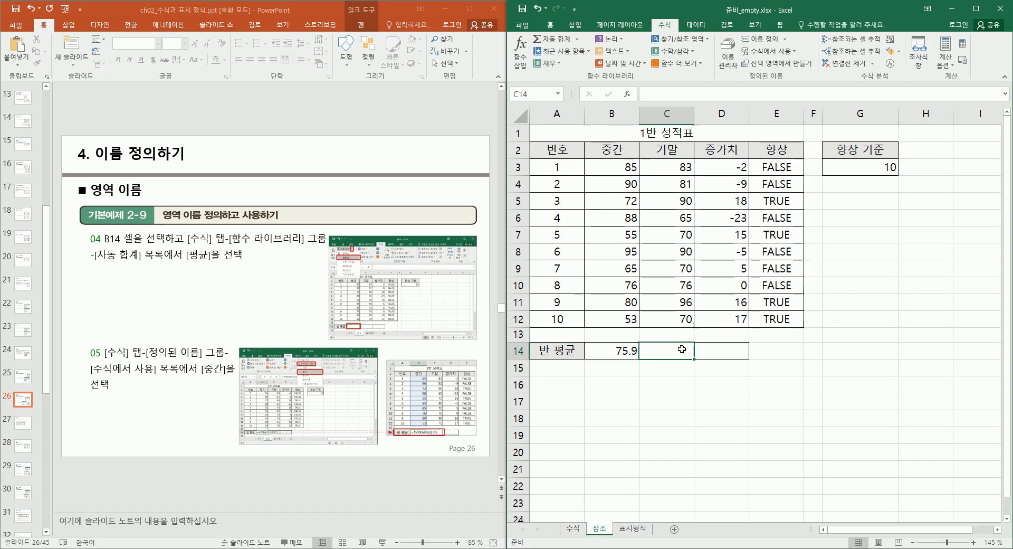
left_click(579, 41)
left_click(561, 64)
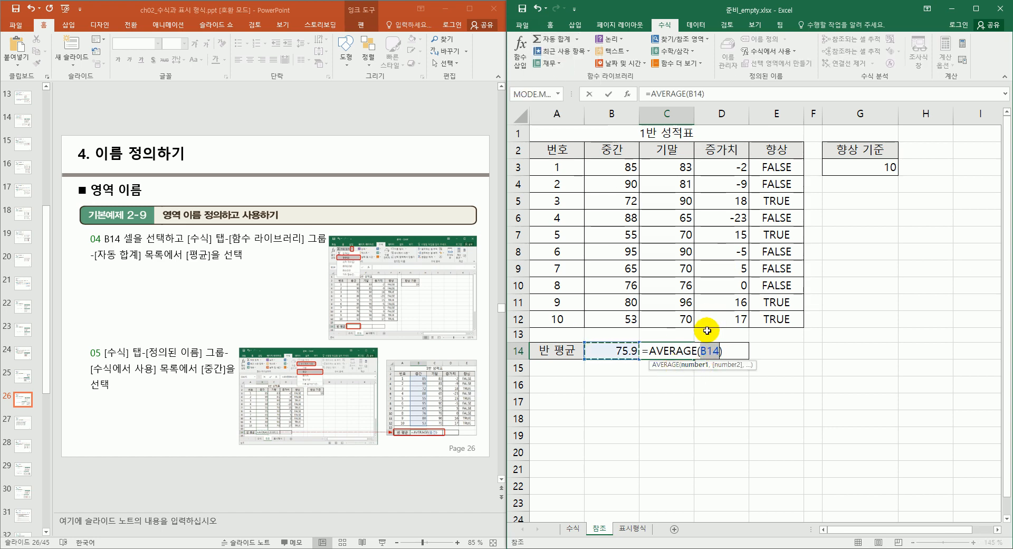
left_click(634, 354)
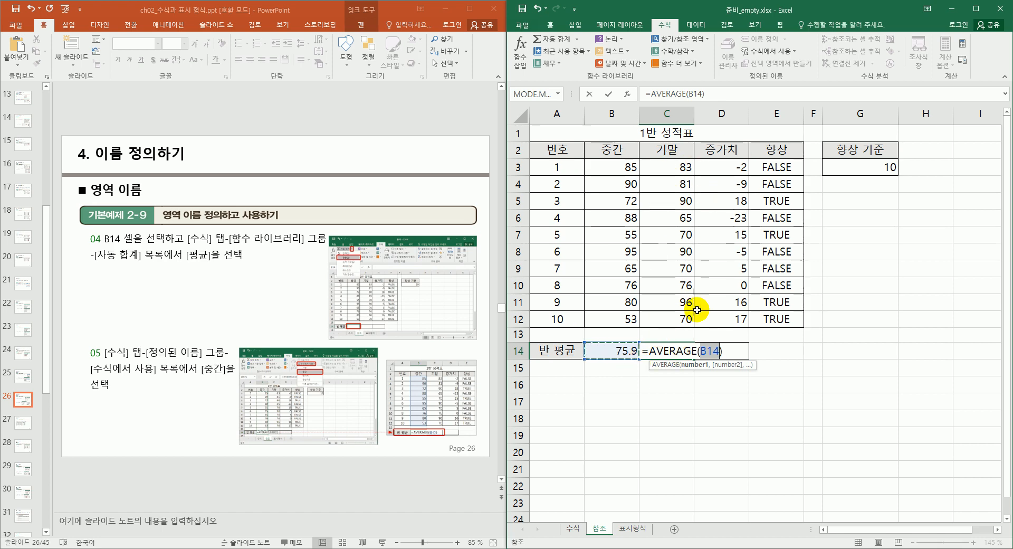
left_click(796, 51)
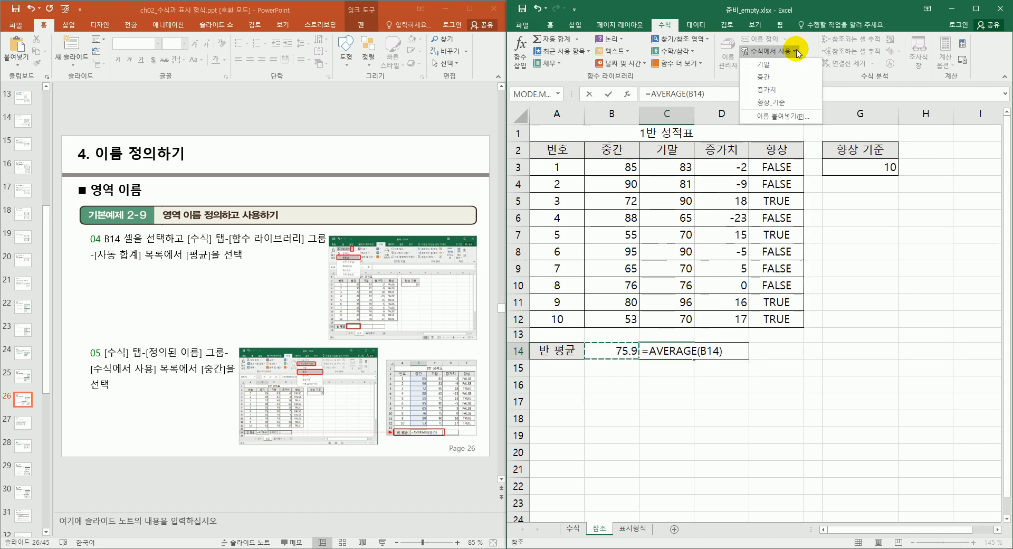
left_click(763, 64)
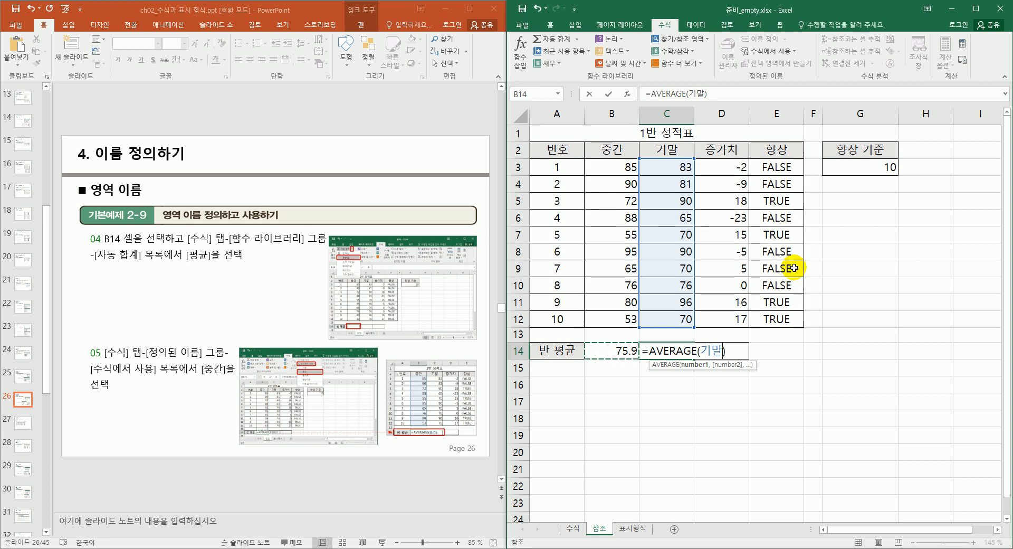
key("Return")
double_click(682, 346)
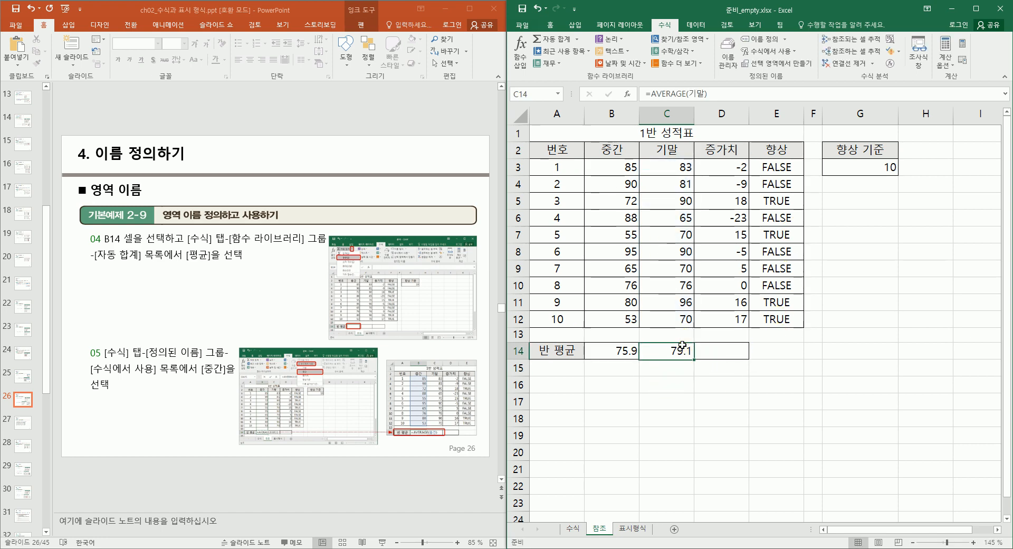
left_click(623, 350)
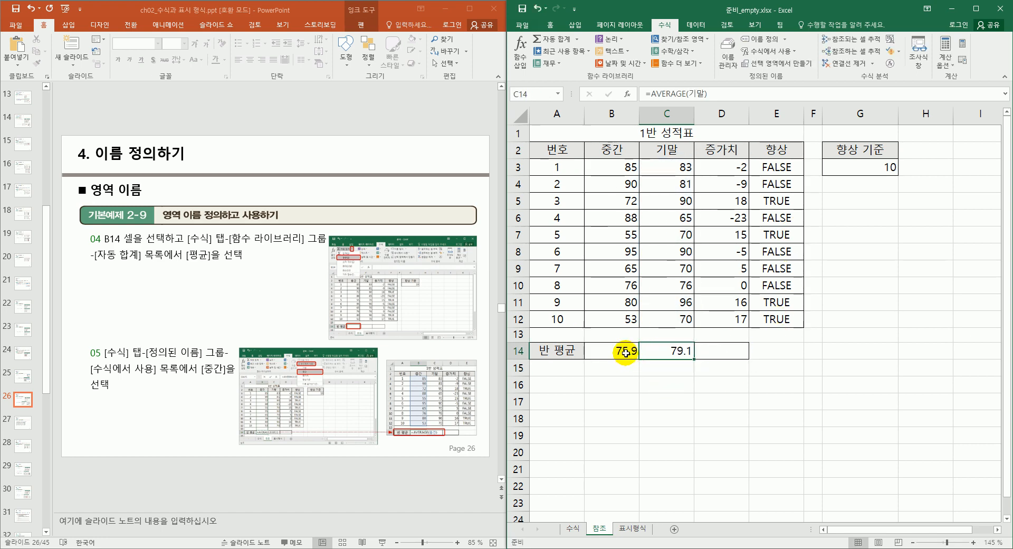
double_click(623, 351)
key("Escape")
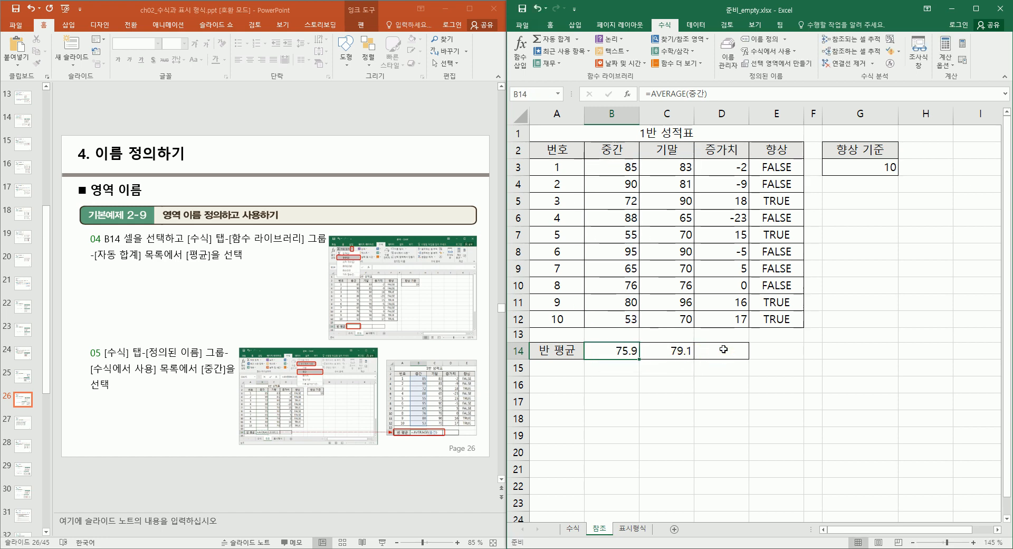
Enter an AutoSum average in D14 that uses the defined name 증가치 as its range
left_click(724, 349)
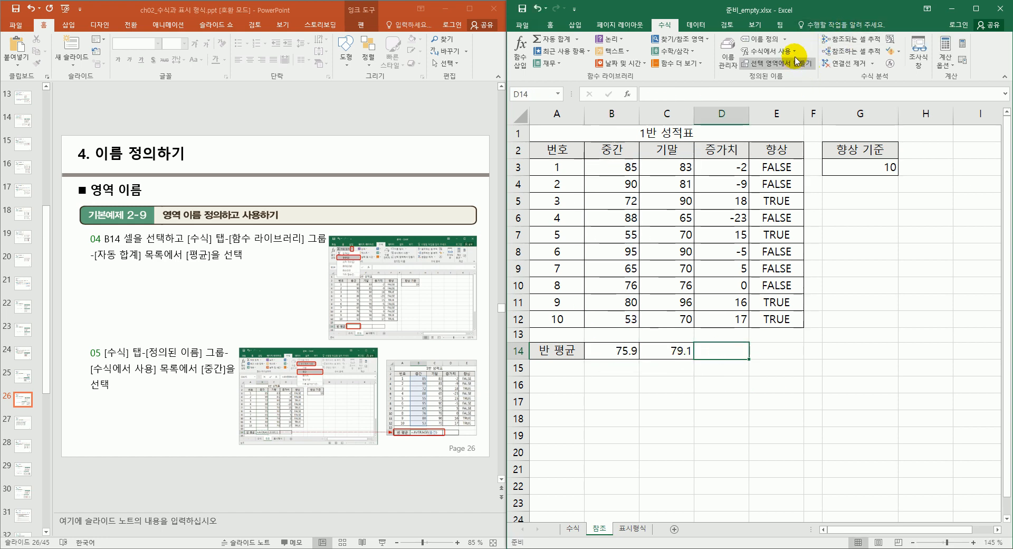
left_click(577, 39)
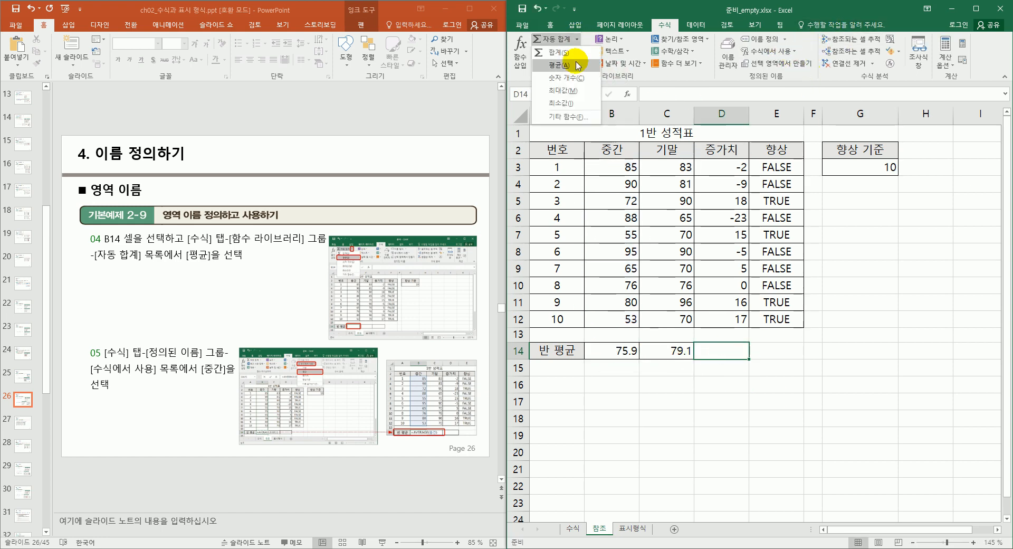
left_click(574, 70)
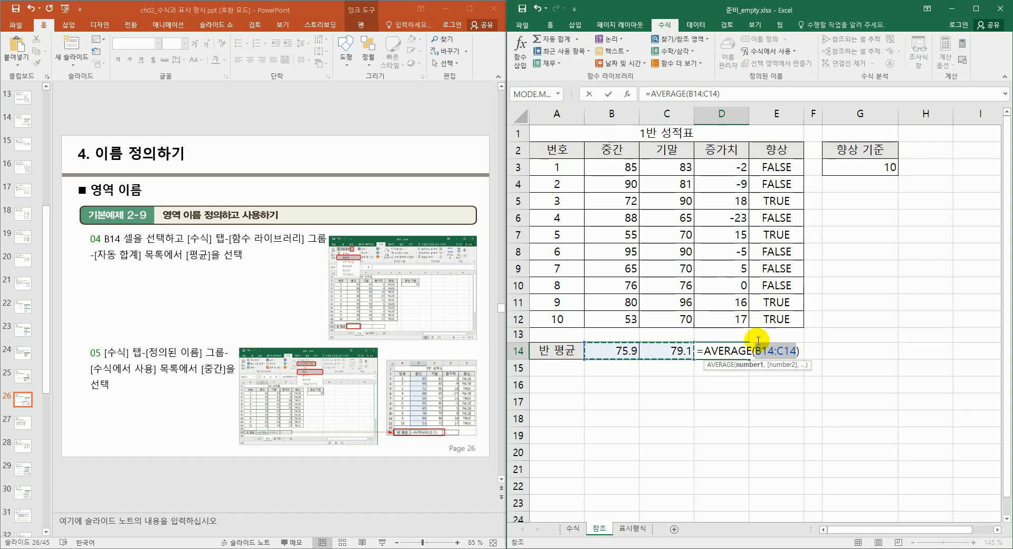
left_click(794, 53)
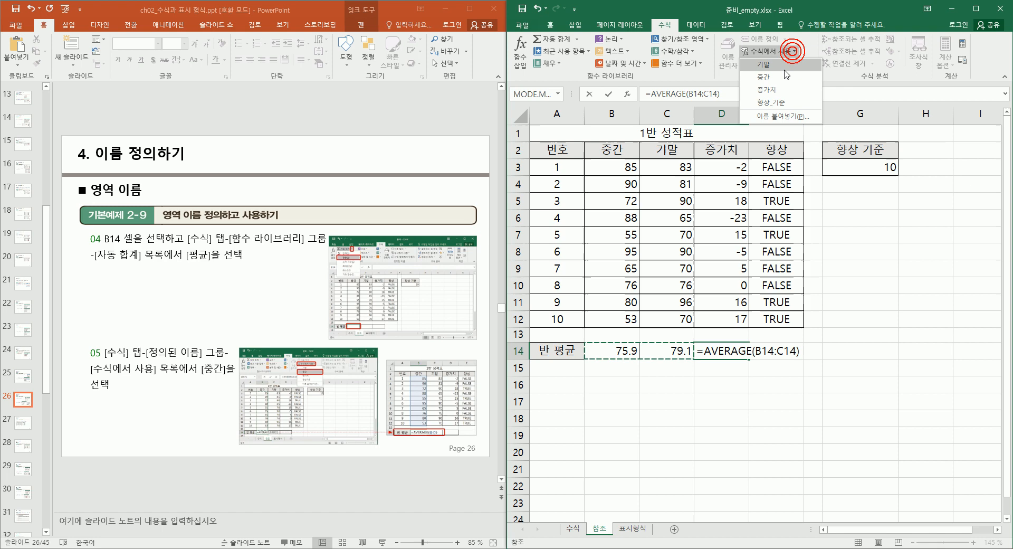
left_click(776, 84)
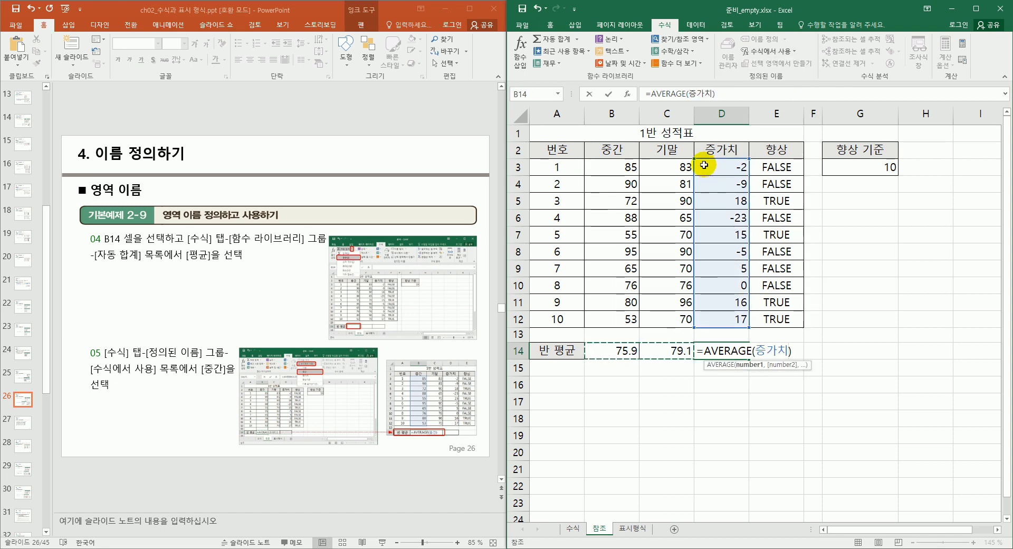
key("Return")
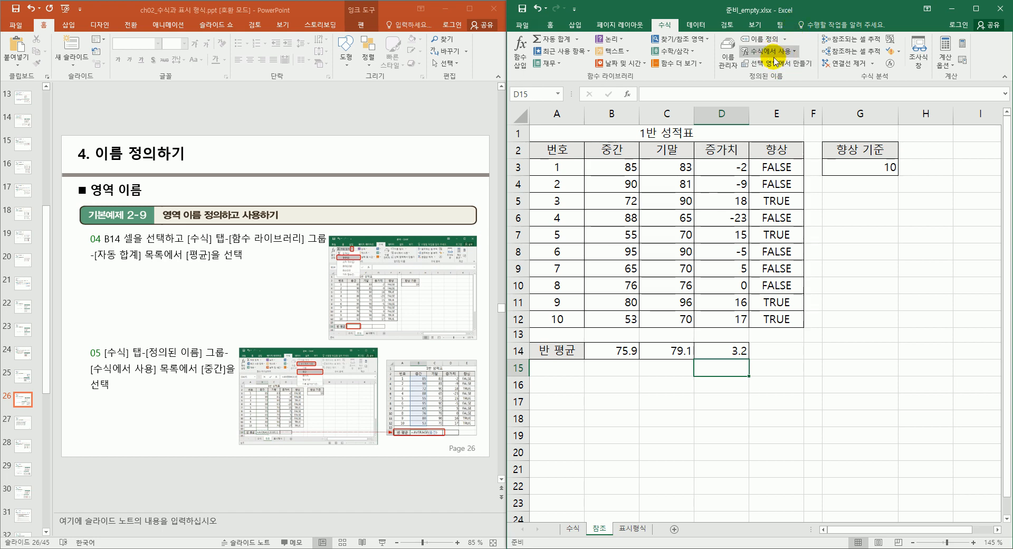
Examine the formulas using defined names in the 반 평균 cells B14, C14 and D14 and in cell E3
left_click(627, 350)
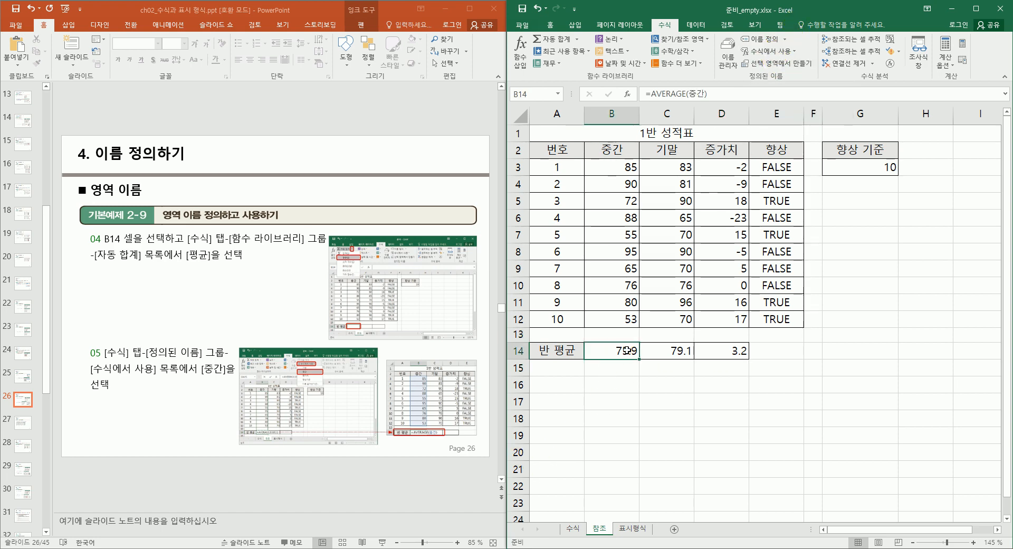
double_click(627, 351)
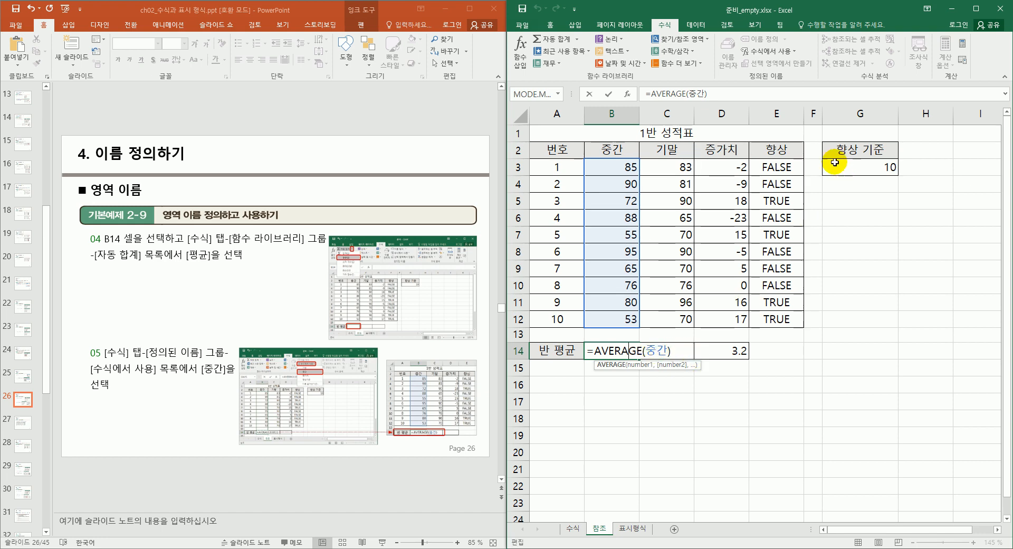
key("ctrl+Return")
left_click(777, 171)
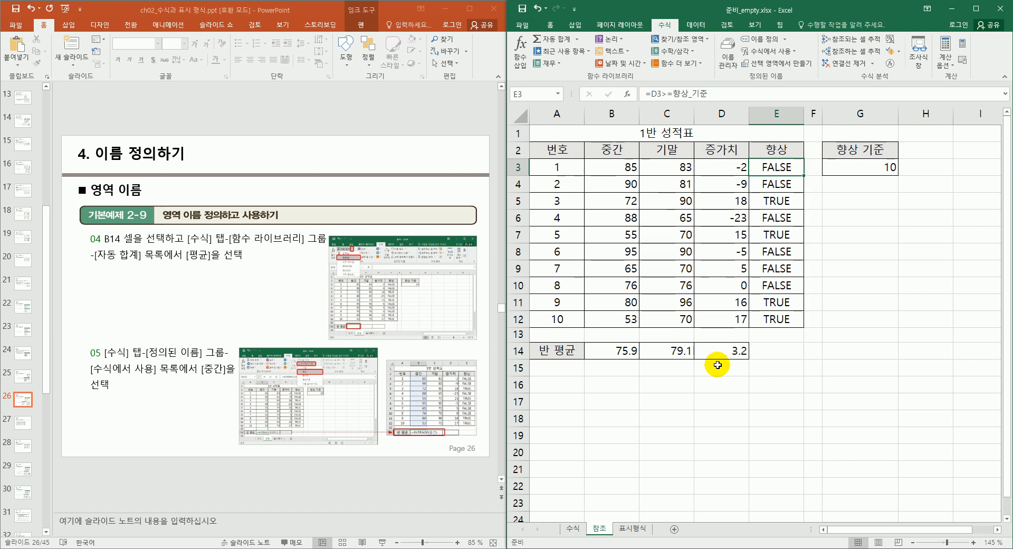
left_click(625, 354)
double_click(625, 355)
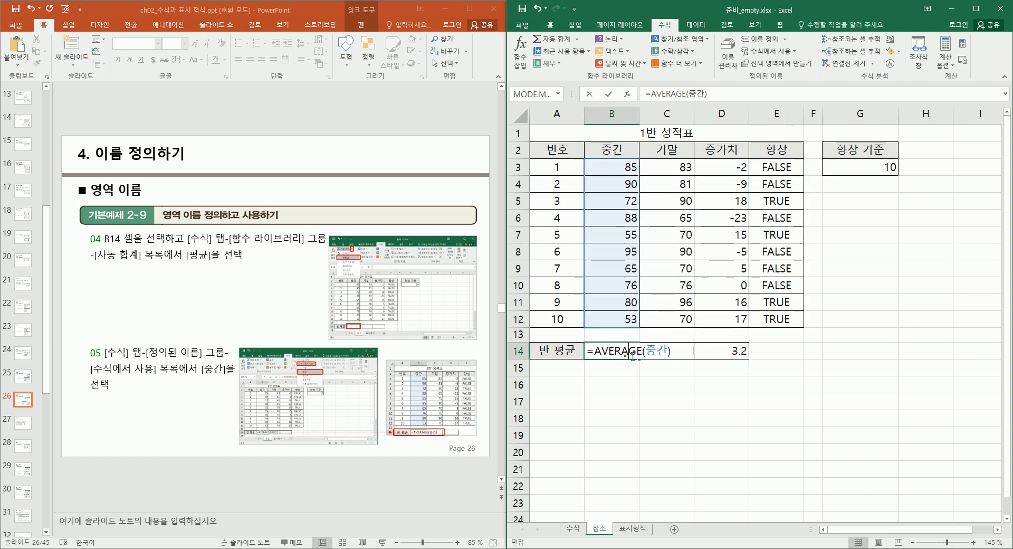
key("Escape")
double_click(668, 351)
key("Escape")
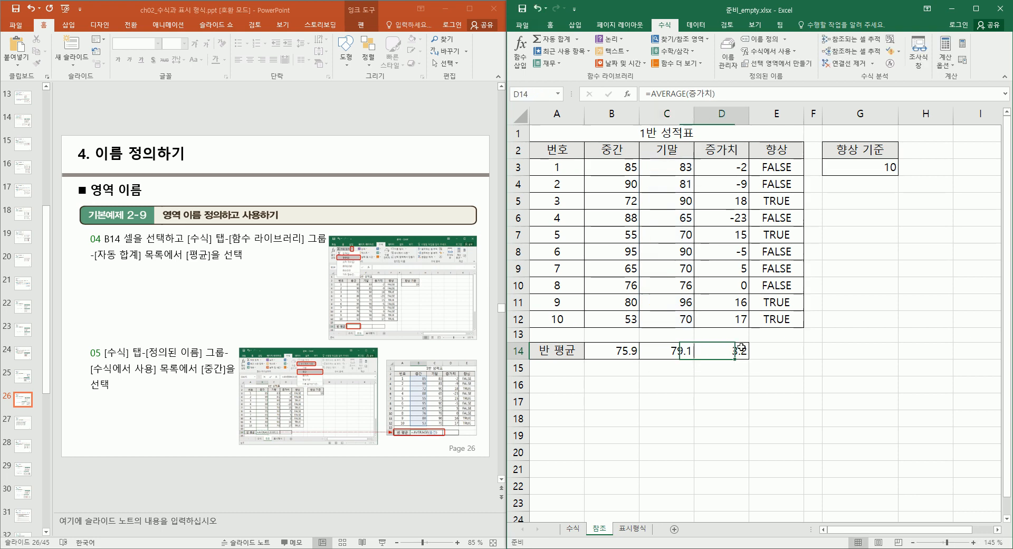
double_click(728, 351)
key("Escape")
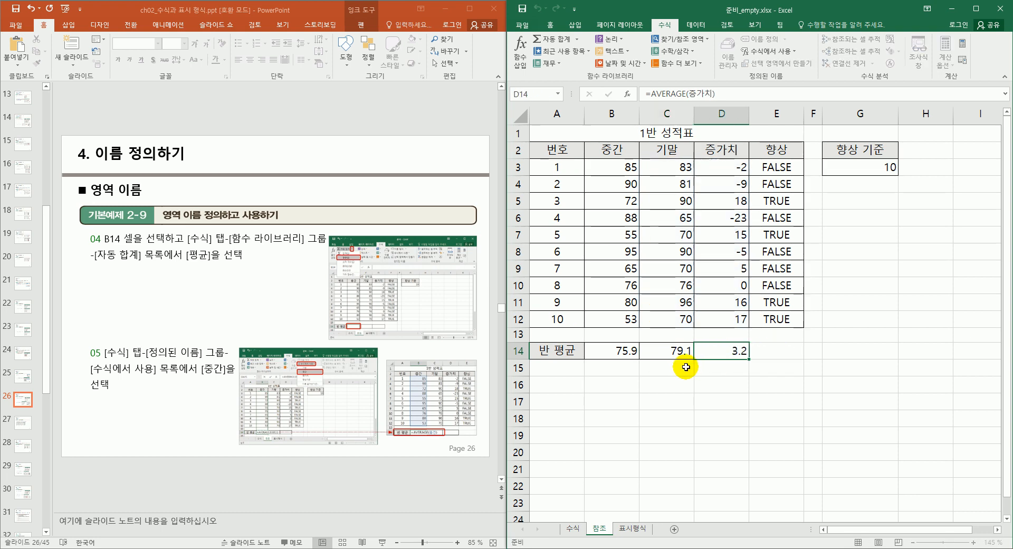
Clear the averages in B14:D14 and enter an AutoSum average of B3:B13 in B14
left_click_drag(615, 351, 712, 354)
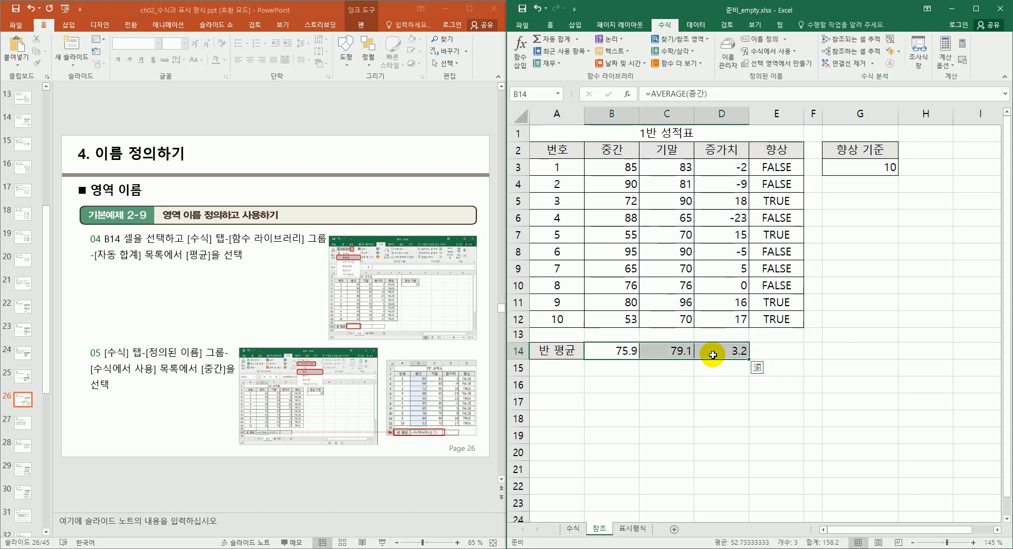
key("Delete")
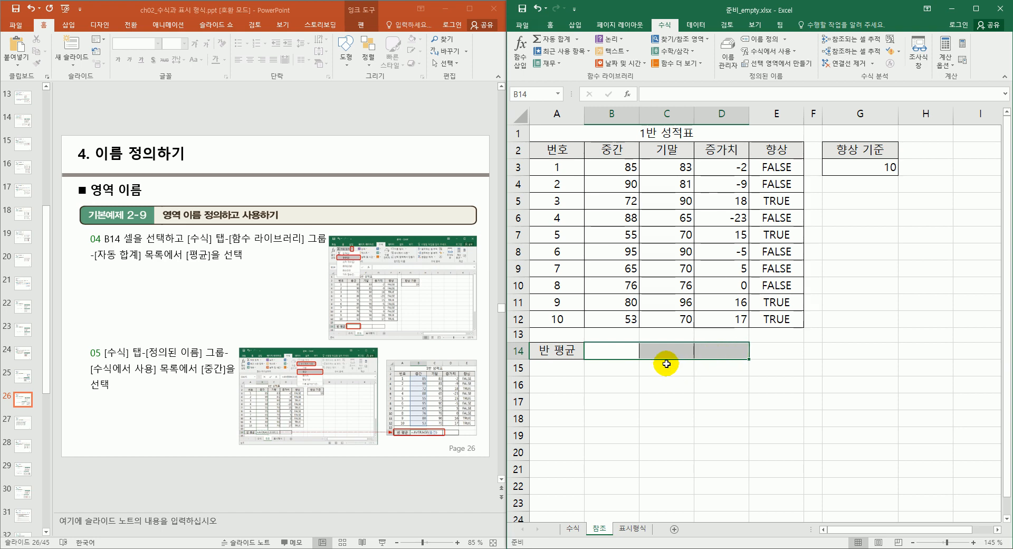
double_click(628, 351)
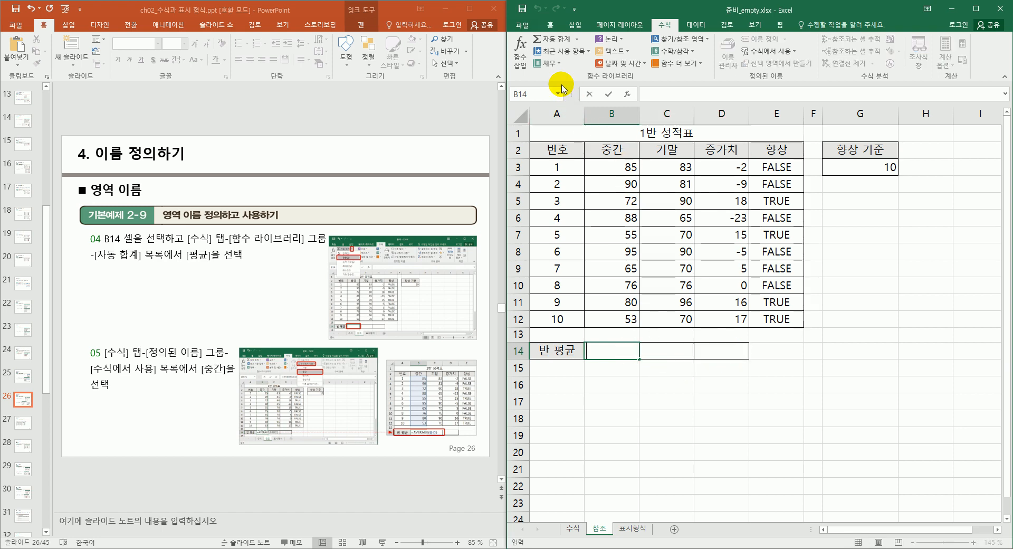
left_click(579, 42)
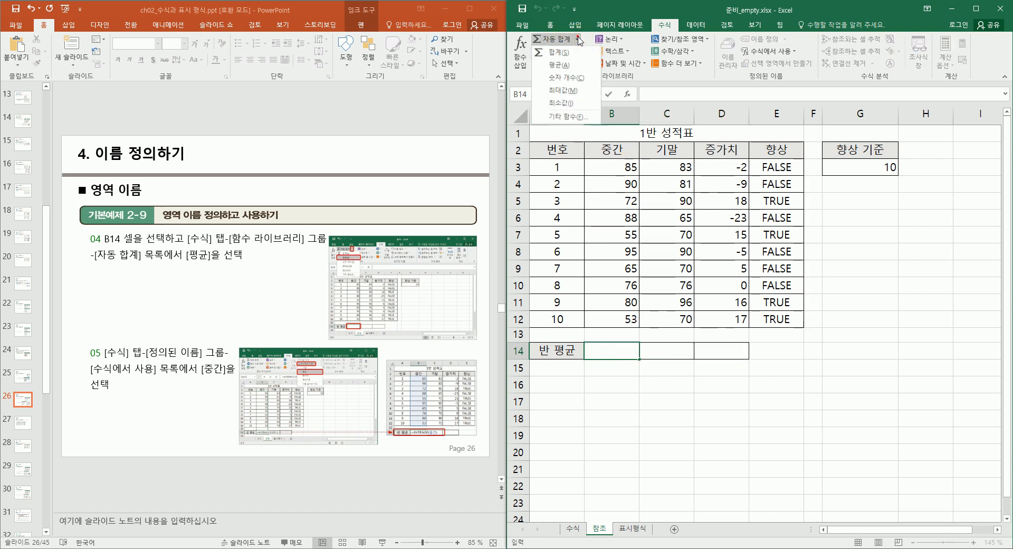
left_click(566, 67)
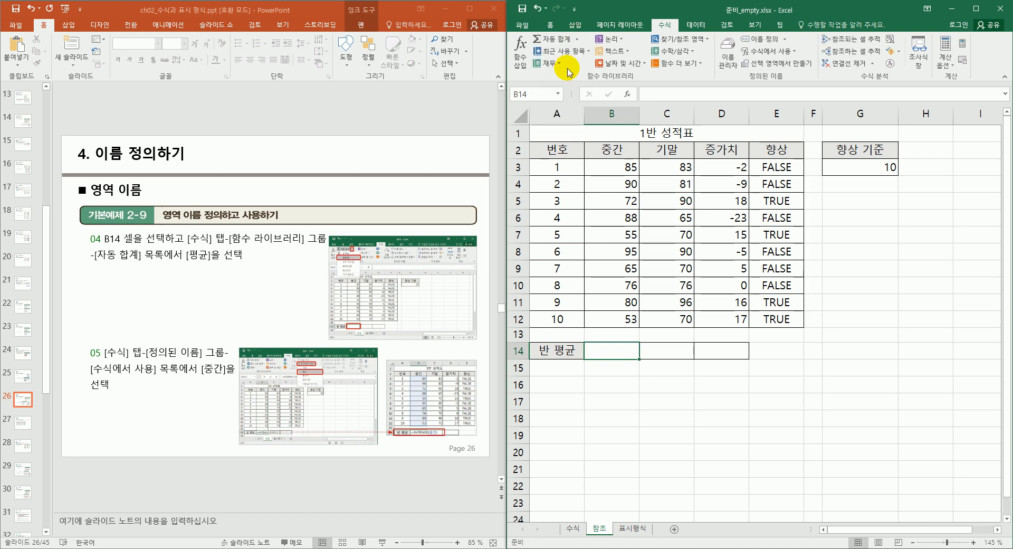
left_click(576, 39)
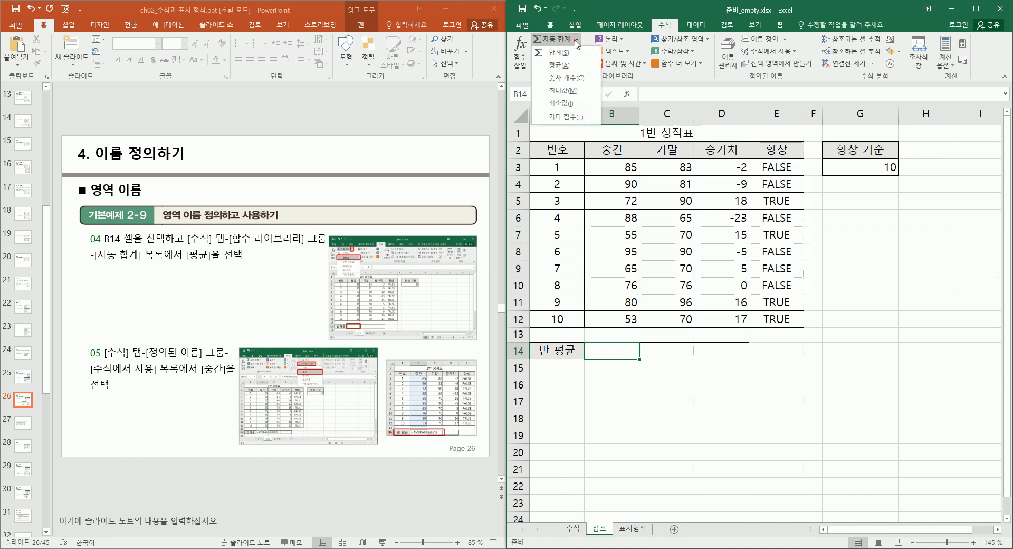
left_click(567, 65)
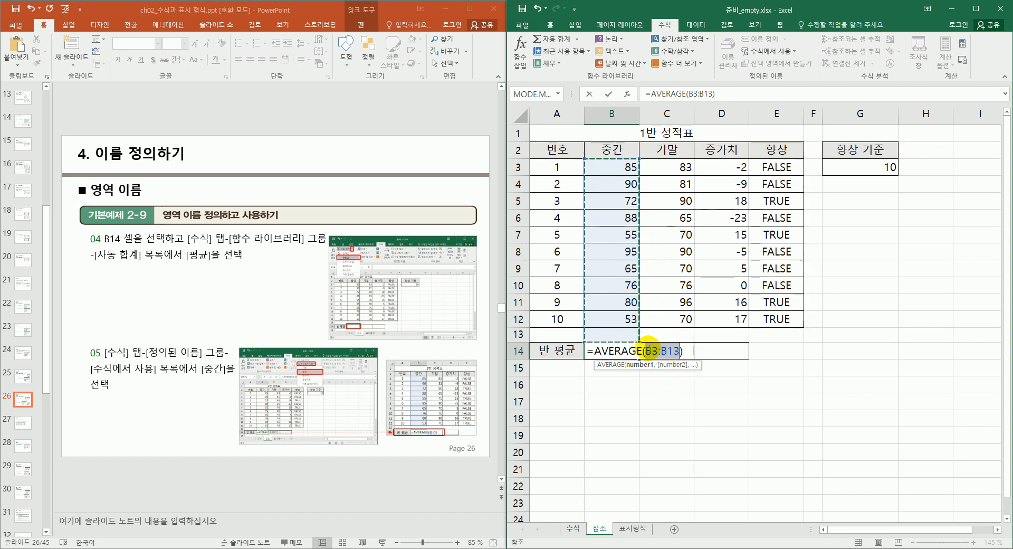
key("Return")
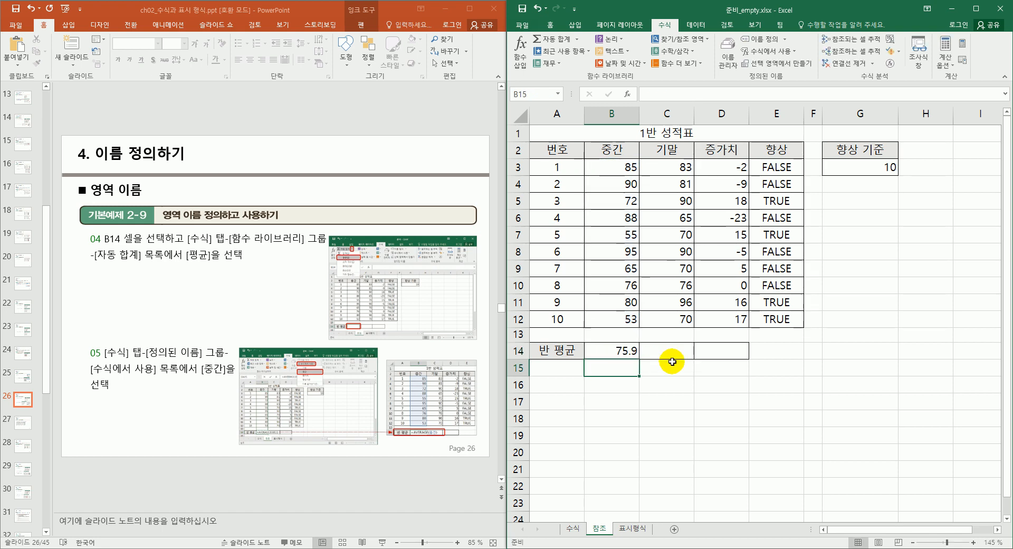
Fill the average formula from B14 across to D14 and check the cell references in C14 and D14
left_click(628, 349)
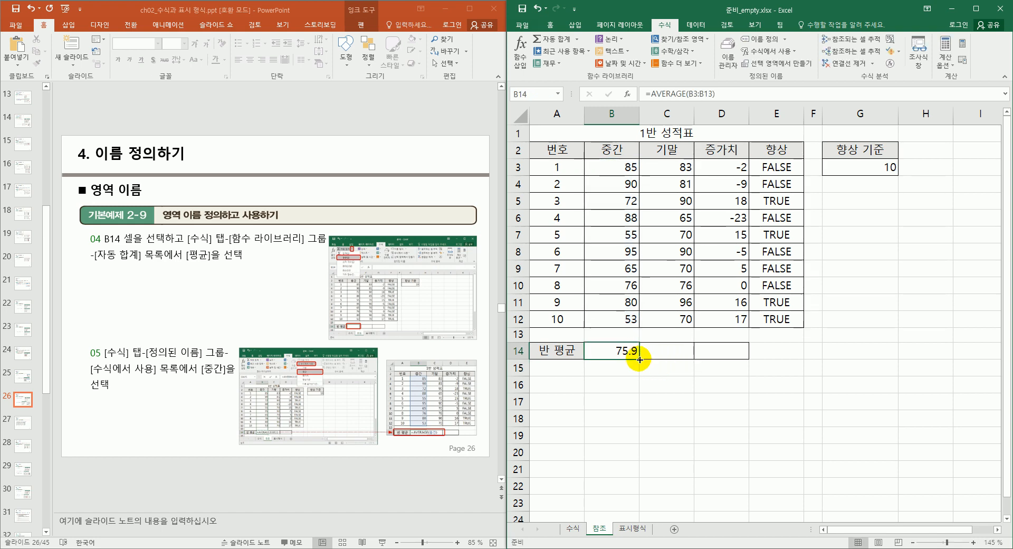
left_click_drag(640, 359, 737, 361)
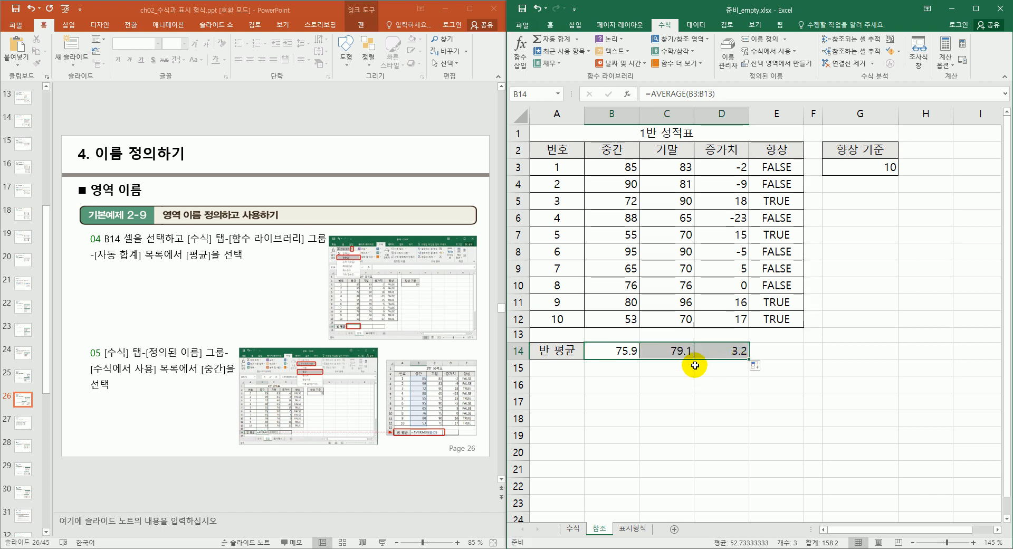
double_click(681, 351)
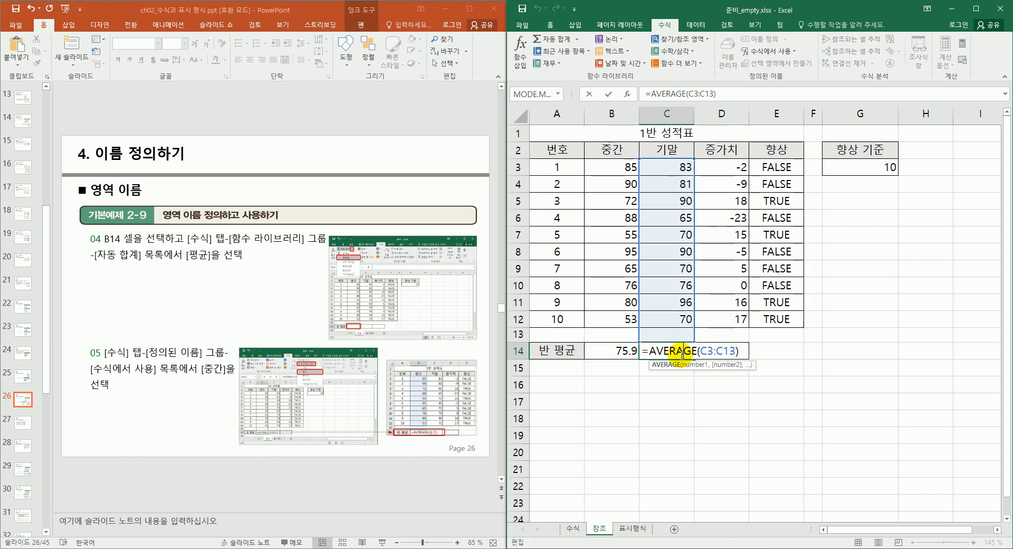
key("Escape")
left_click(729, 351)
double_click(730, 350)
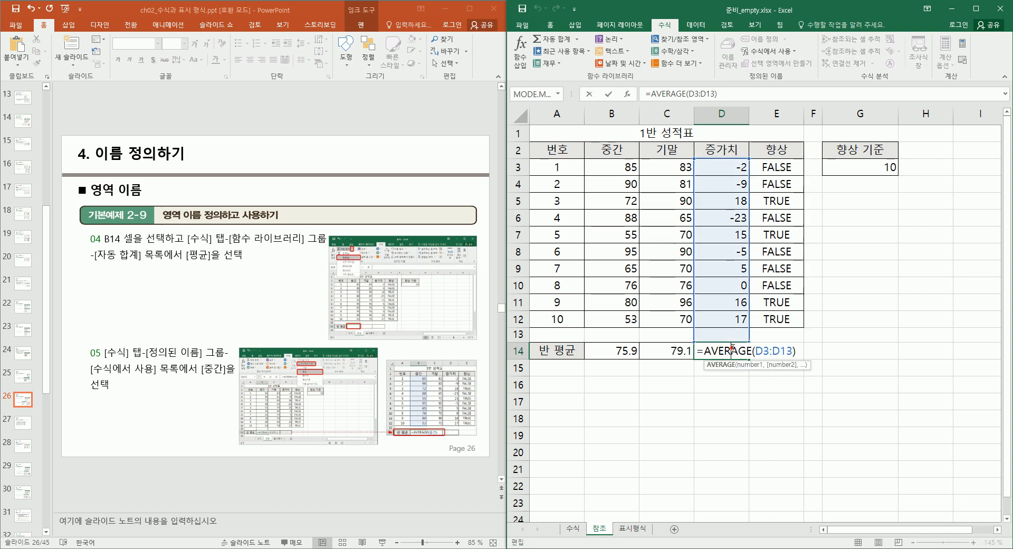
key("Escape")
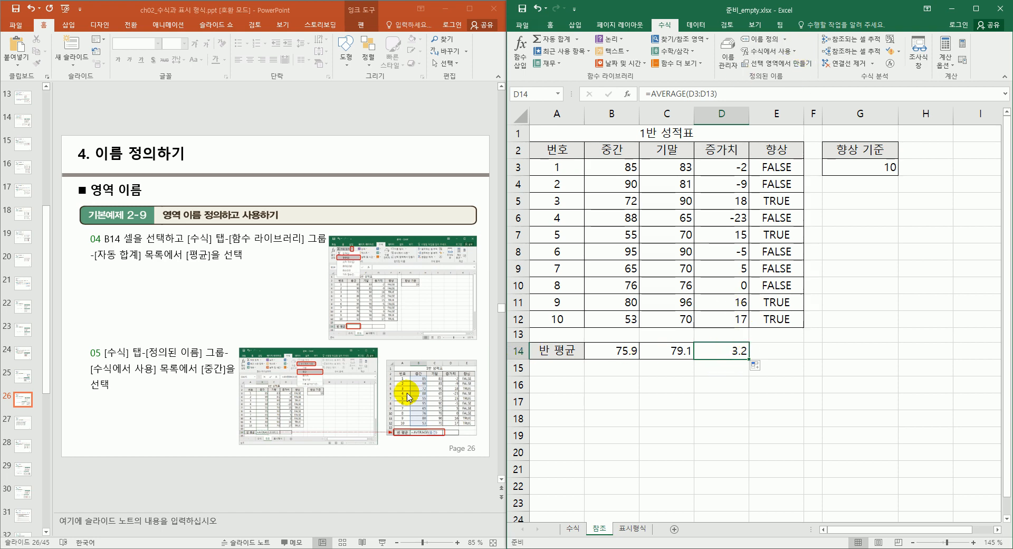
Advance the PowerPoint slides to Page 28 on display formats and open the 표시형식 sheet in the Excel workbook
scroll(407, 394, "down", 1)
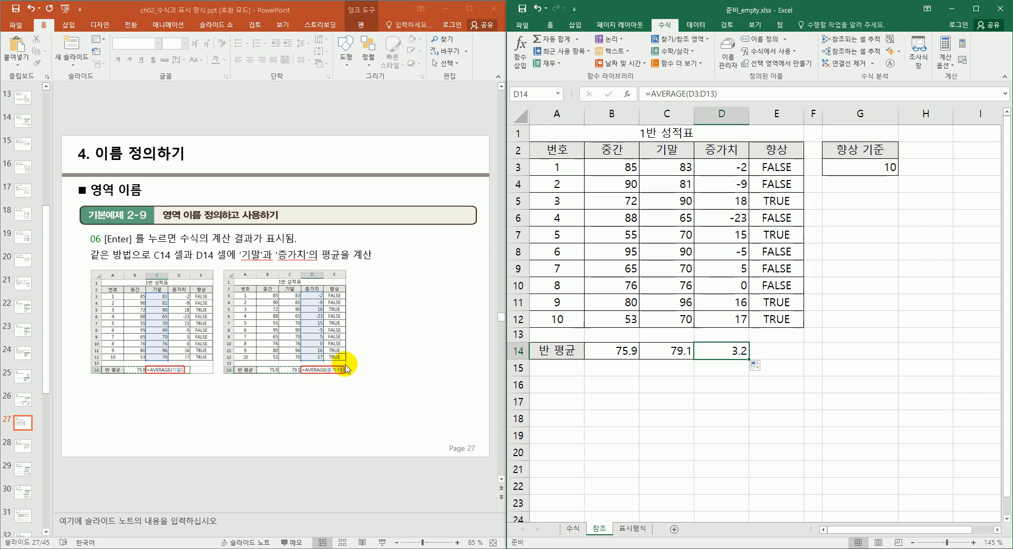
scroll(346, 366, "down", 1)
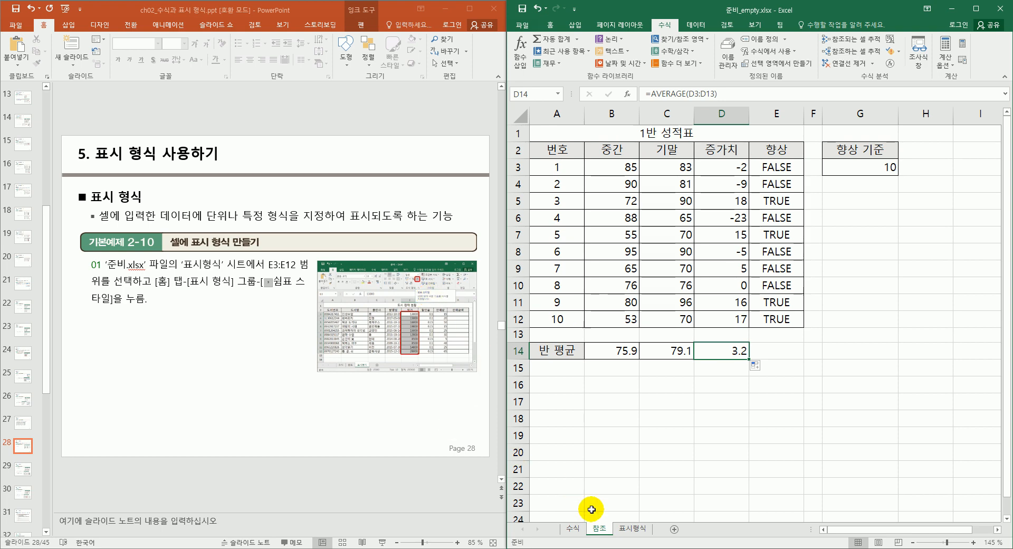
left_click(632, 529)
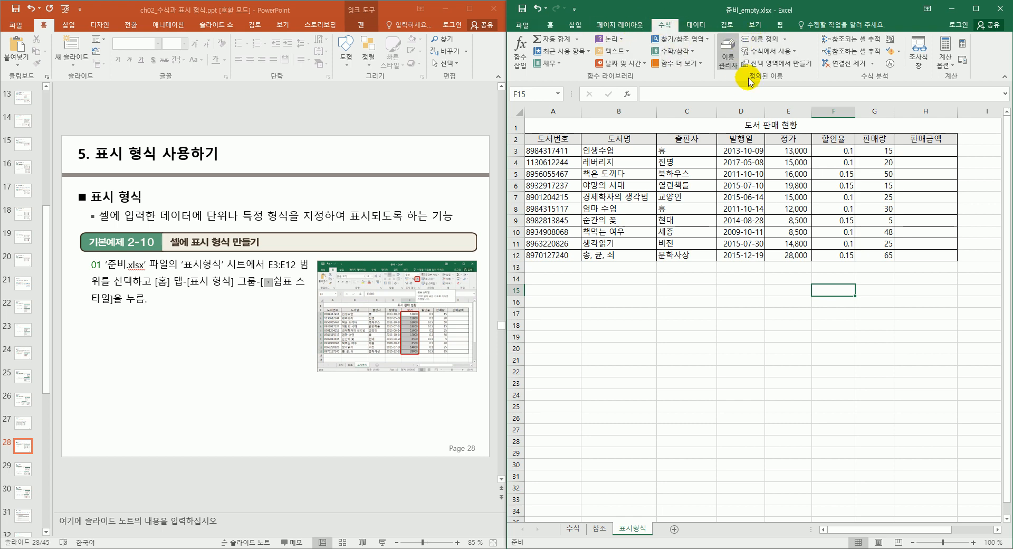
Open the Format Cells dialog from the alignment group, look through its number format, alignment, font and border settings, and close it
left_click(551, 27)
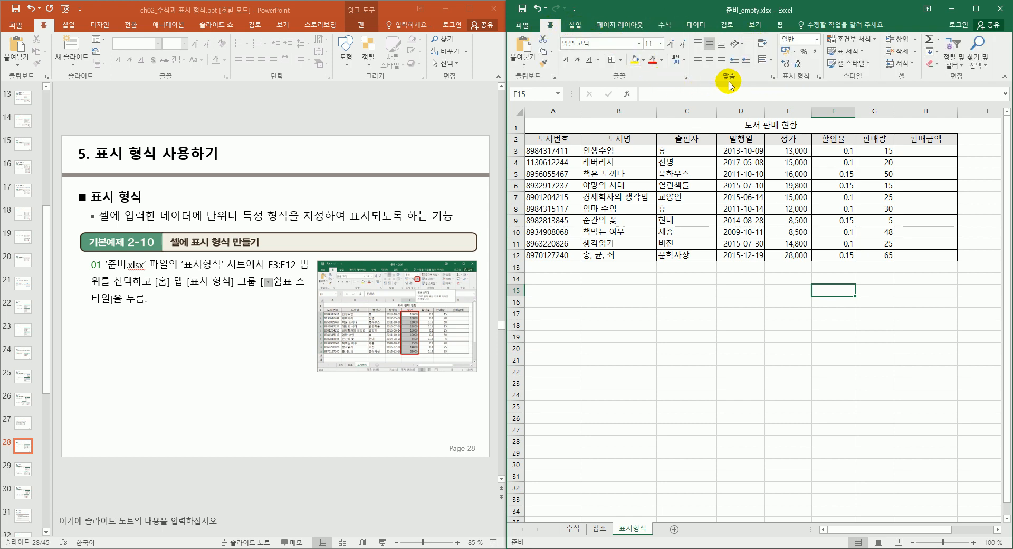
left_click(773, 78)
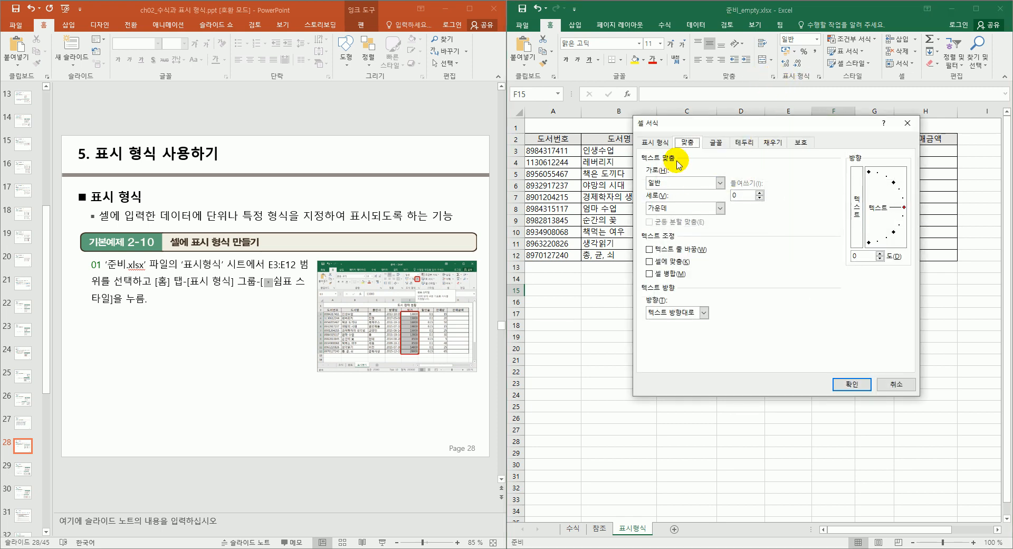
left_click(658, 143)
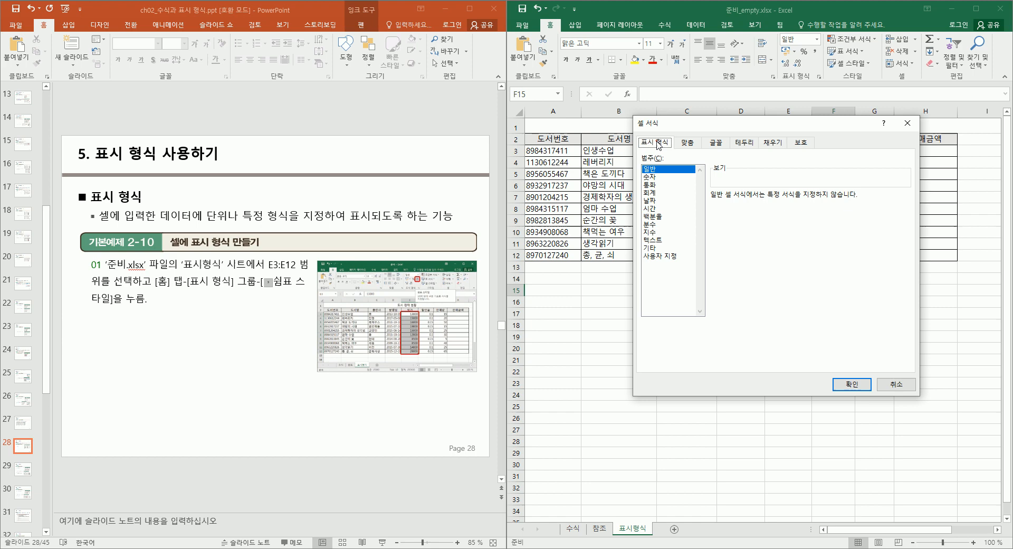
left_click(692, 144)
left_click(712, 144)
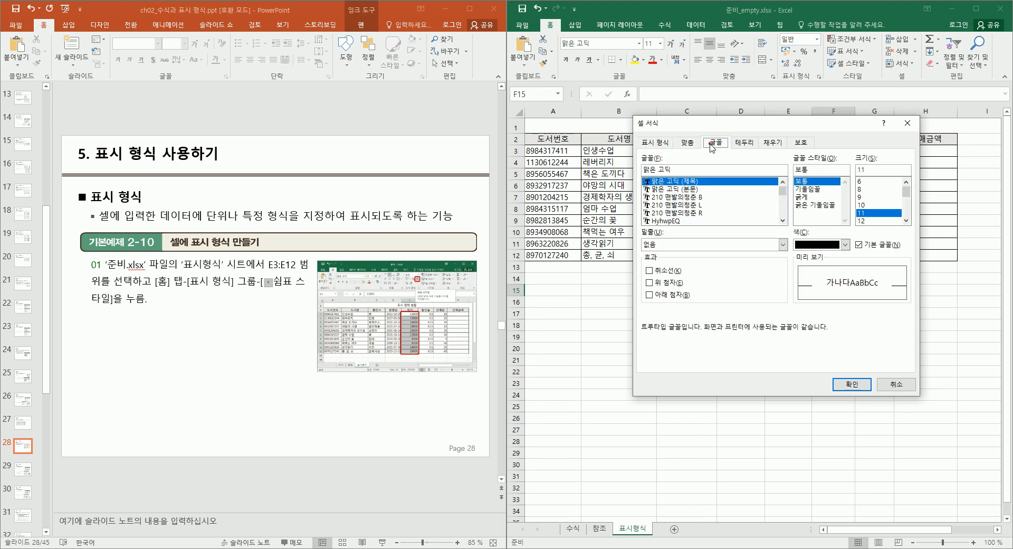
left_click(744, 143)
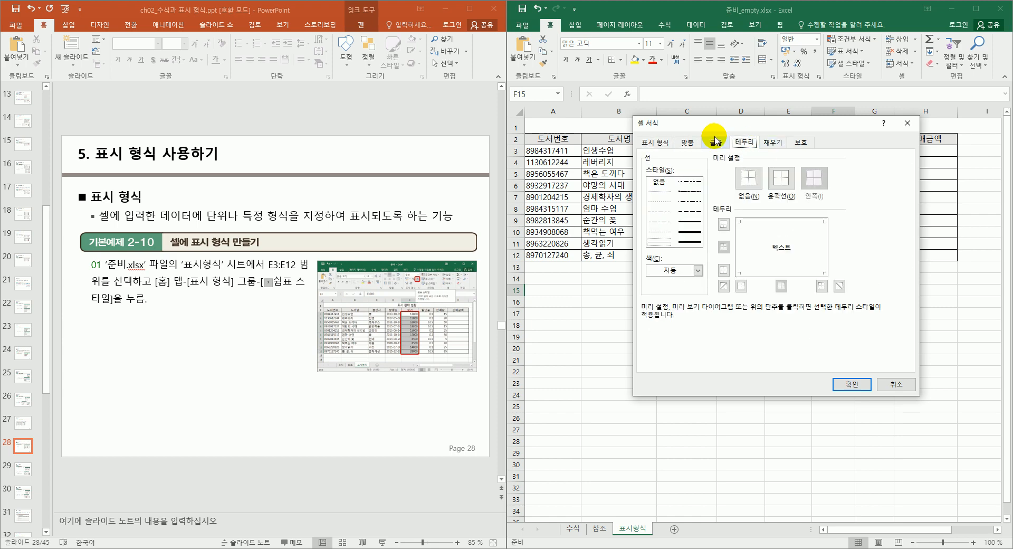
left_click(907, 124)
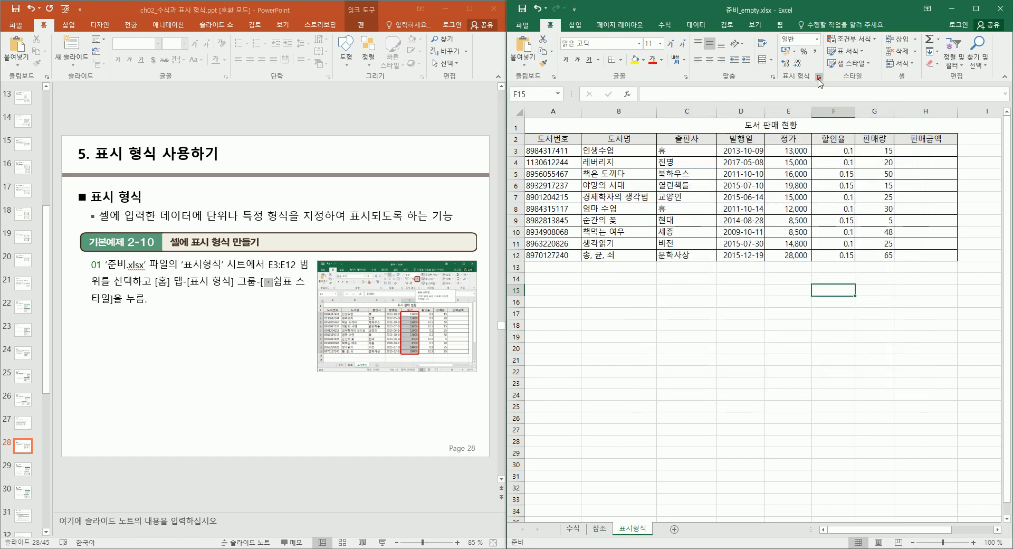
Open the number format settings for B3, preview its text under the General, Text and Number categories, and cancel
left_click(818, 79)
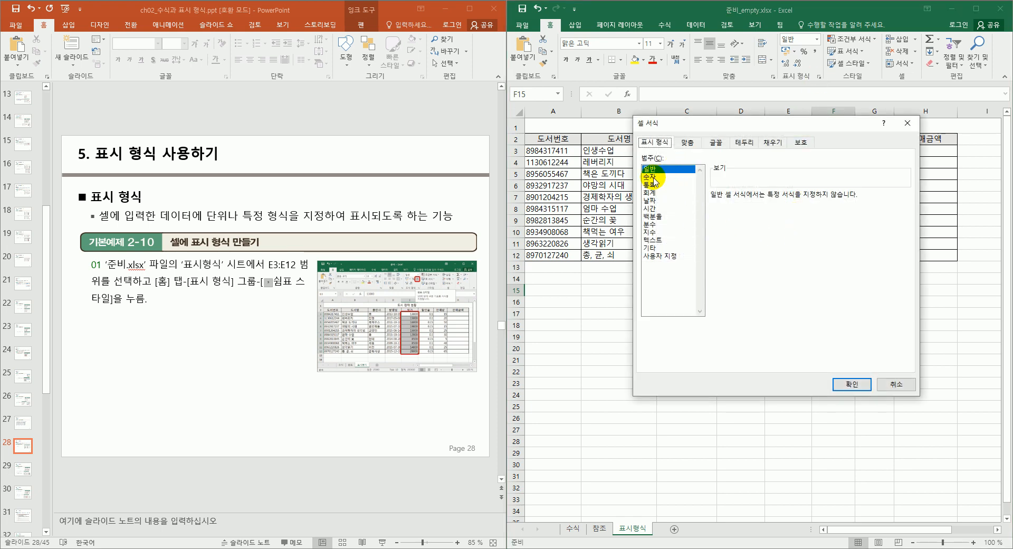
left_click(907, 123)
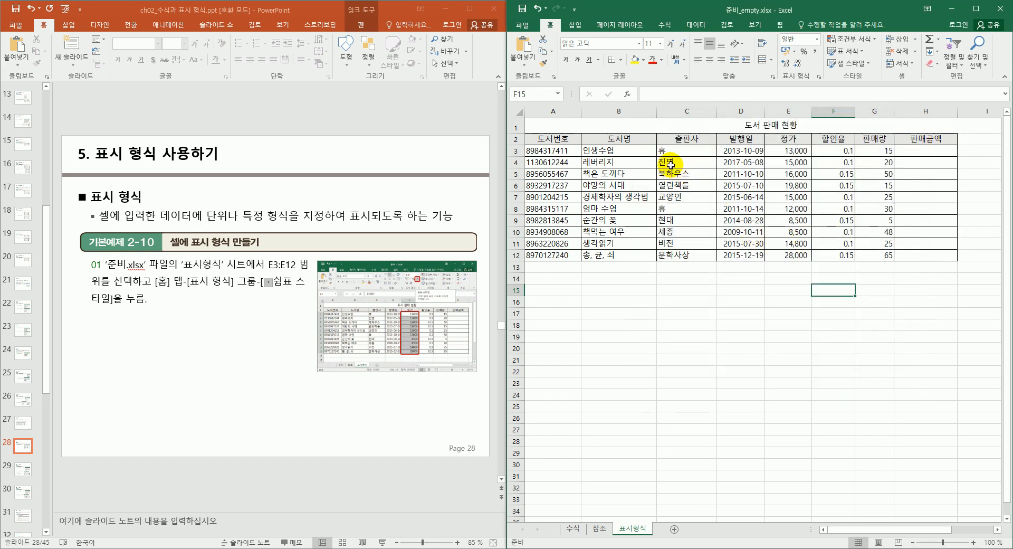
left_click(621, 148)
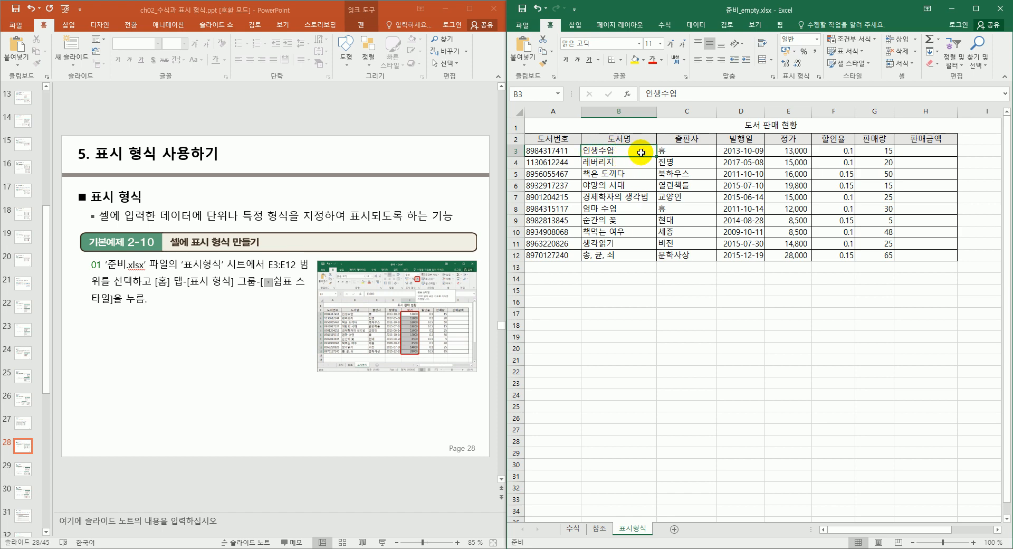
left_click(819, 77)
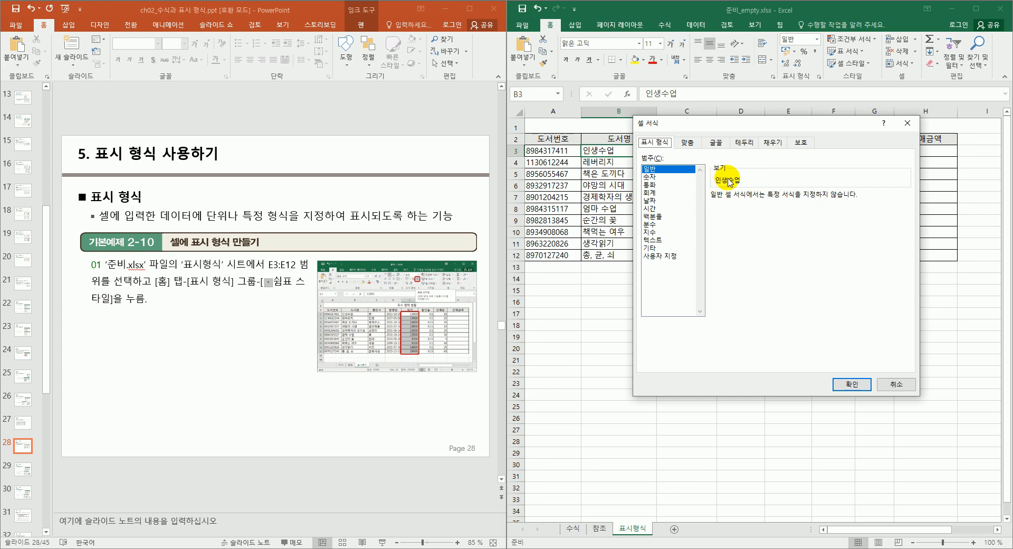
left_click(650, 240)
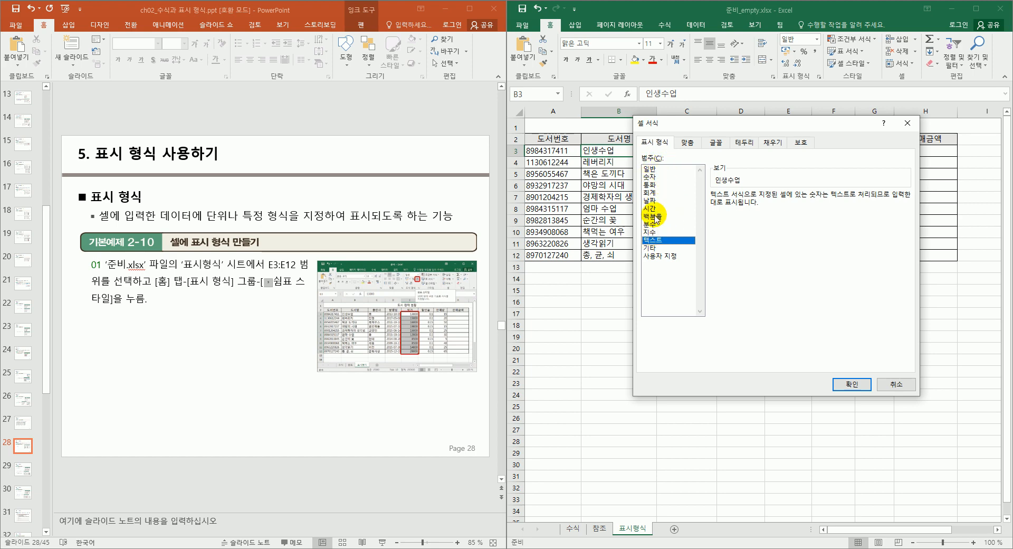
left_click(649, 177)
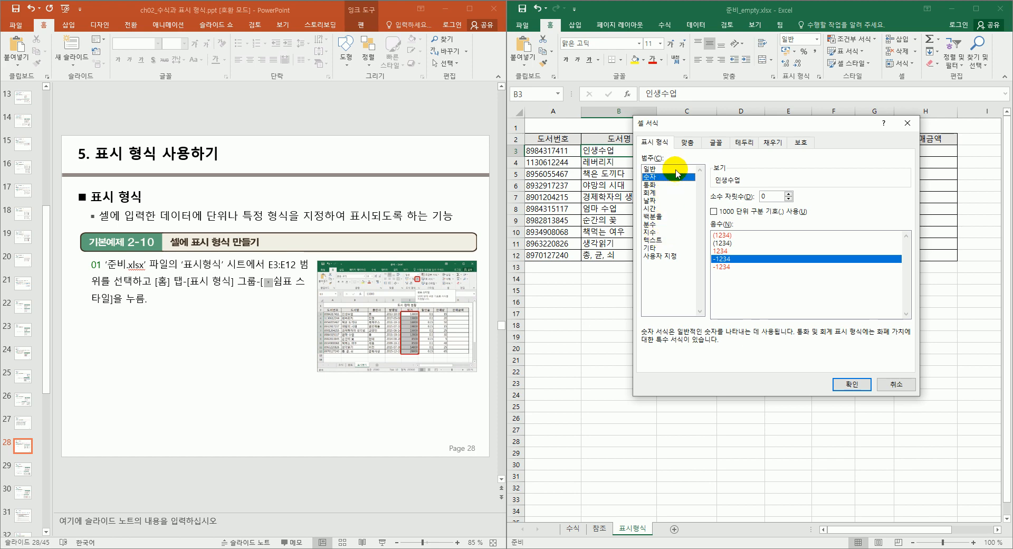
left_click(895, 383)
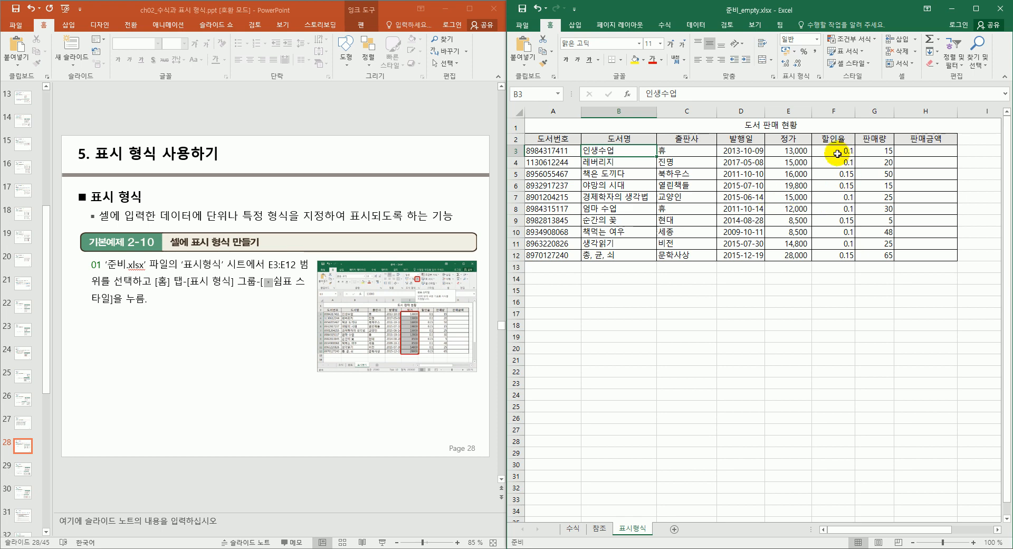
Set the number format of the first list price, E3, to General
left_click(795, 151)
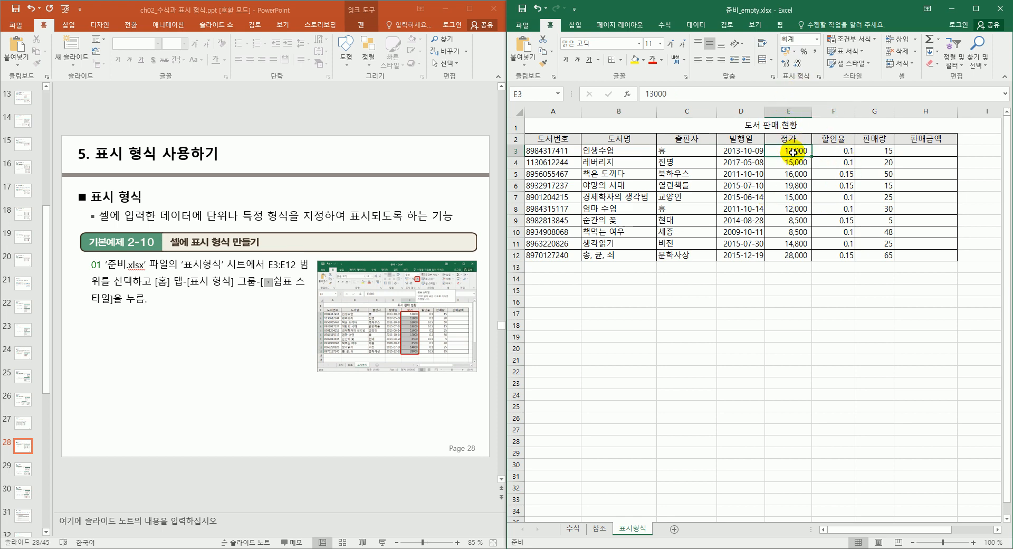
left_click(820, 78)
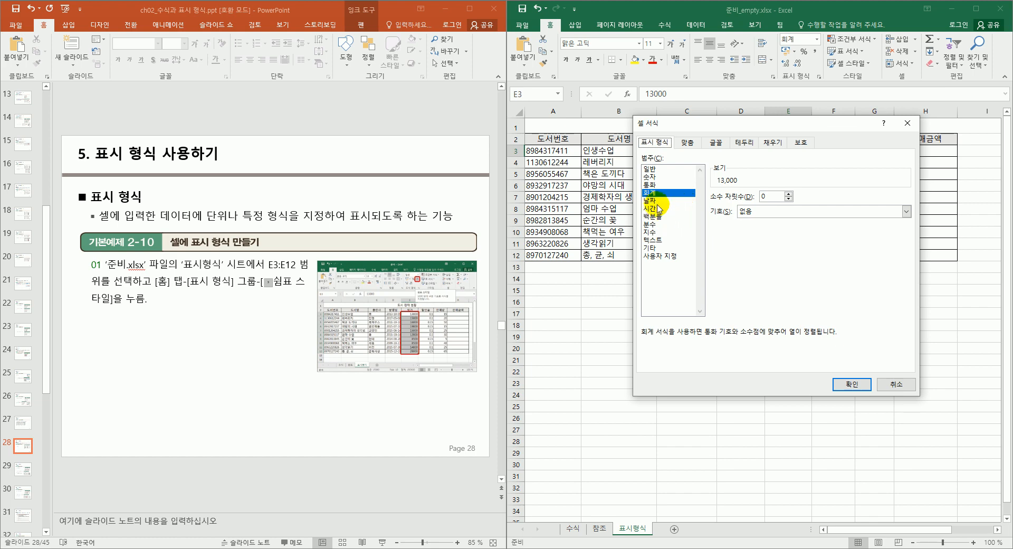
left_click(651, 168)
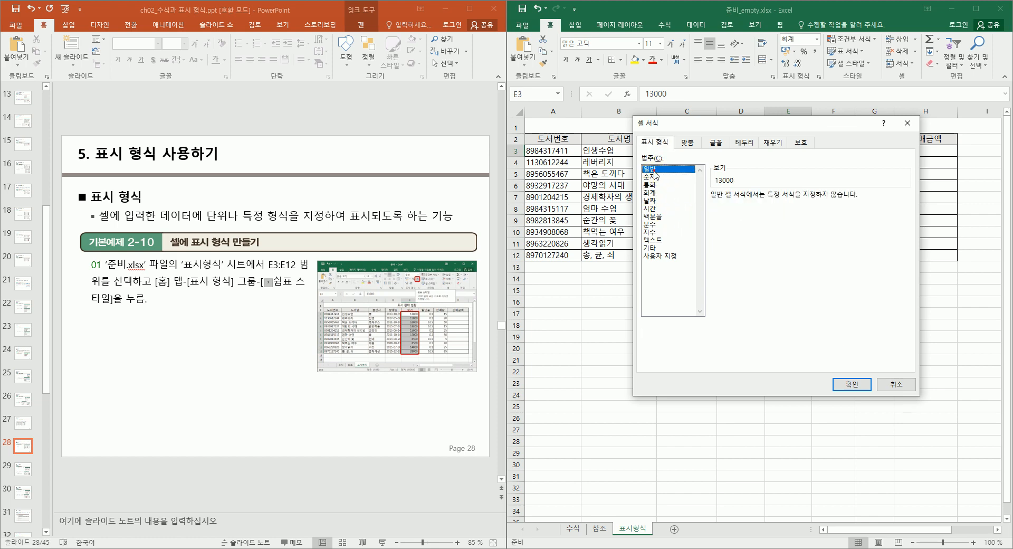
left_click(851, 384)
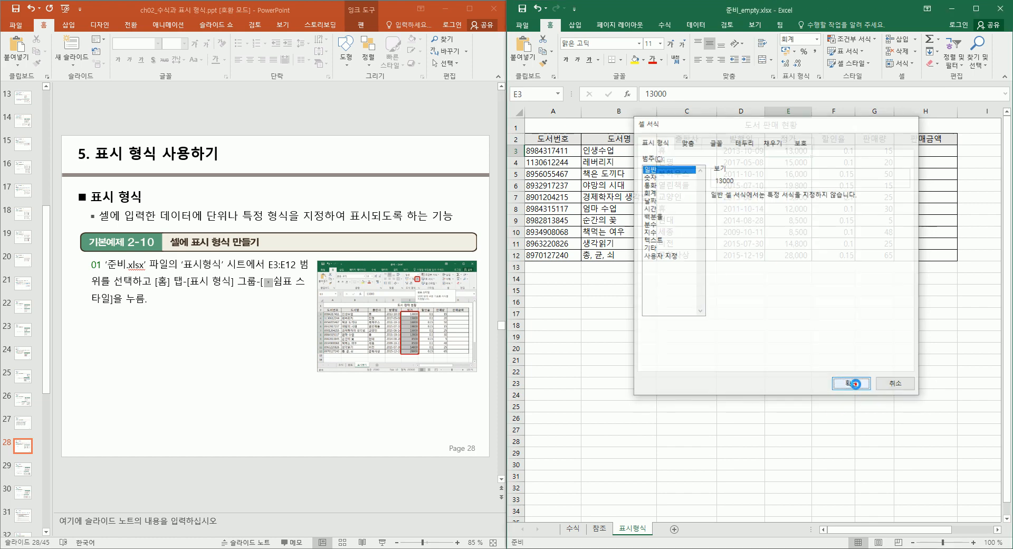
left_click(835, 323)
Try to fill E3 down through the list price column to E12, and undo the fill
left_click(807, 152)
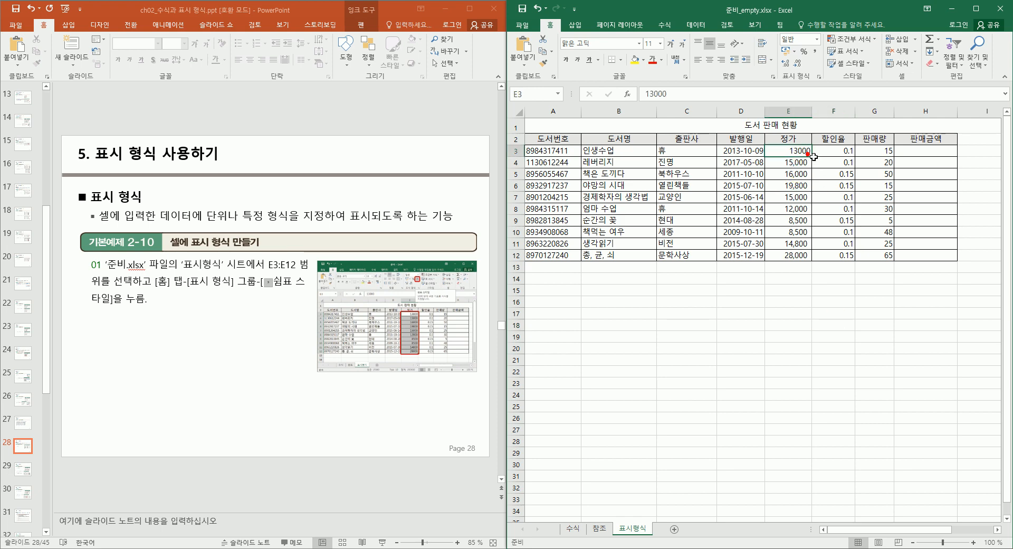
left_click_drag(812, 156, 791, 268)
key("ctrl+z")
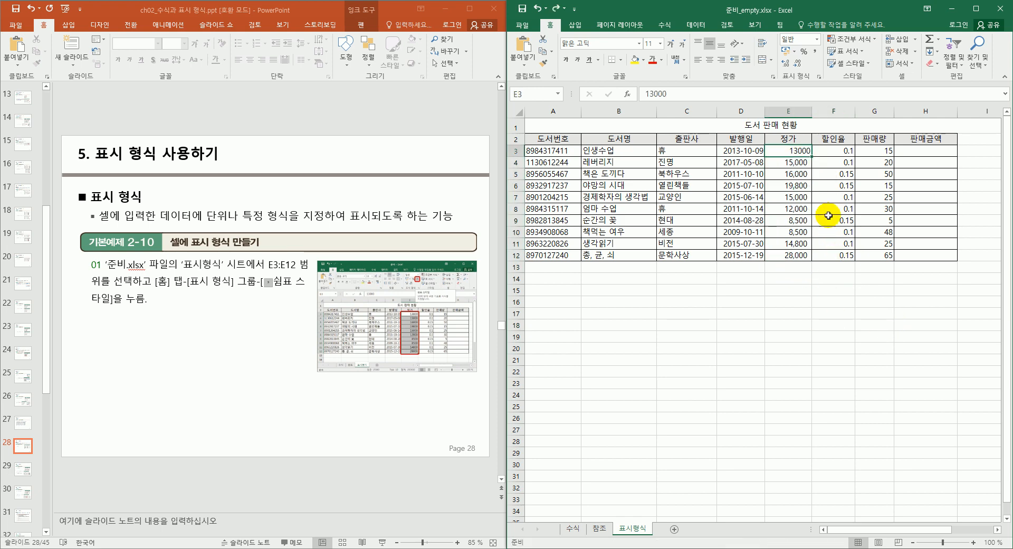
Set the number format of the remaining list prices in E4:E12 to General
left_click(807, 195)
left_click_drag(803, 162, 799, 255)
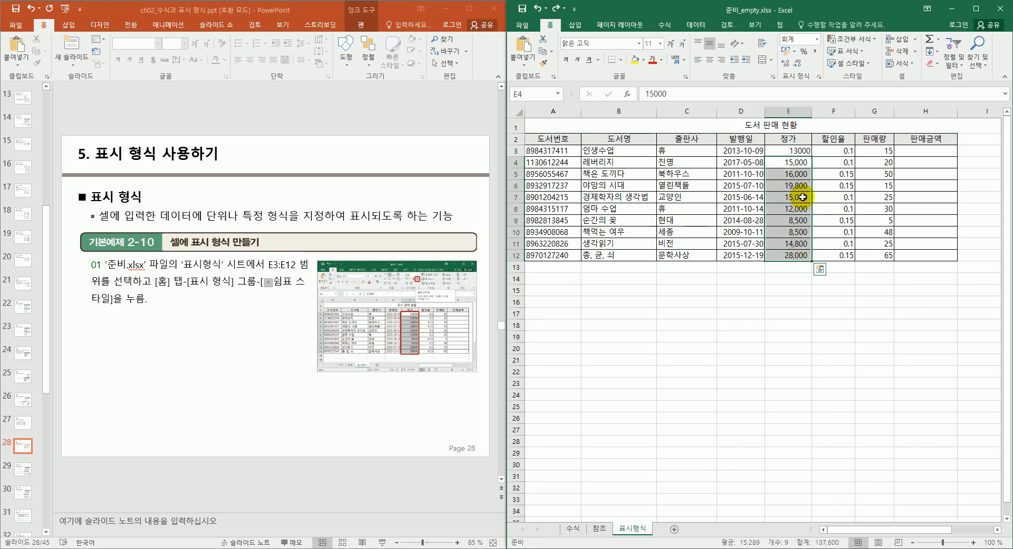
left_click(819, 76)
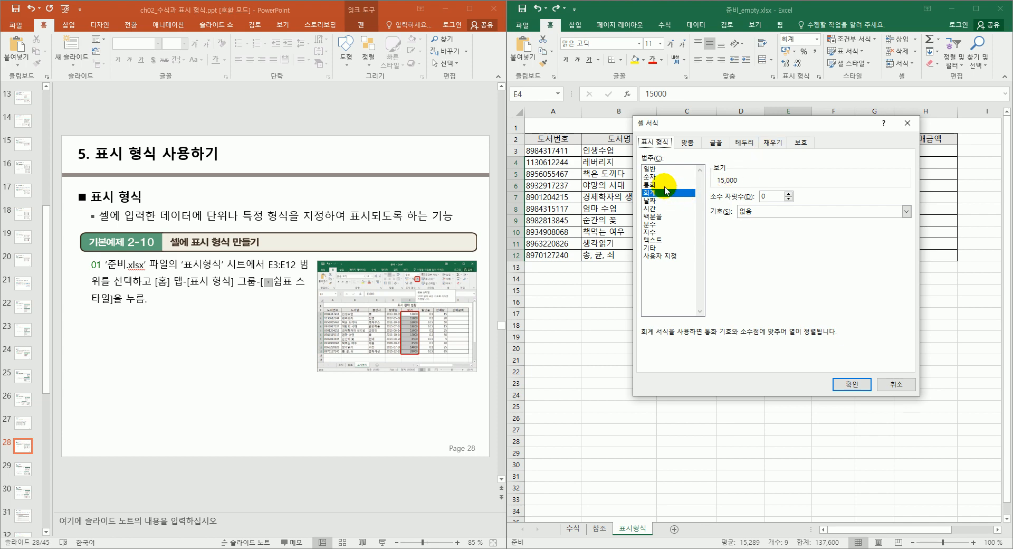
left_click(650, 168)
left_click(852, 384)
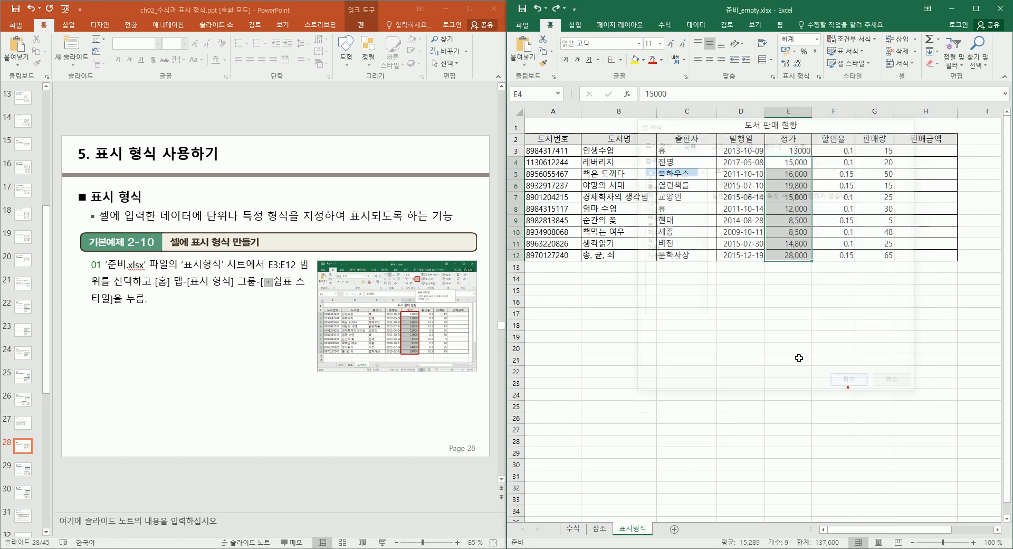
left_click(791, 349)
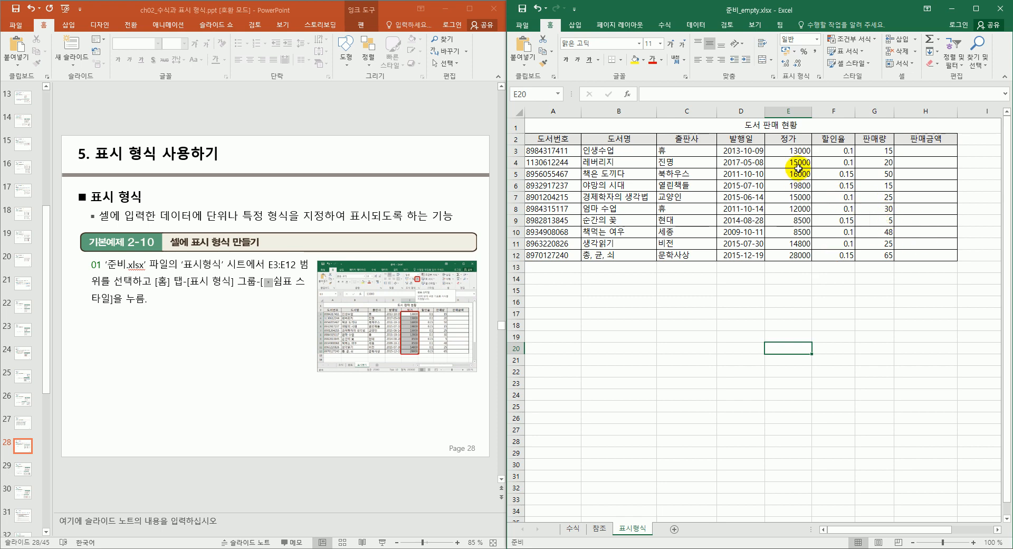
left_click(804, 151)
Enter 13000 in the empty cell E16 to see its default display, and delete it
left_click(781, 304)
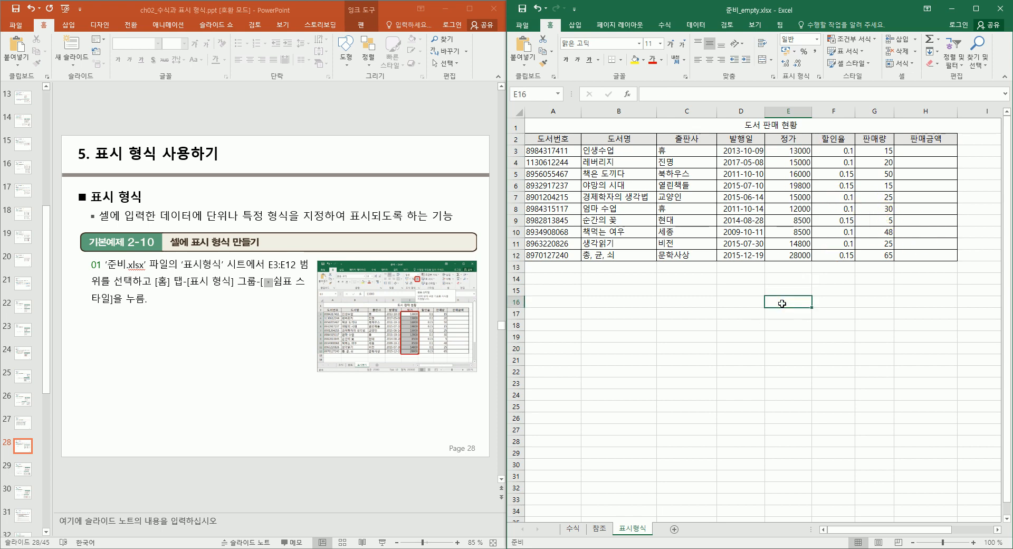
left_click(782, 303)
type("13000")
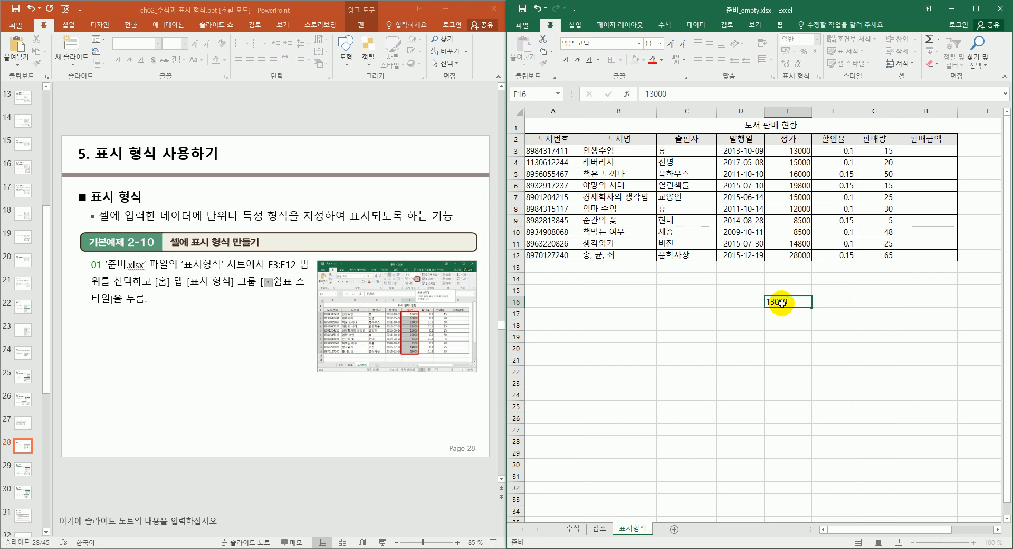
key("Return")
left_click(782, 302)
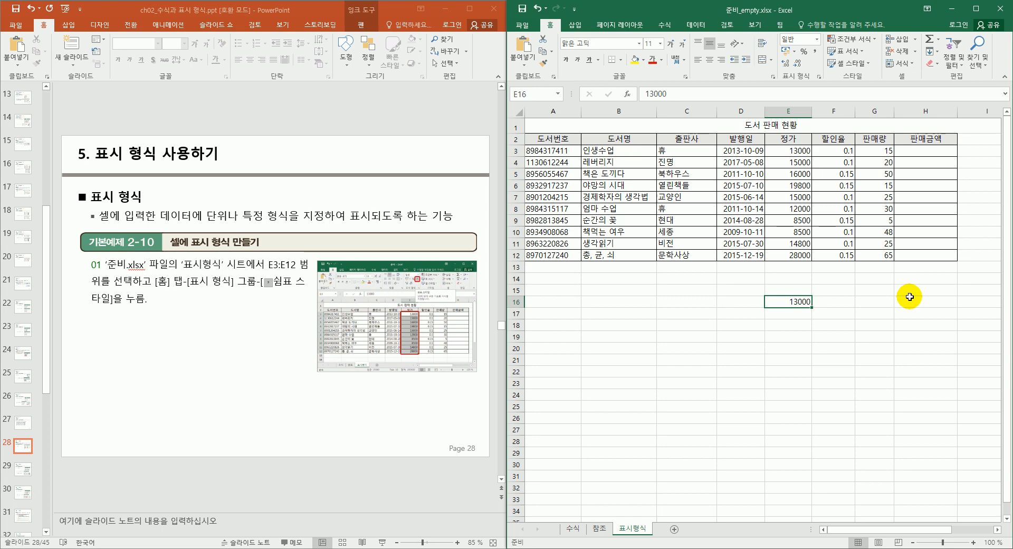
key("Delete")
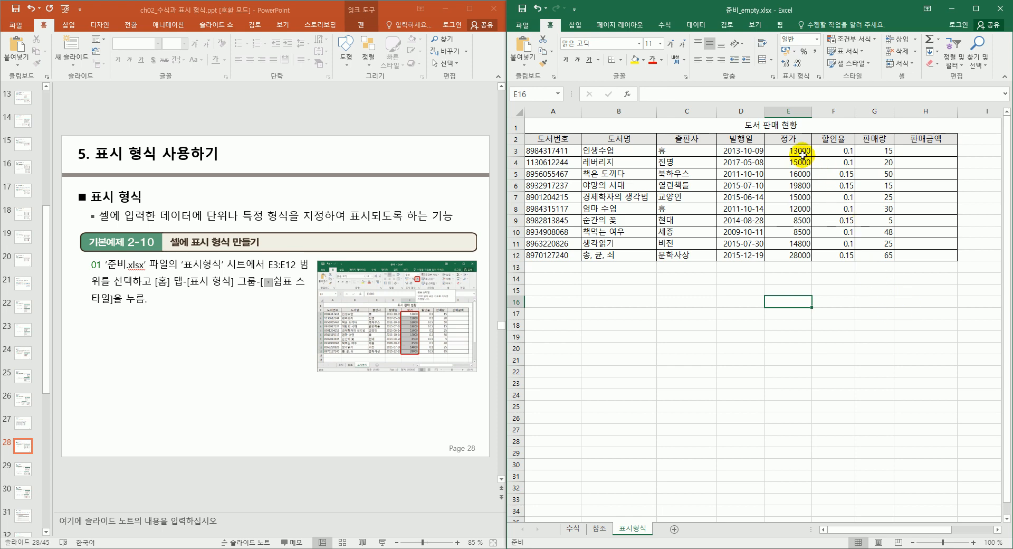
Apply the comma style to the list prices in E3:E12 and advance the PowerPoint slides to Page 29
left_click_drag(800, 152, 793, 257)
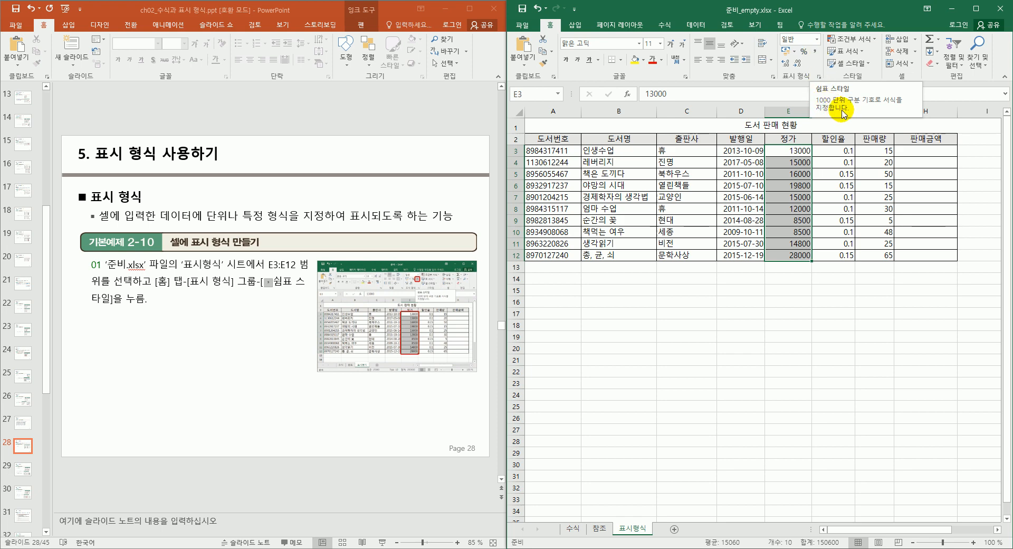
left_click(823, 55)
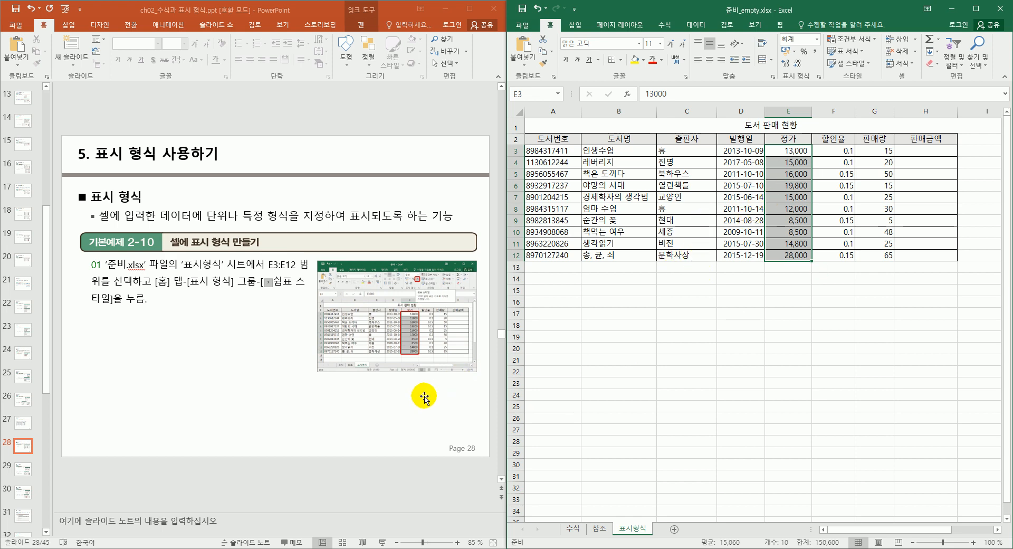
scroll(424, 398, "down", 1)
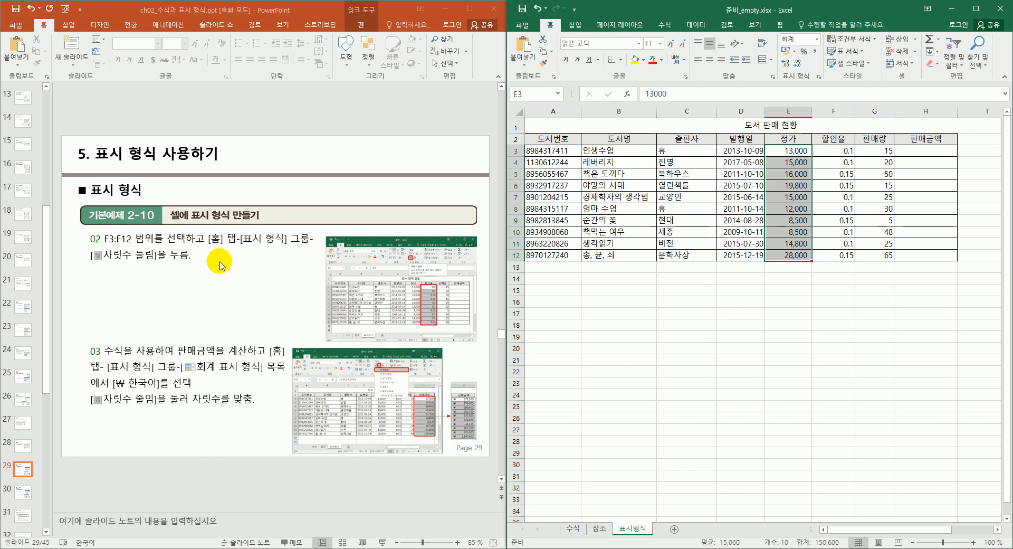
Increase the decimals of the discount rates in F3:F12 to two places
left_click(848, 149)
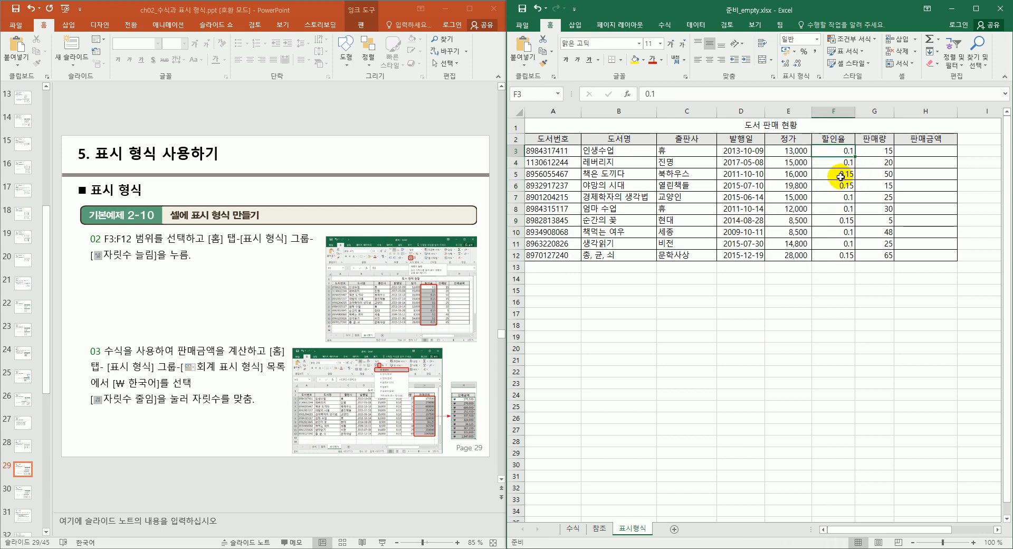
left_click_drag(844, 150, 846, 257)
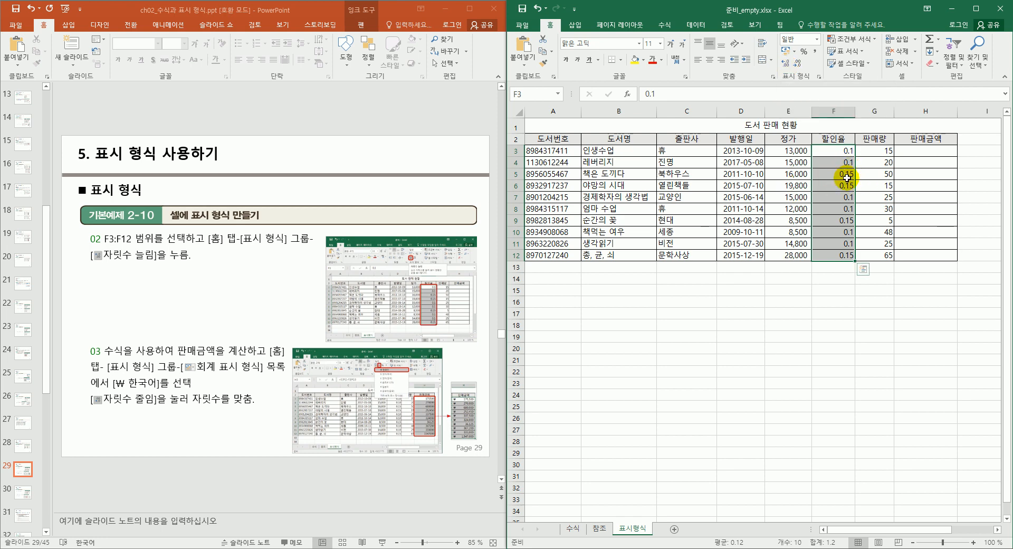
left_click(792, 67)
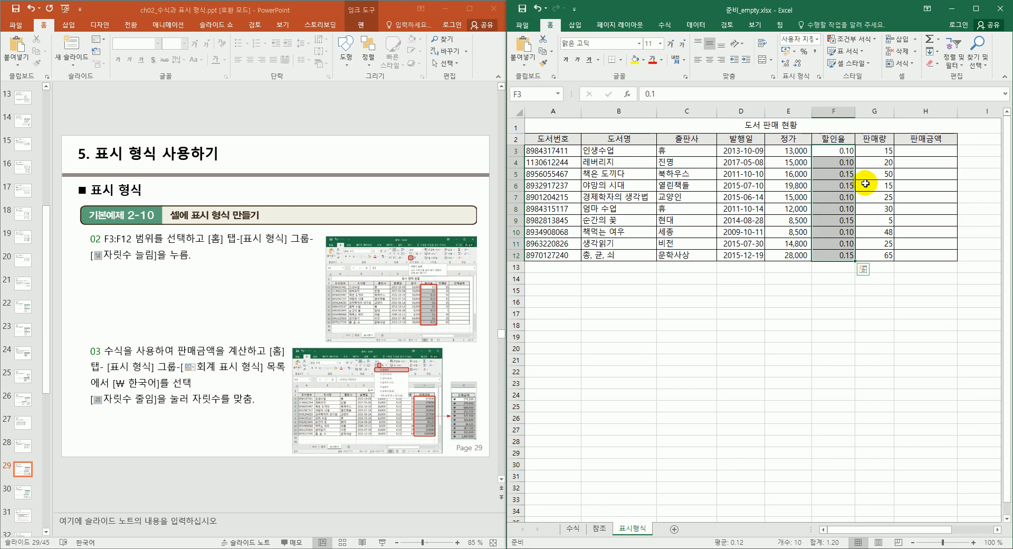
Enter the sales amount formula =E3-(1-F3)*G3 in H3, using the row's list price, discount rate and quantity
left_click(920, 151)
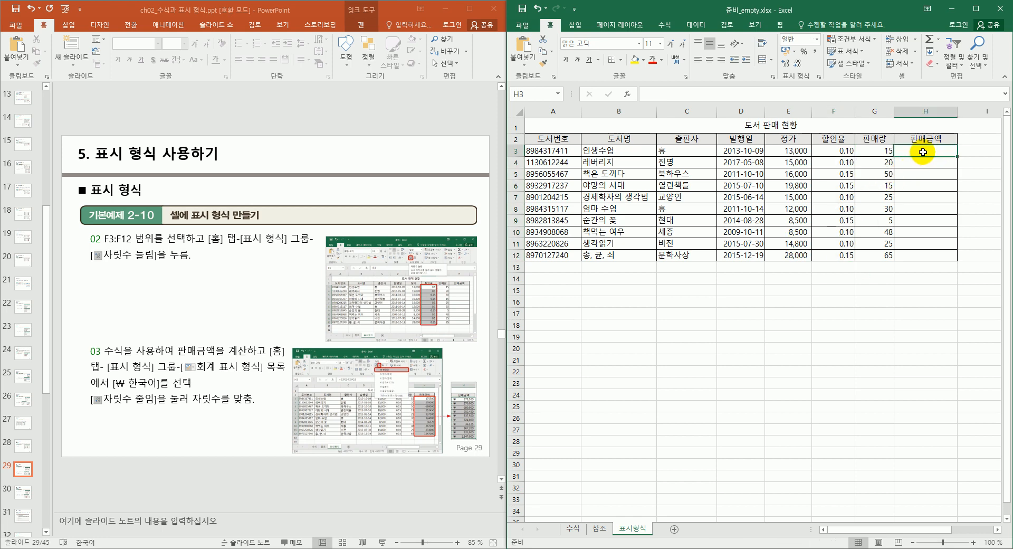
left_click(793, 152)
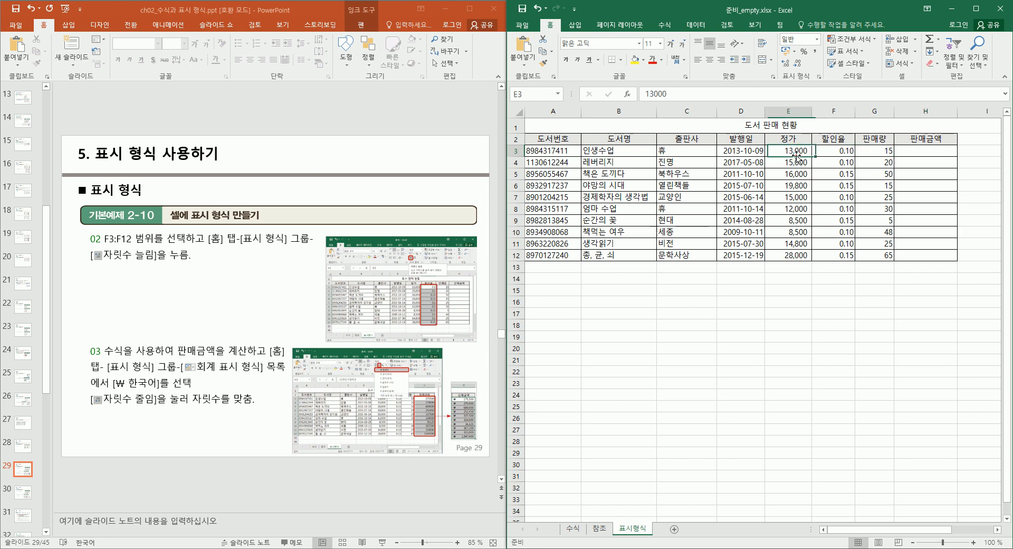
left_click(842, 152)
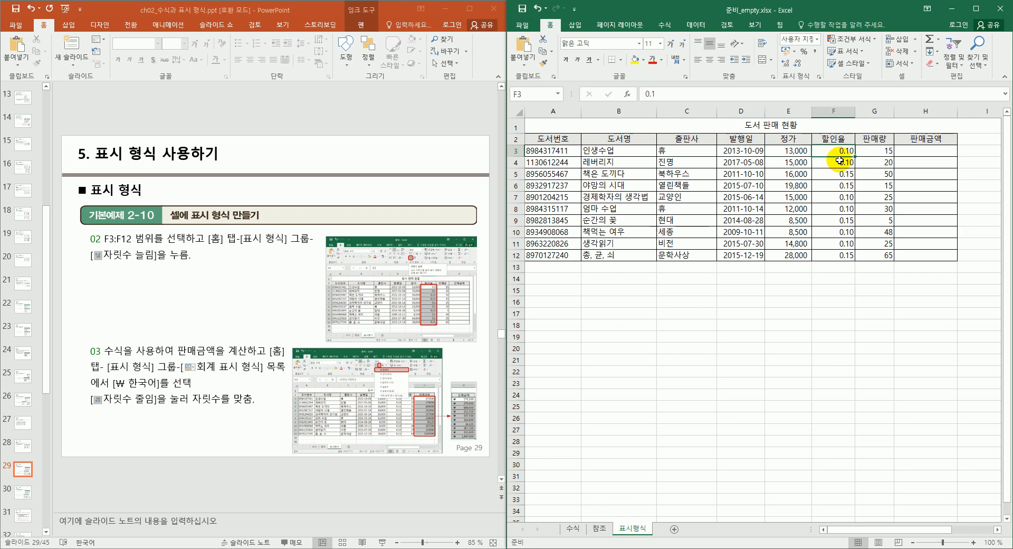
double_click(918, 152)
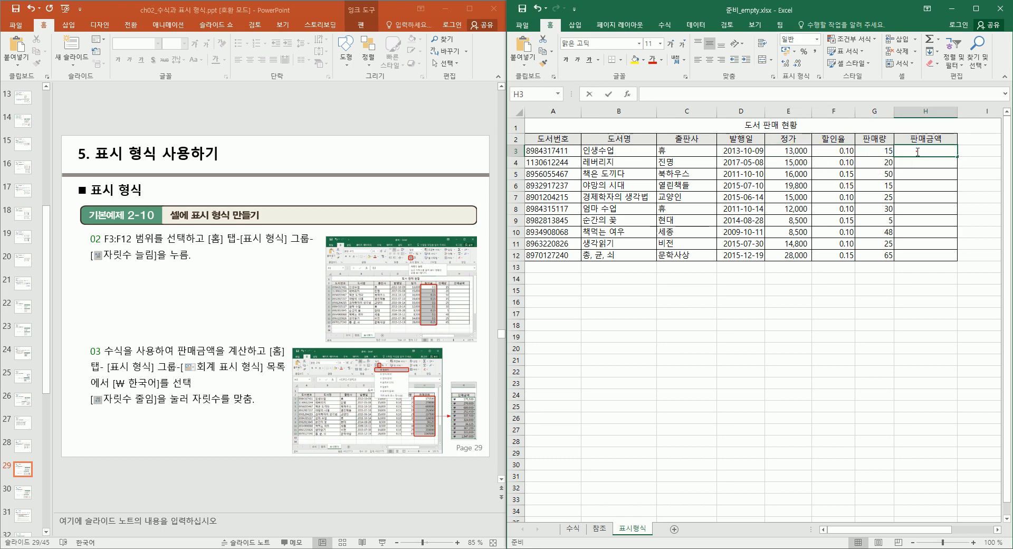
type("=")
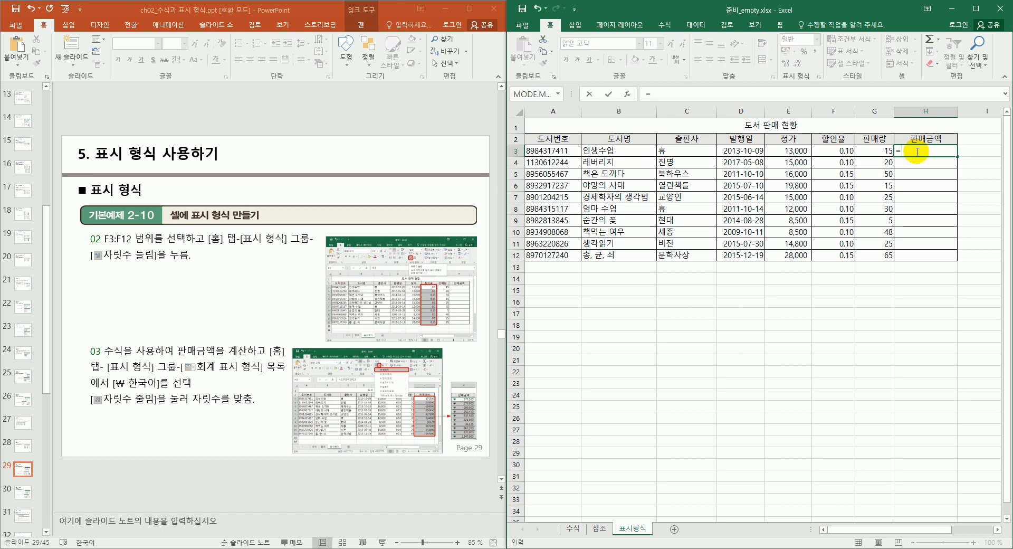
left_click(794, 152)
left_click(795, 152)
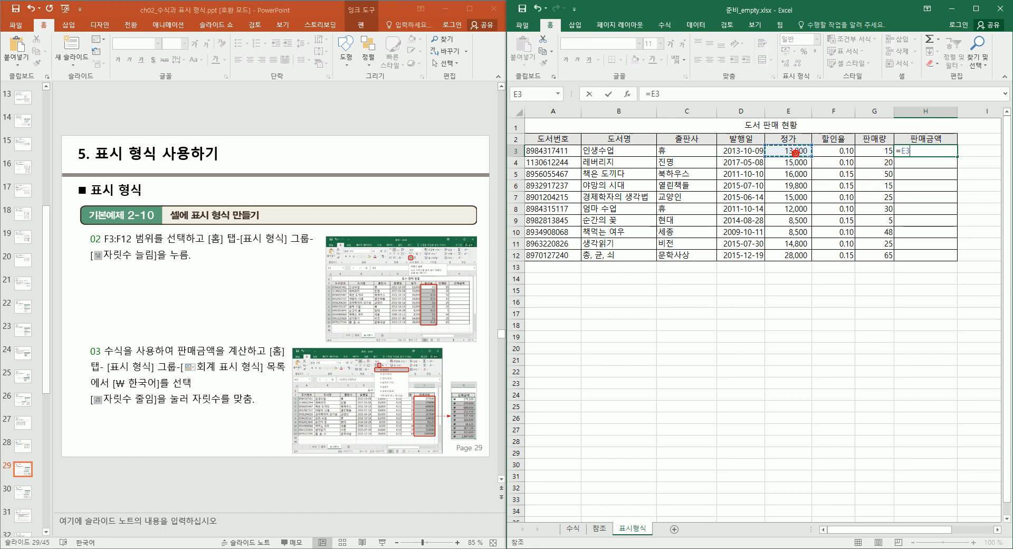
type("-(1-F3)*")
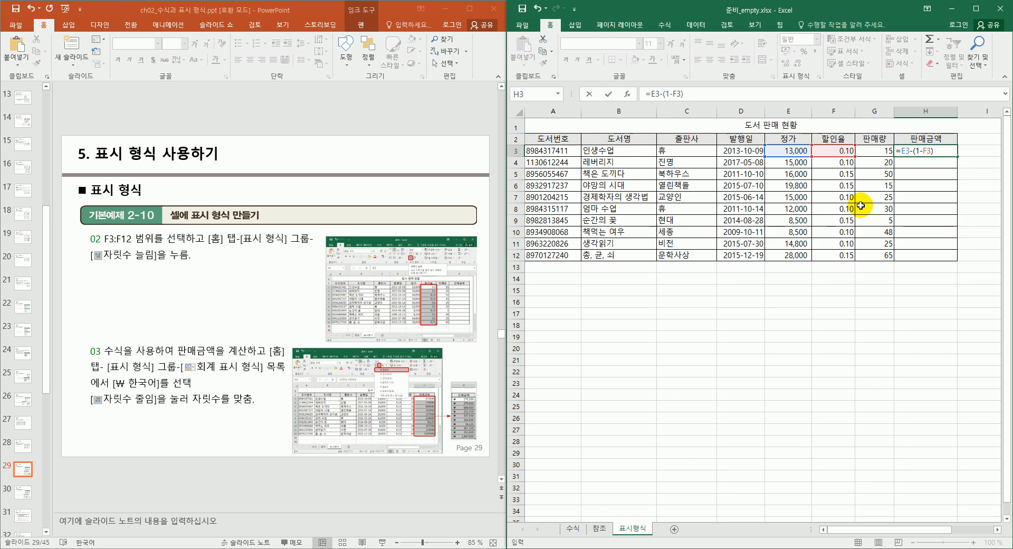
left_click(878, 151)
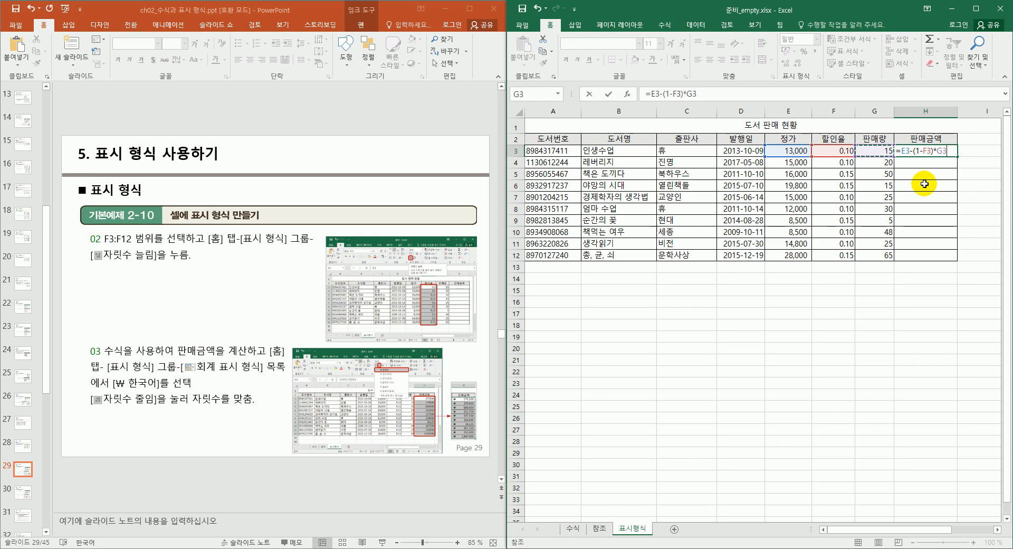
key("Return")
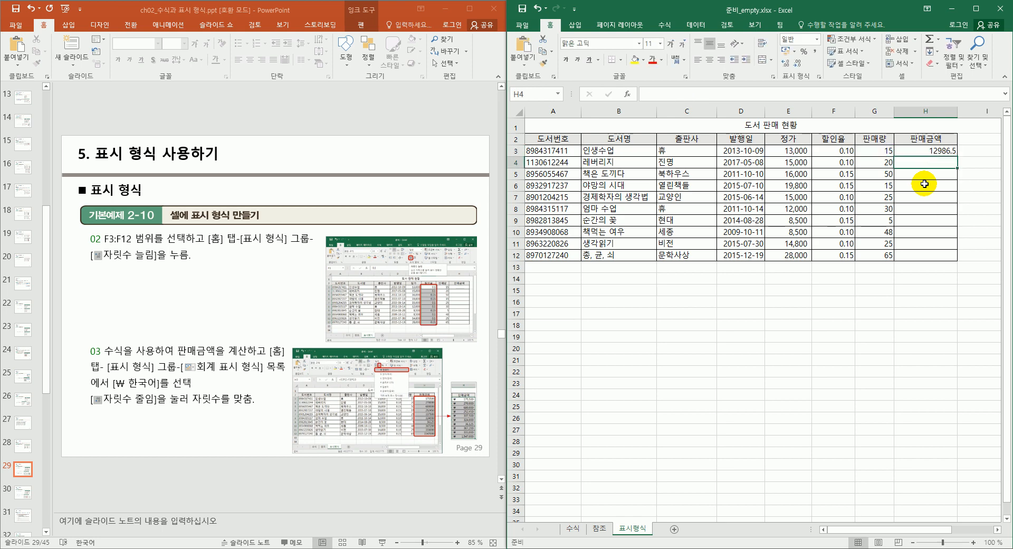
Correct the sales amount formula in H3 to =E3*(1-F3)*G3
left_click(948, 150)
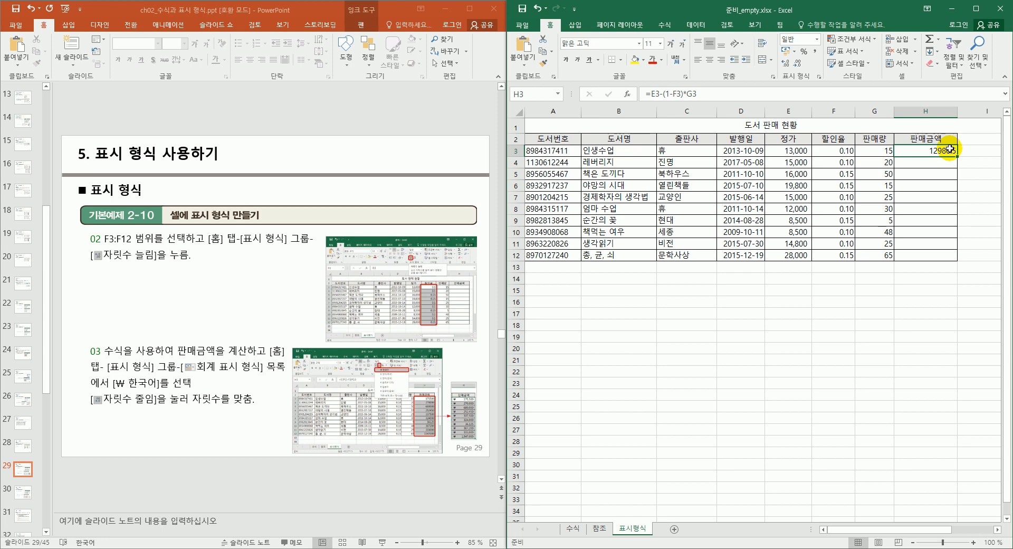
double_click(943, 153)
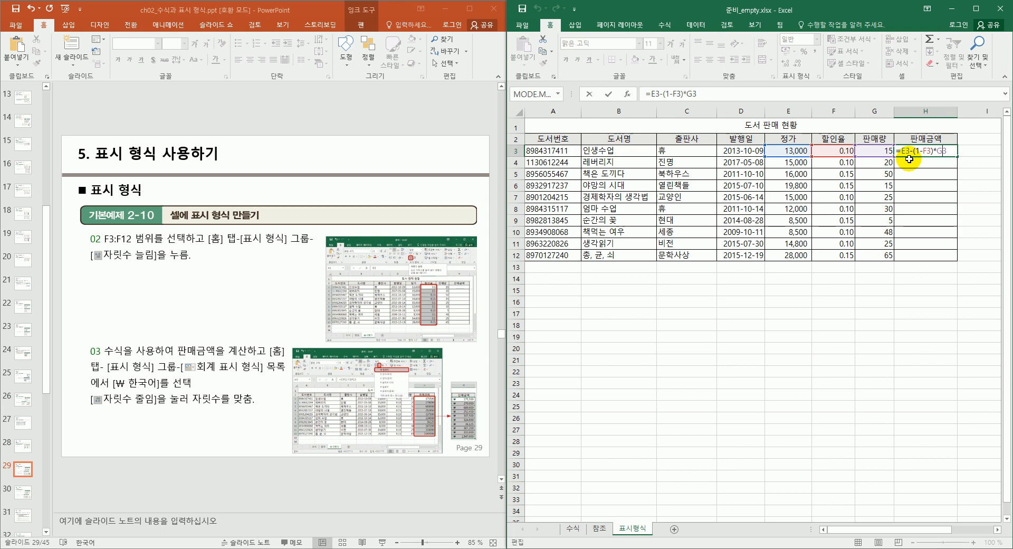
left_click(948, 150)
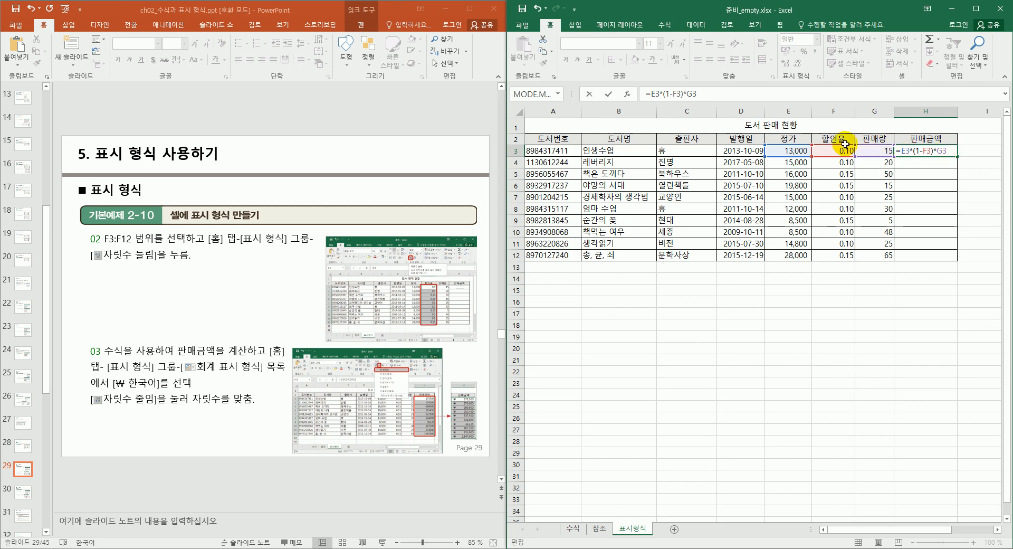
double_click(904, 151)
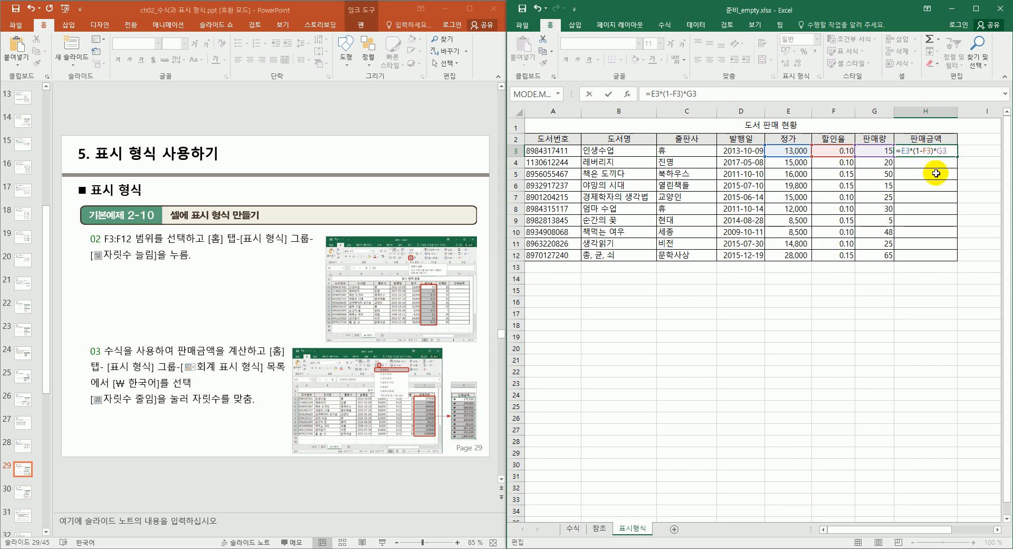
key("ctrl+Return")
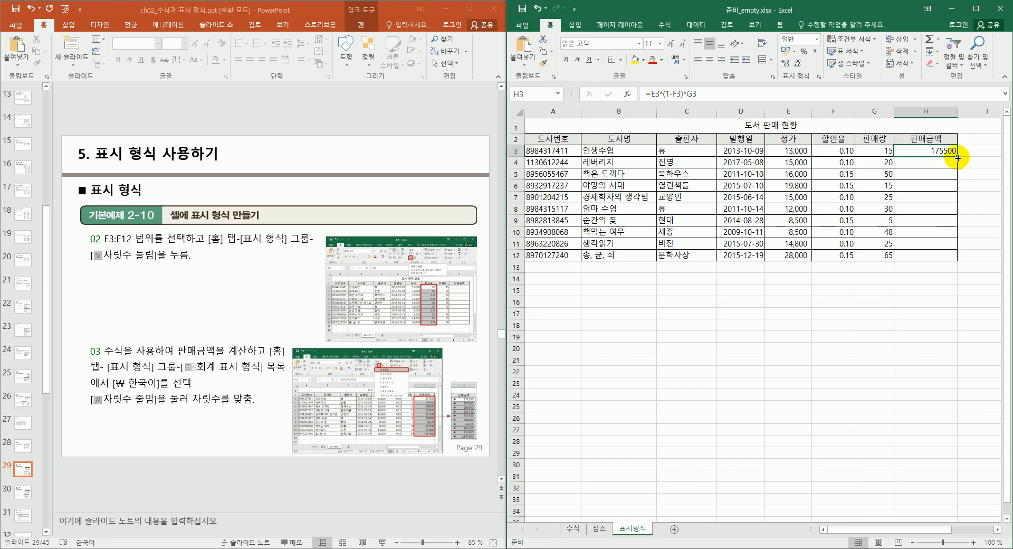
Fill the sales amount formula from H3 down to H12 and check the cell references in H4
left_click_drag(957, 157, 952, 264)
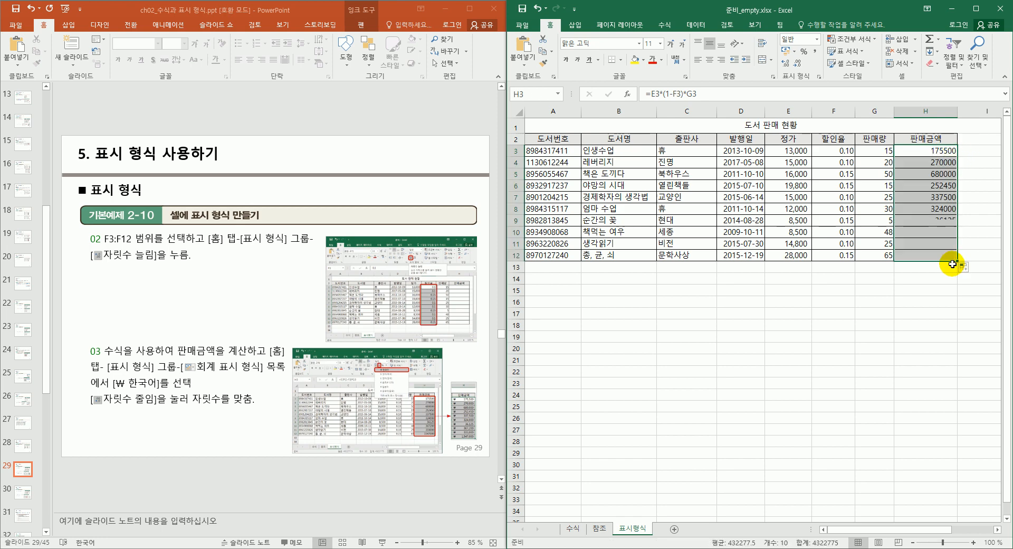
left_click(935, 159)
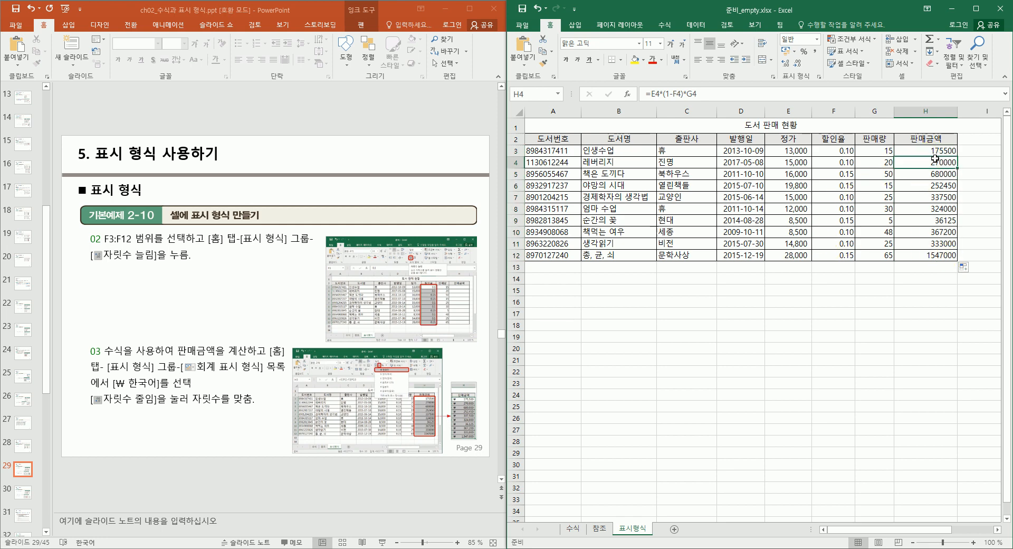
double_click(934, 158)
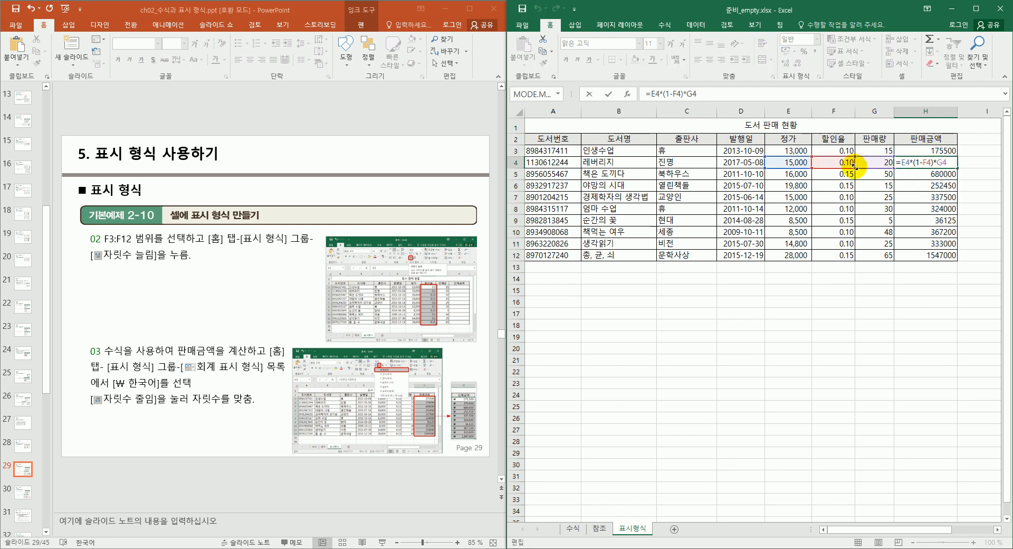
key("Return")
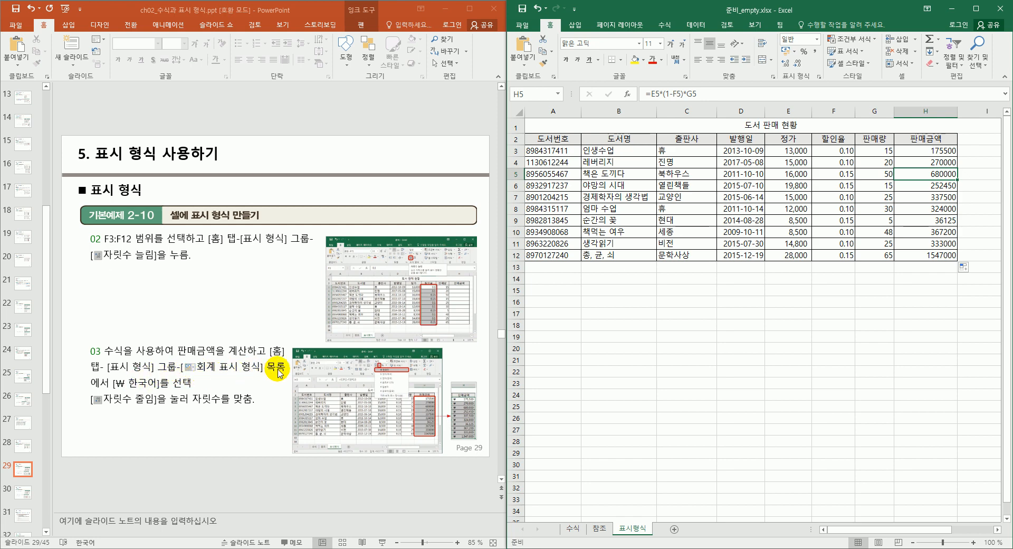
Try the accounting (회계) format on the single sales amount in H5 and undo it
left_click(817, 39)
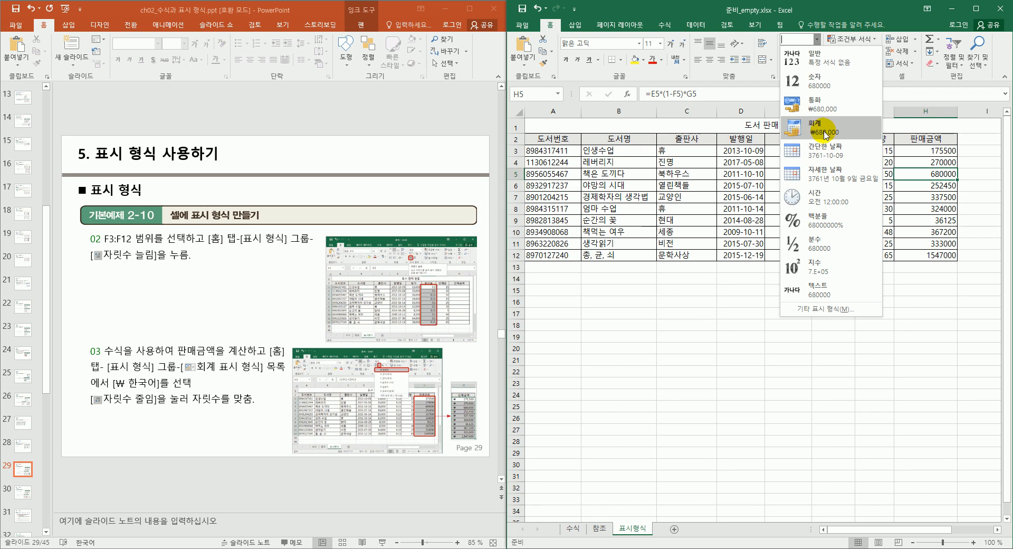
left_click(827, 131)
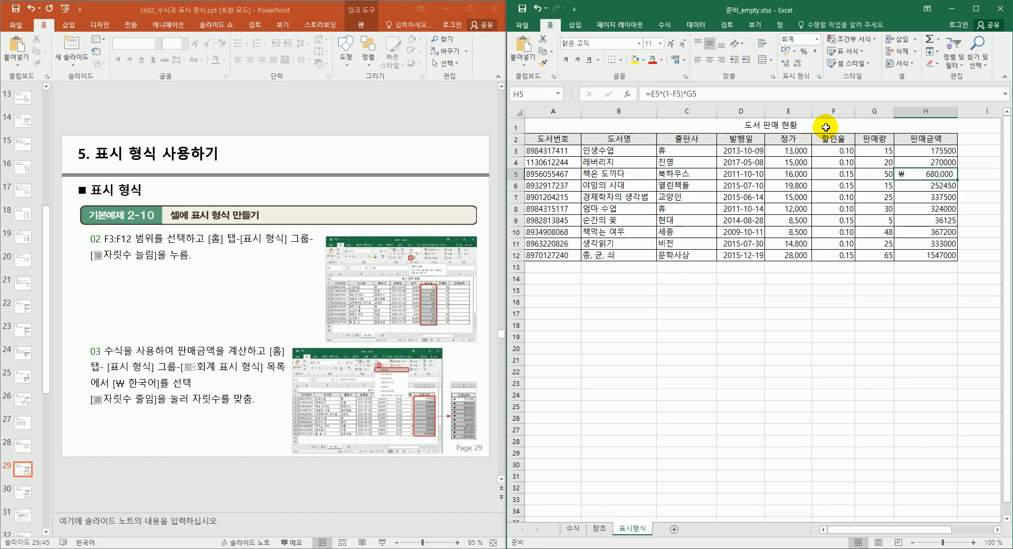
left_click(926, 194)
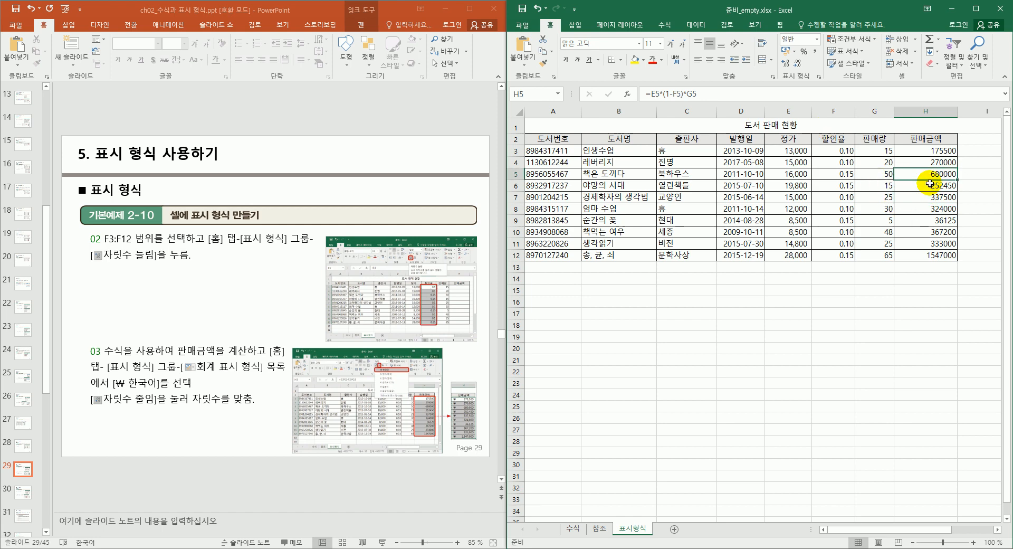
key("ctrl+z")
Apply the accounting (회계) format to the sales amounts in H3:H12 and undo it
left_click_drag(942, 151, 942, 256)
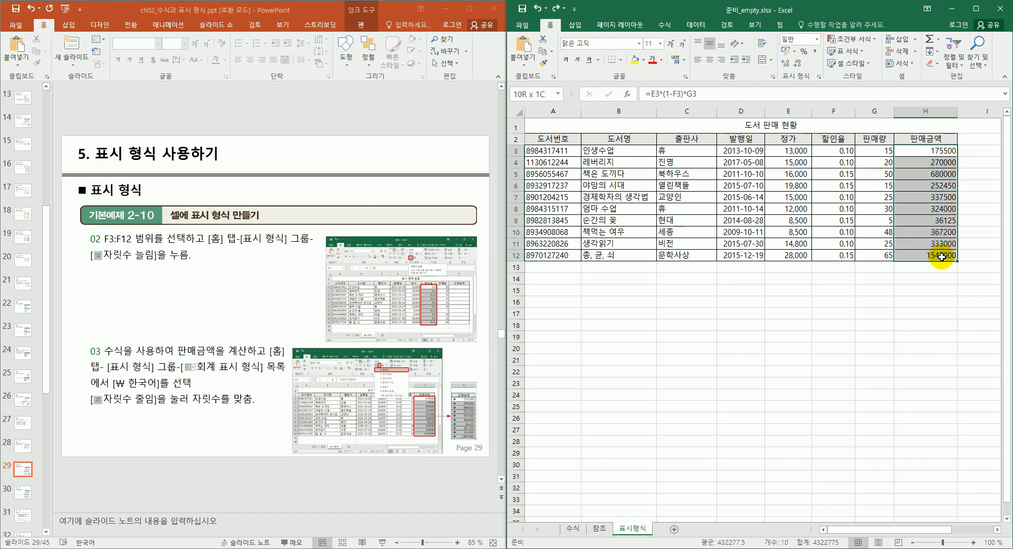
left_click(817, 38)
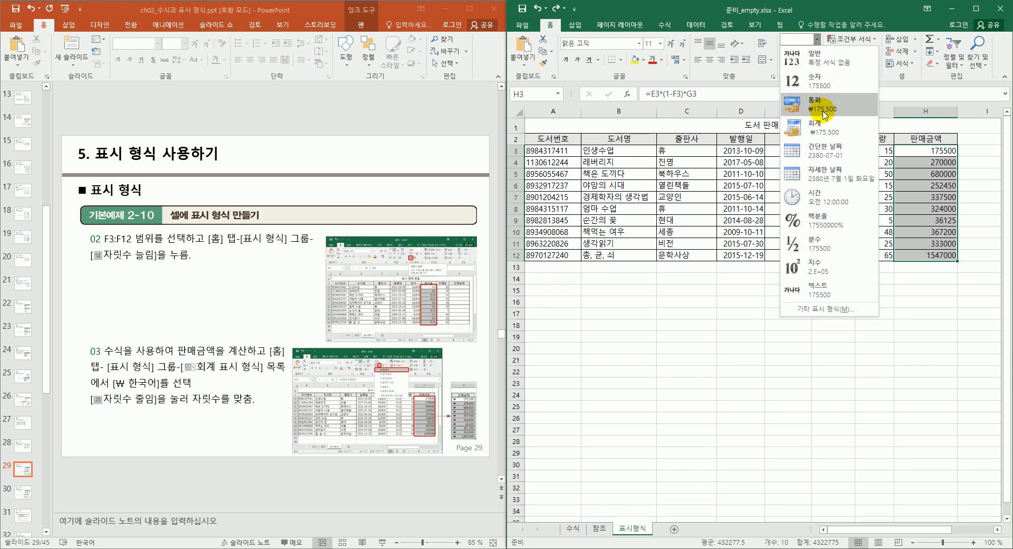
left_click(815, 127)
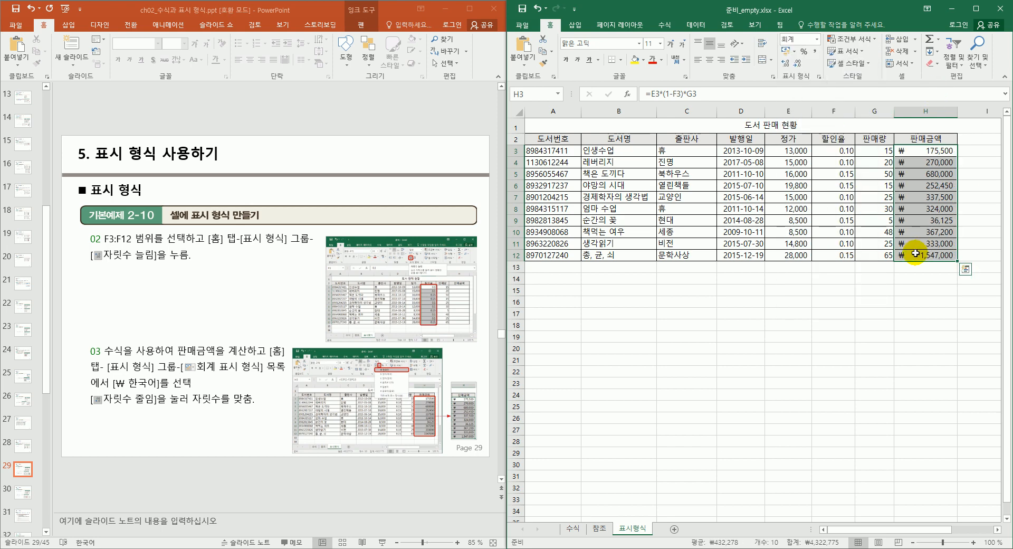
key("ctrl+z")
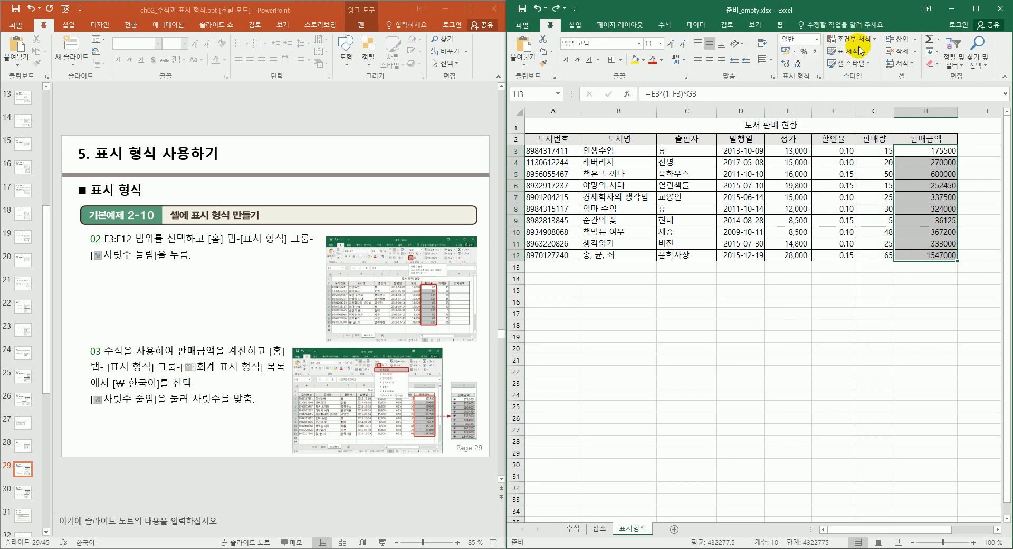
Try the accounting format with the US$ symbol on H3:H12 through the cell format settings, and undo it
left_click(820, 77)
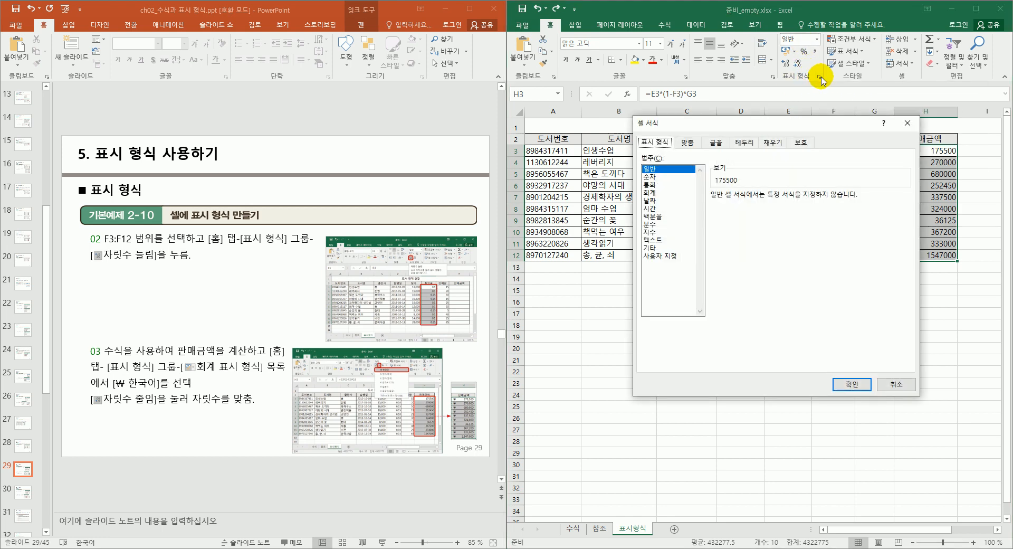
left_click(654, 193)
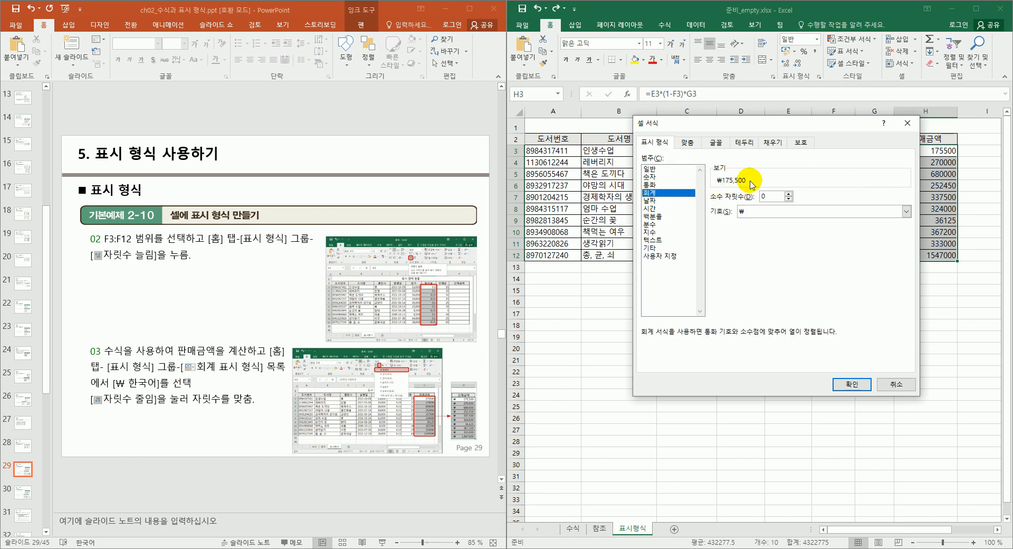
left_click(762, 212)
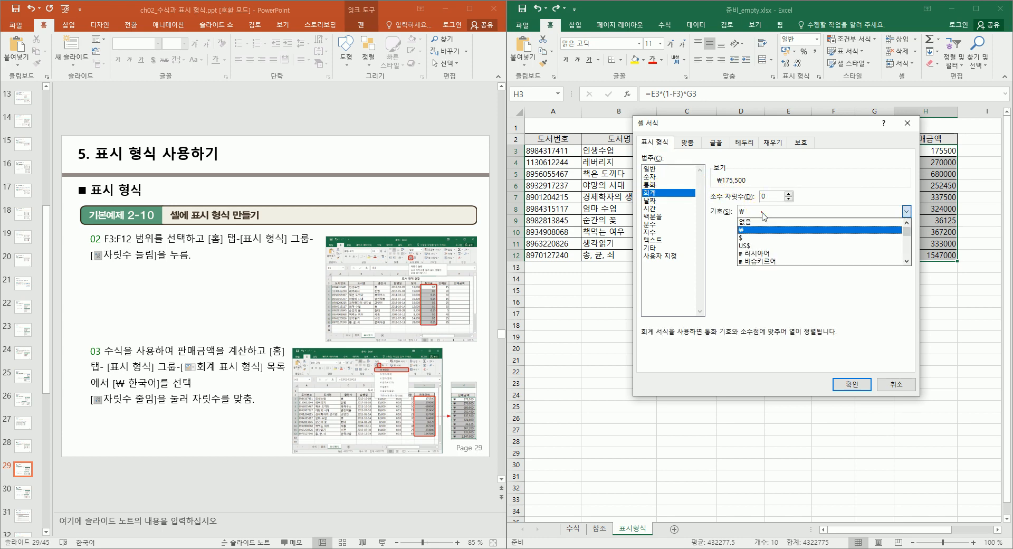
left_click(753, 246)
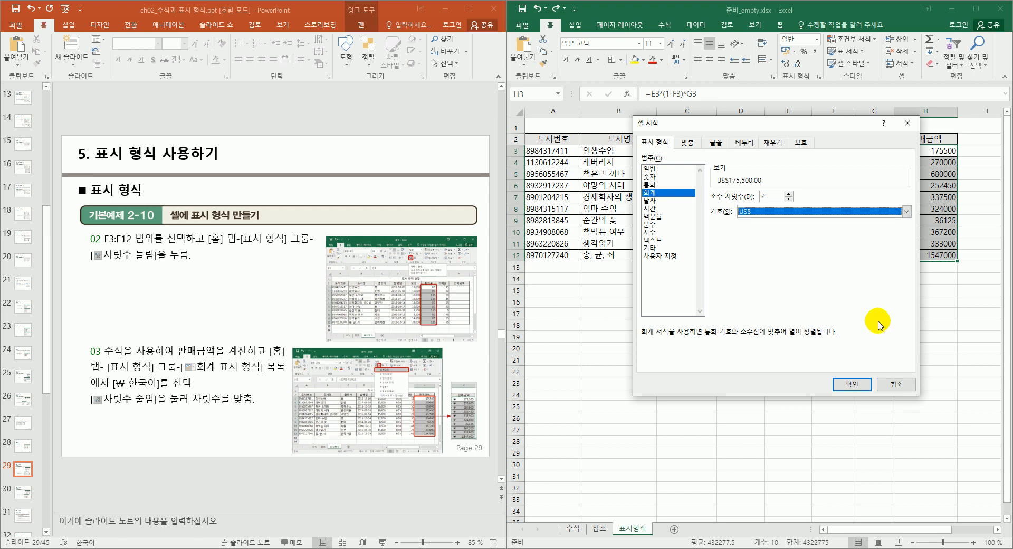
left_click(854, 385)
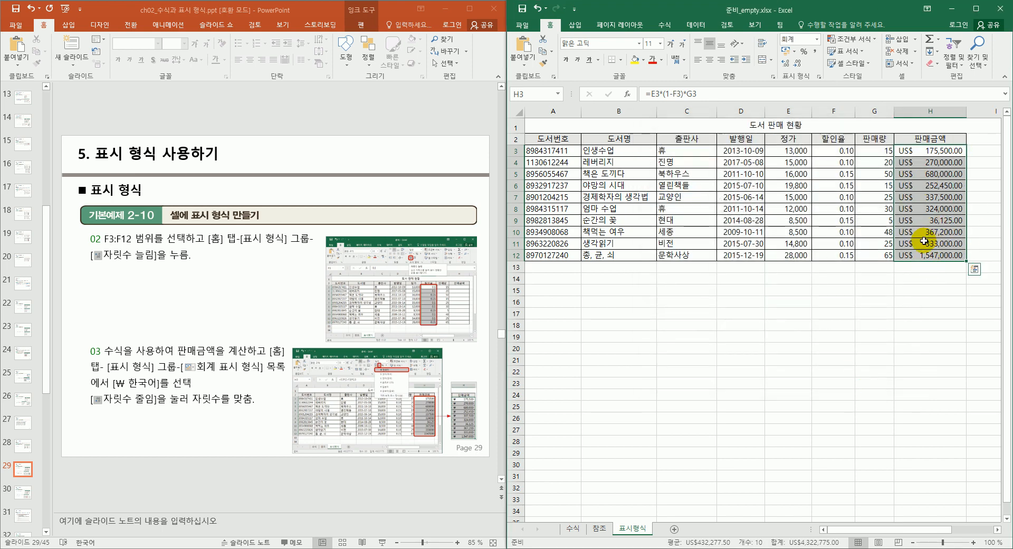
key("ctrl+z")
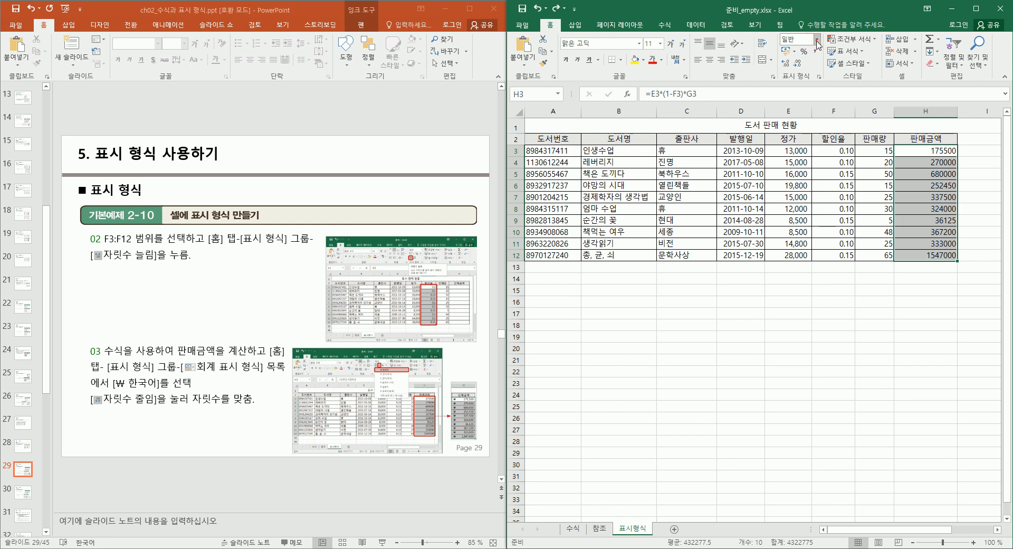
Apply the accounting (회계) format to the sales amounts in H3:H12, and switch them to the currency (통화) format for comparison
left_click(817, 41)
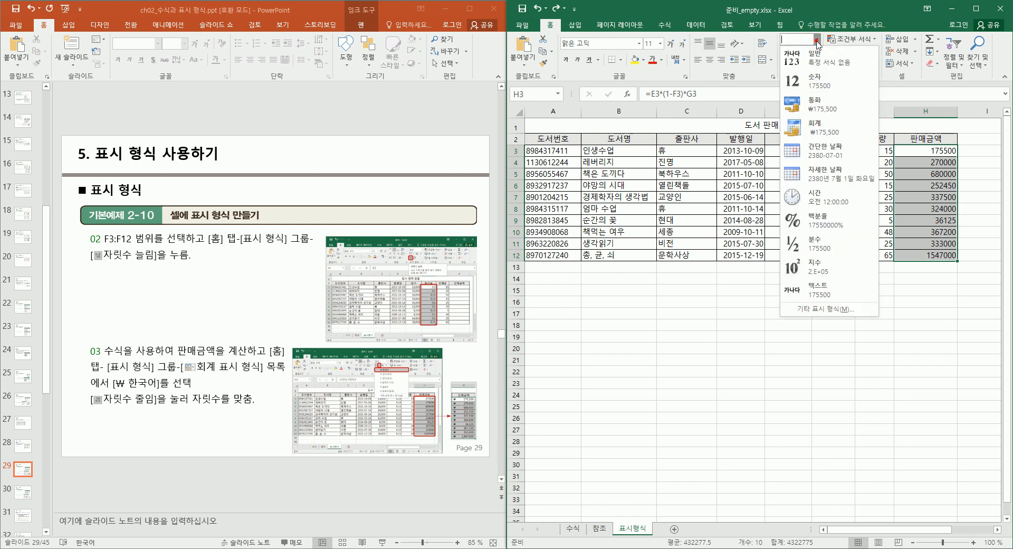
left_click(831, 127)
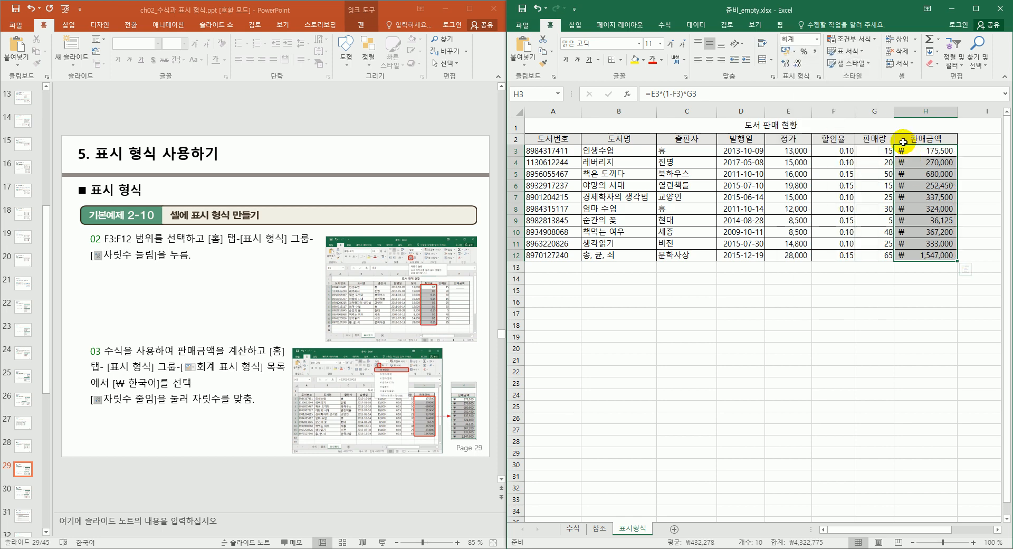
left_click(819, 42)
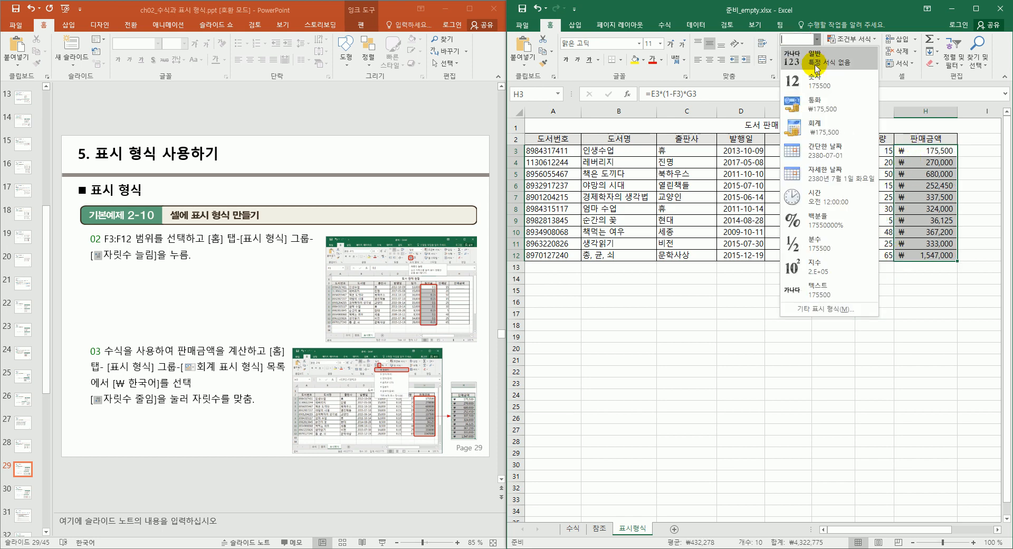
left_click(826, 109)
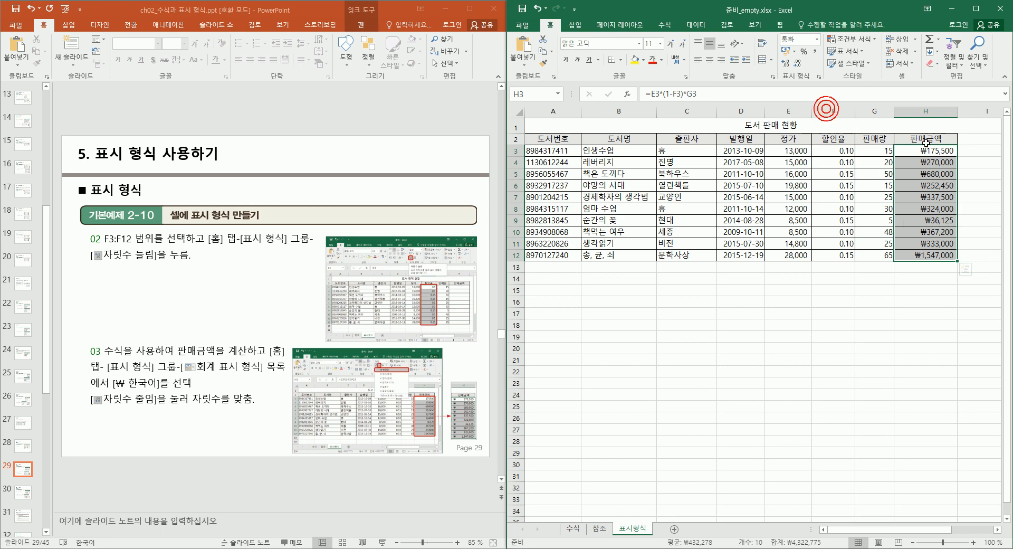
Set the sales amounts in H3:H12 back to the accounting (회계) format
left_click(817, 42)
left_click(822, 125)
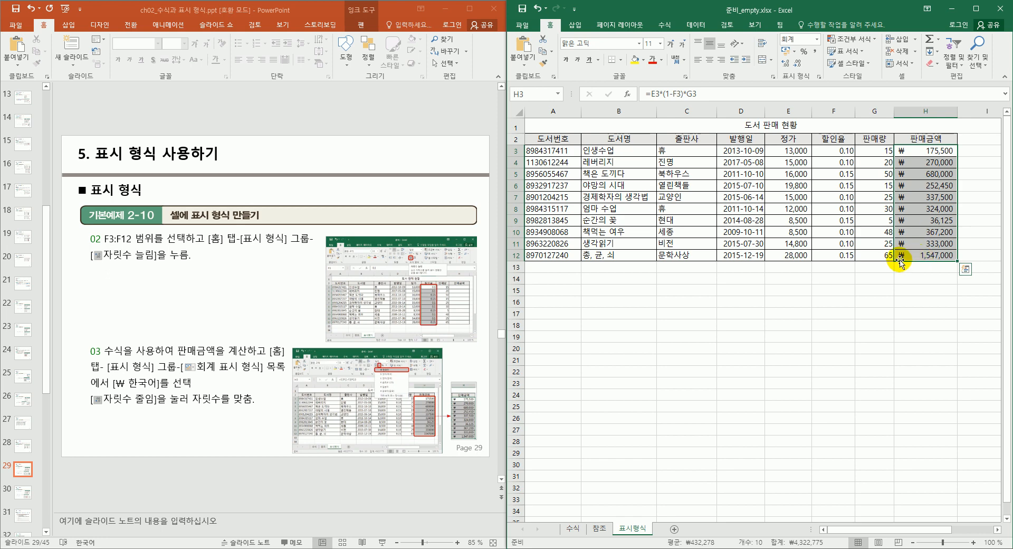
left_click(921, 279)
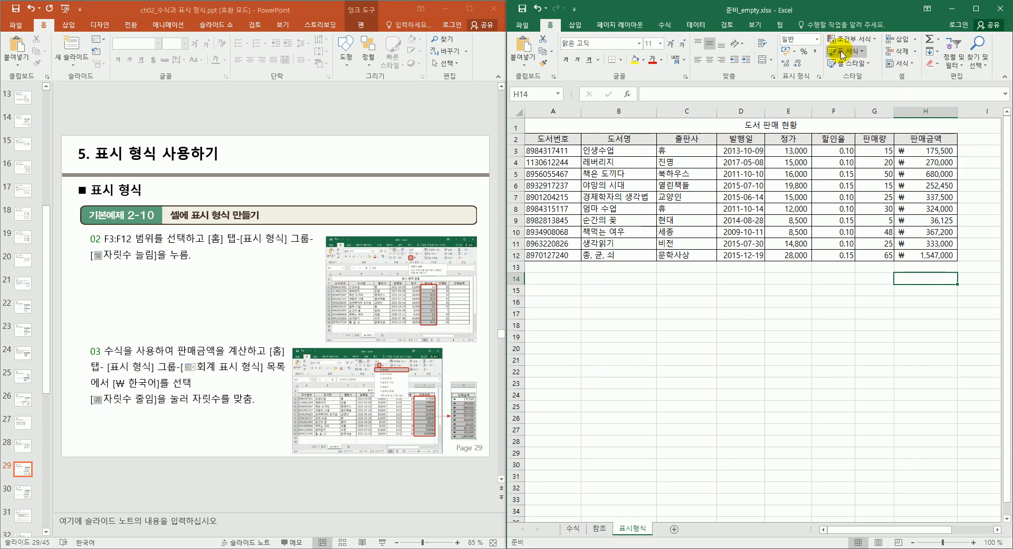
Try showing two decimal places on the sales amounts in H3:H12, and reduce them back to none
left_click(944, 150)
left_click(932, 264)
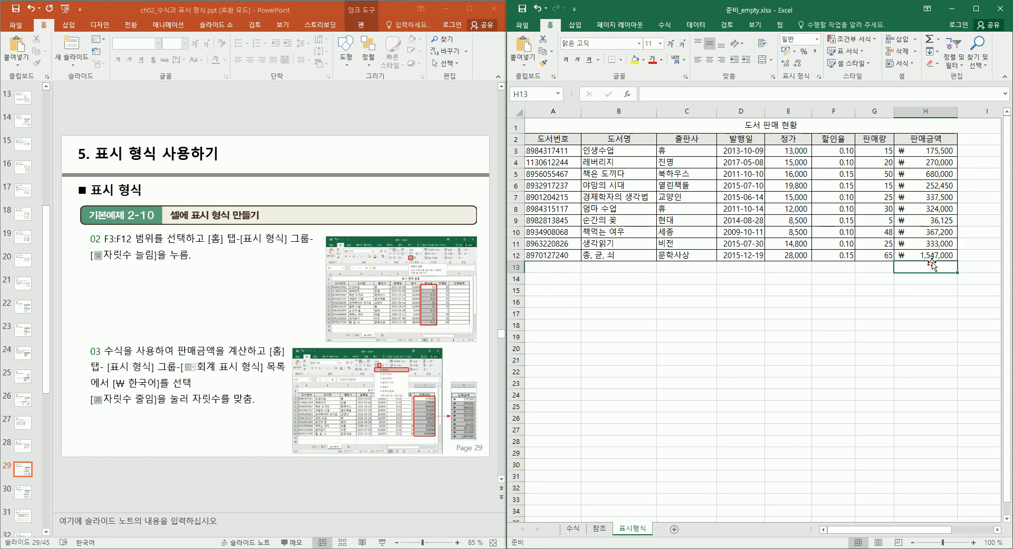
left_click_drag(939, 256, 949, 151)
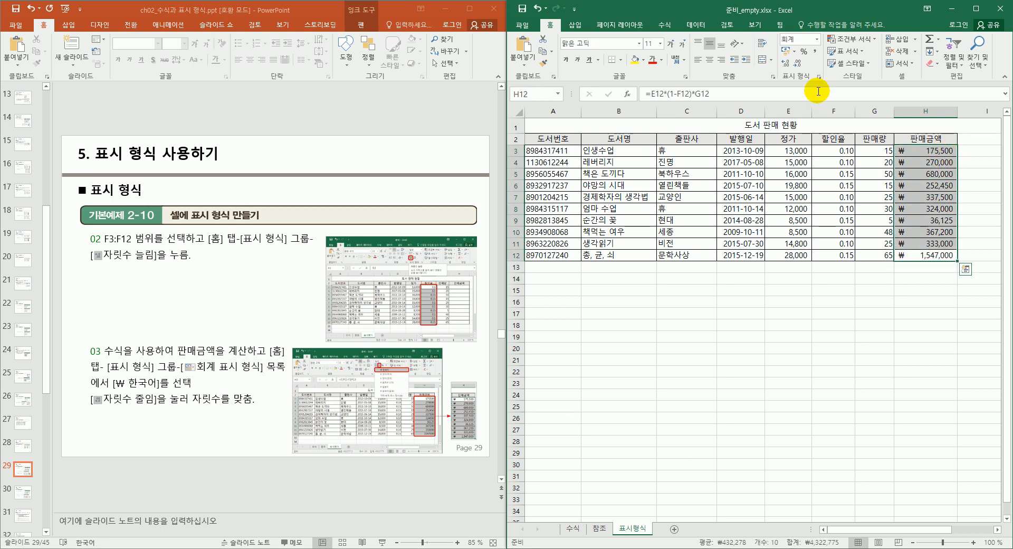
left_click(797, 65)
left_click(787, 63)
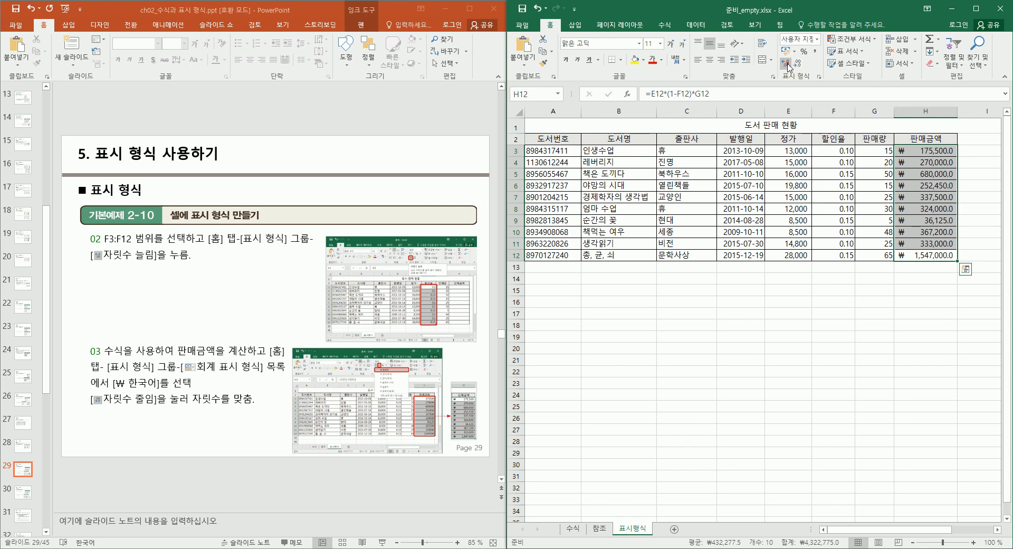
left_click(786, 64)
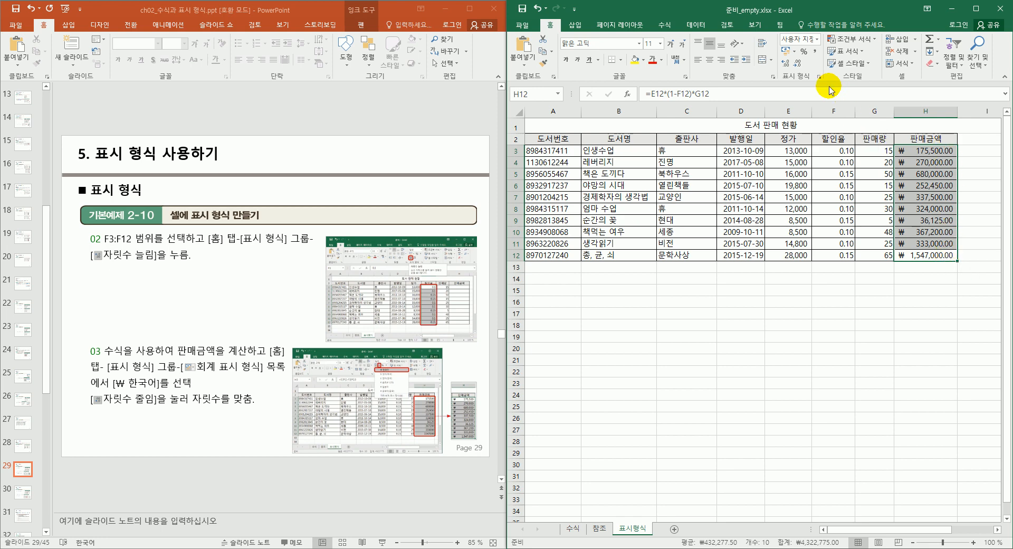
left_click(799, 64)
left_click(798, 64)
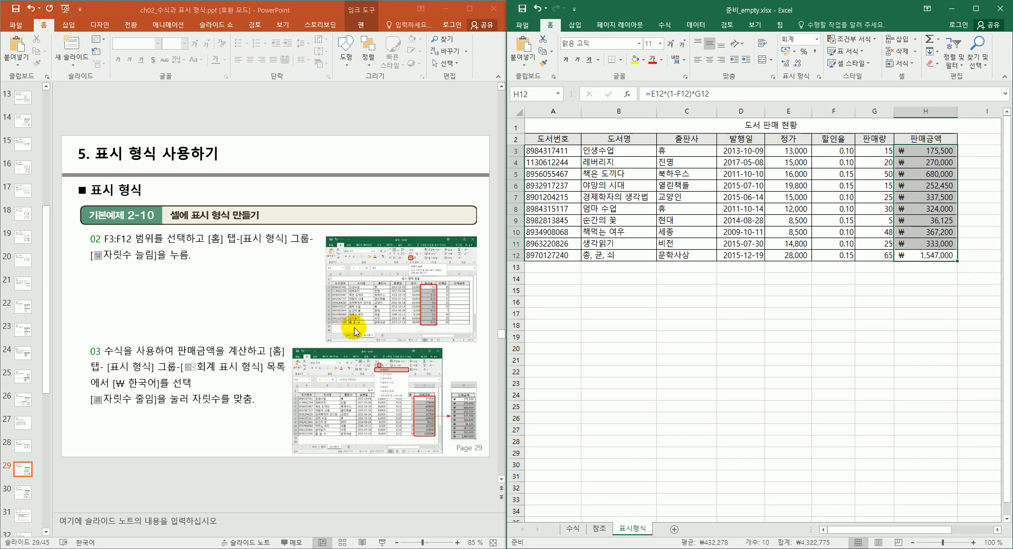
Advance the lecture to slide 30 and apply the currency (통화) format to the list prices in E3:E12
scroll(355, 330, "down", 1)
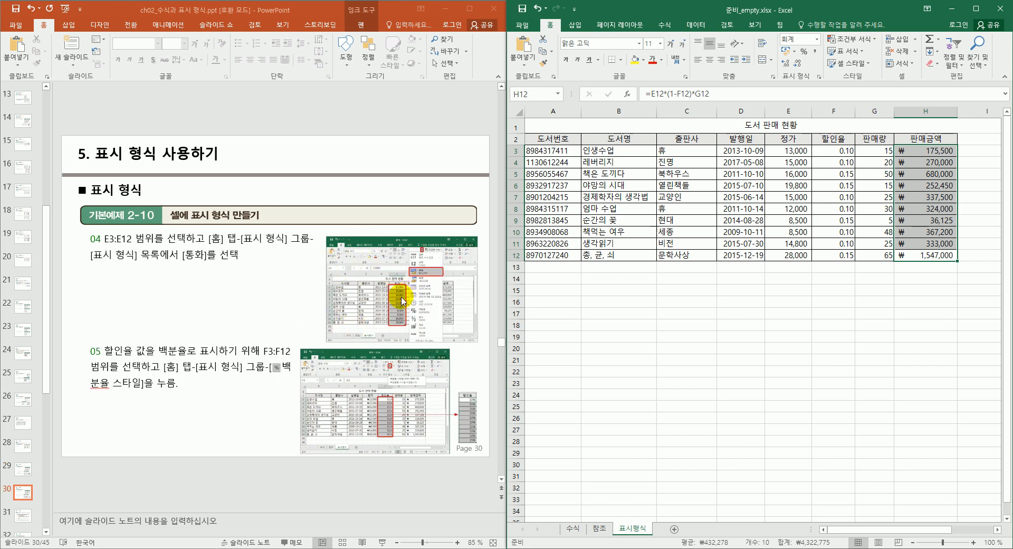
left_click(734, 291)
left_click_drag(793, 151, 791, 259)
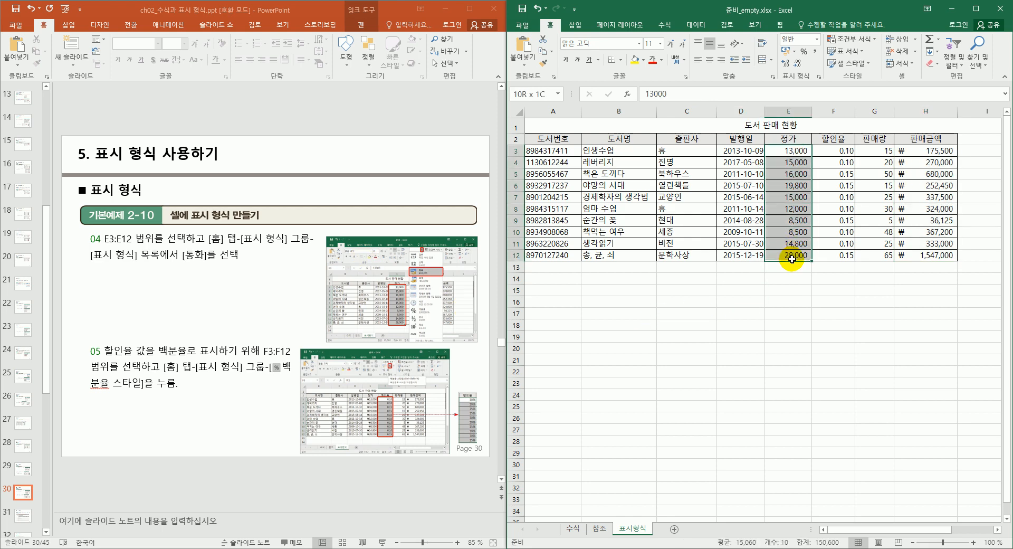
left_click(817, 42)
left_click(822, 102)
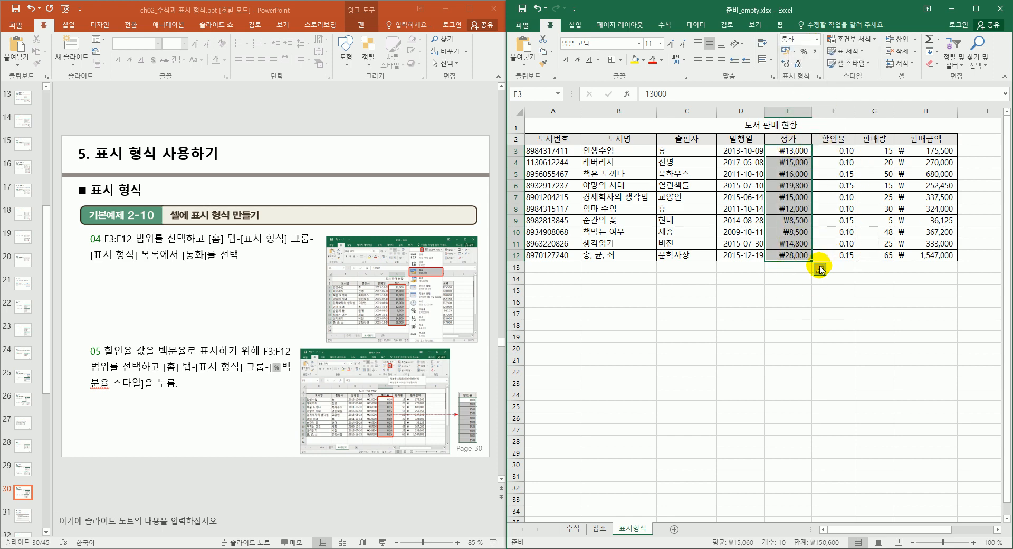
Format the discount rates in F3:F12 as percentages (백분율) with two decimal places through the cell format settings
left_click(841, 159)
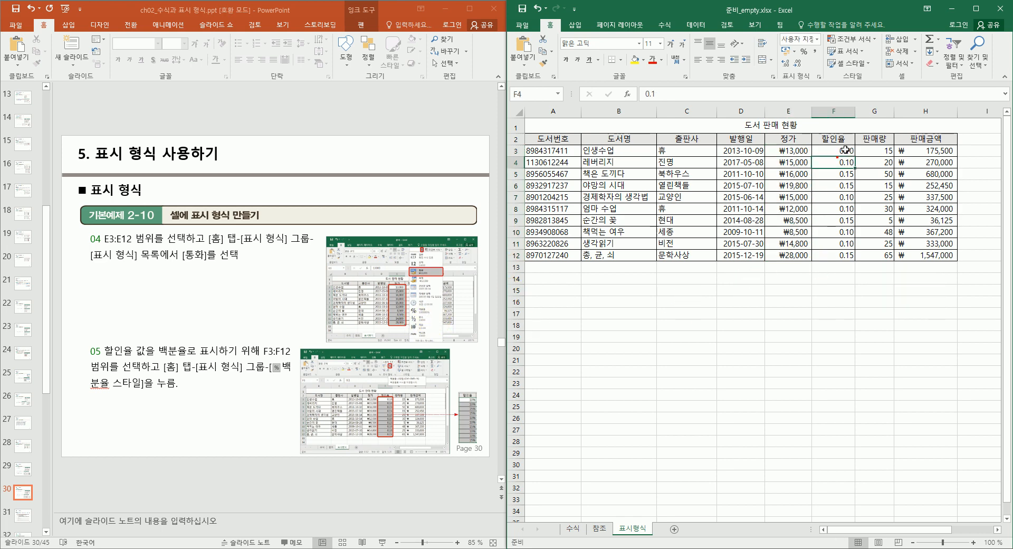
left_click(848, 148)
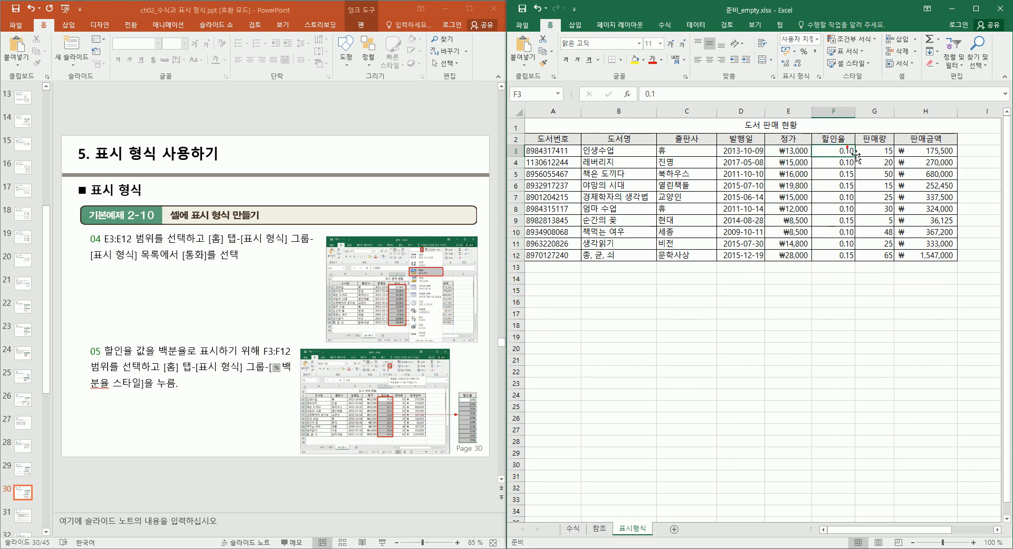
left_click(837, 219)
left_click_drag(842, 150, 839, 258)
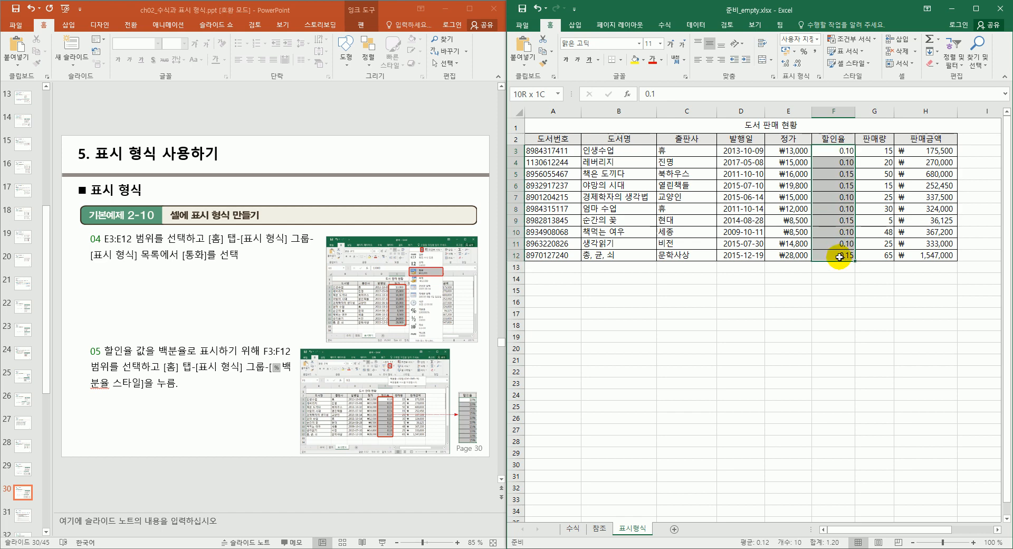
left_click(817, 40)
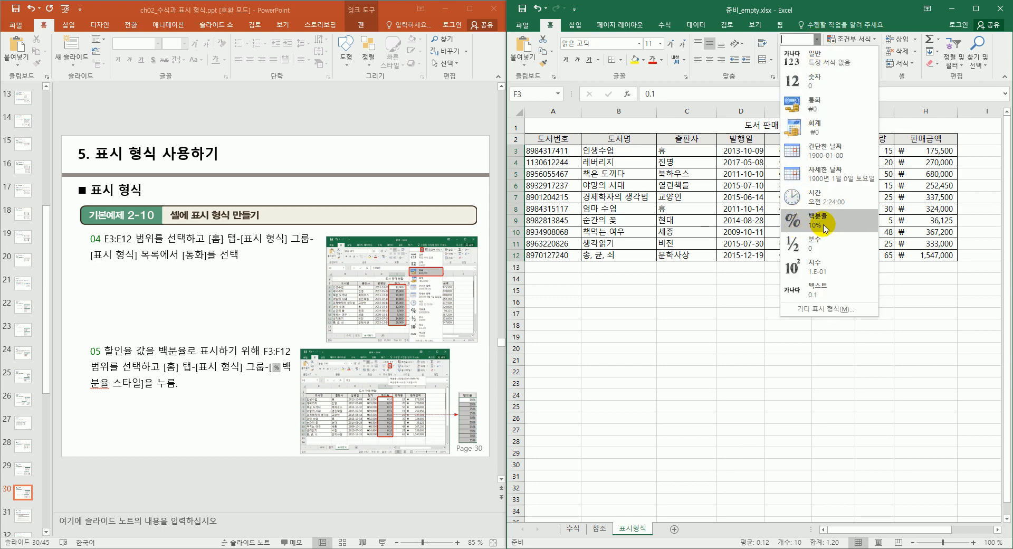
left_click(896, 287)
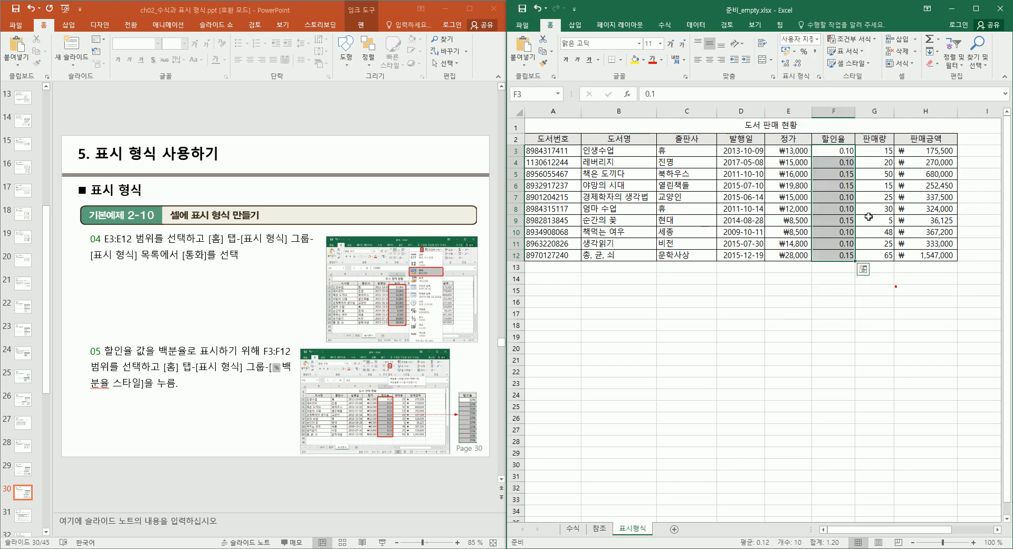
left_click(818, 76)
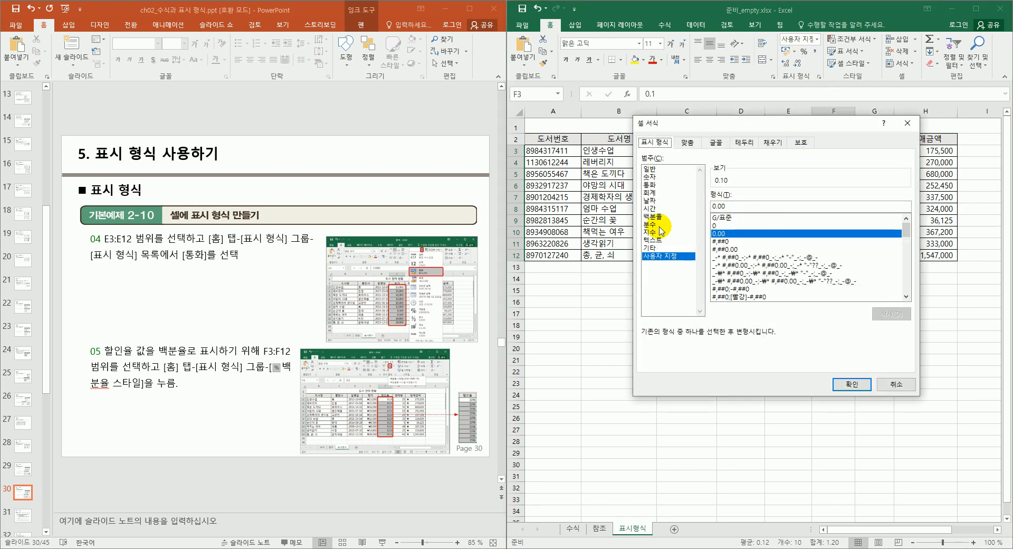
left_click(656, 217)
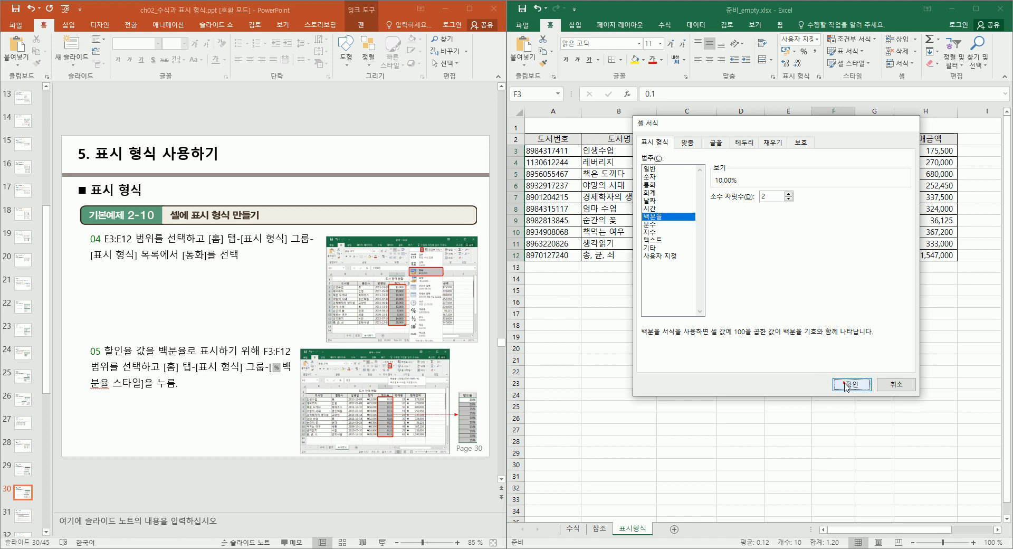
left_click(847, 385)
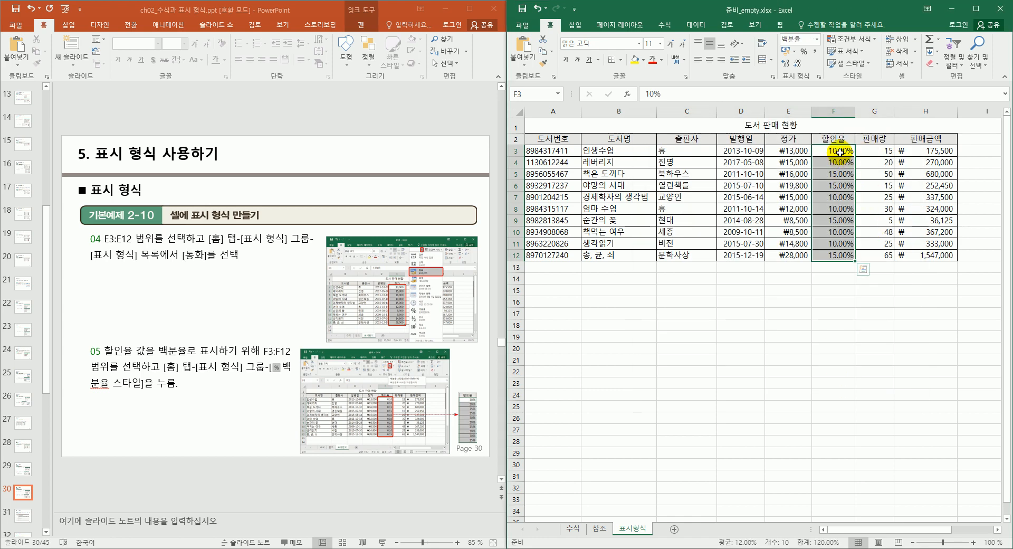
Reduce the discount rate percentages in F3:F12 to zero decimal places
left_click(798, 63)
left_click(798, 63)
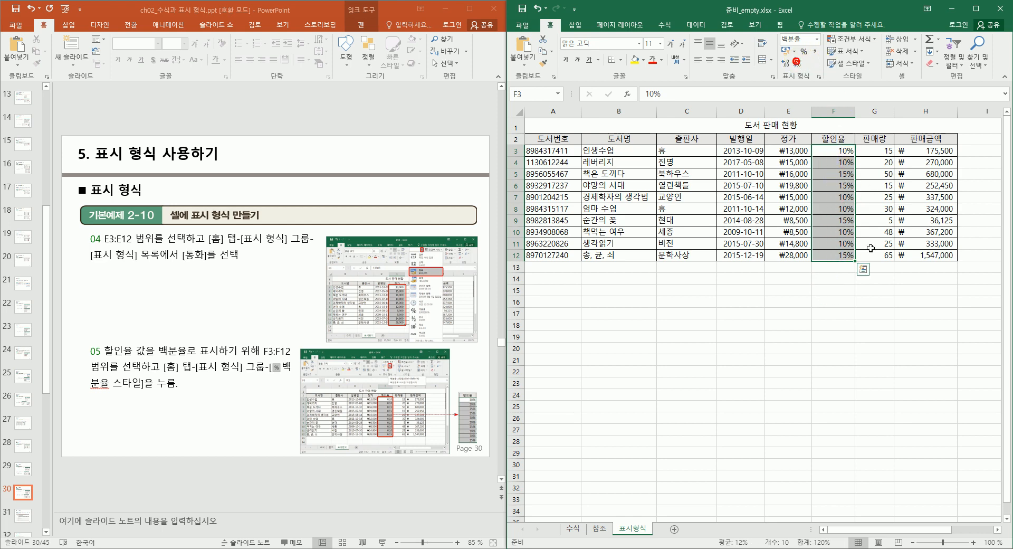
left_click(842, 293)
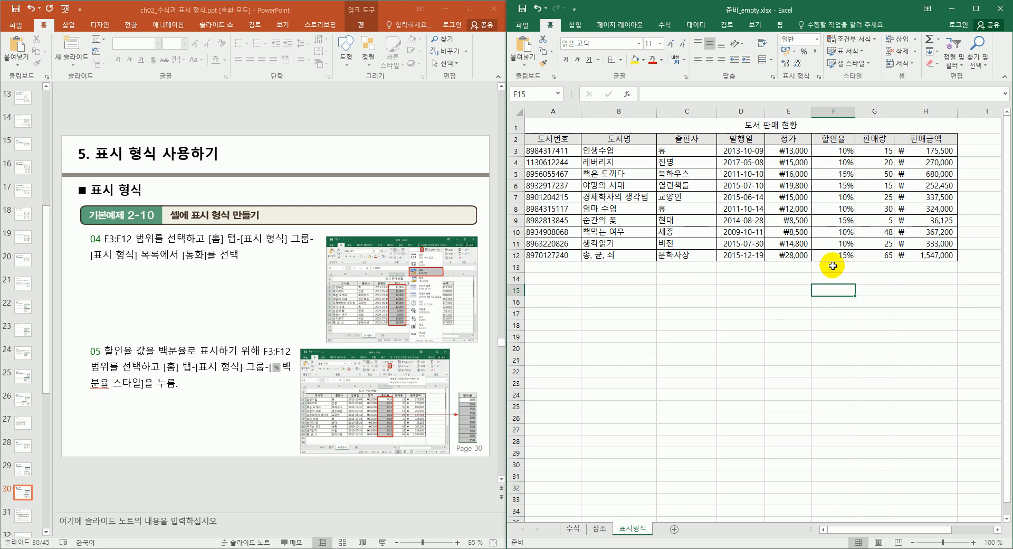
Advance the lecture to the custom format symbols slide and compare the currency (통화) and accounting (회계) categories in the cell format settings
scroll(387, 480, "down", 1)
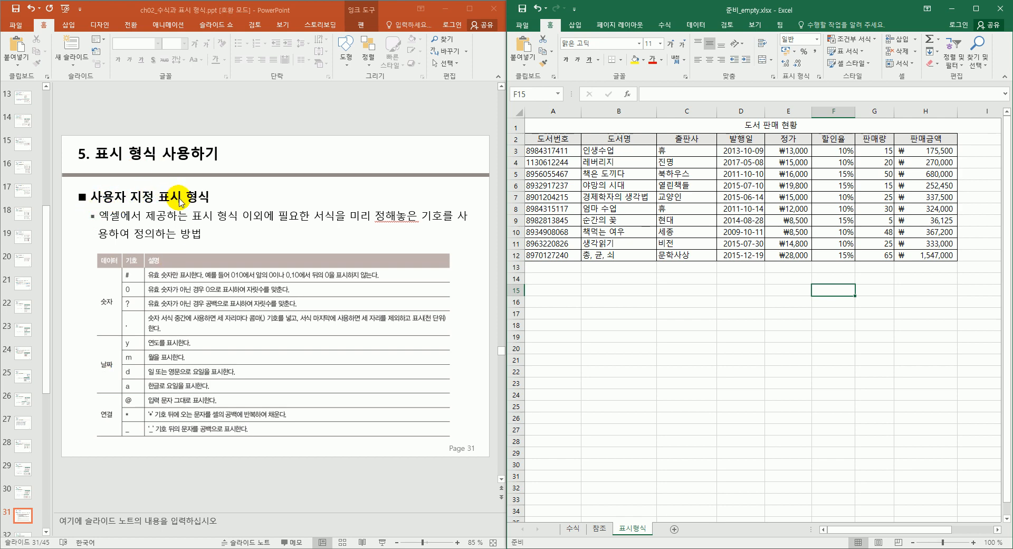
left_click(820, 78)
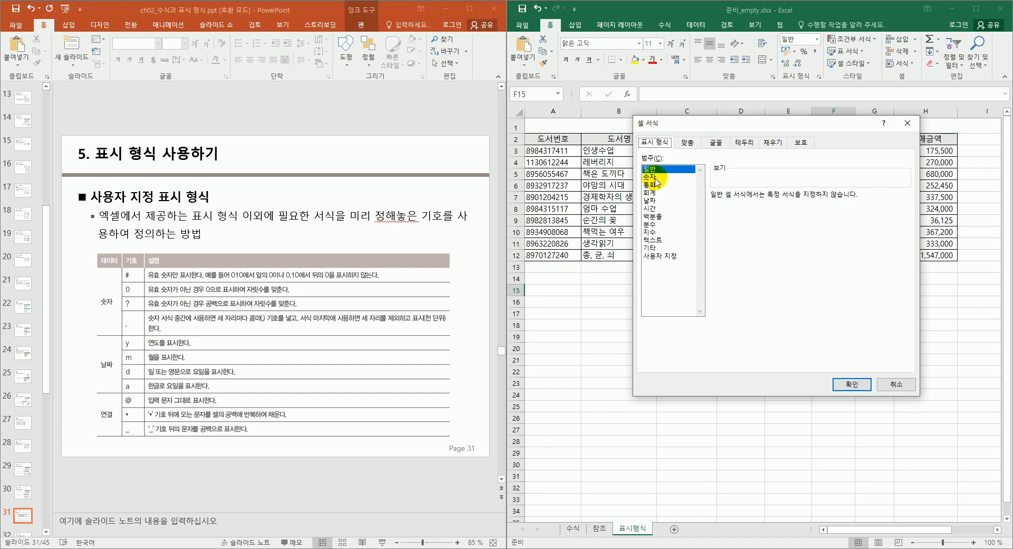
left_click(654, 192)
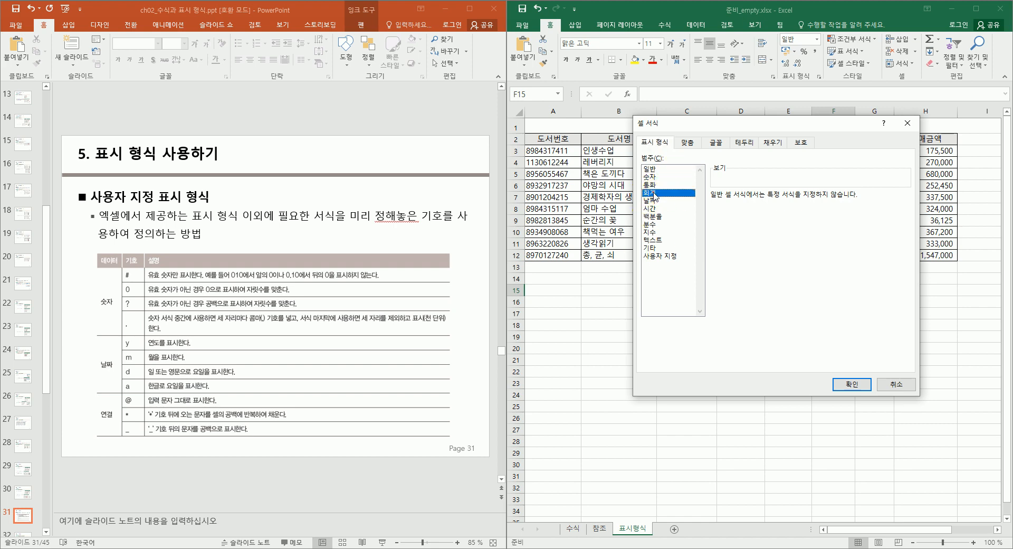
left_click(652, 185)
left_click(654, 191)
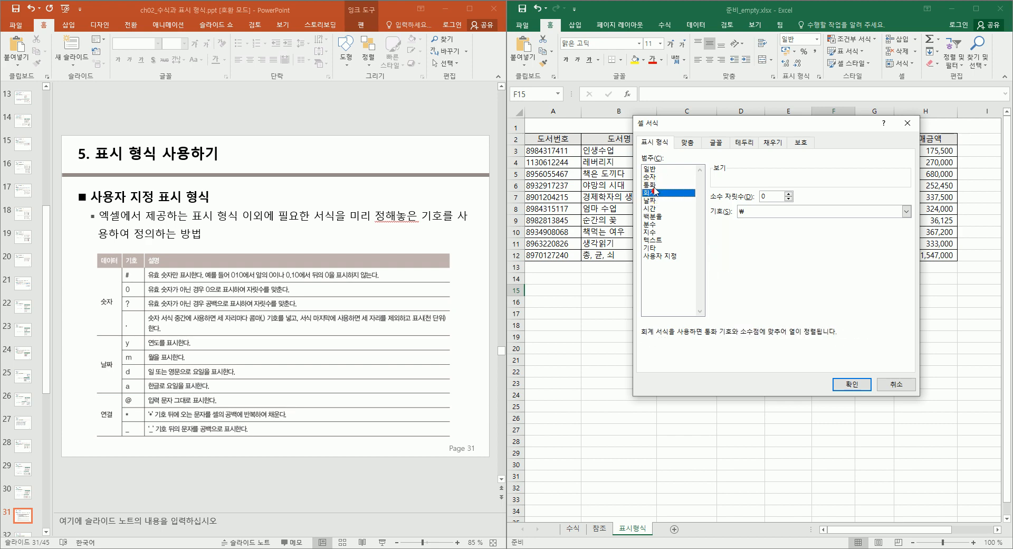
left_click(653, 185)
left_click(655, 192)
left_click(659, 192)
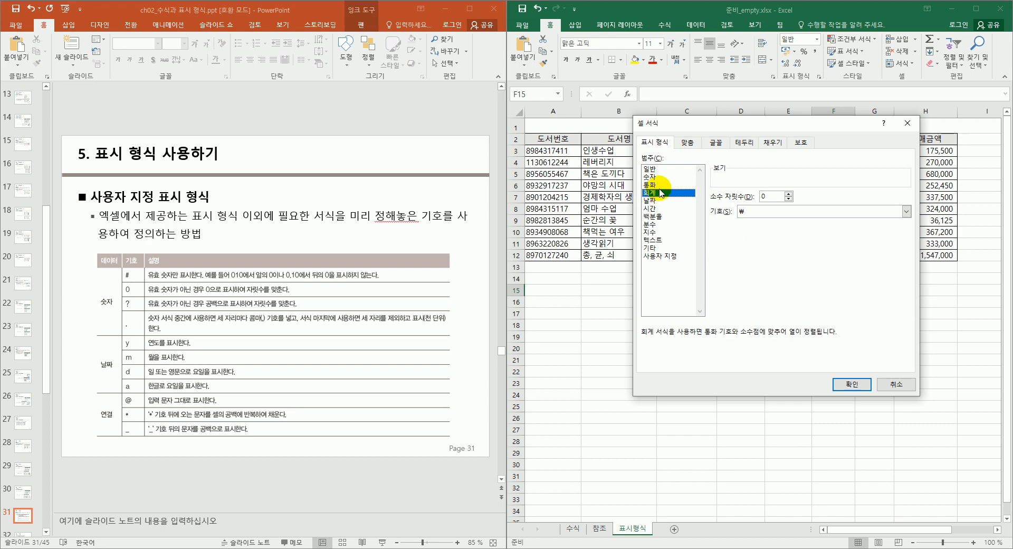
left_click(653, 184)
left_click(654, 192)
left_click(653, 184)
left_click(654, 192)
Examine the options of the date (날짜), time (시간) and percentage (백분율) format categories
left_click(653, 201)
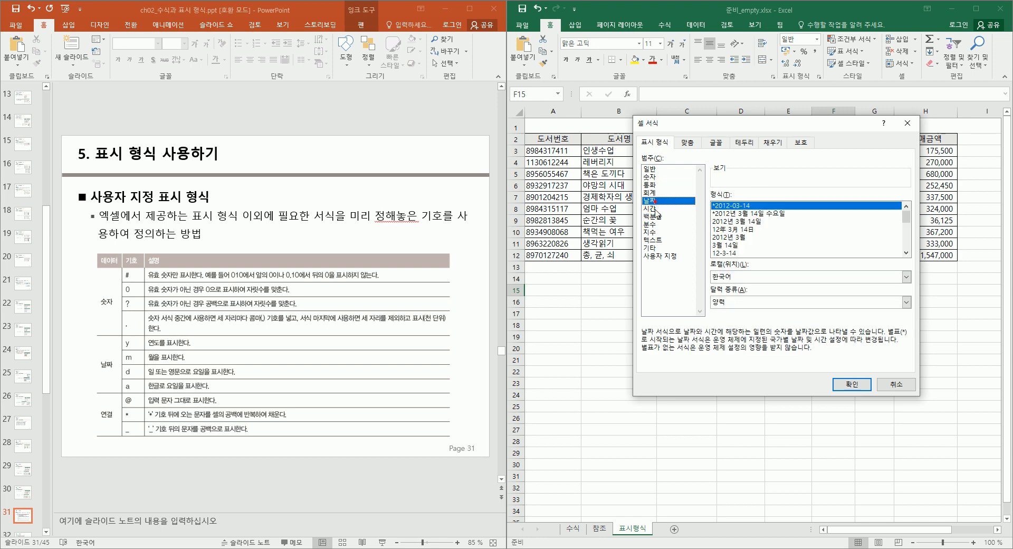
left_click(653, 209)
left_click(653, 200)
left_click(669, 209)
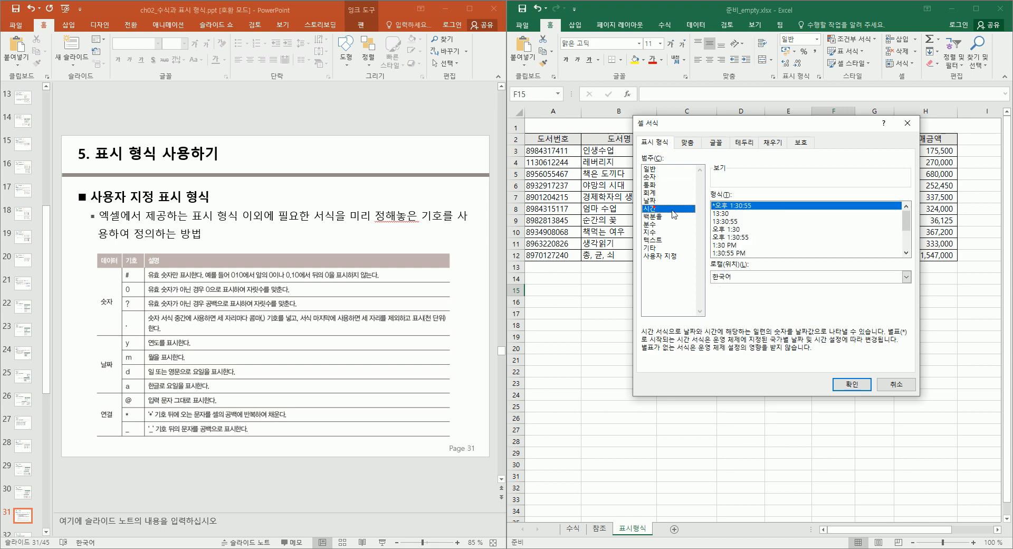
left_click(728, 206)
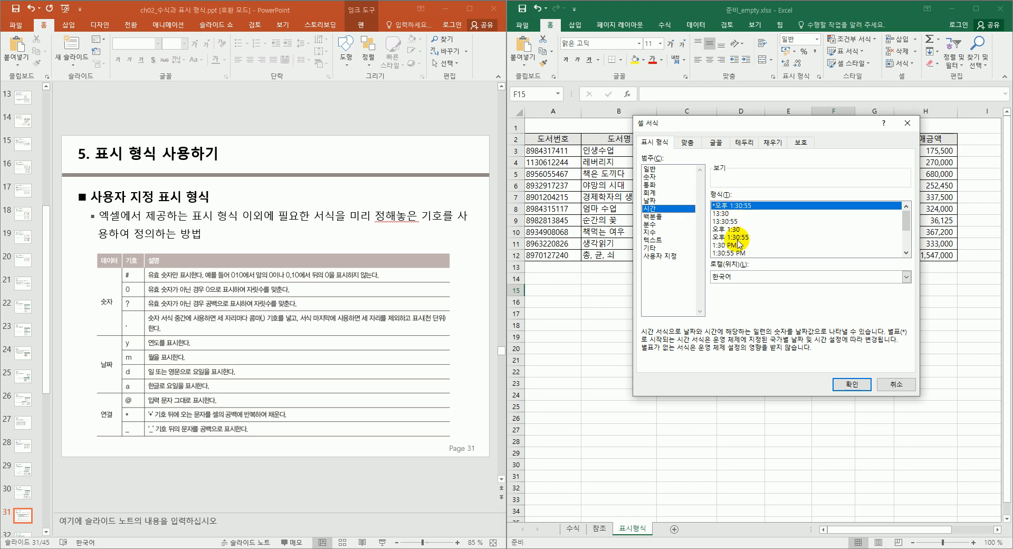
left_click(653, 216)
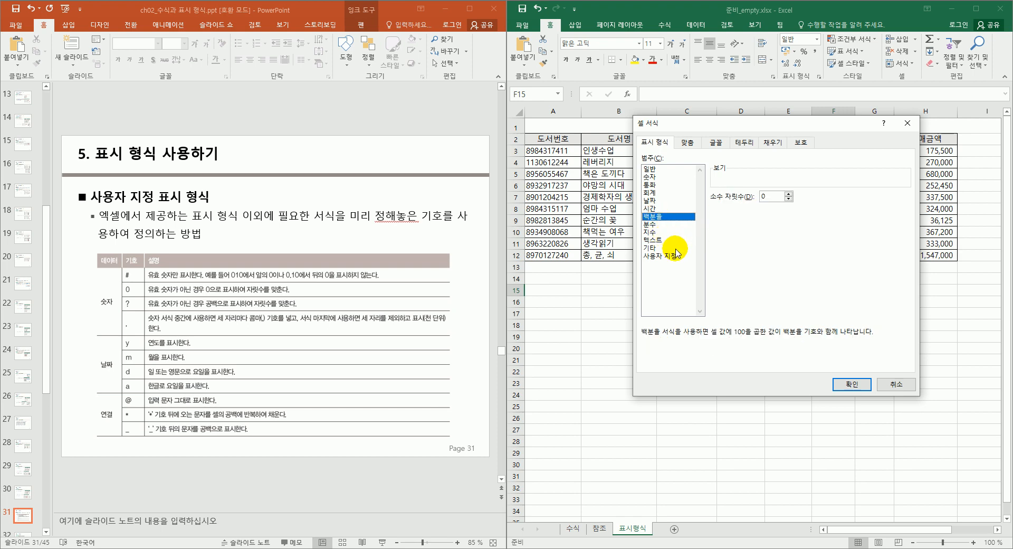
Look through the custom (사용자 지정) format codes and close the cell format settings without applying a format
left_click(671, 257)
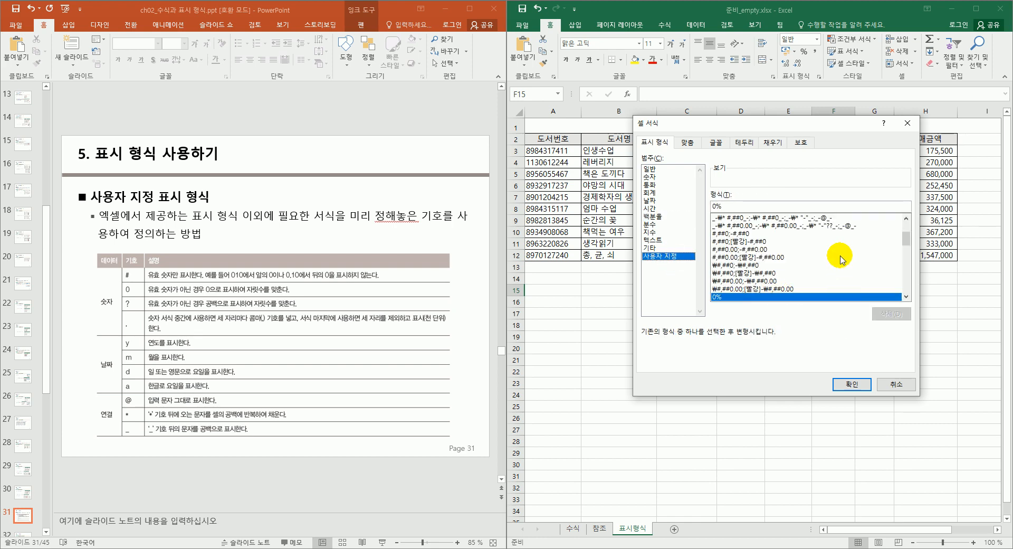
left_click(906, 226)
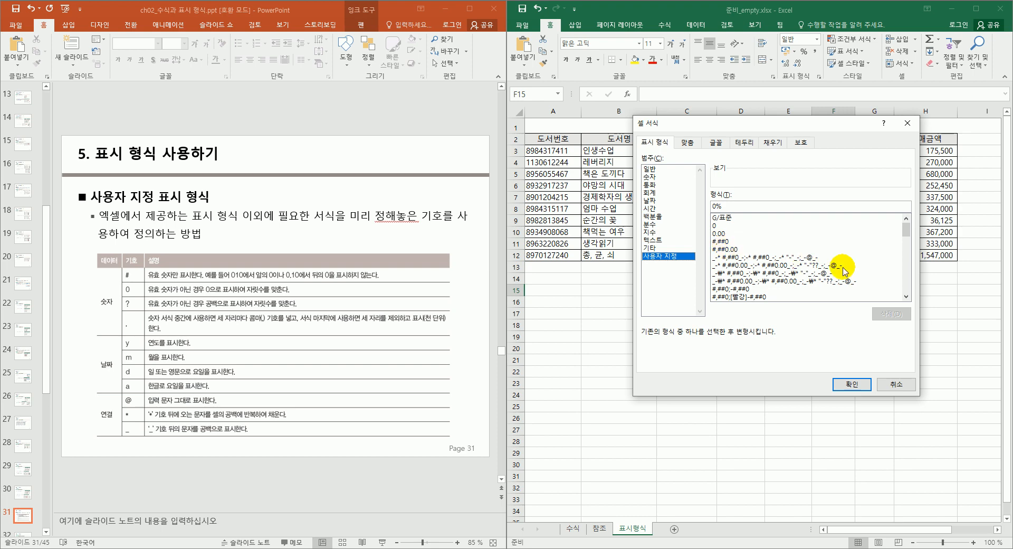
mouse_move(907, 236)
left_mouse_down()
mouse_move(907, 282)
mouse_move(906, 250)
left_mouse_up()
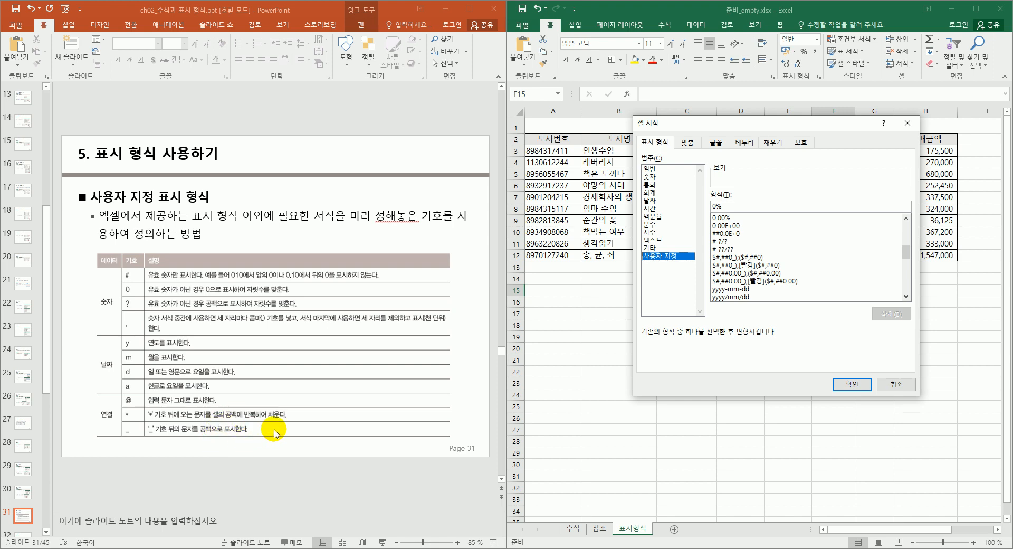
left_click(898, 384)
Advance the lecture to the slide for exercise 2-11 on custom number formats, and look over the discount rates
scroll(453, 248, "down", 1)
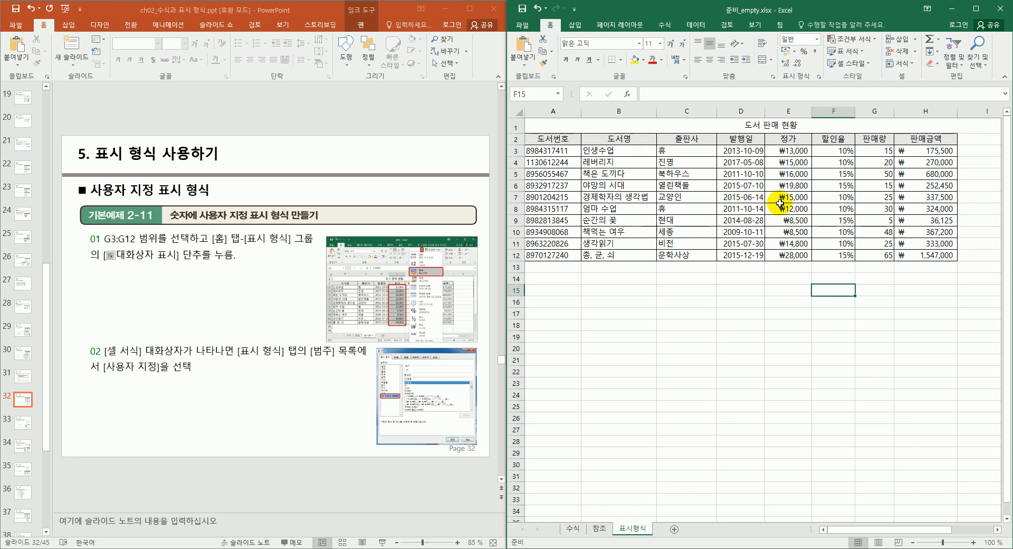
left_click(838, 150)
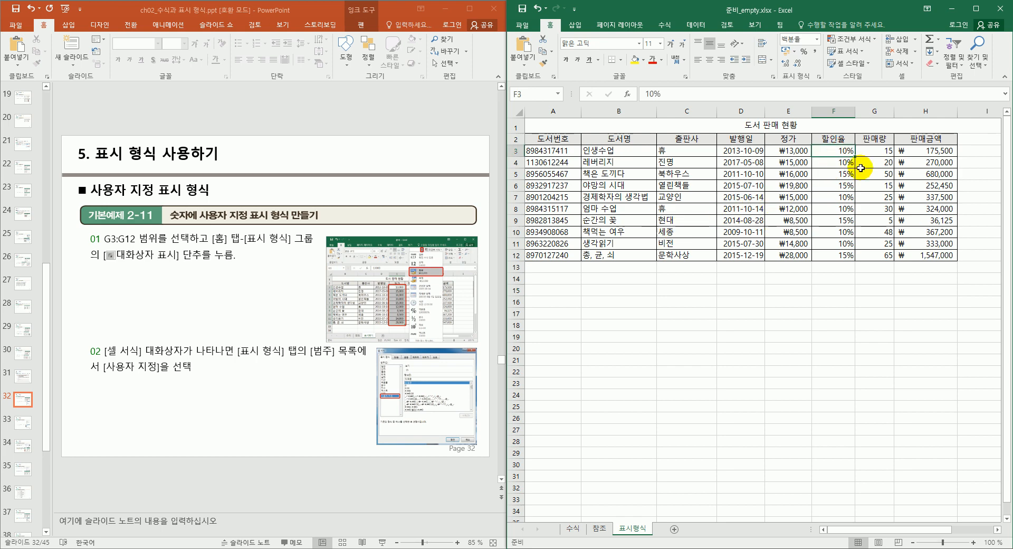
left_click(836, 303)
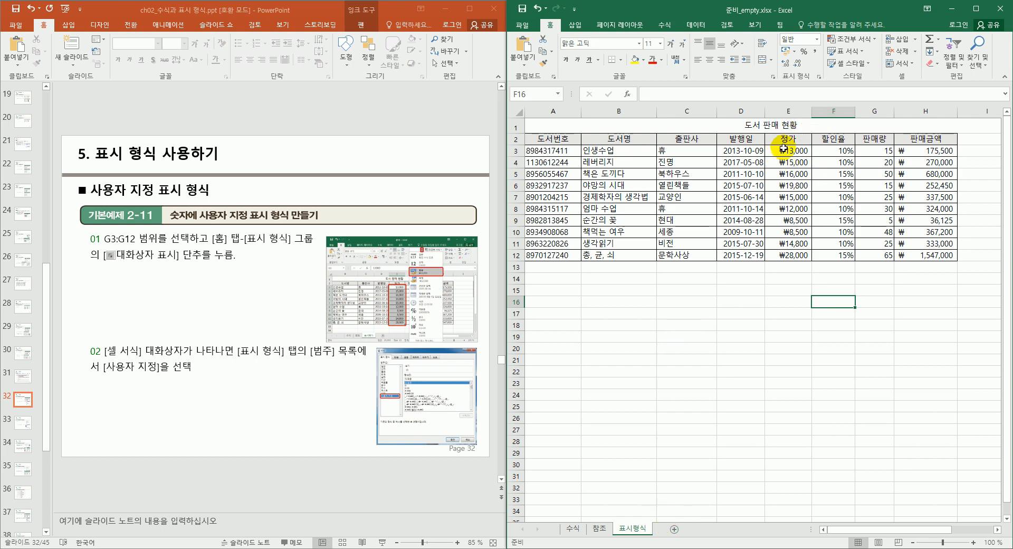
left_click_drag(783, 150, 780, 257)
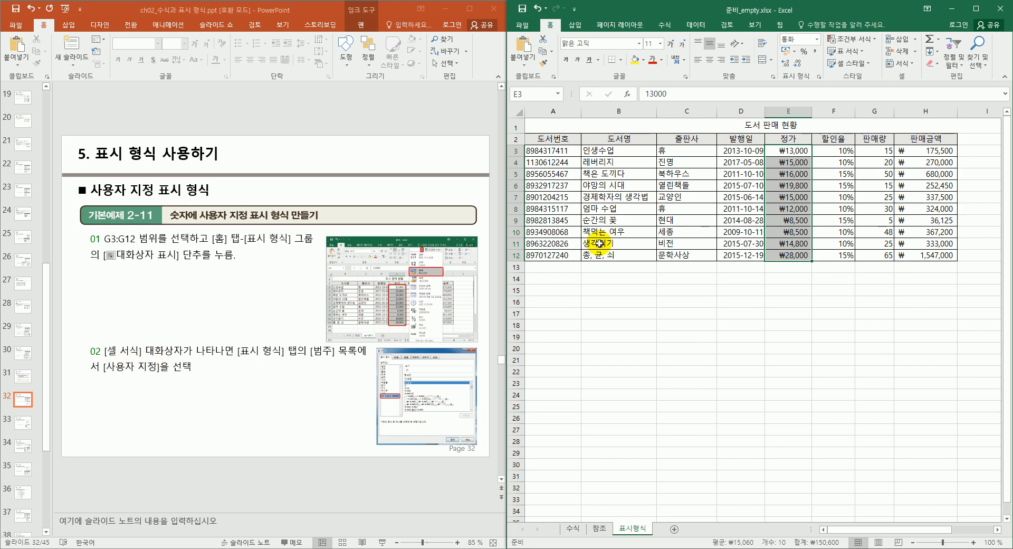
left_click(821, 78)
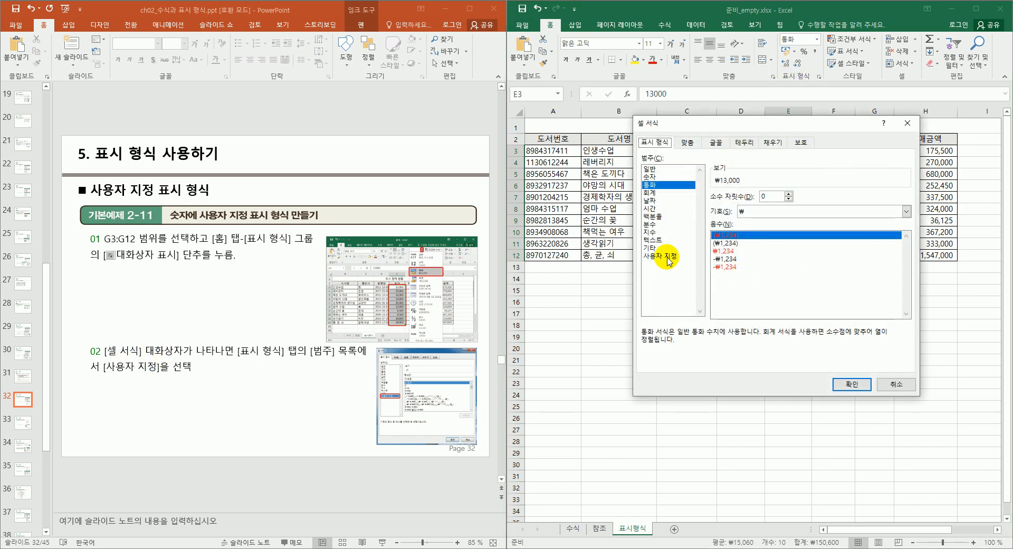
left_click(667, 257)
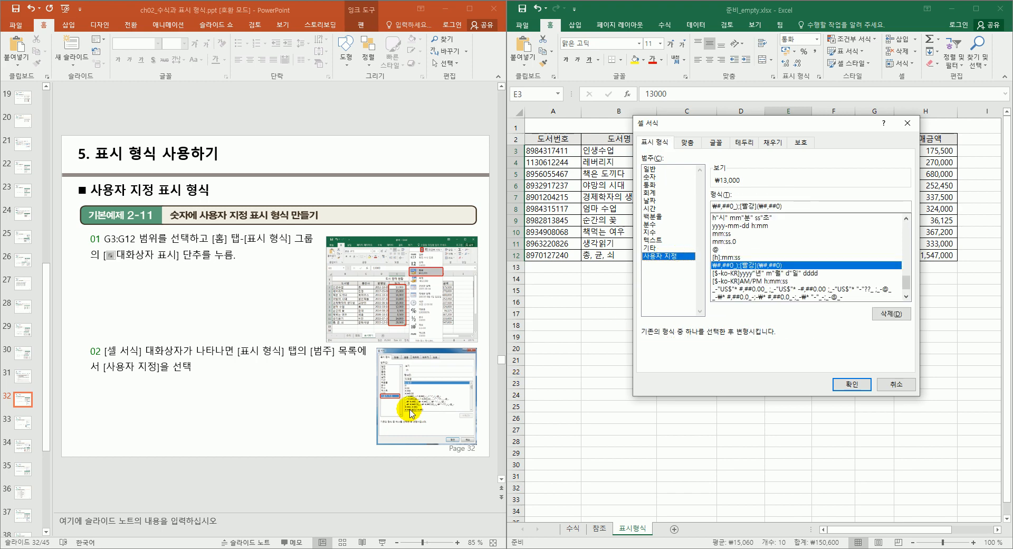
scroll(364, 399, "down", 2)
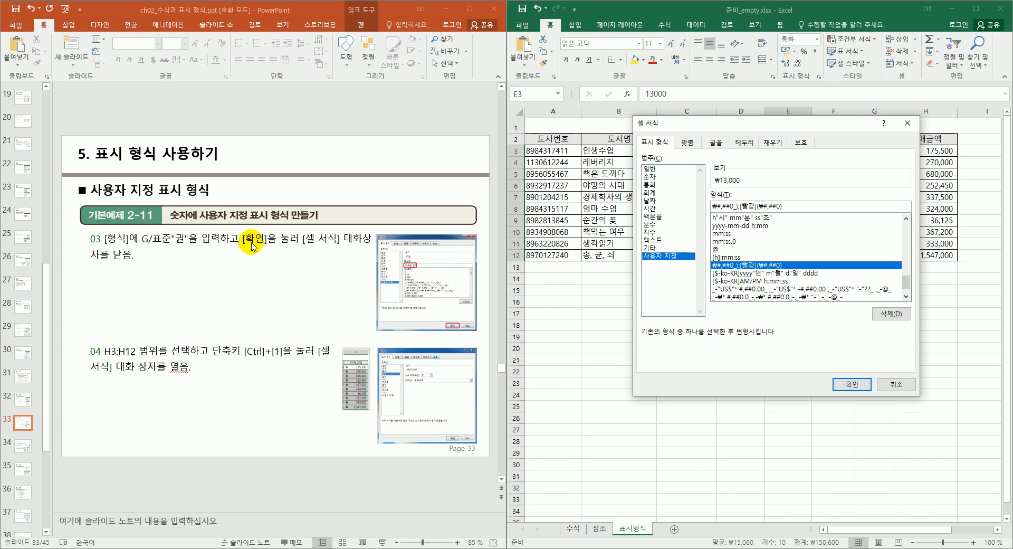
left_click_drag(747, 122, 741, 220)
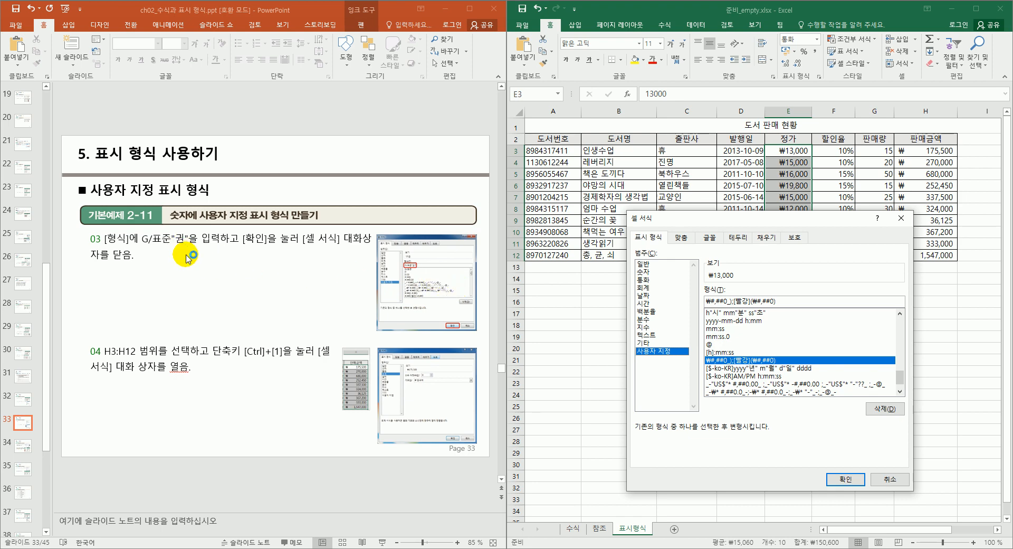
scroll(191, 260, "up", 1)
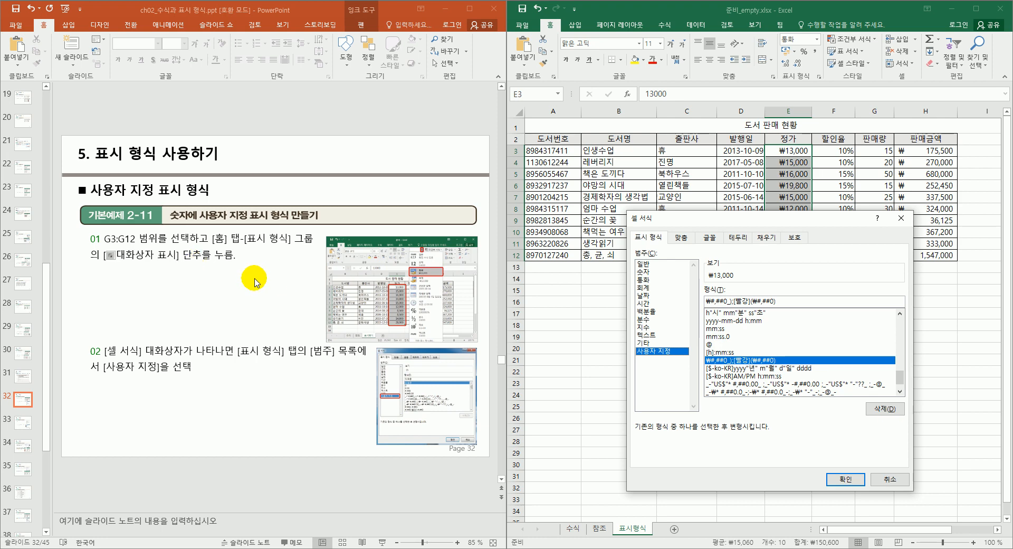
left_click(903, 221)
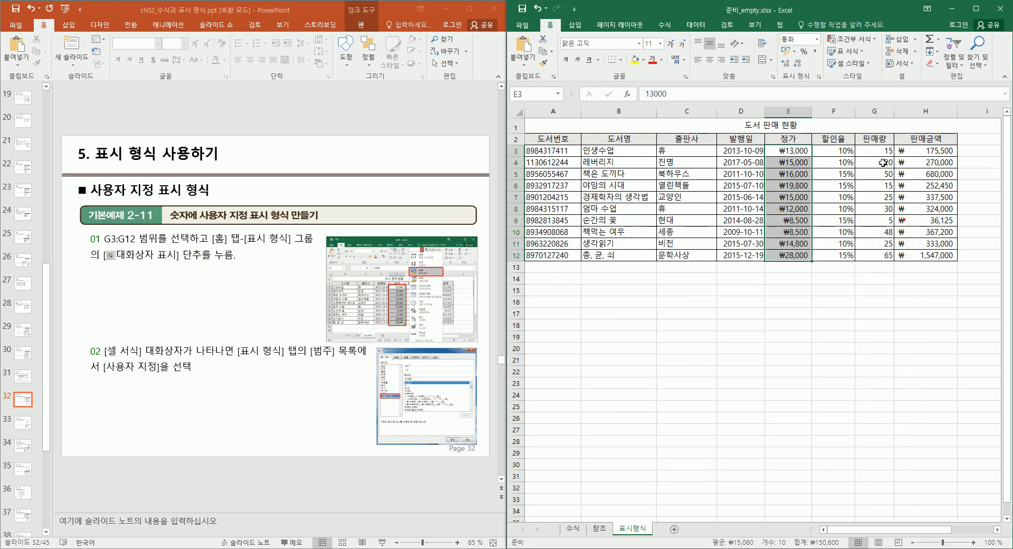
Apply the custom number format G/표준"권" to the sales quantities in G3:G12
left_click(887, 152)
left_click_drag(888, 151, 873, 252)
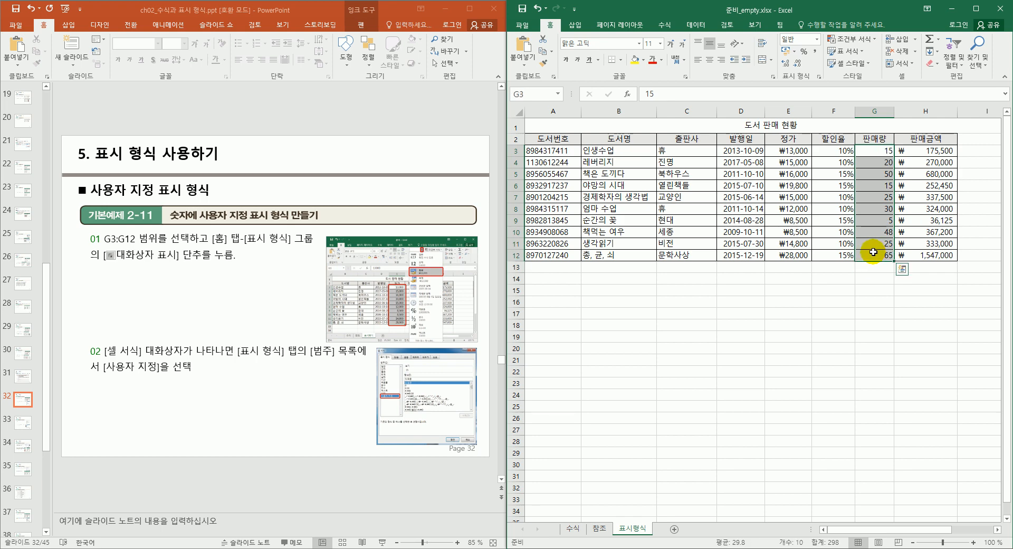
left_click(817, 76)
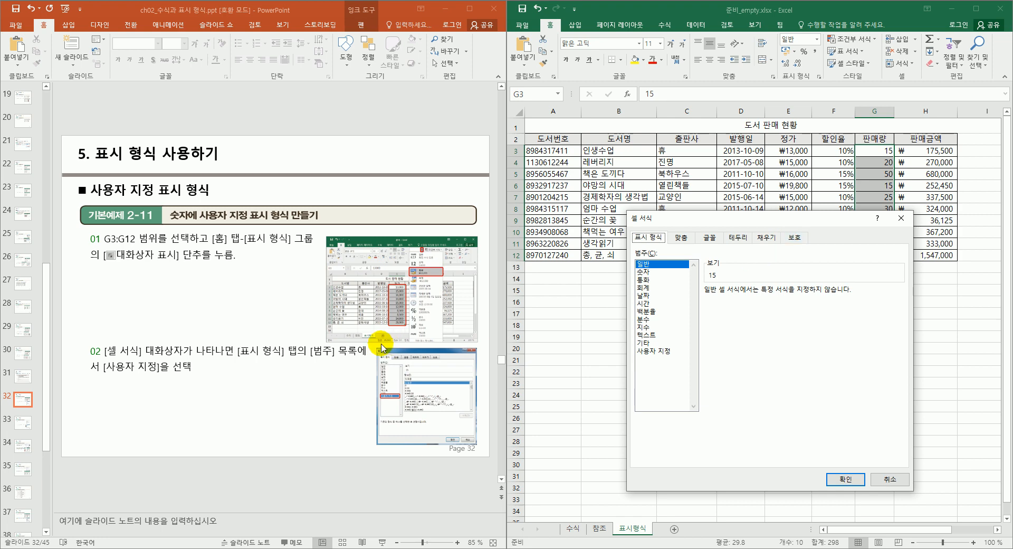
scroll(344, 359, "down", 1)
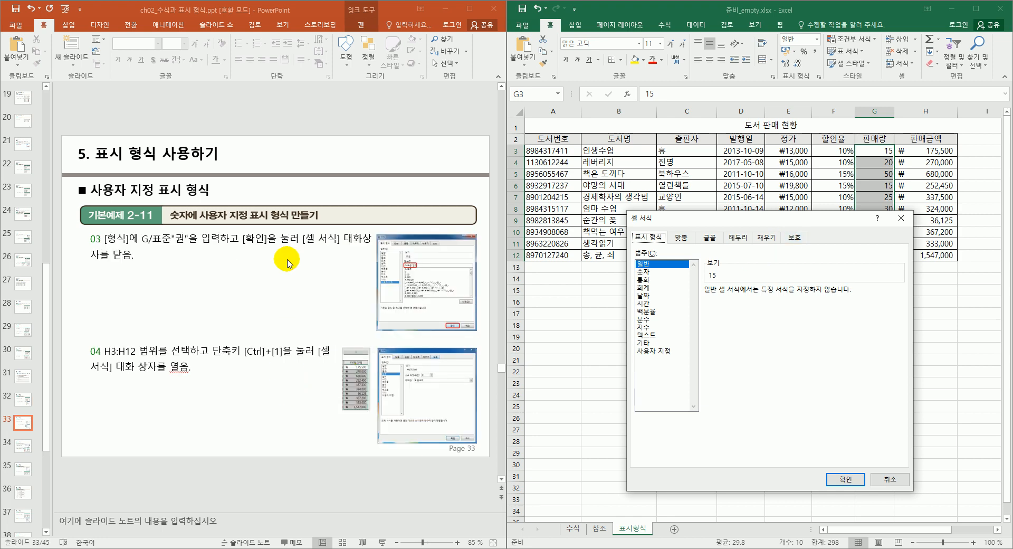
left_click(660, 351)
left_click(728, 302)
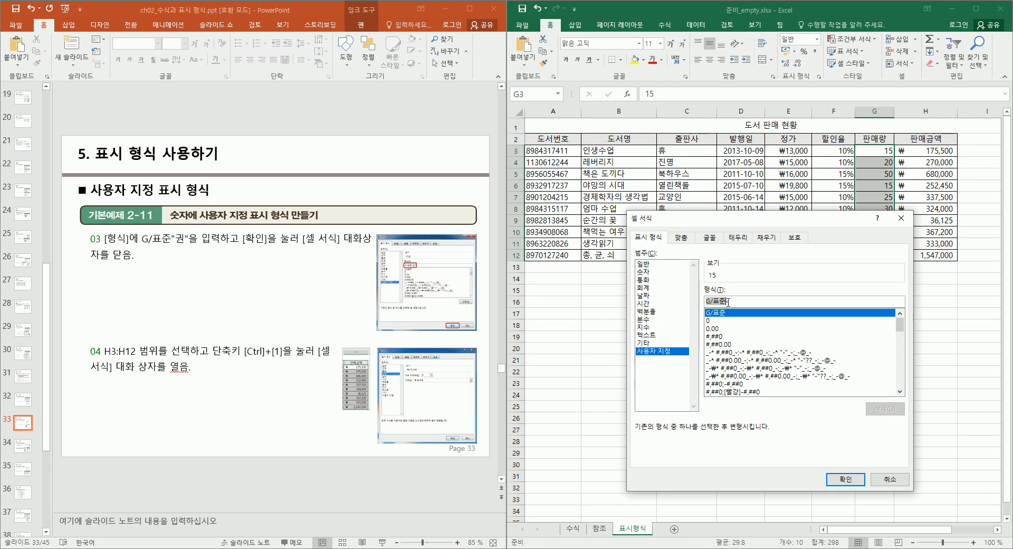
left_click_drag(746, 300, 685, 301)
type("G")
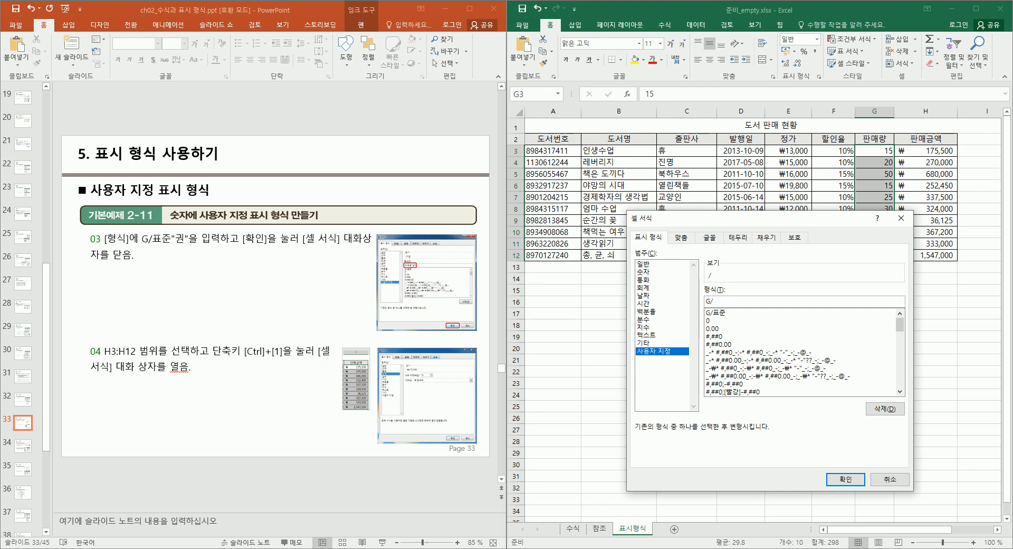
type("/표준\"권")
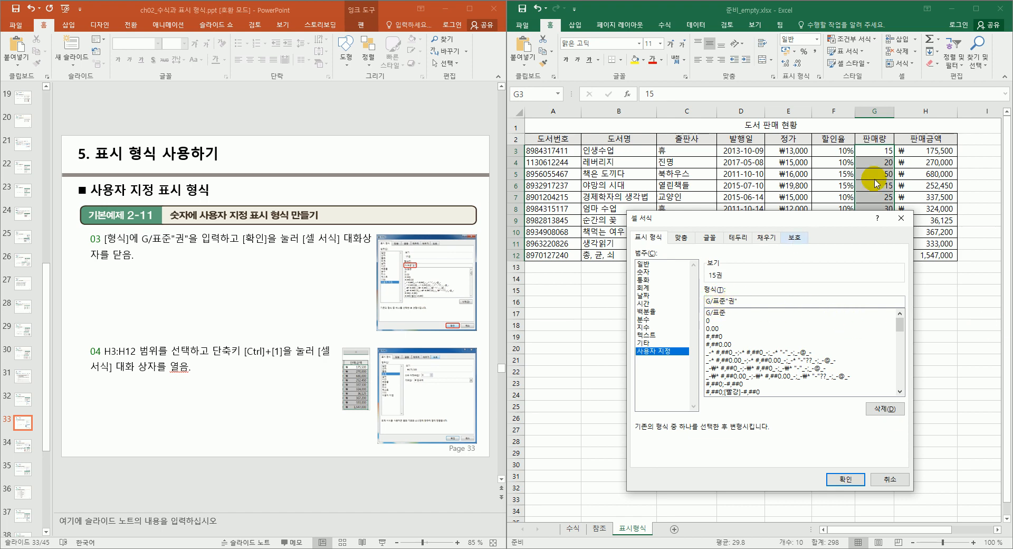
left_click(847, 478)
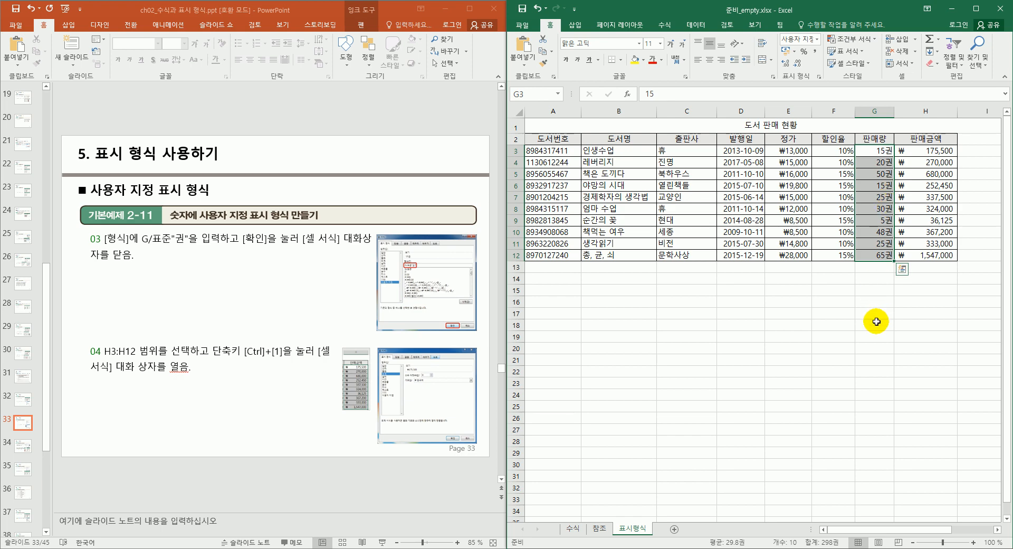
Inspect the stored value behind the formatted quantity in G3 without changing it
left_click(887, 150)
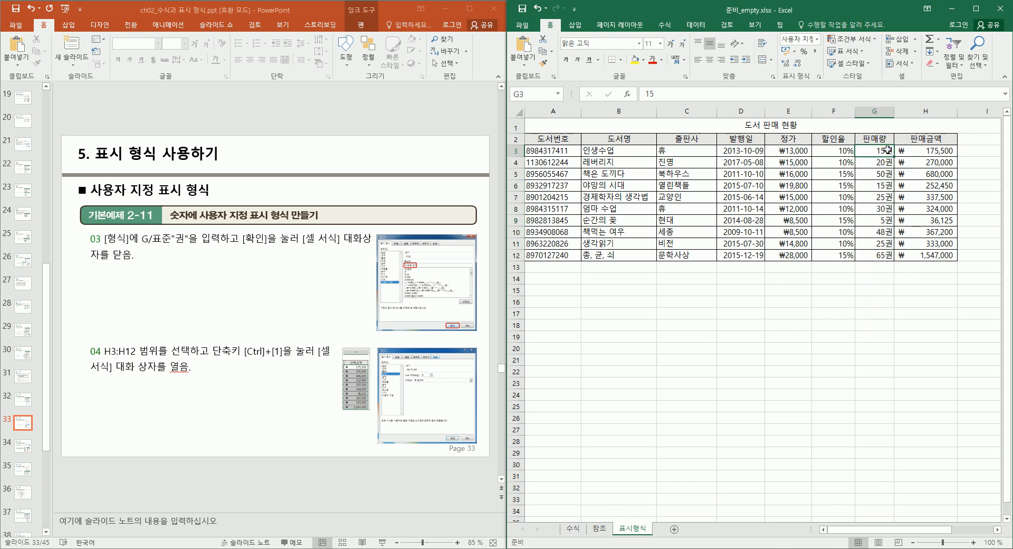
double_click(887, 151)
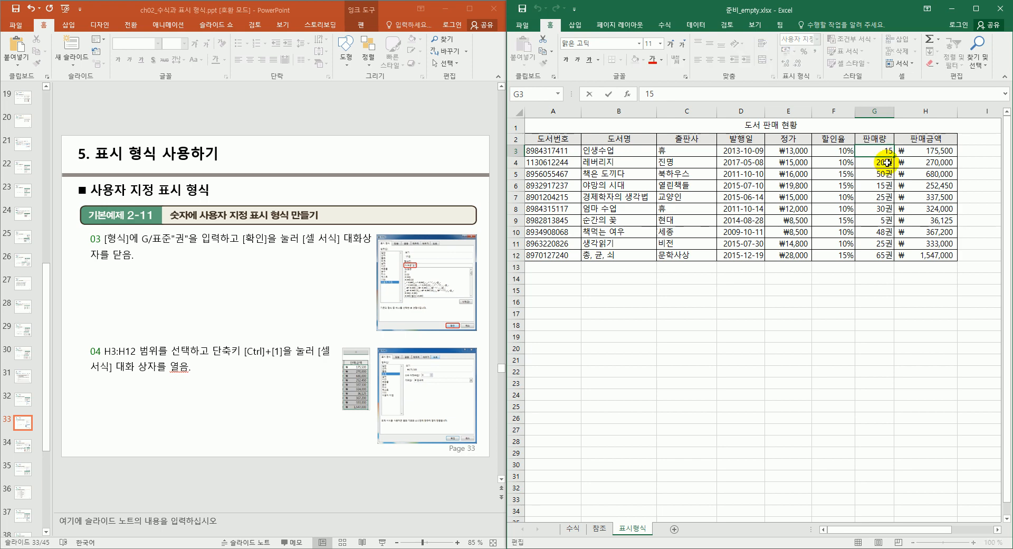
left_click(884, 162)
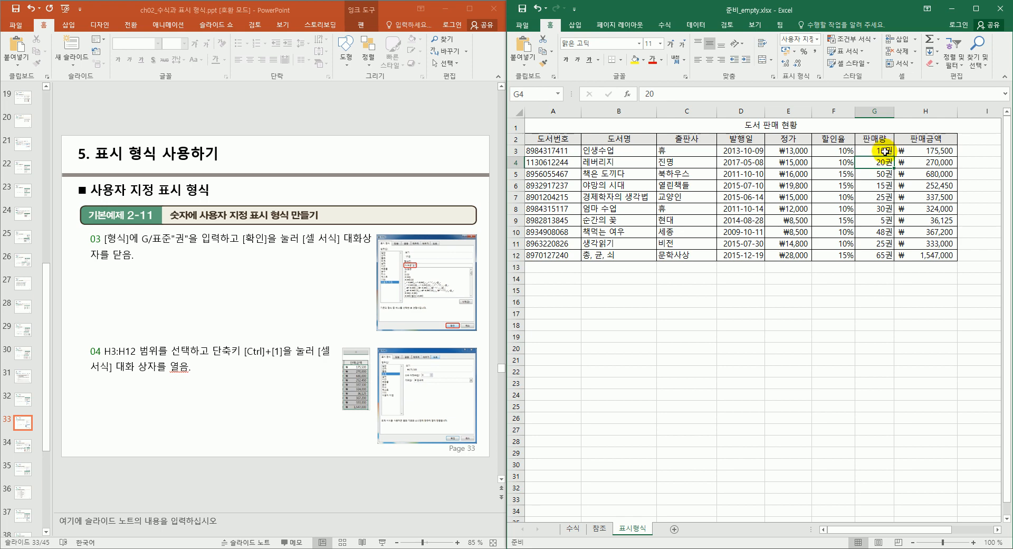
left_click(885, 151)
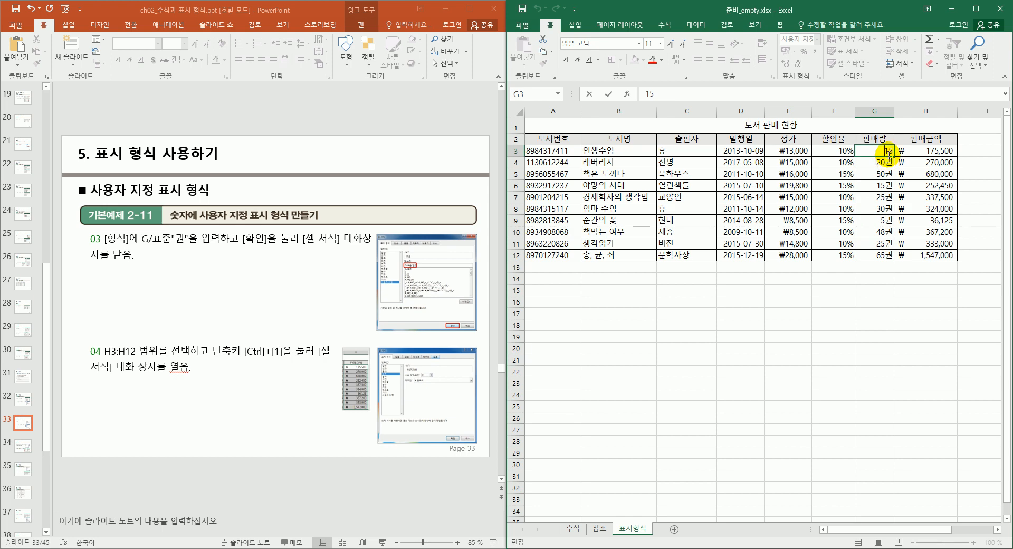
key("Escape")
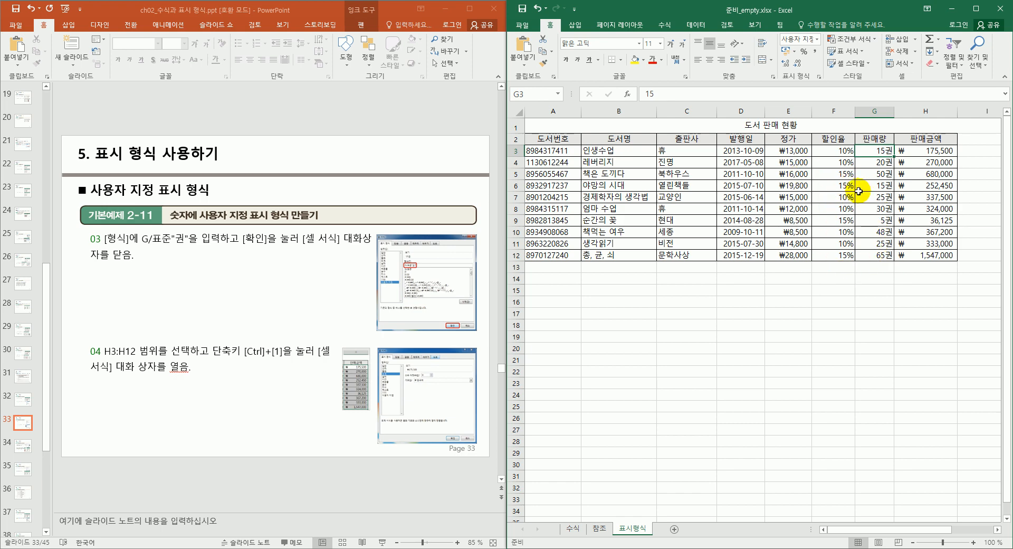
Choose #,##0 as the base custom format code for the sales amounts in H3:H12, following the exercise slide
left_click(931, 151)
left_click_drag(931, 151, 932, 259)
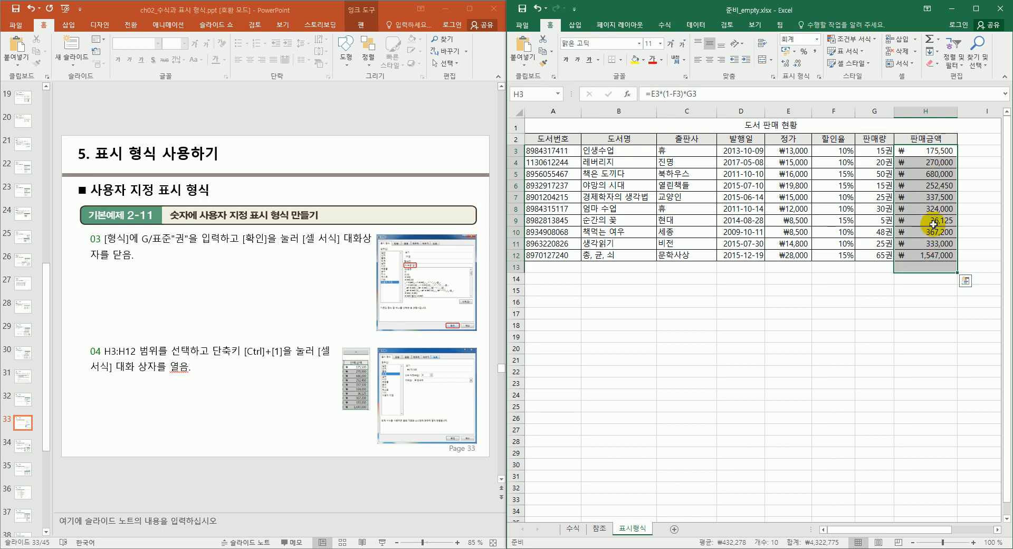
left_click(942, 153)
left_click_drag(943, 150, 933, 259)
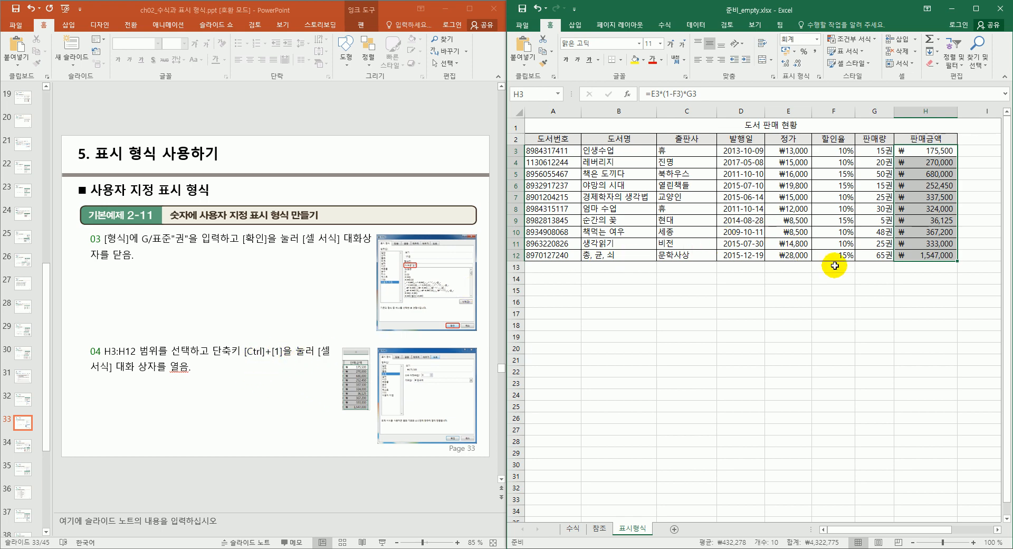
left_click(819, 78)
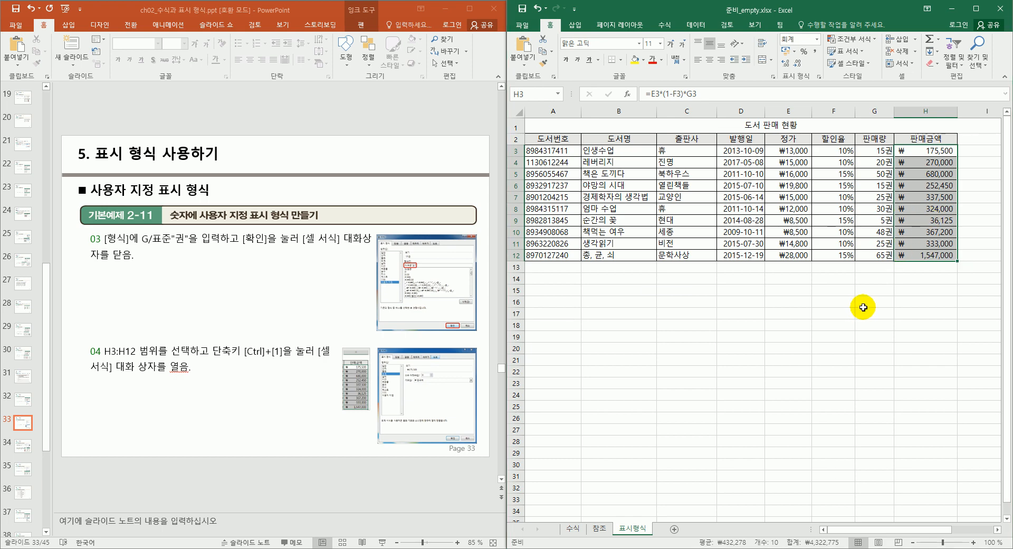
key("ctrl+1")
left_click_drag(791, 221, 762, 135)
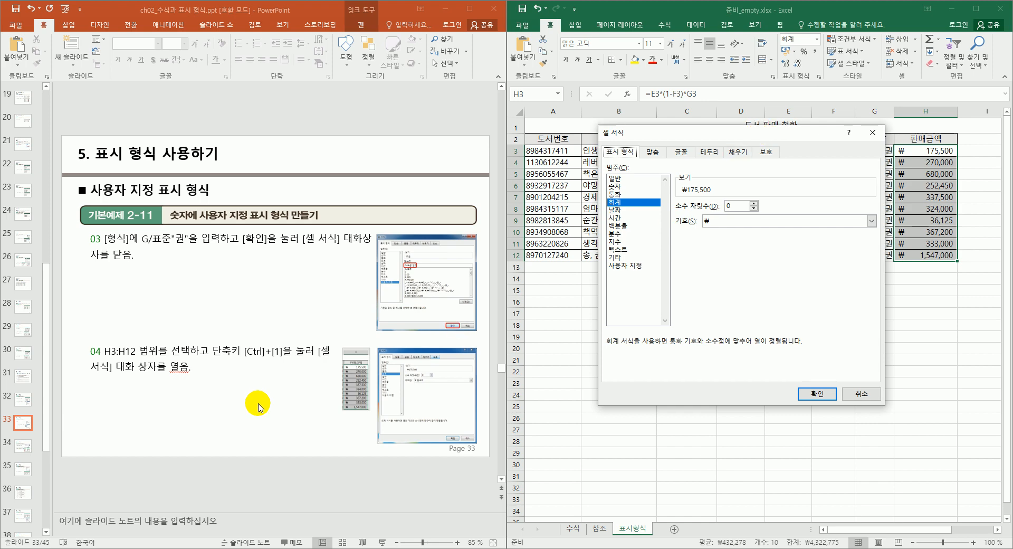
scroll(257, 404, "down", 1)
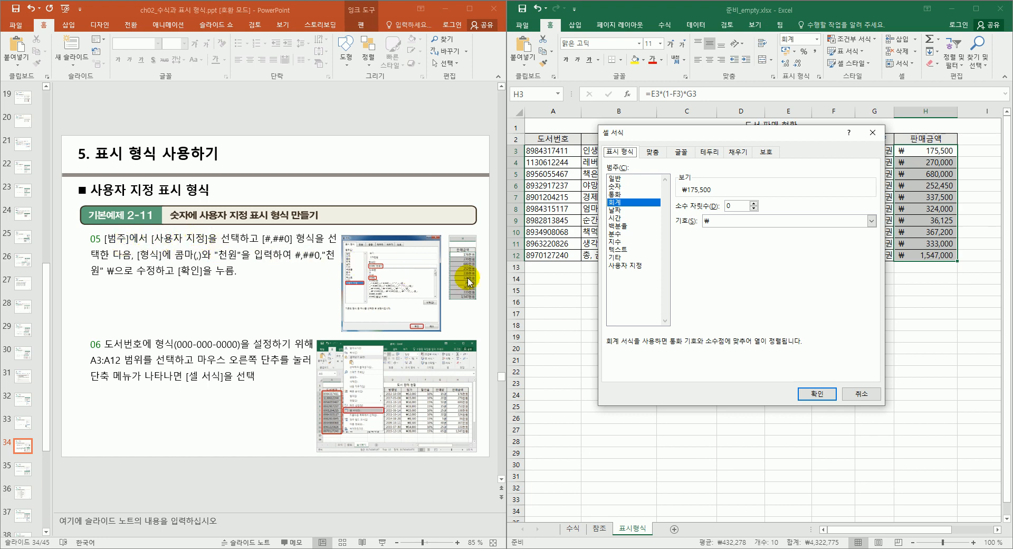
left_click(622, 266)
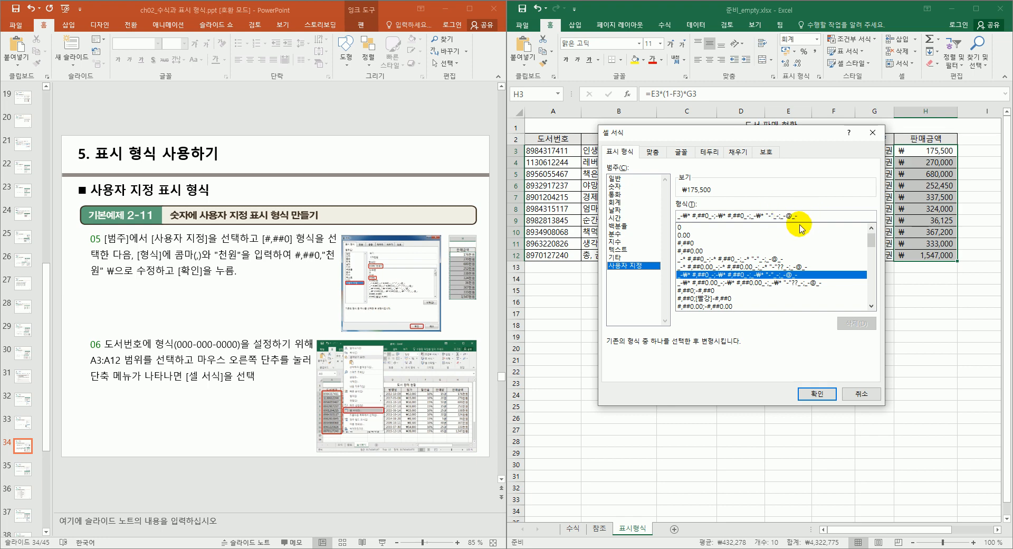
left_click_drag(822, 214, 734, 215)
left_click(871, 229)
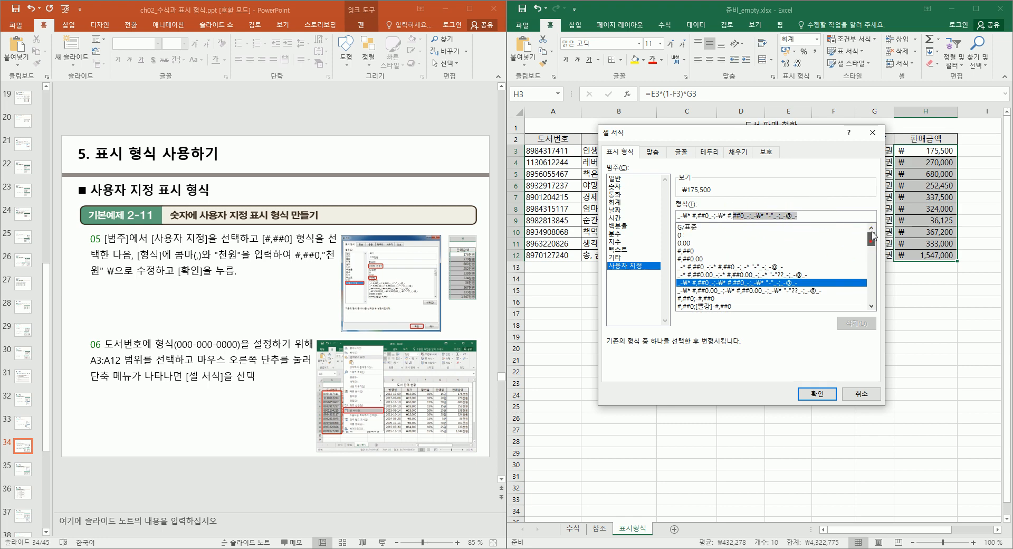
left_click(694, 251)
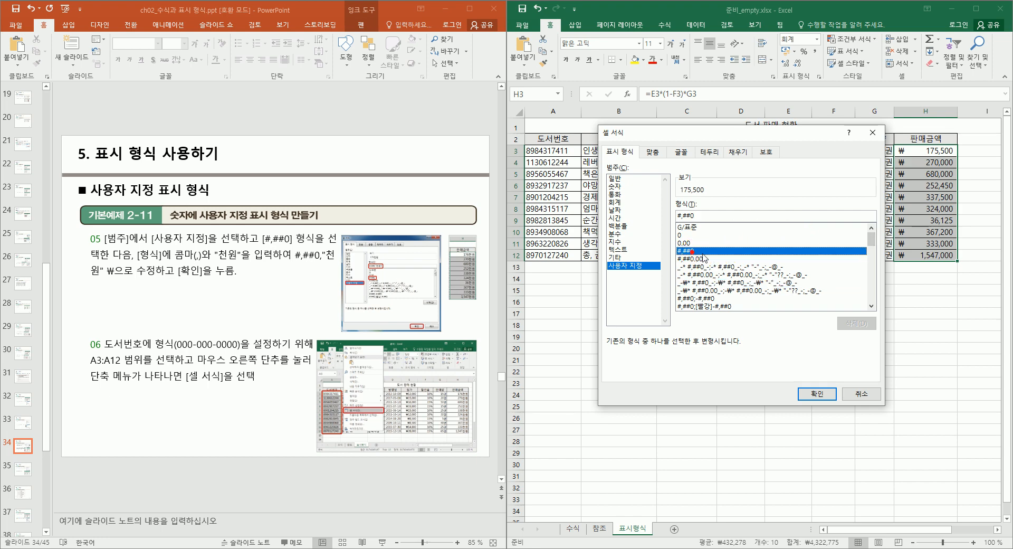
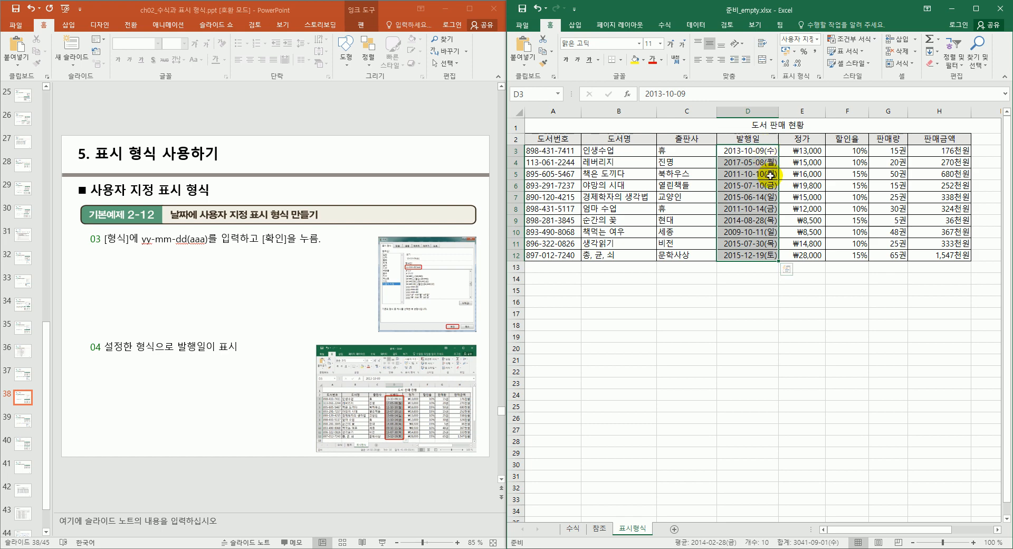
Inspect the stored date behind the formatted publication date in D3 without changing it
left_click(771, 151)
double_click(772, 151)
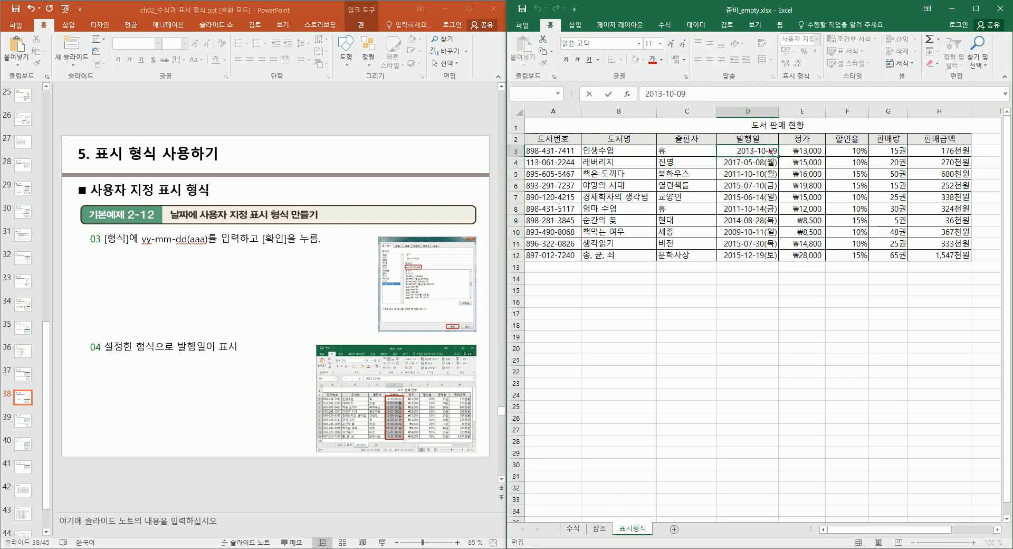
key("Escape")
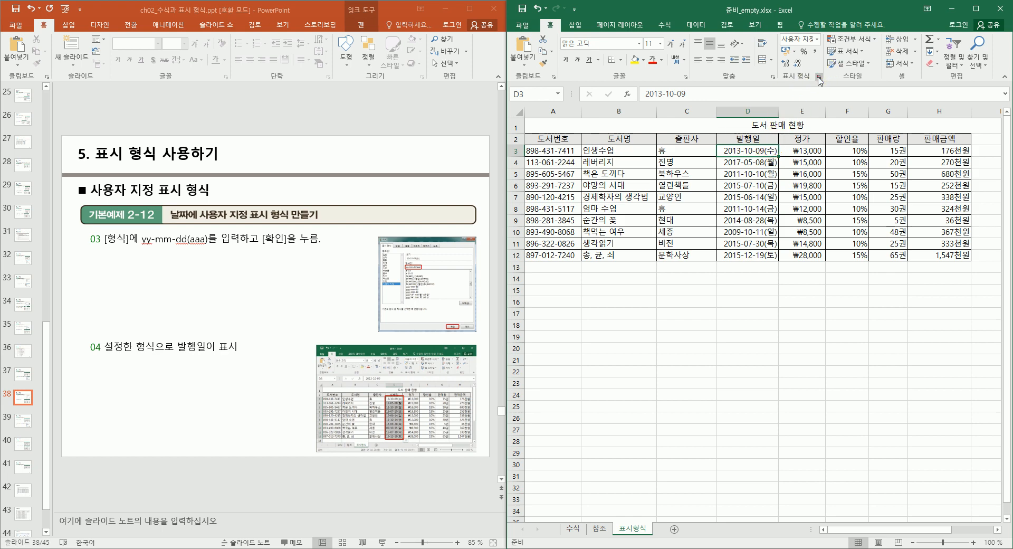
Try the custom date format yyyy-mm-dd(aaaa) on D3 and undo it
key("ctrl+1")
left_click(726, 215)
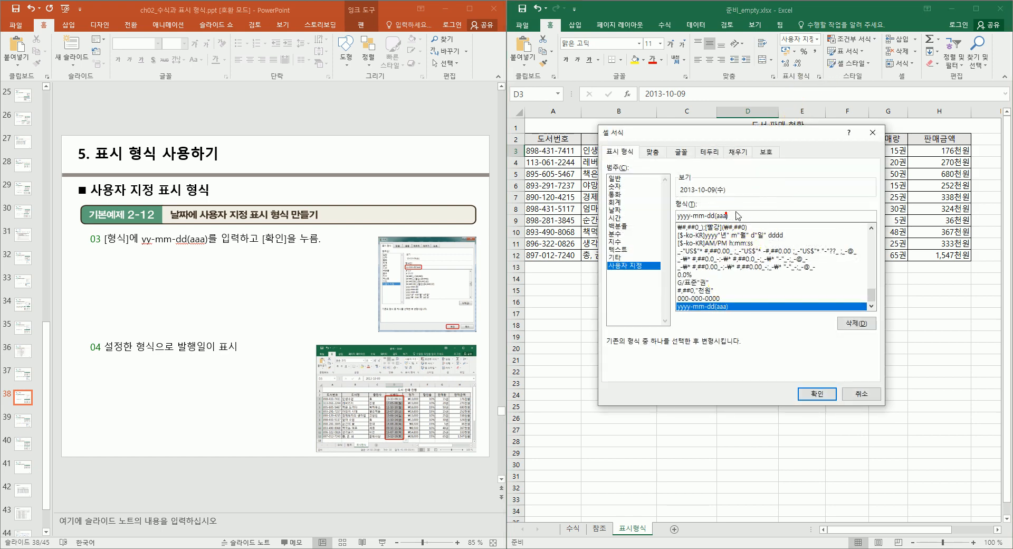
type("a")
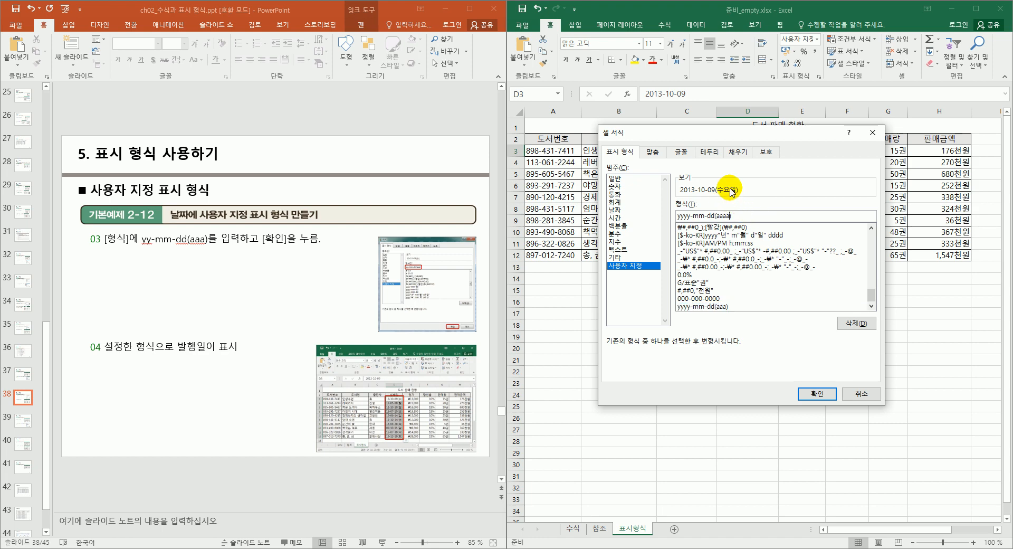
left_click(817, 394)
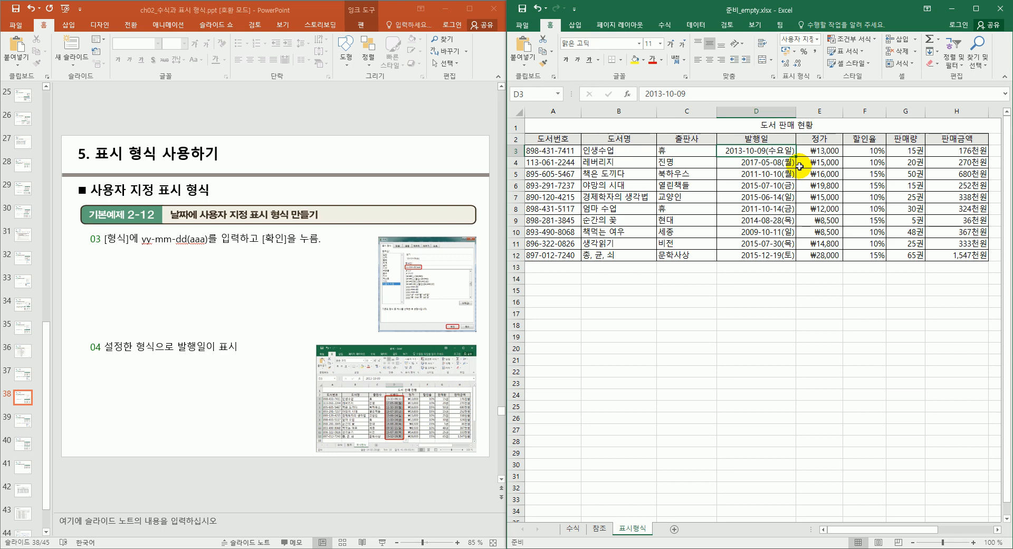
key("ctrl+z")
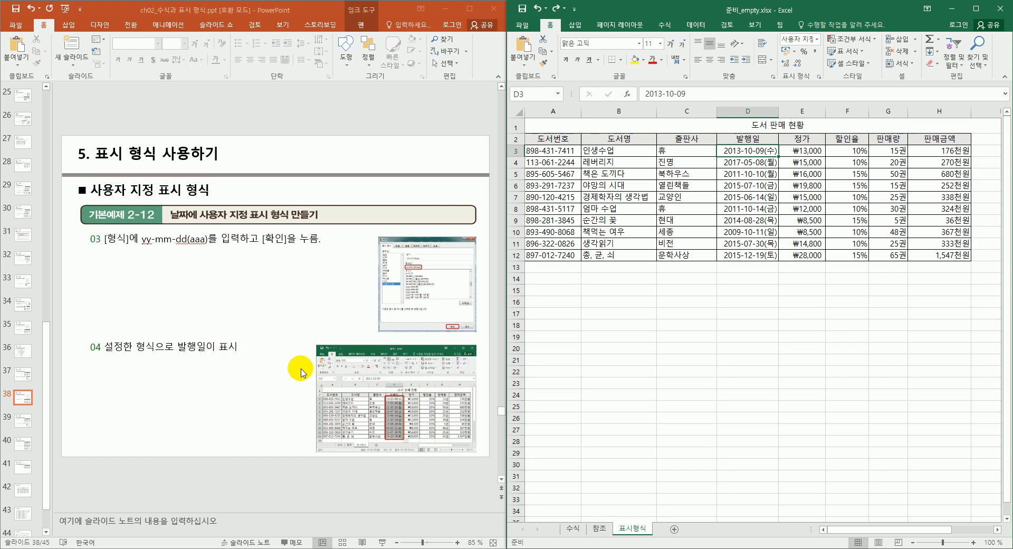
Advance the lecture to the slide for exercise 2-13 on custom text formats
scroll(300, 369, "down", 1)
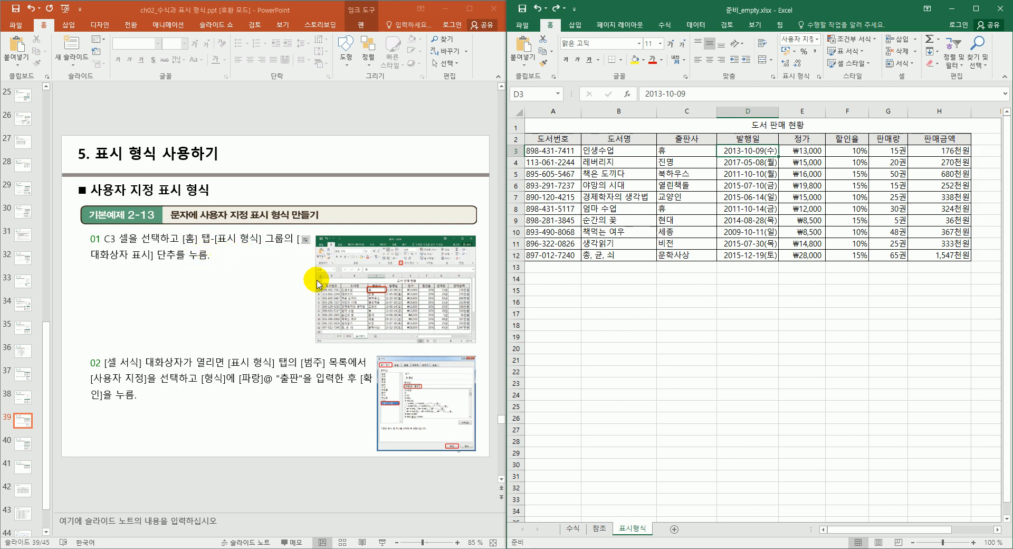
Look over the publisher names in C3:C12 of the book sales table
left_click(694, 151)
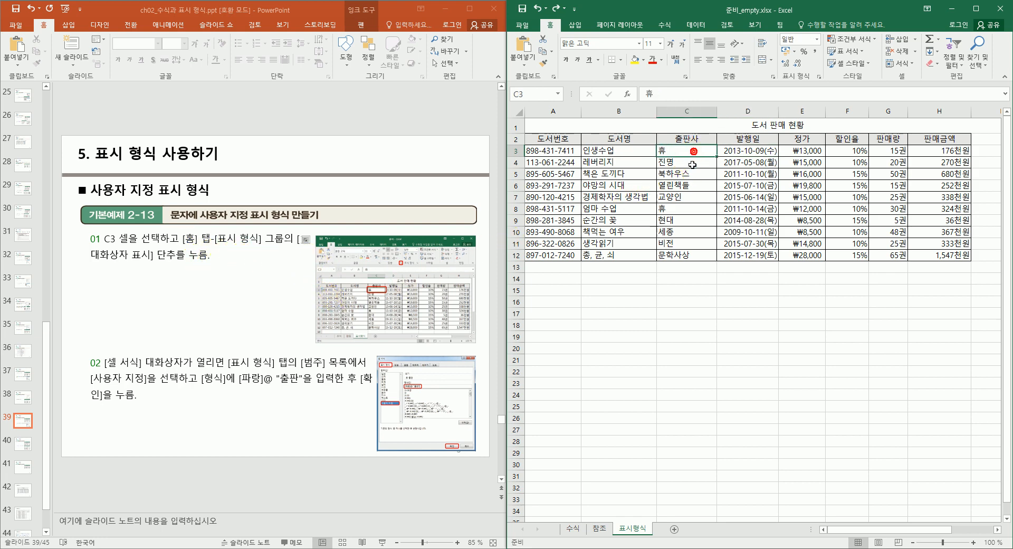
left_click(692, 162)
left_click(690, 174)
left_click(685, 187)
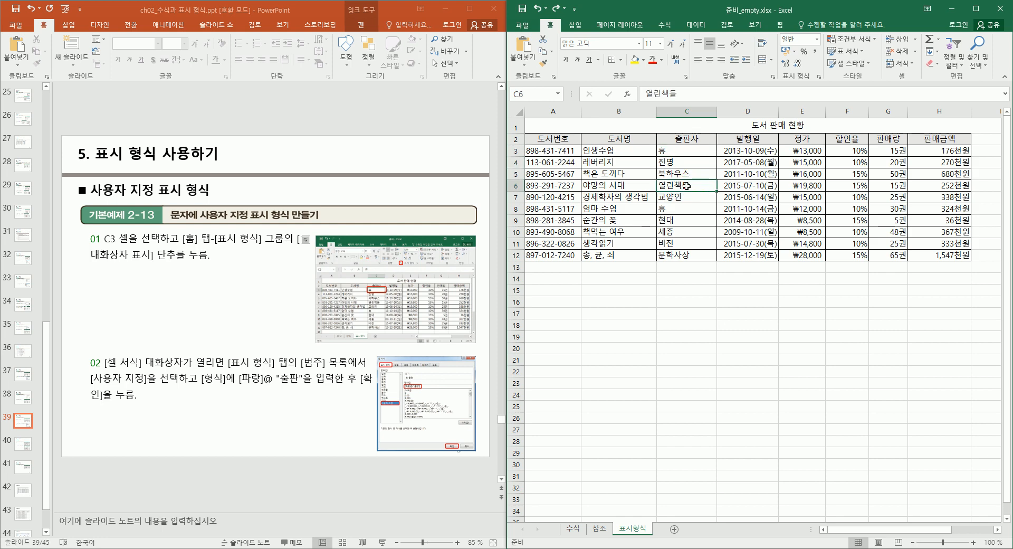
left_click(689, 152)
left_click(686, 151)
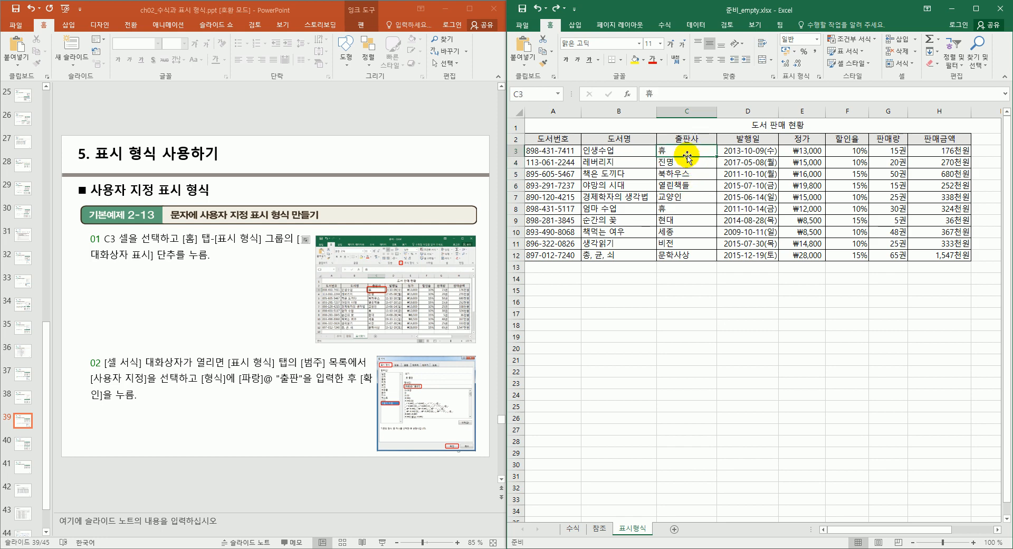
left_click_drag(687, 152, 677, 252)
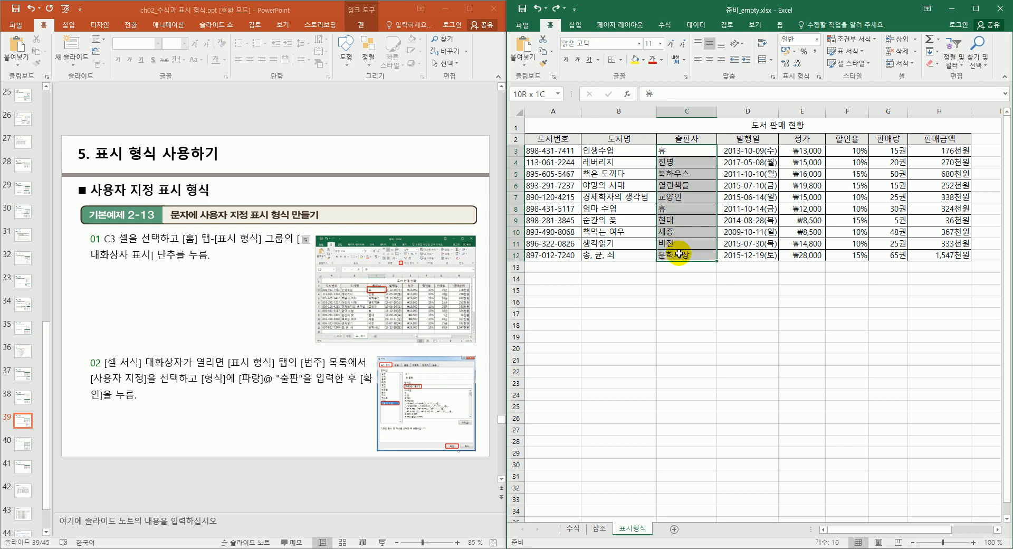
Apply the custom text format [파랑]@ "출판" to the publisher name in C3
left_click(679, 151)
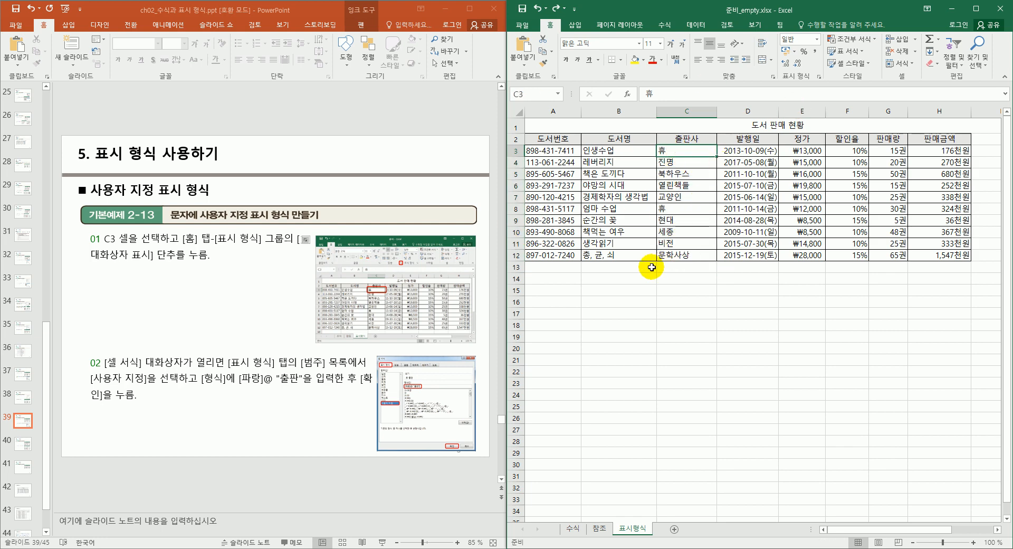
left_click(820, 78)
left_click(625, 265)
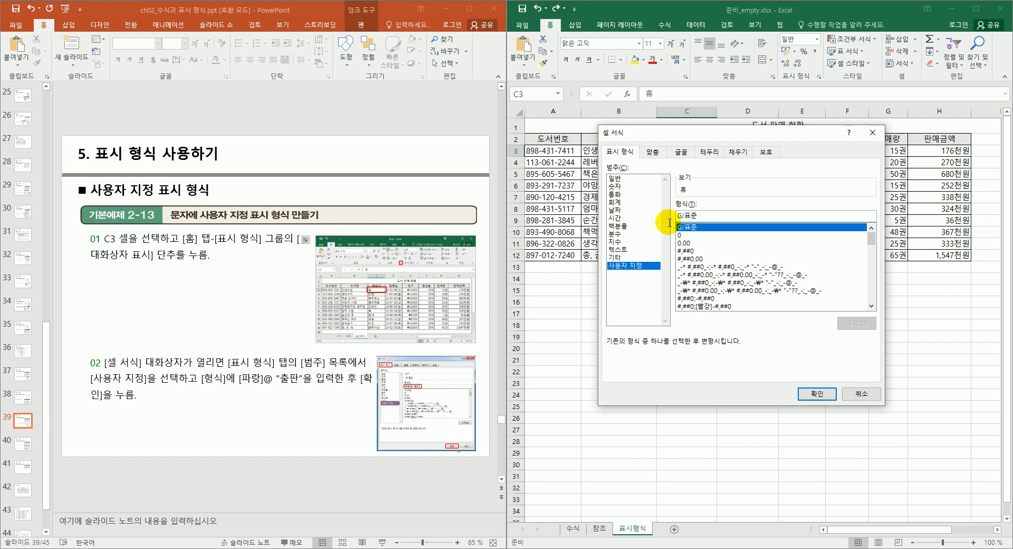
key("BackSpace")
key("BackSpace")
key("BackSpace")
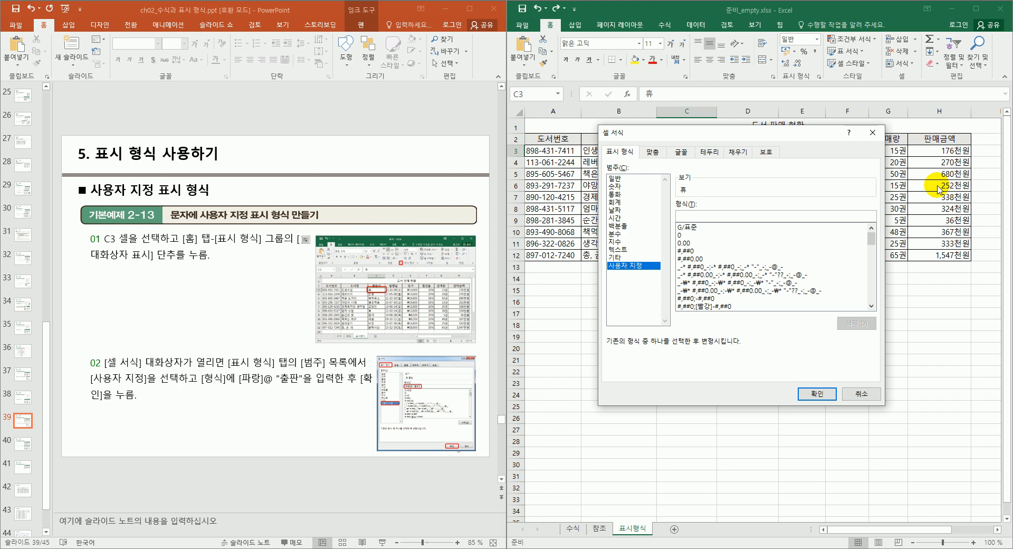
type("[파랑]@ \"출판")
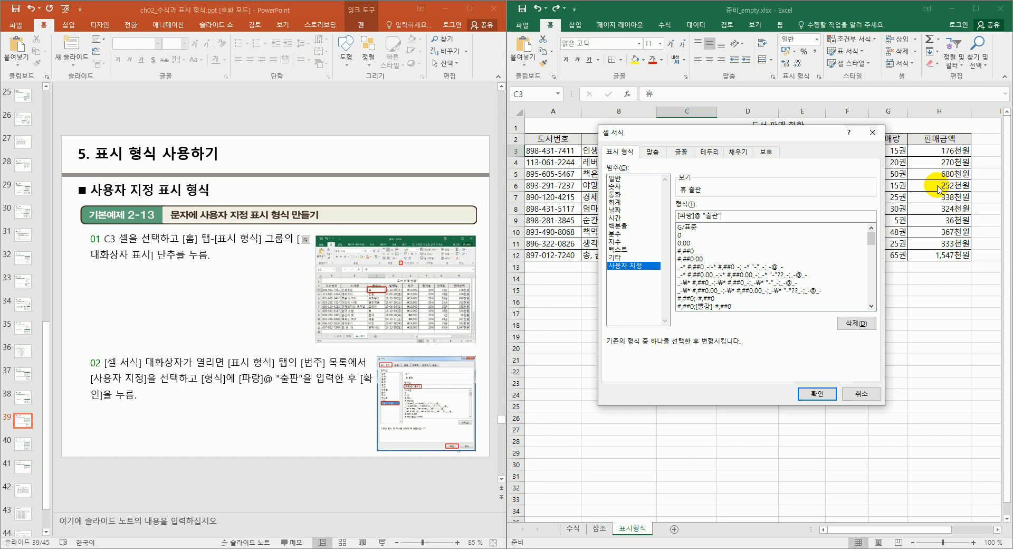
left_click(698, 216)
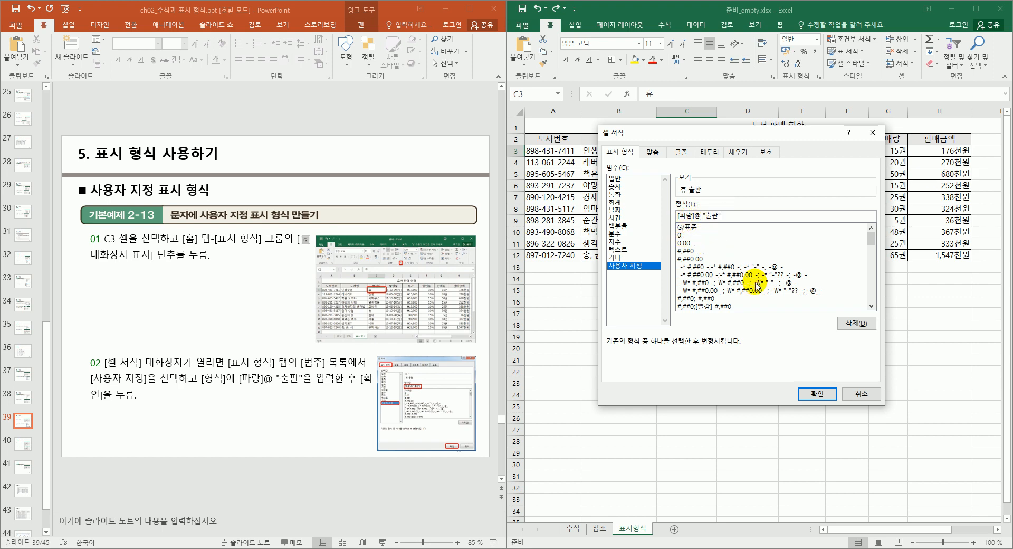
left_click(817, 394)
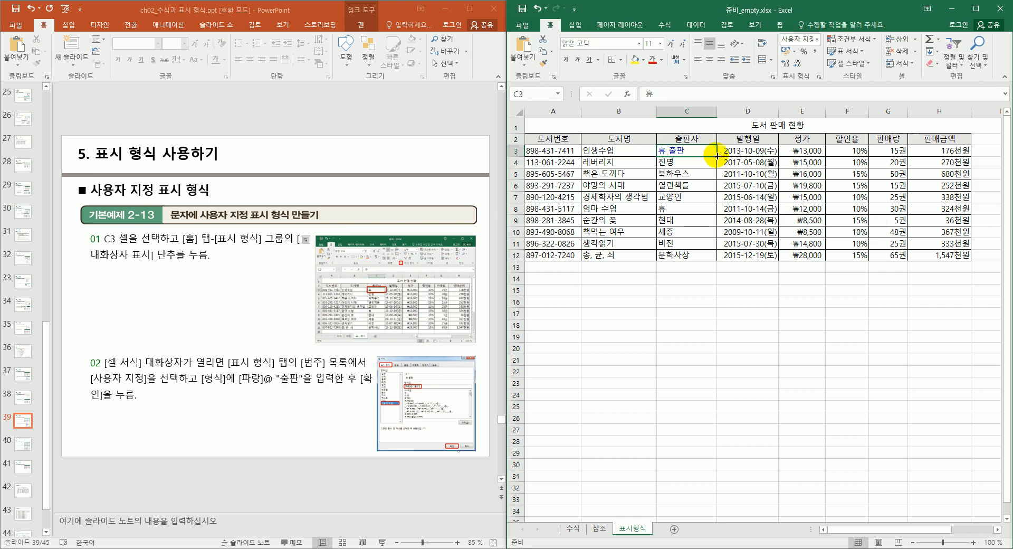
Fill C3 down through C12 with the formatting-only option (서식만 채우기), keeping each row's own publisher name
left_click_drag(717, 156, 714, 259)
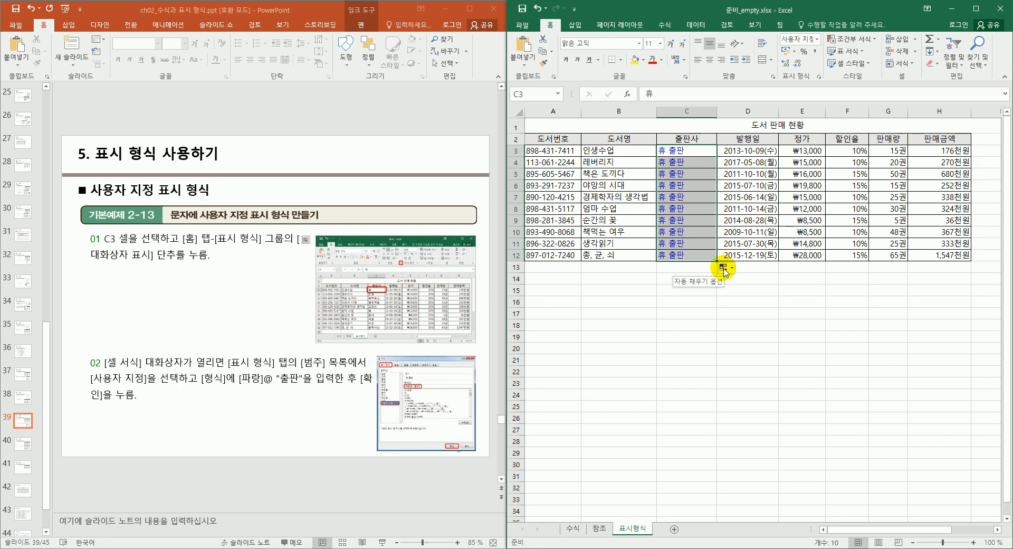
left_click(723, 268)
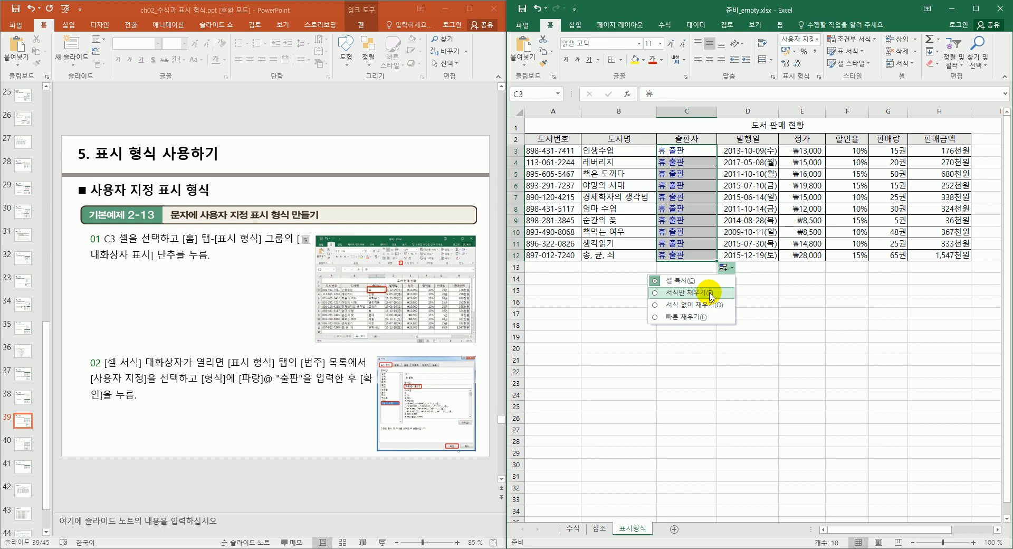
left_click(710, 294)
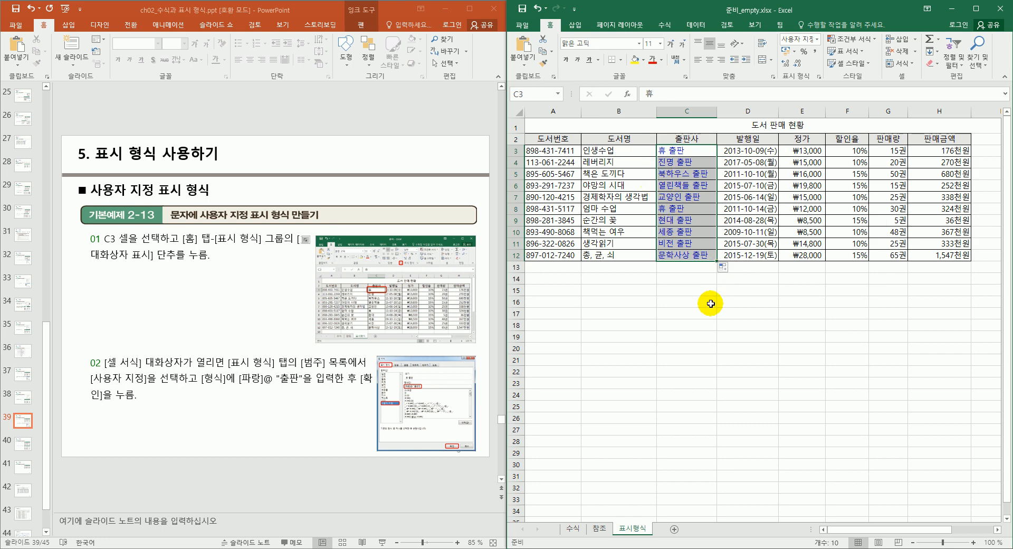
left_click(727, 268)
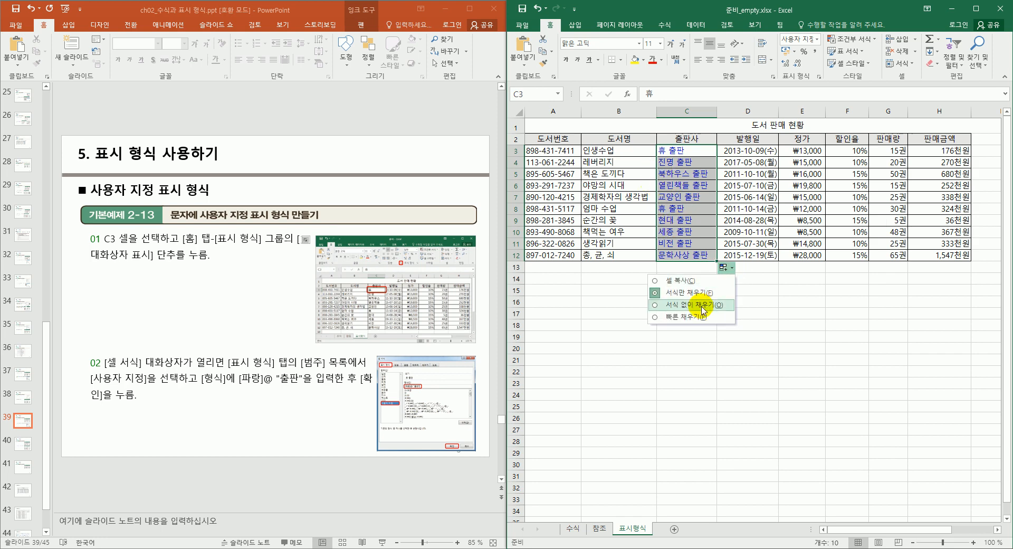
left_click(749, 291)
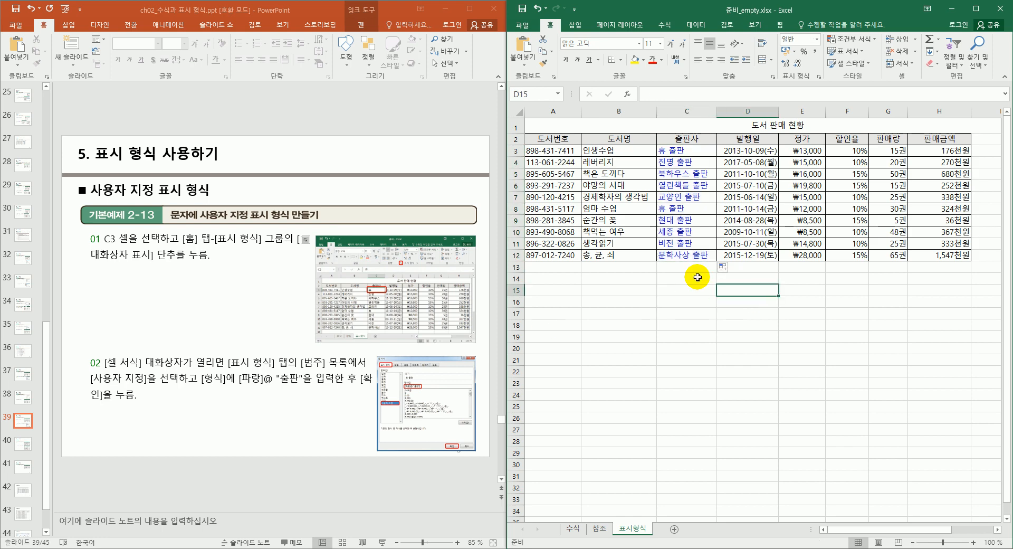
Review the remaining slides of exercise 2-13, glance at practice task 01, and return to slide 41
scroll(363, 371, "down", 1)
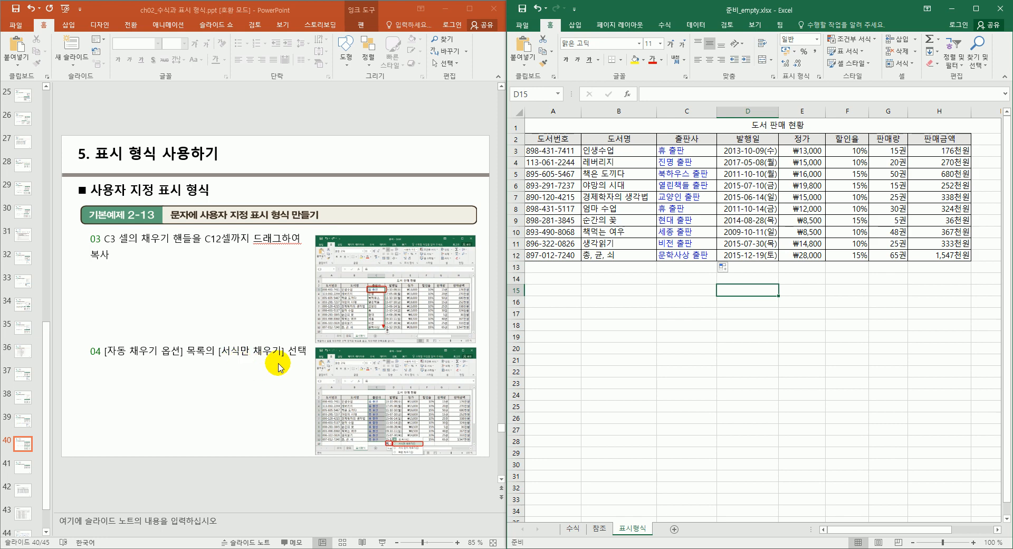
scroll(278, 364, "down", 1)
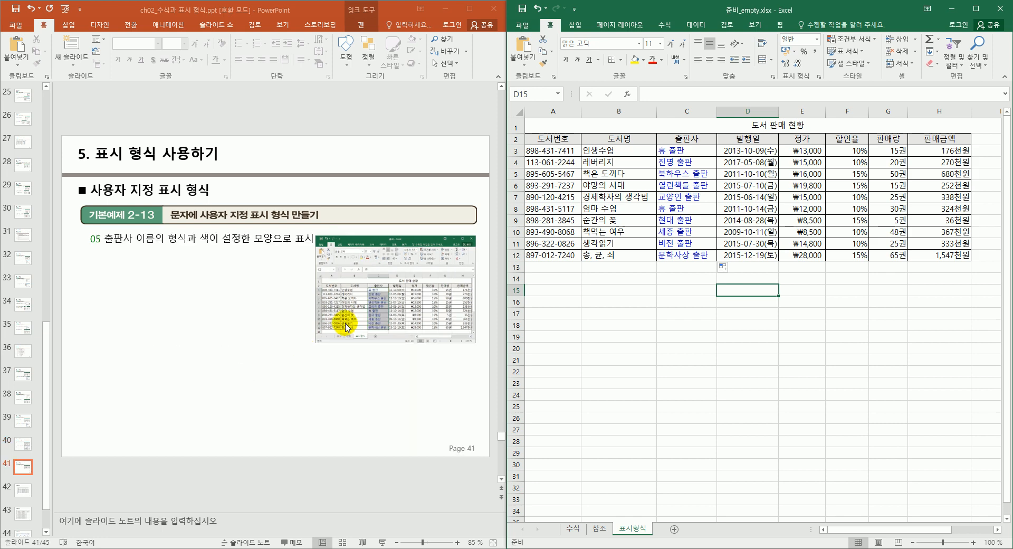
scroll(297, 316, "down", 1)
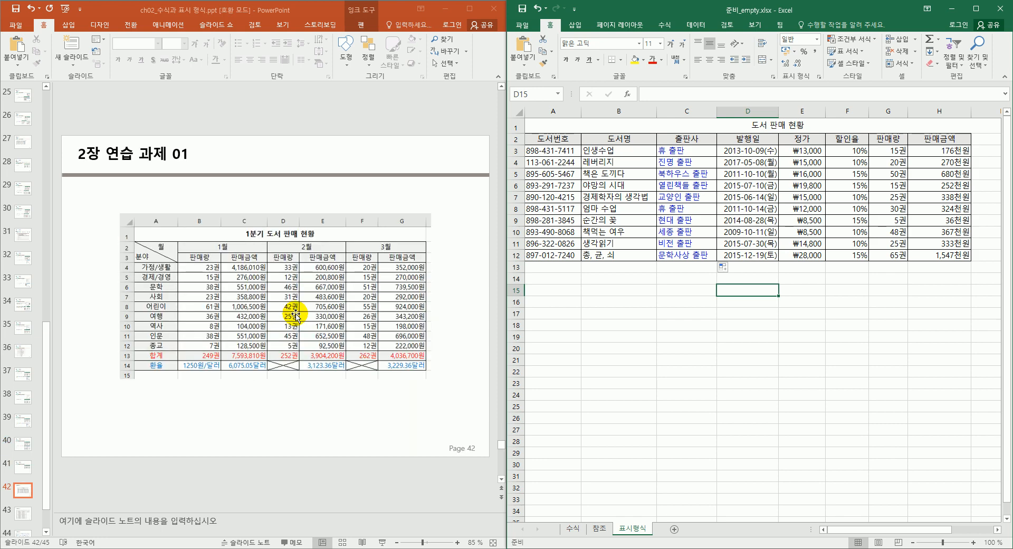
scroll(296, 315, "up", 1)
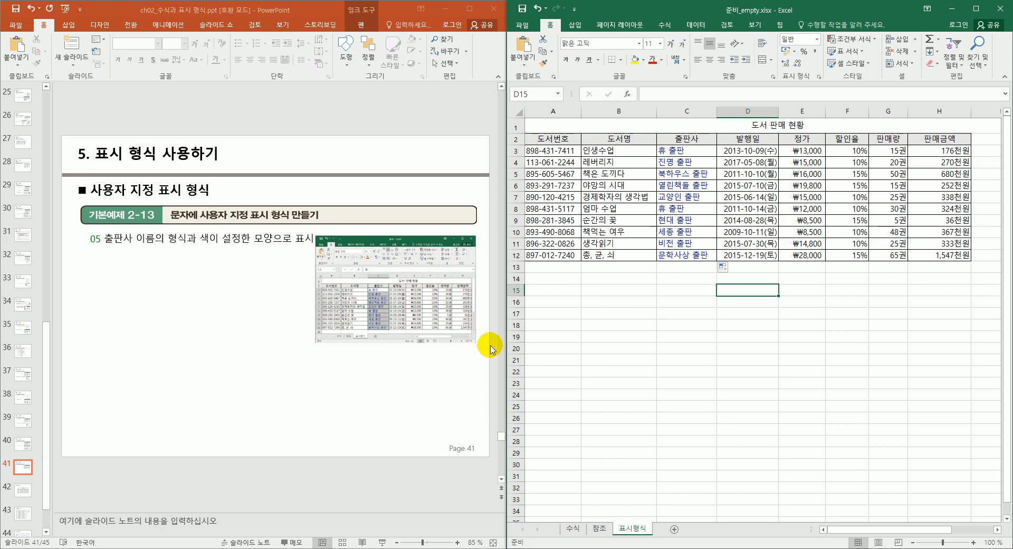
left_click(641, 311)
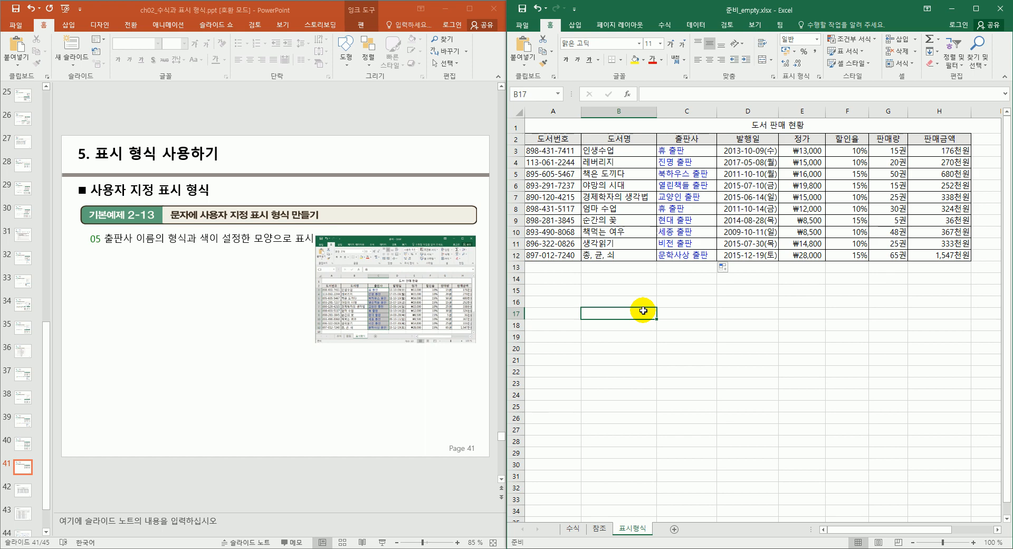
type("=")
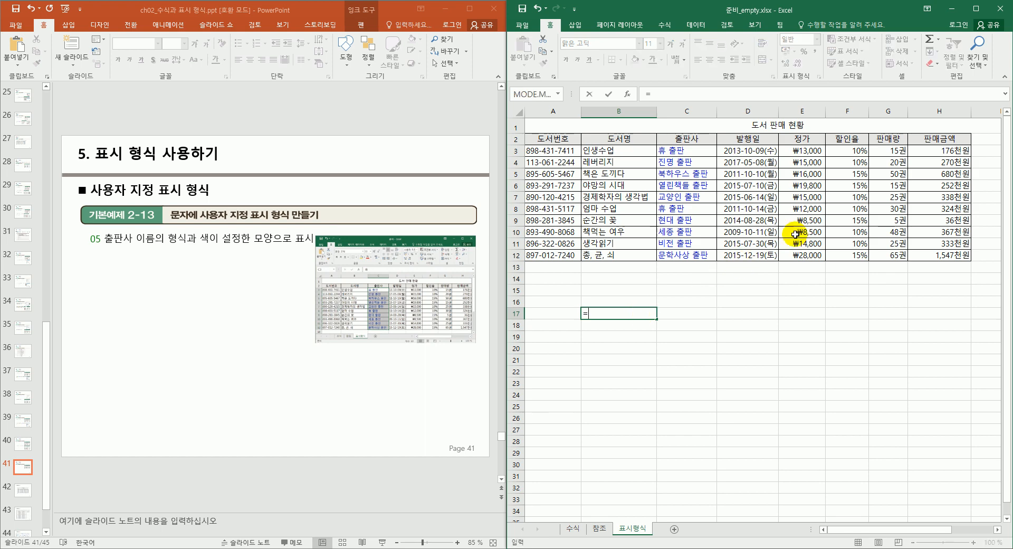
left_click(806, 255)
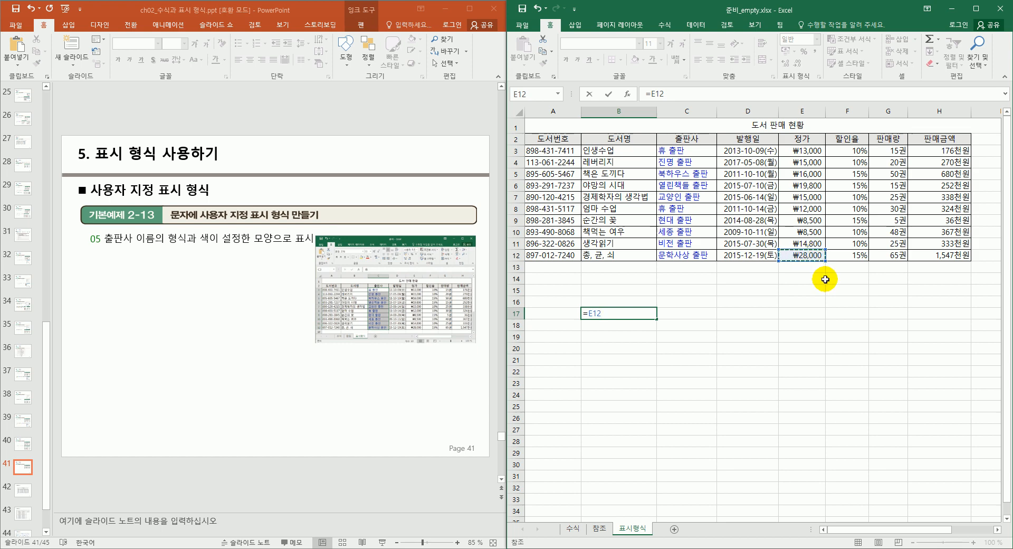
type("+")
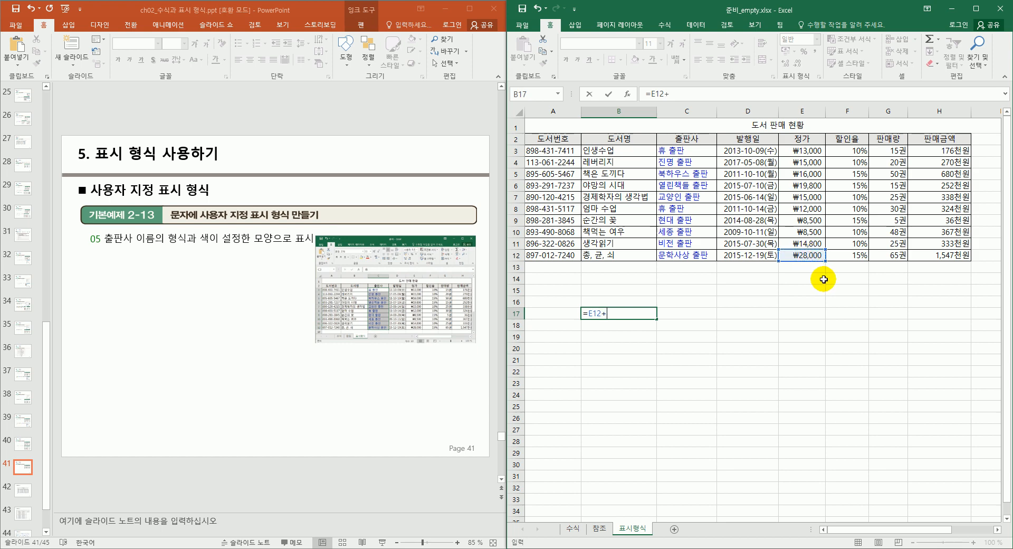
left_click(817, 243)
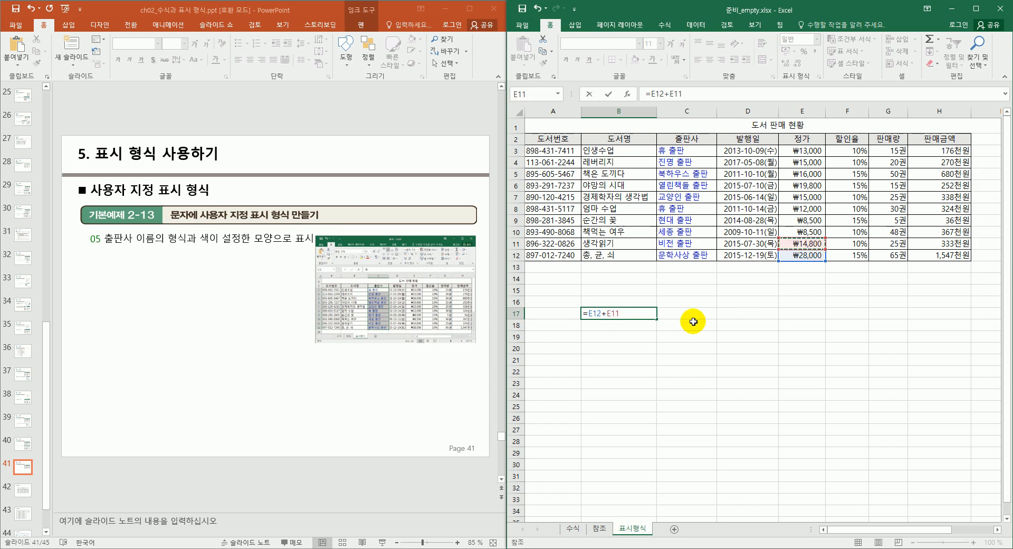
key("Escape")
Enter the notes 1.수식 in B16 and 2.자동합계 in B17 below the table
left_click(596, 301)
type("1.")
type("ㅅ")
type("식")
key("Return")
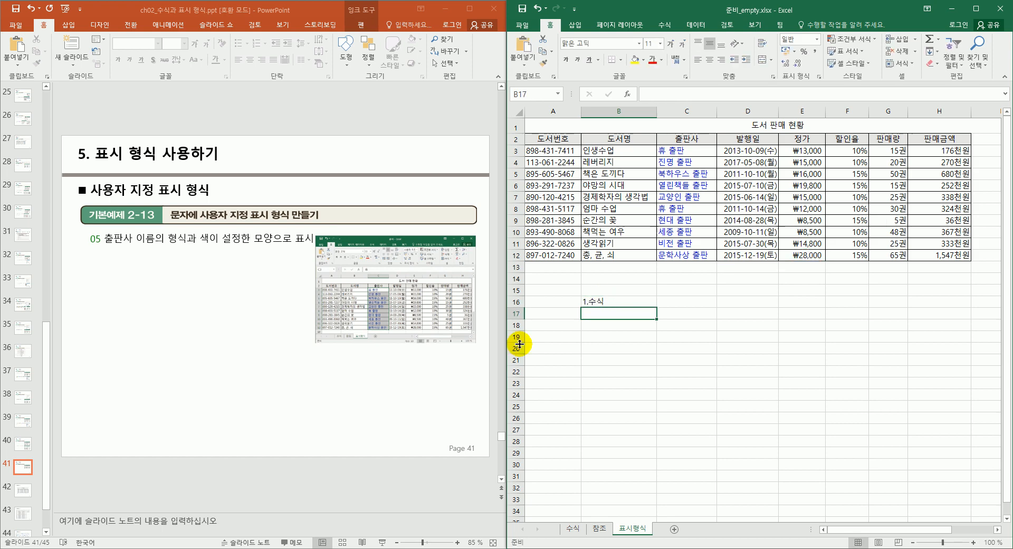
type("2.자동합ㄱ")
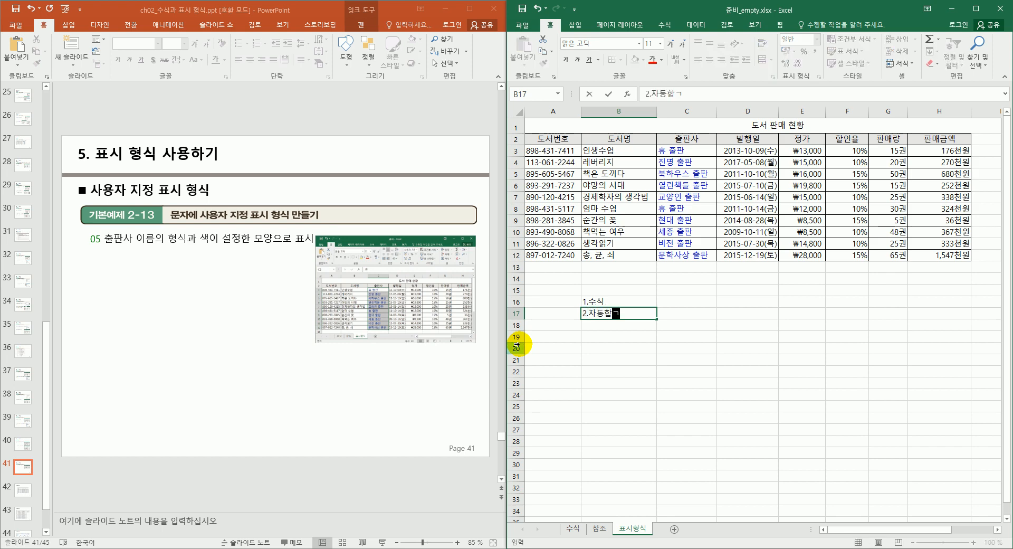
left_click(721, 337)
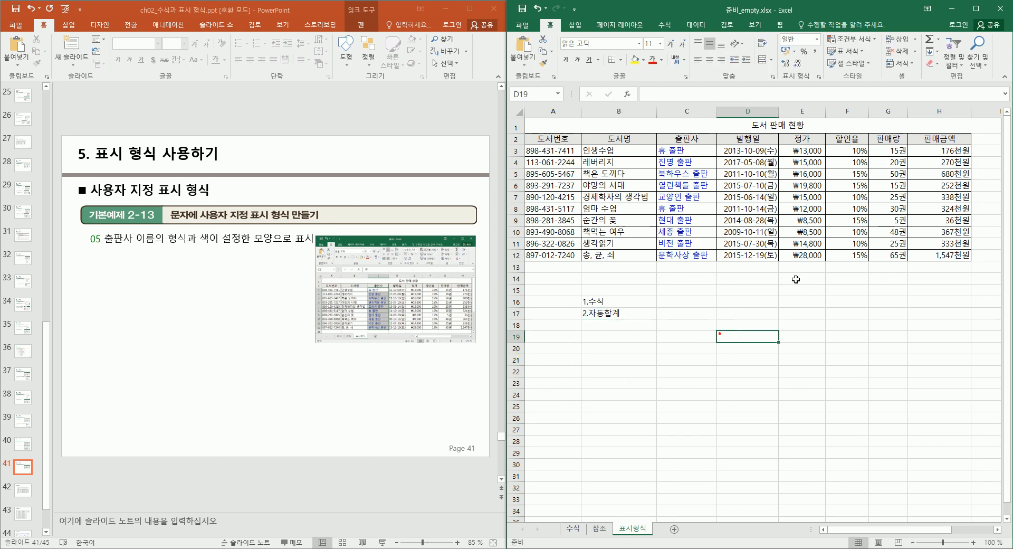
Total the list prices in E14 with AutoSum over E3:E12, and check the resulting formula
left_click(802, 278)
left_click_drag(801, 151, 800, 255)
left_click(803, 284)
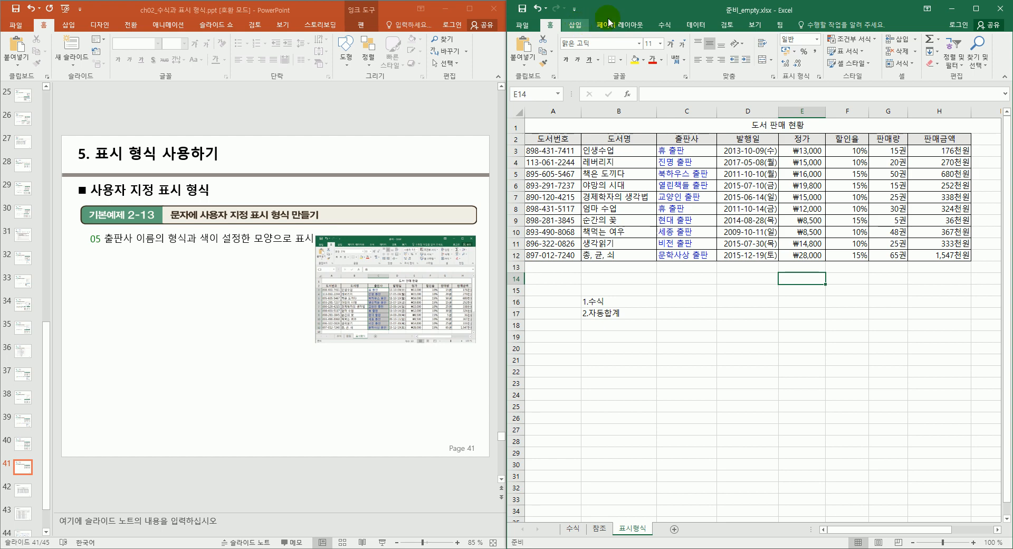
left_click(666, 25)
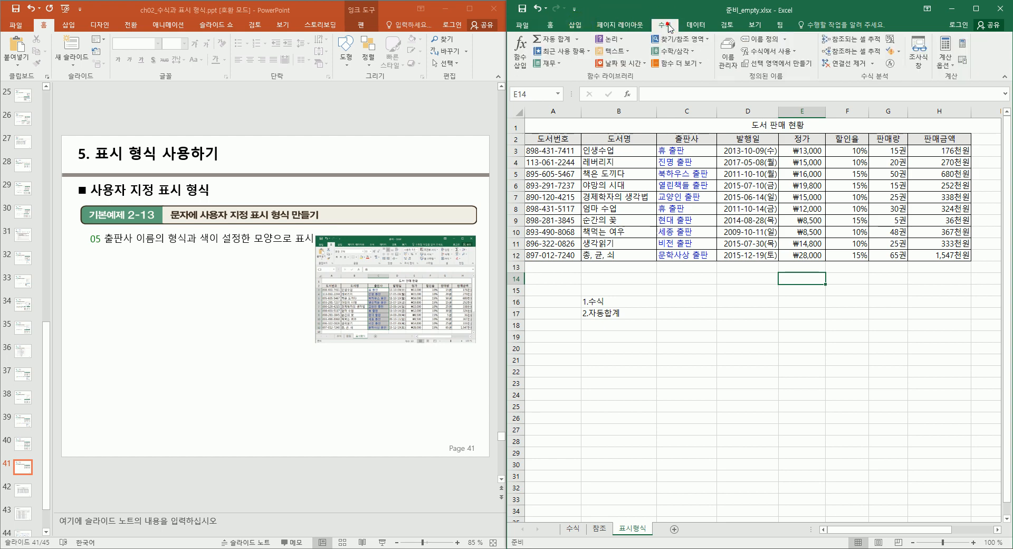
left_click(578, 39)
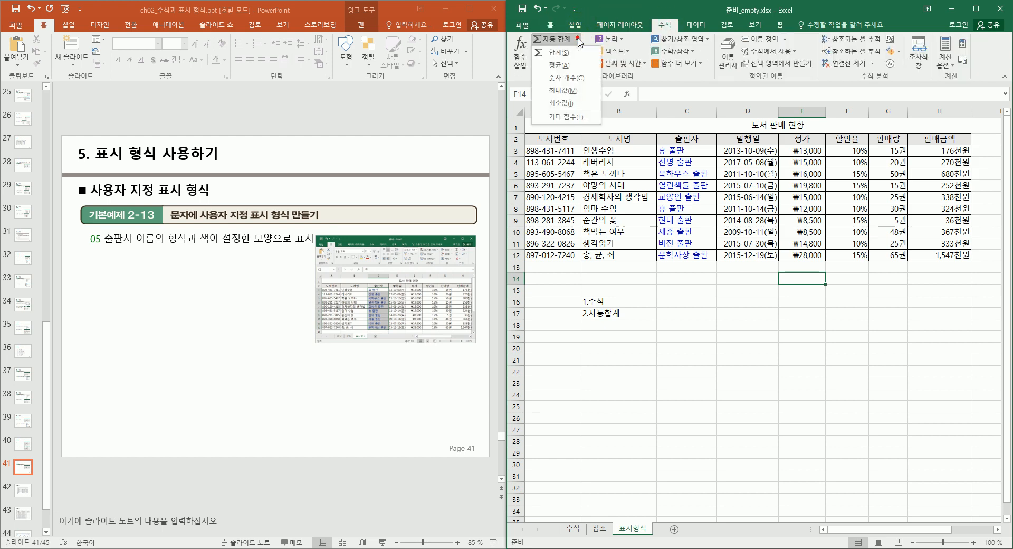
left_click(569, 56)
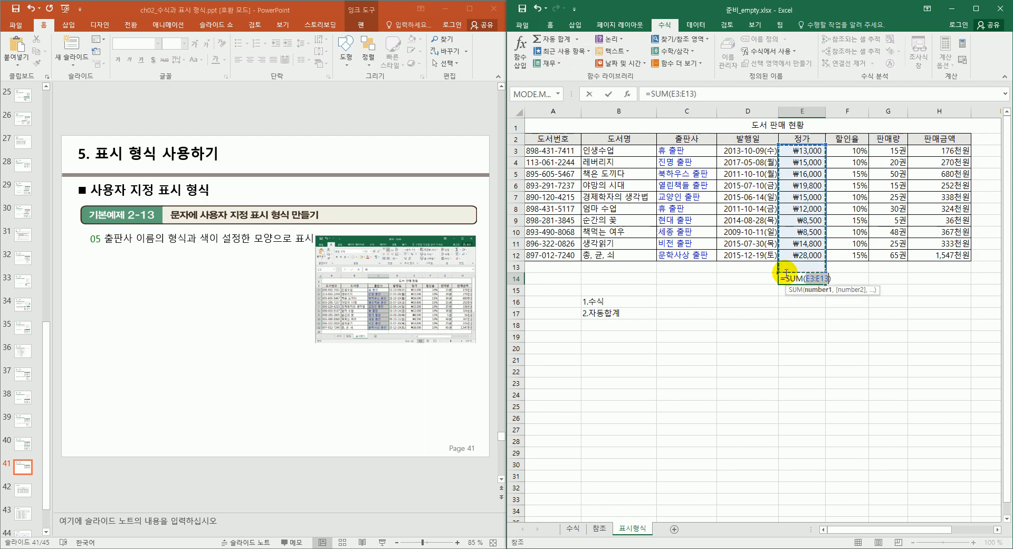
left_click_drag(812, 154, 817, 262)
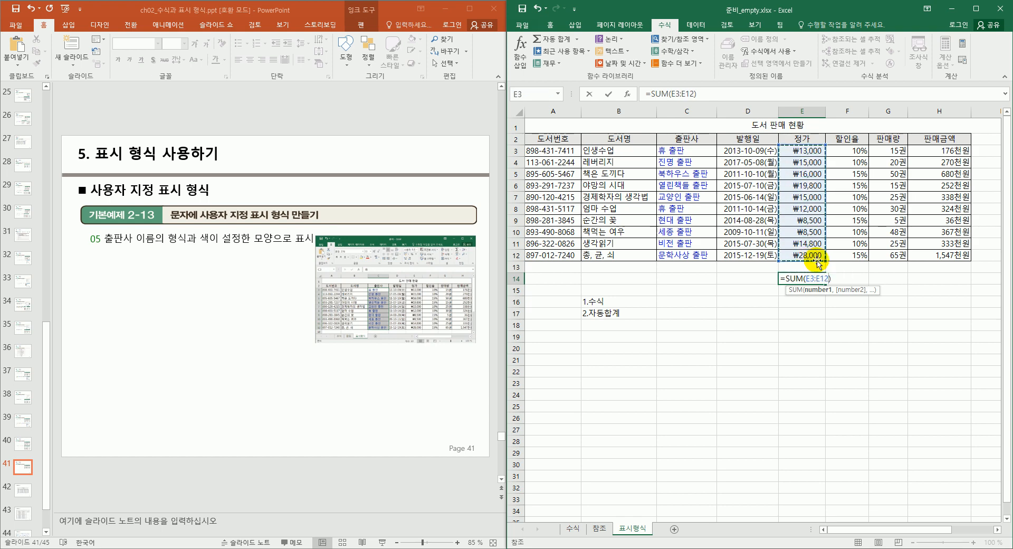
left_click(817, 290)
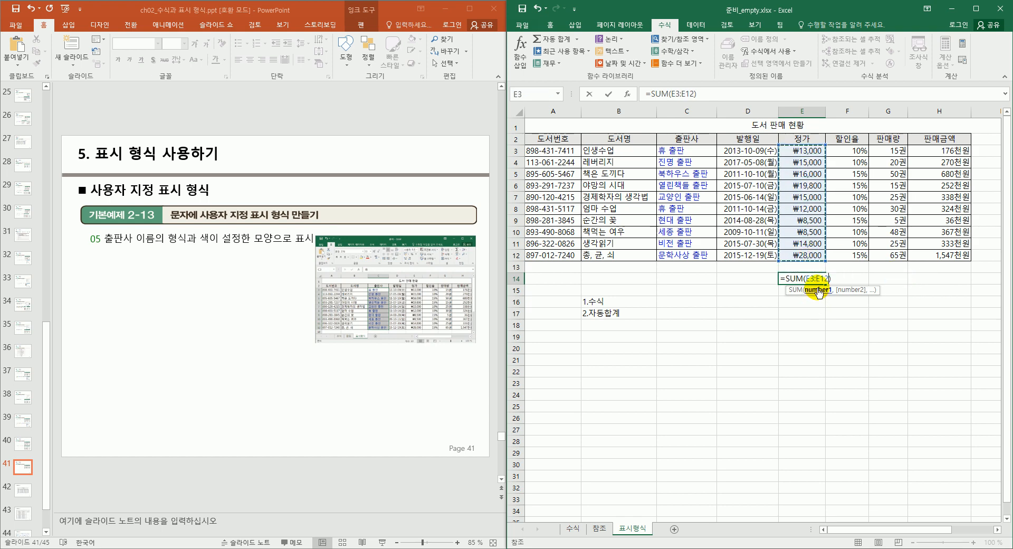
key("Return")
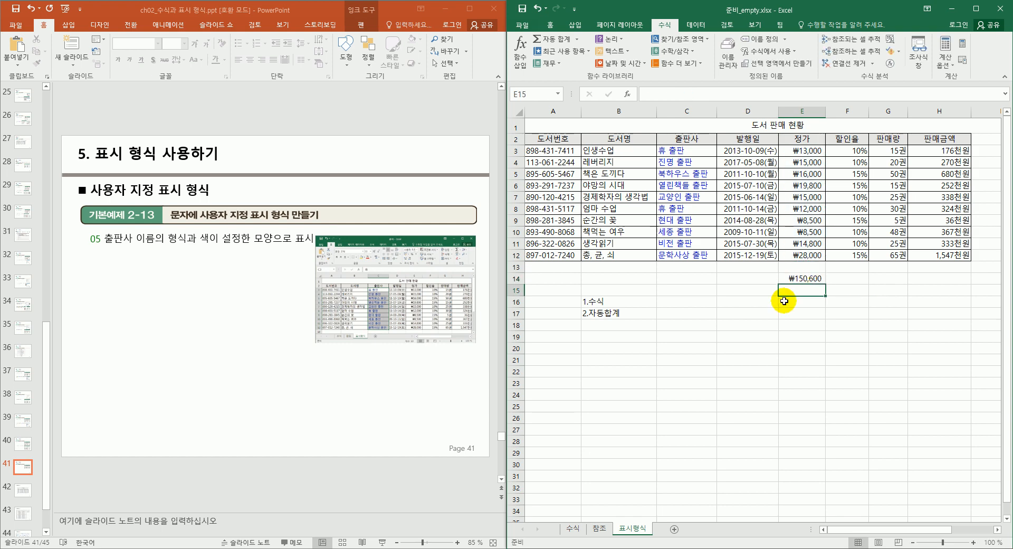
left_click(807, 280)
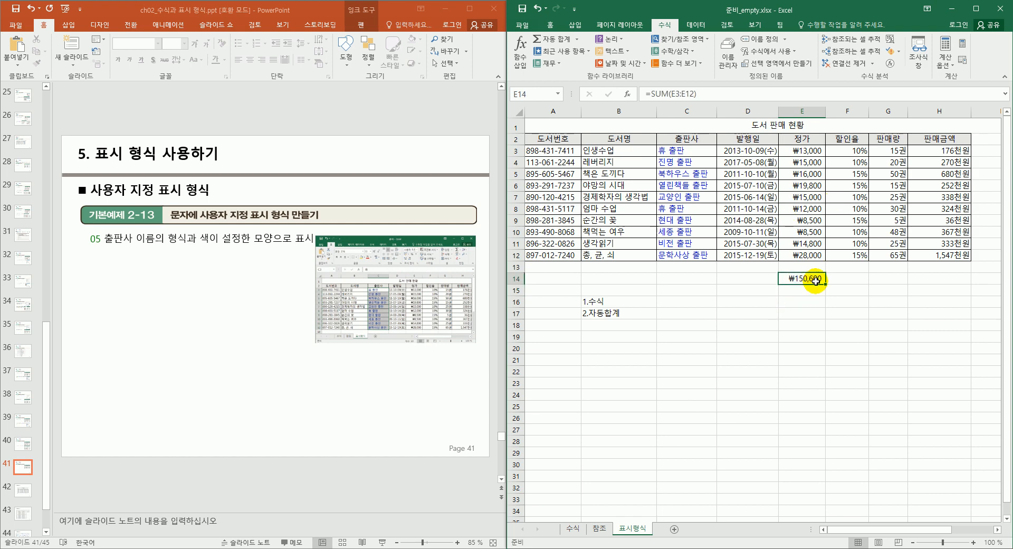
Replace the total in E14 with an AutoSum average of the list prices in E3:E12
double_click(815, 279)
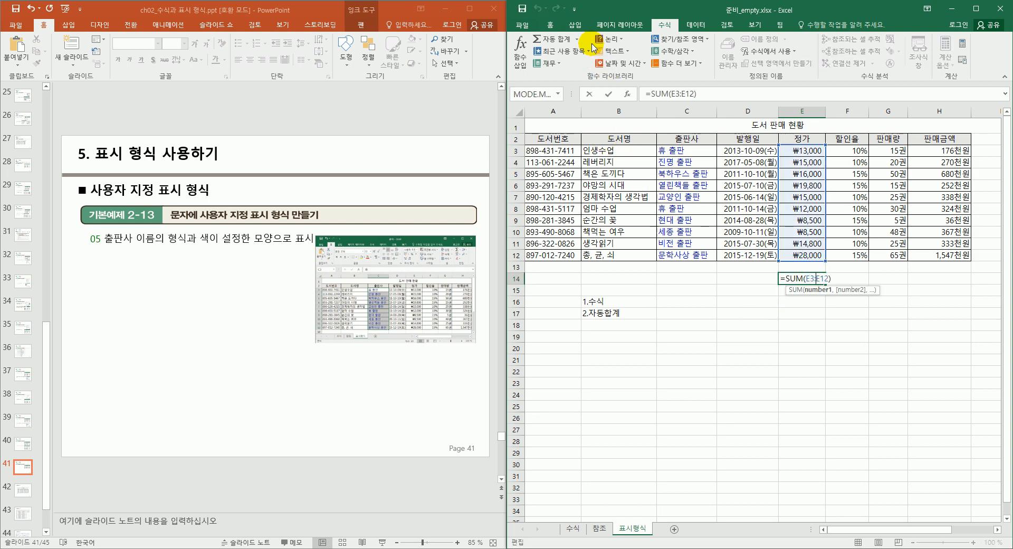
left_click(812, 278)
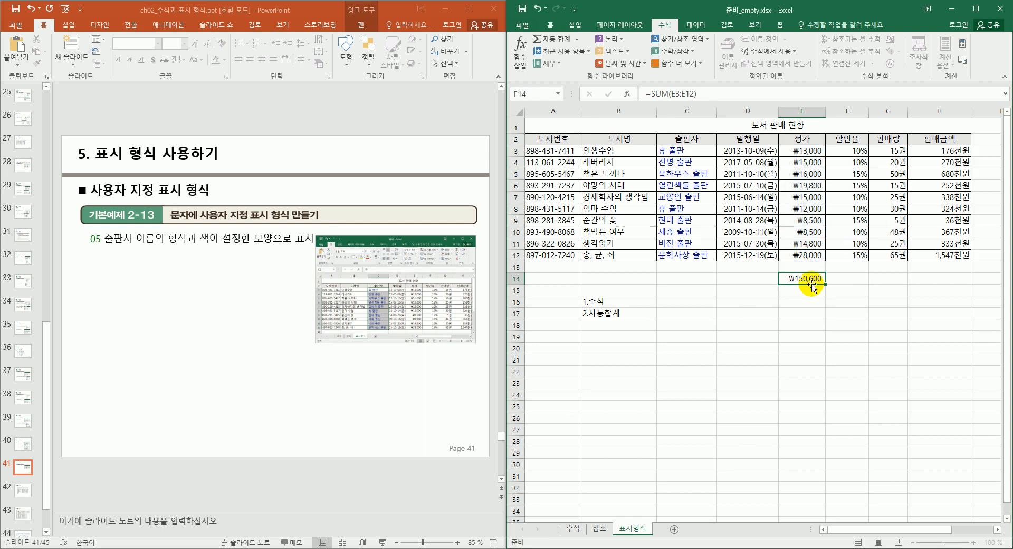
key("Delete")
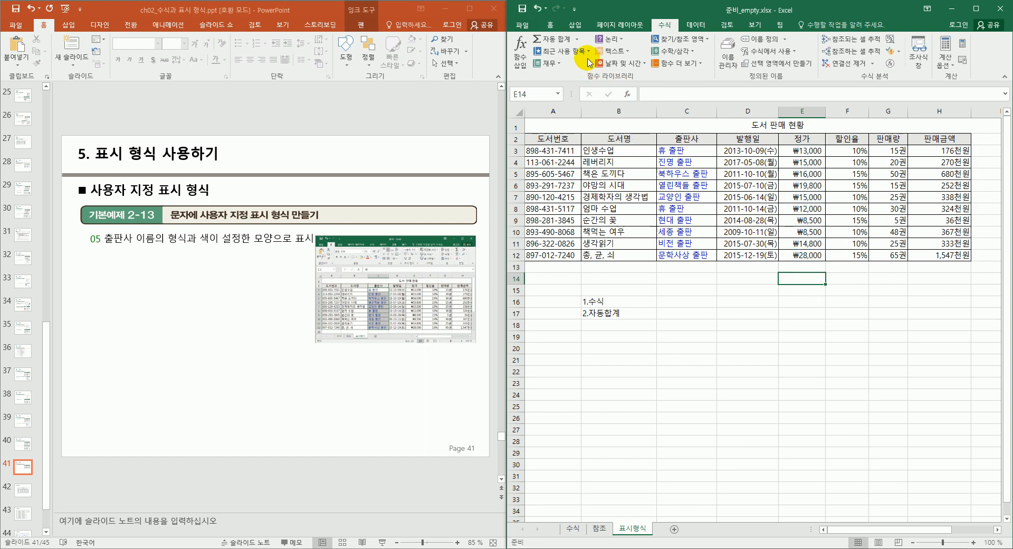
left_click(578, 40)
left_click(559, 65)
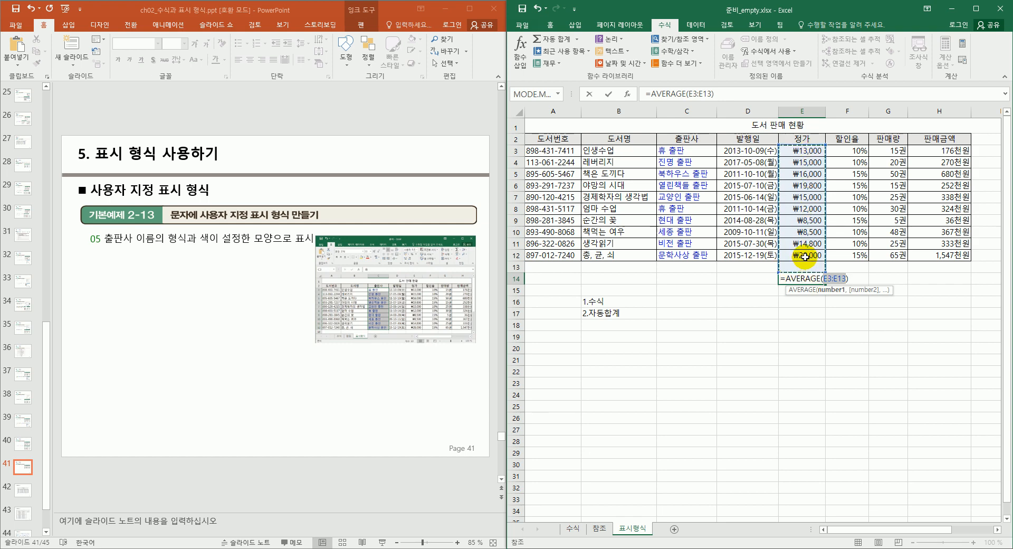
left_click_drag(802, 152, 803, 259)
key("Return")
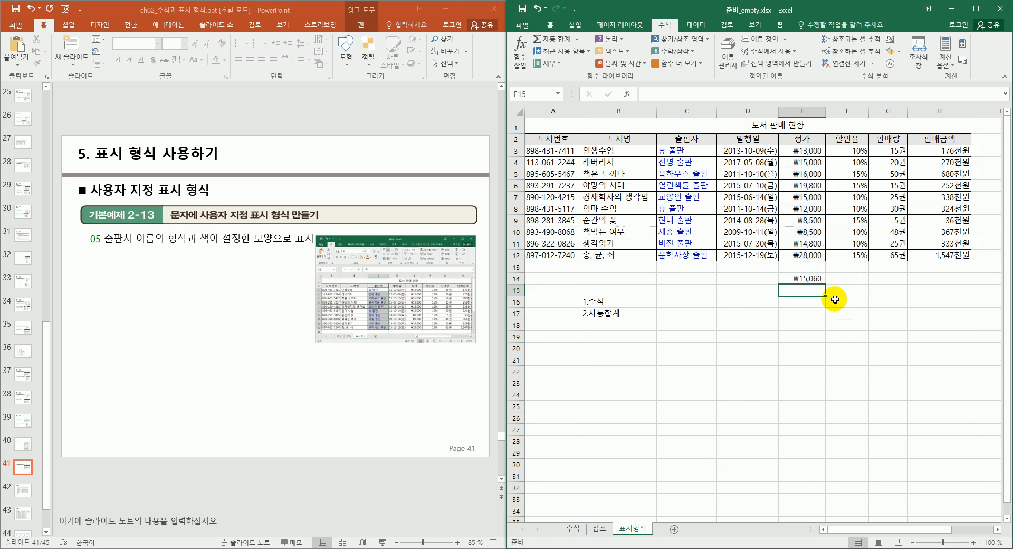
Fill the average formula from E14 across into F14 and inspect the copied formula's cell references
left_click(815, 278)
left_click_drag(825, 284, 857, 278)
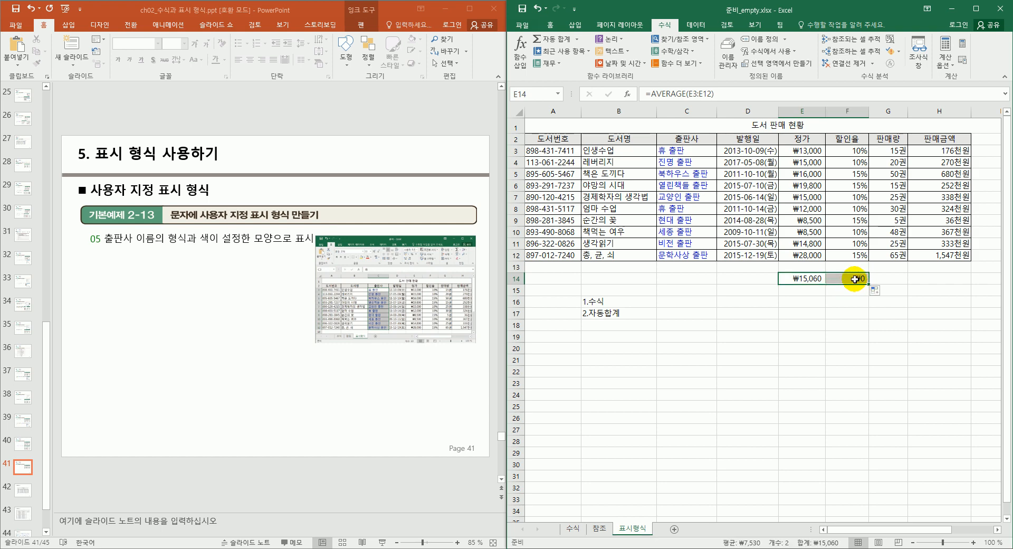
left_click(855, 278)
double_click(855, 278)
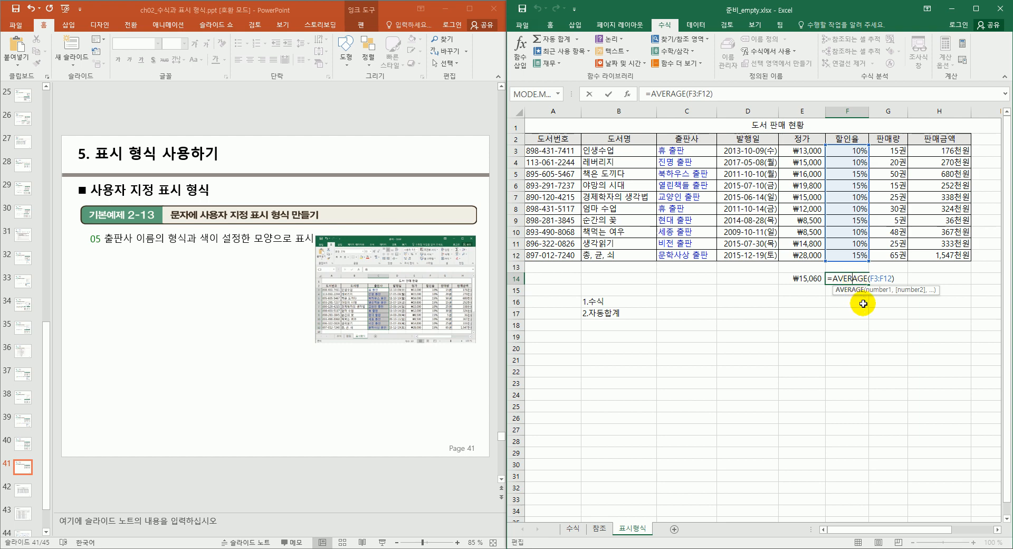
key("Escape")
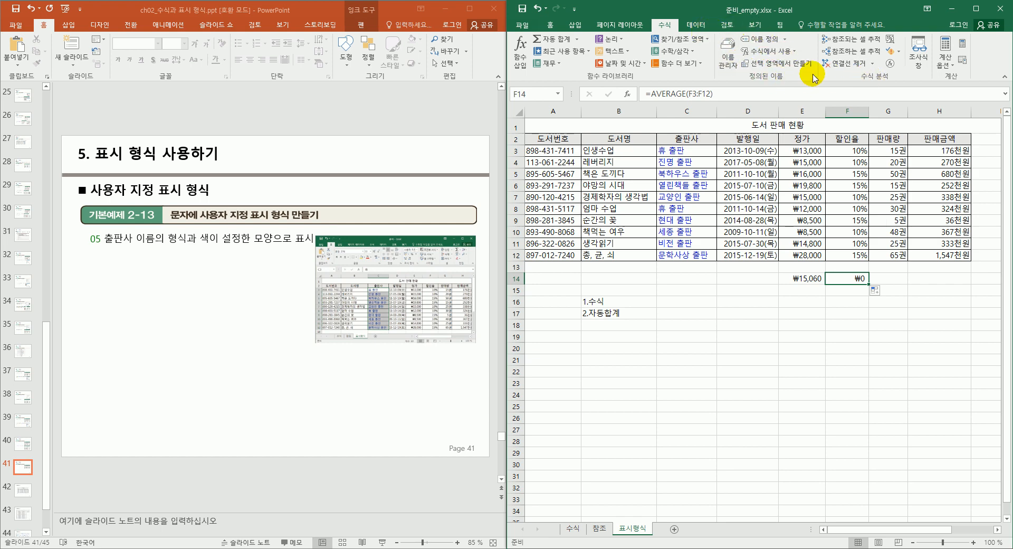
Format the discount-rate average in F14 as a percentage (백분율)
left_click(551, 26)
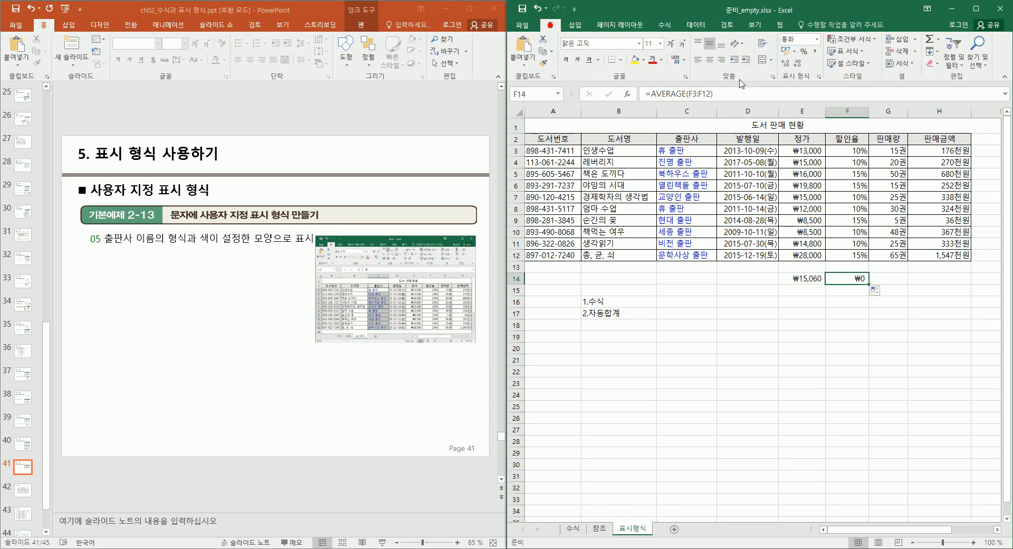
left_click(818, 77)
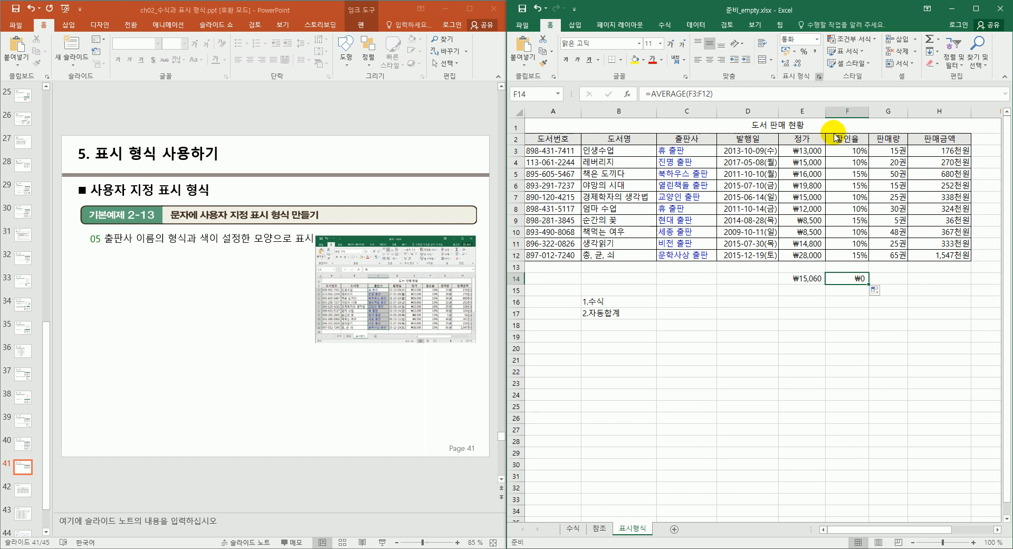
left_click(618, 226)
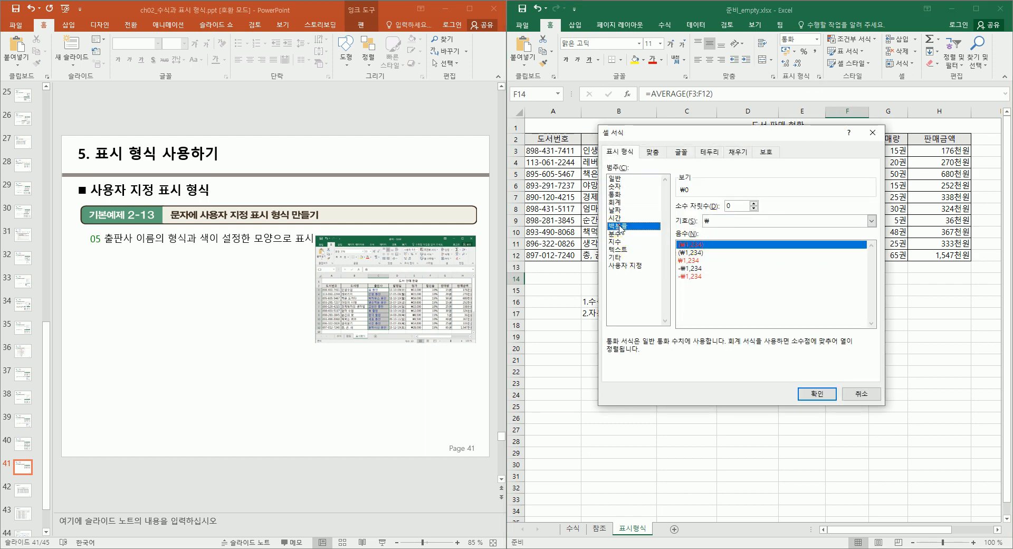
left_click(817, 394)
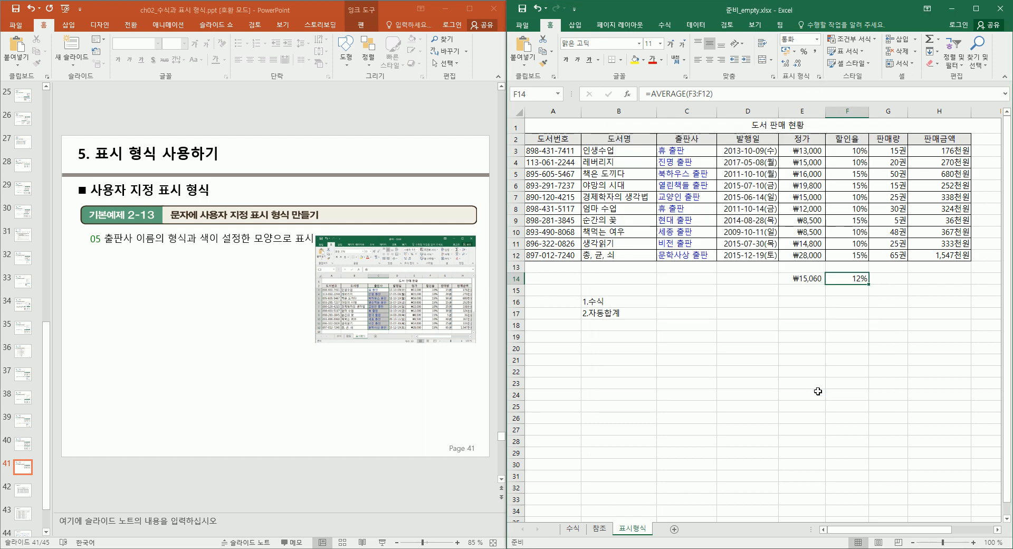
Compare the relative references used by the average formulas in E14 and F14
left_click(802, 279)
left_click(845, 280)
double_click(846, 280)
left_click(873, 278)
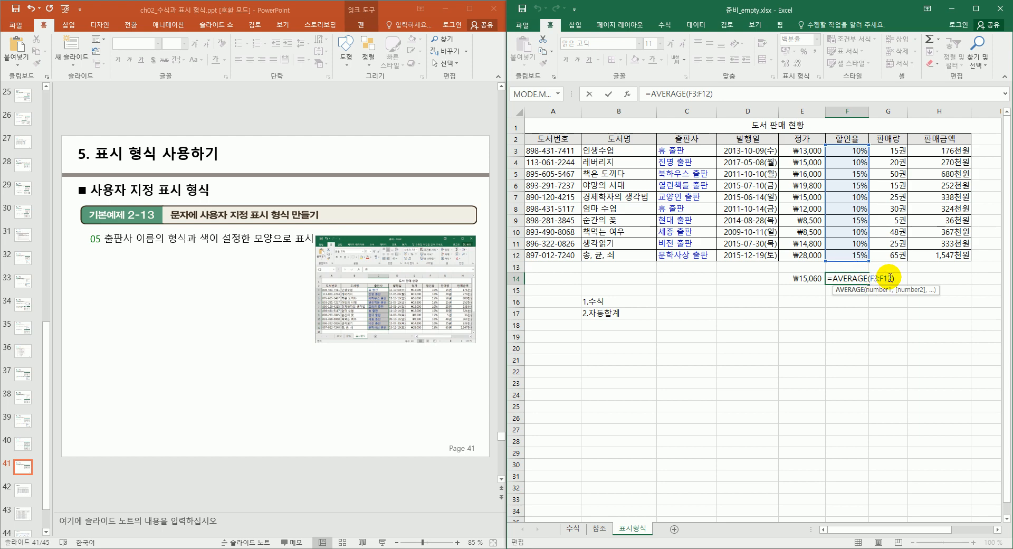
key("Escape")
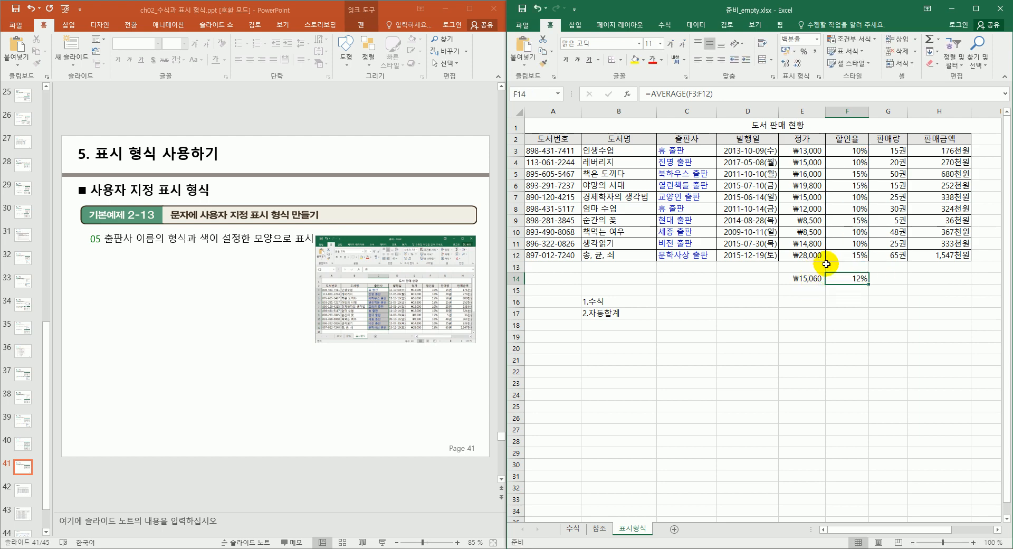
double_click(814, 279)
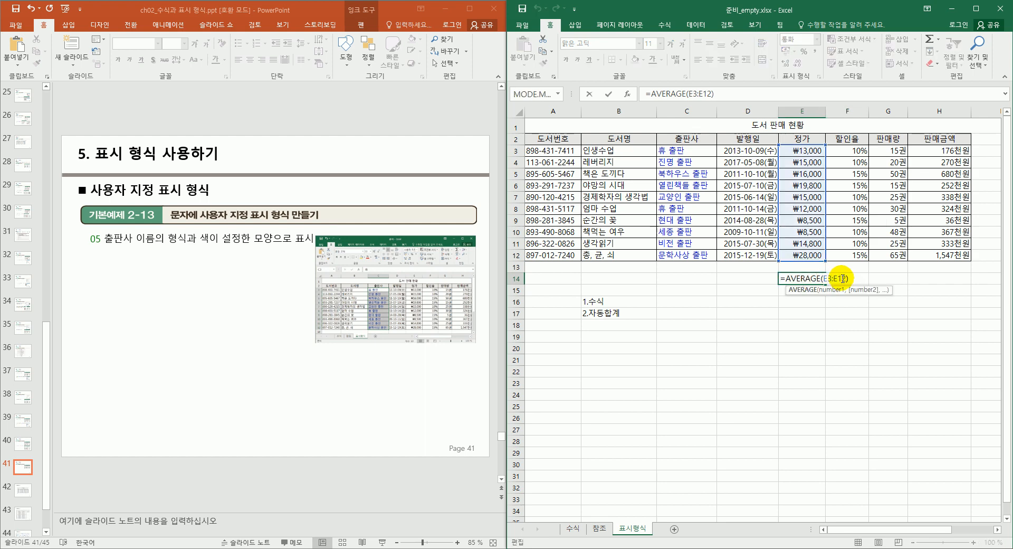
key("Escape")
double_click(859, 278)
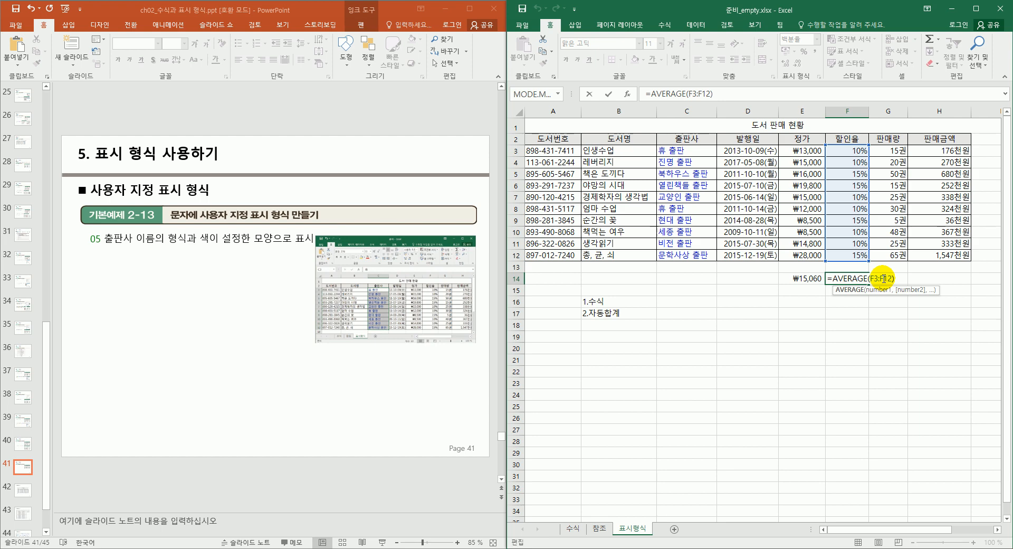
key("ctrl+Return")
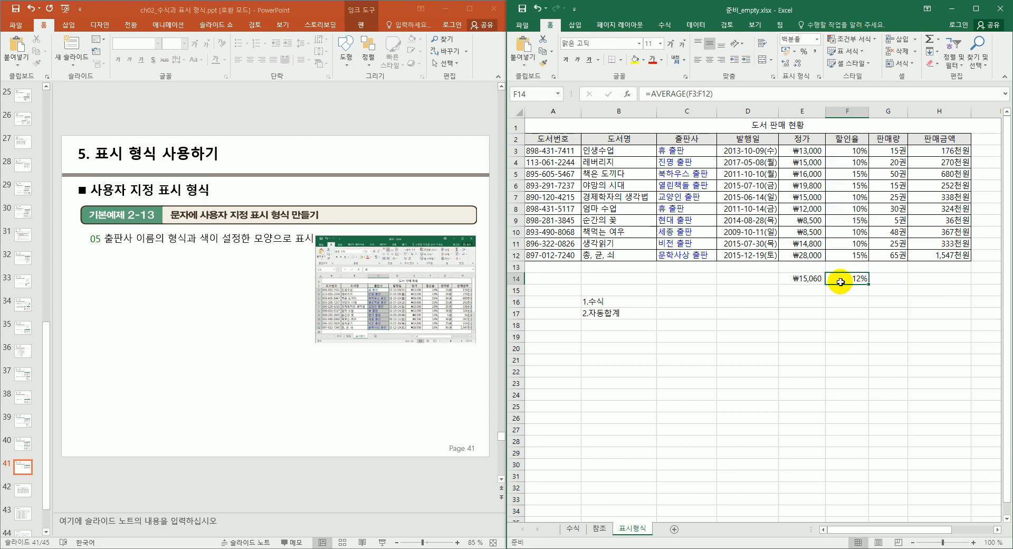
Make the range in E14's average formula absolute, as $E$3:$E$12
double_click(814, 277)
left_click(823, 278)
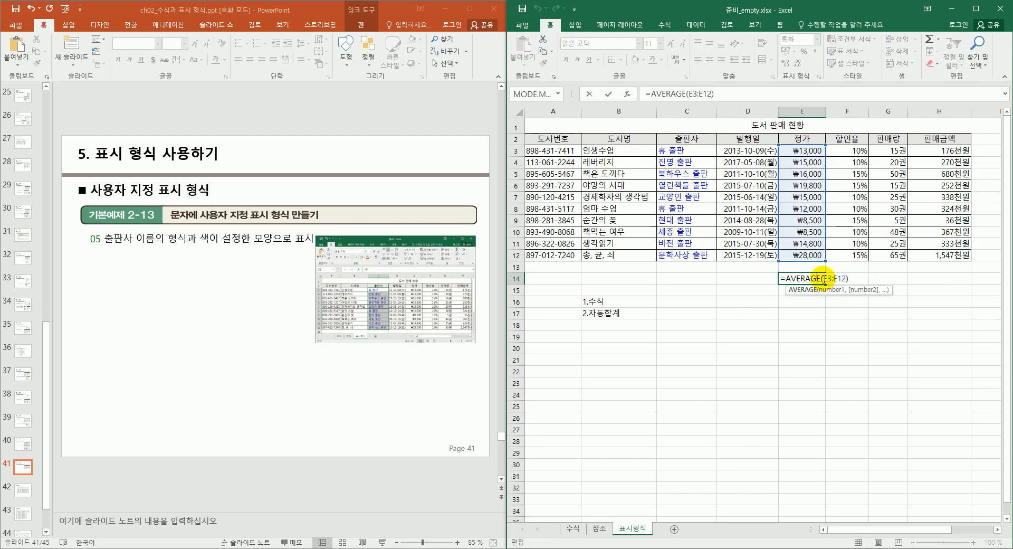
left_click_drag(824, 278, 846, 278)
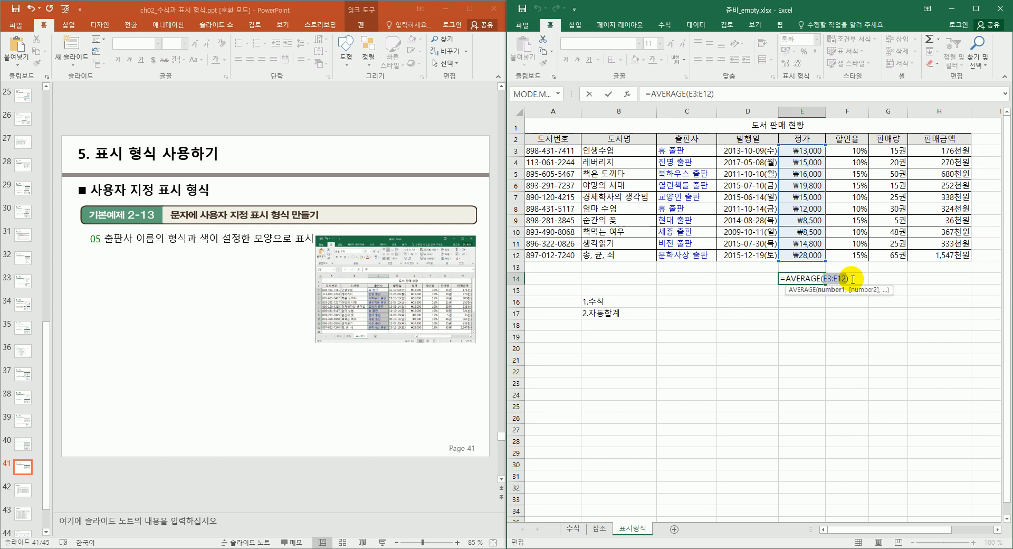
key("F4")
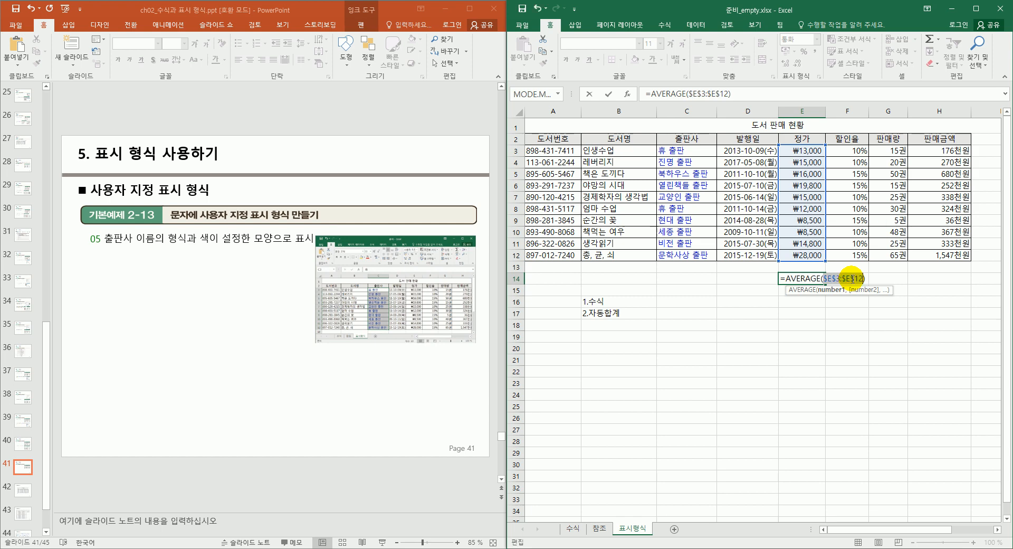
key("Return")
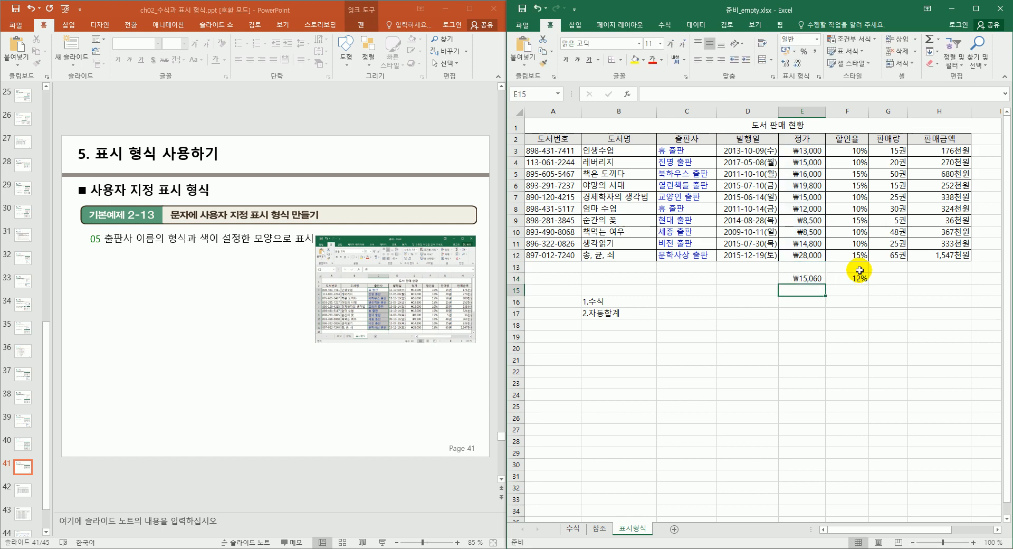
Copy the absolute-reference average from E14 across into F14 and check the copied formula
left_click(811, 280)
left_click(826, 284)
left_click_drag(826, 283, 866, 279)
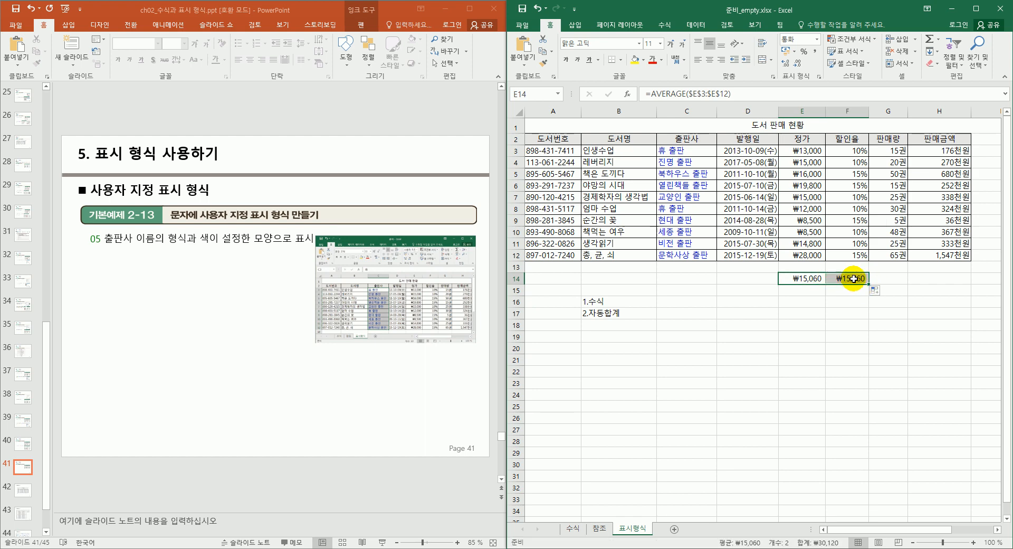
double_click(850, 280)
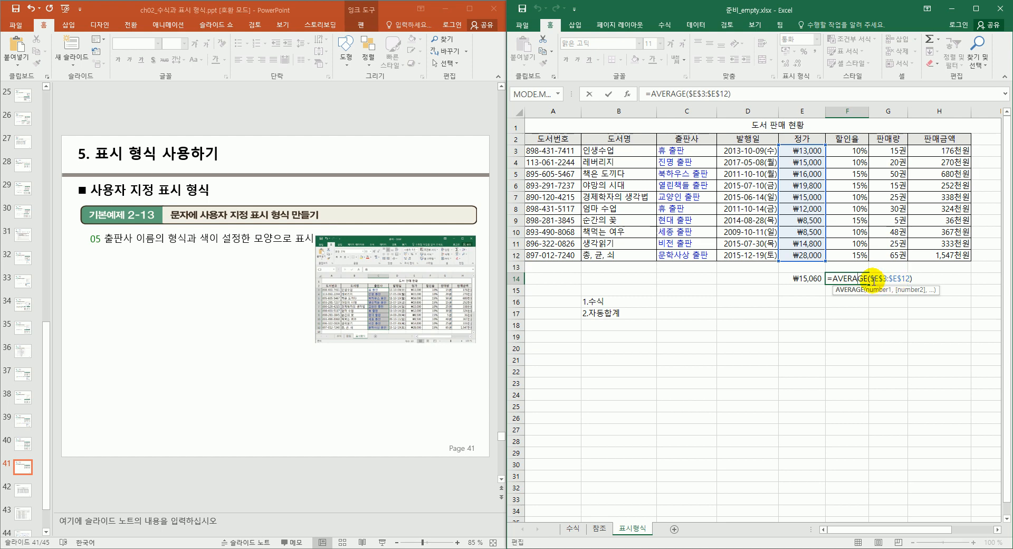
key("ctrl+Return")
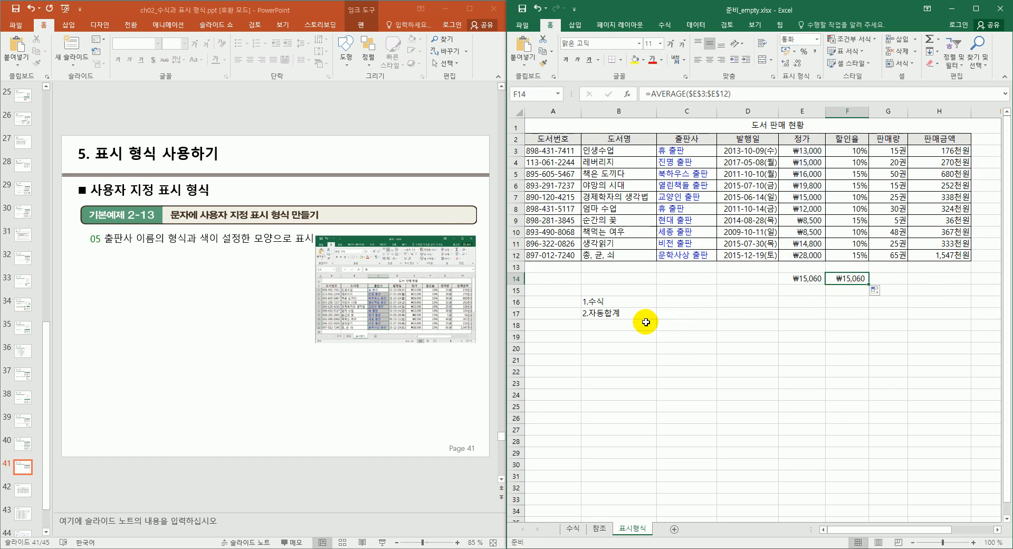
Enter the notes 3.상대참조,절대참조 in B18 and 4.셀이름 in B19 below the existing list
left_click(606, 324)
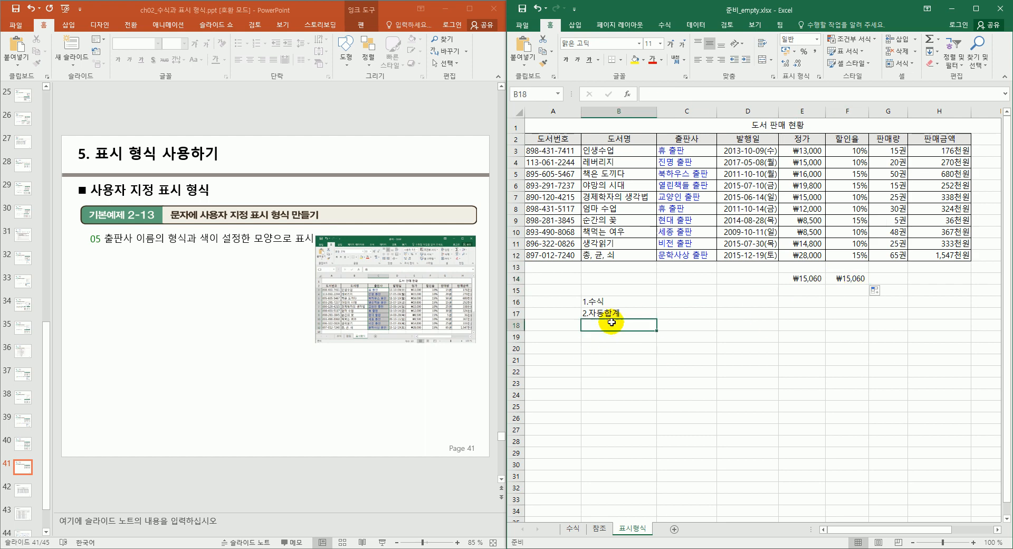
type("3.사대")
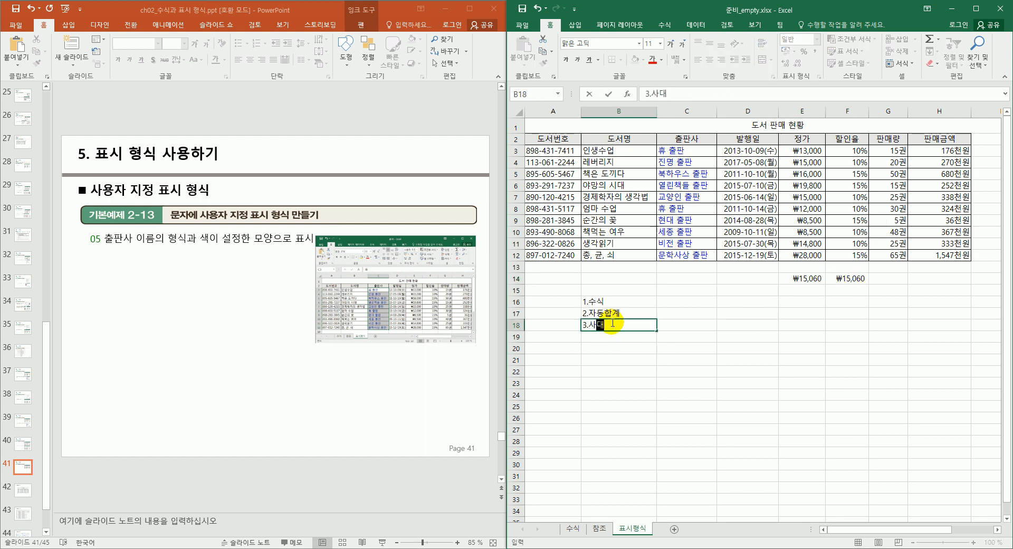
type("상재차")
type("절댓")
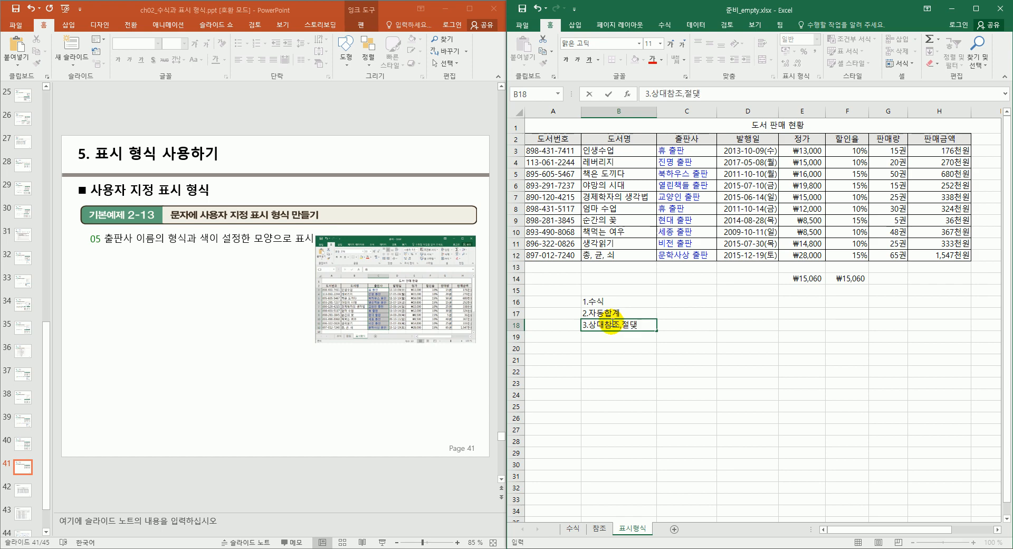
key("BackSpace")
type("대참조")
key("Return")
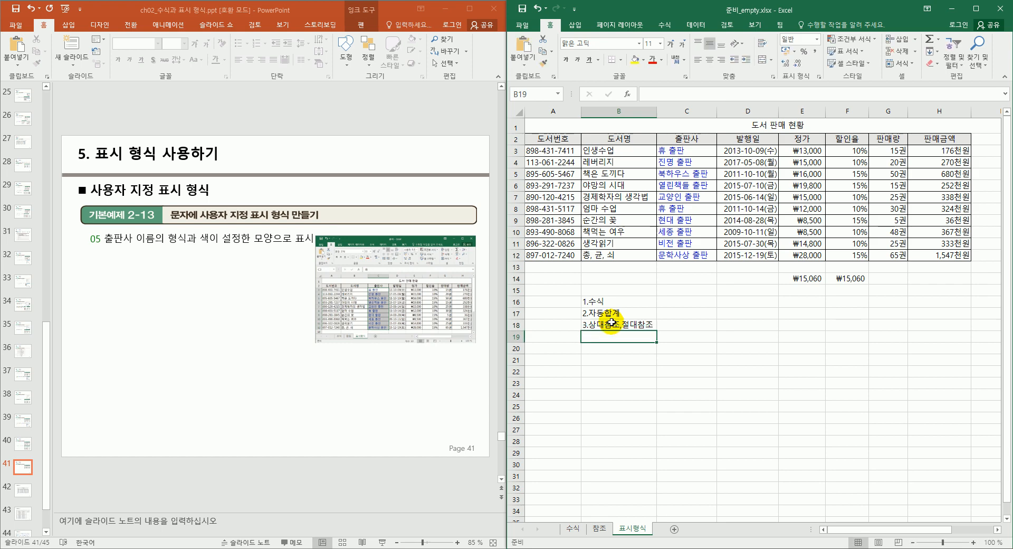
type("4.셀이름")
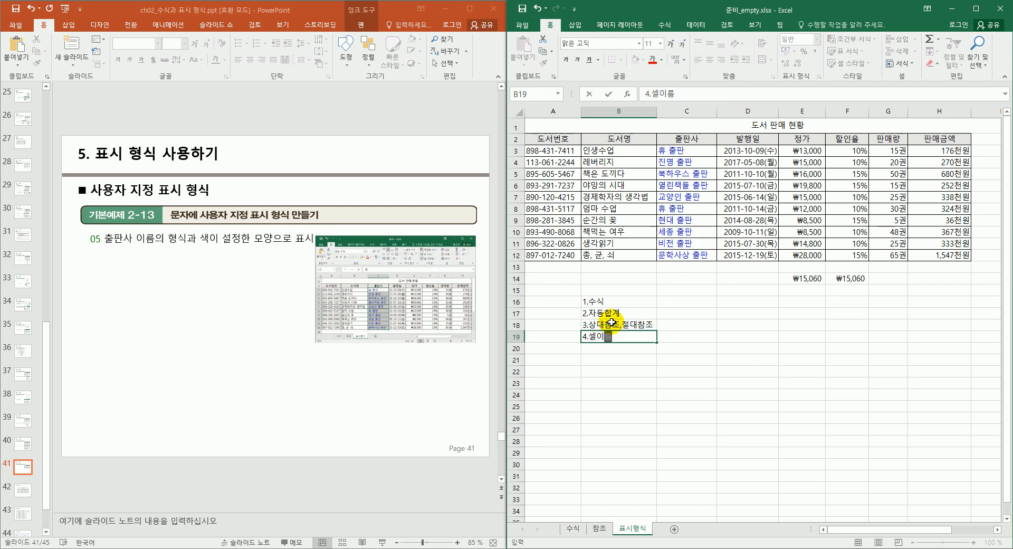
left_click(747, 313)
Define the workbook-wide name 정가평균 for cell E14 and look it up in the list of defined names
left_click(802, 279)
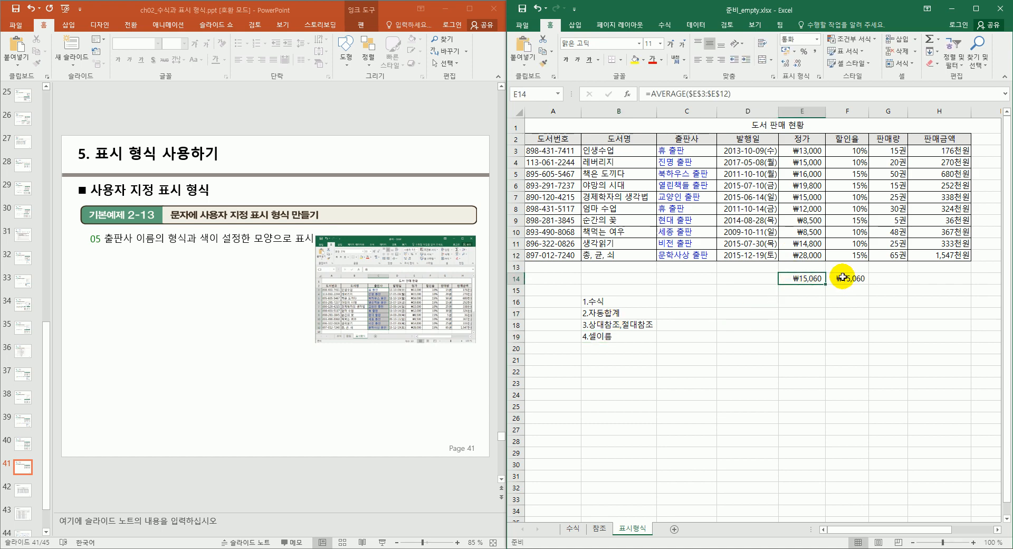
left_click(666, 26)
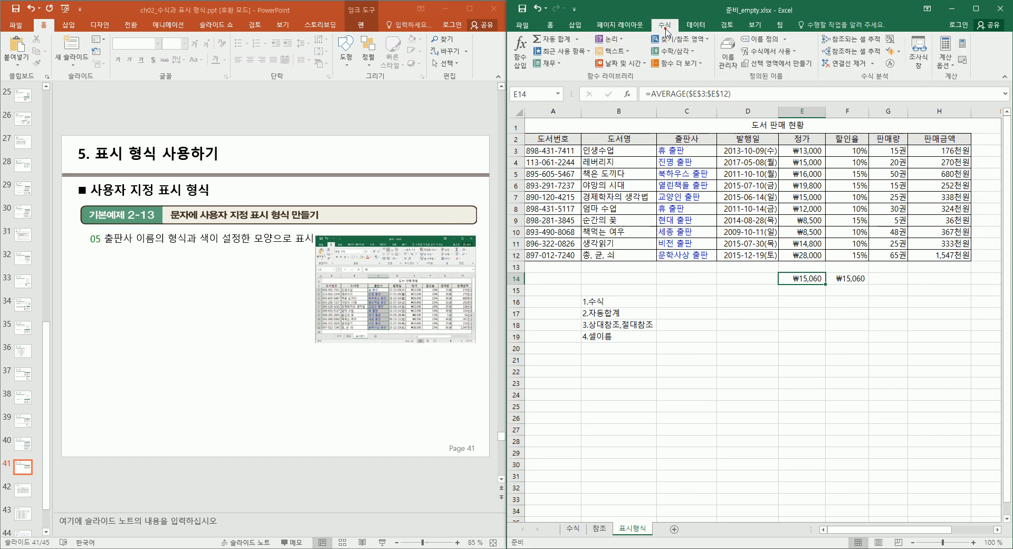
left_click(786, 39)
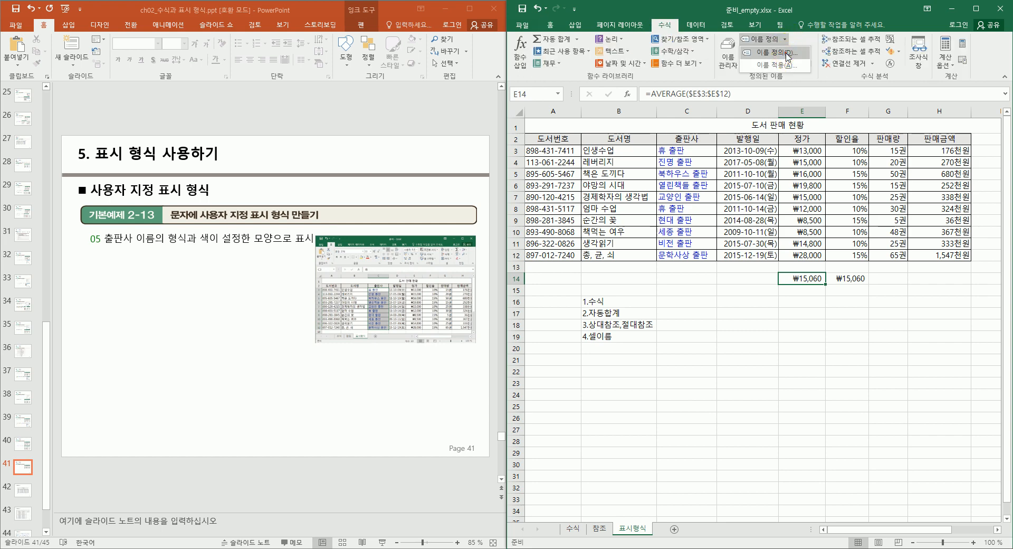
left_click(776, 52)
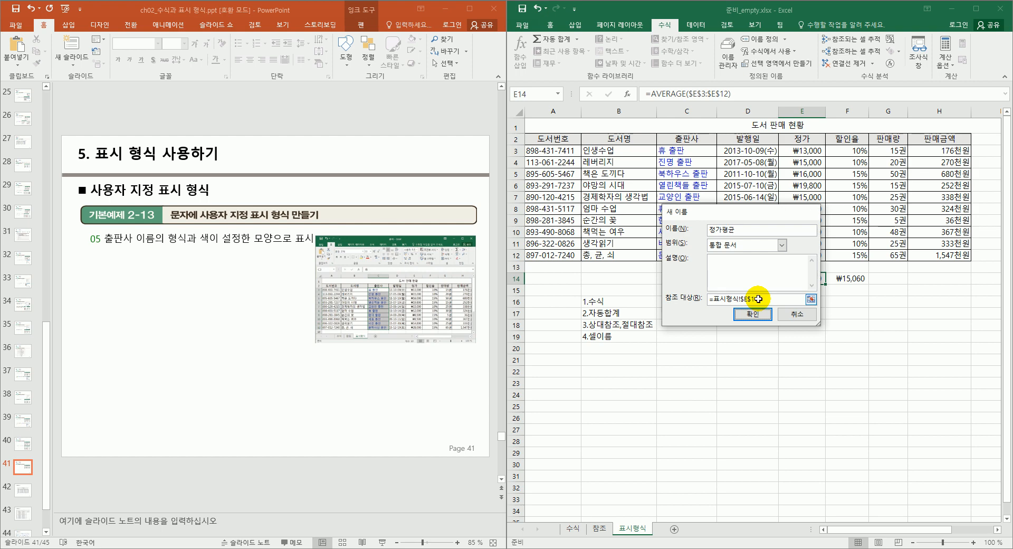
key("Return")
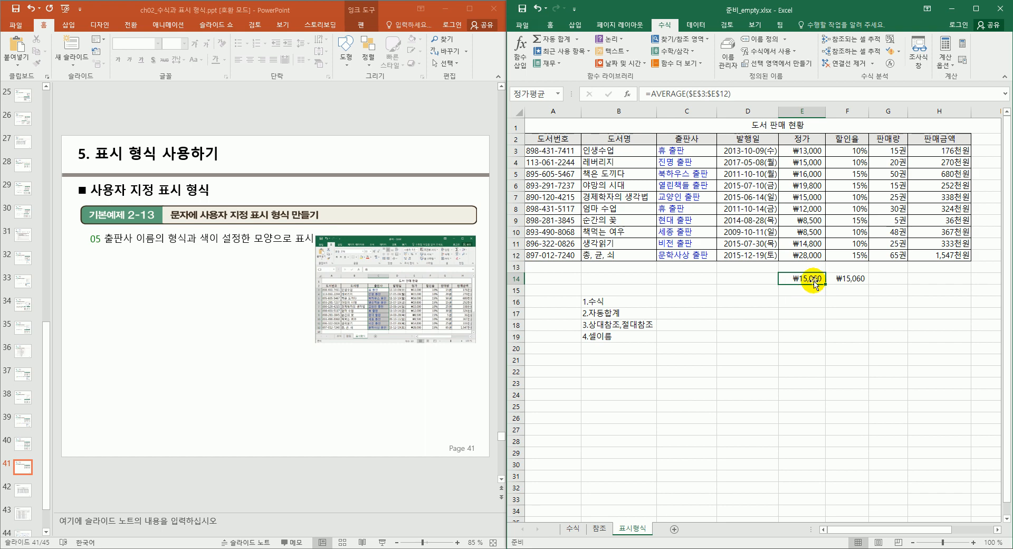
left_click(558, 94)
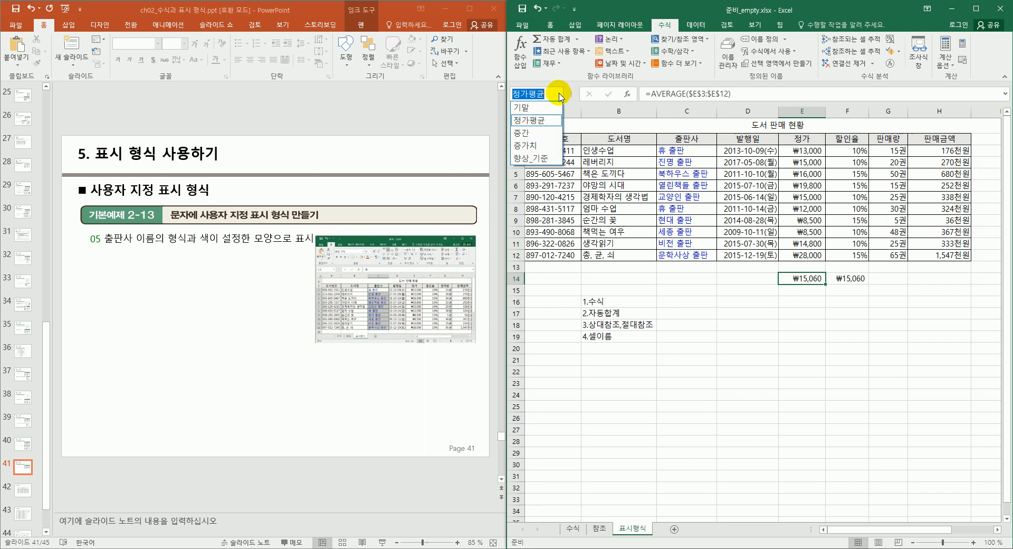
Enter the note 5.표시형식 in B20 below the existing list
left_click(560, 95)
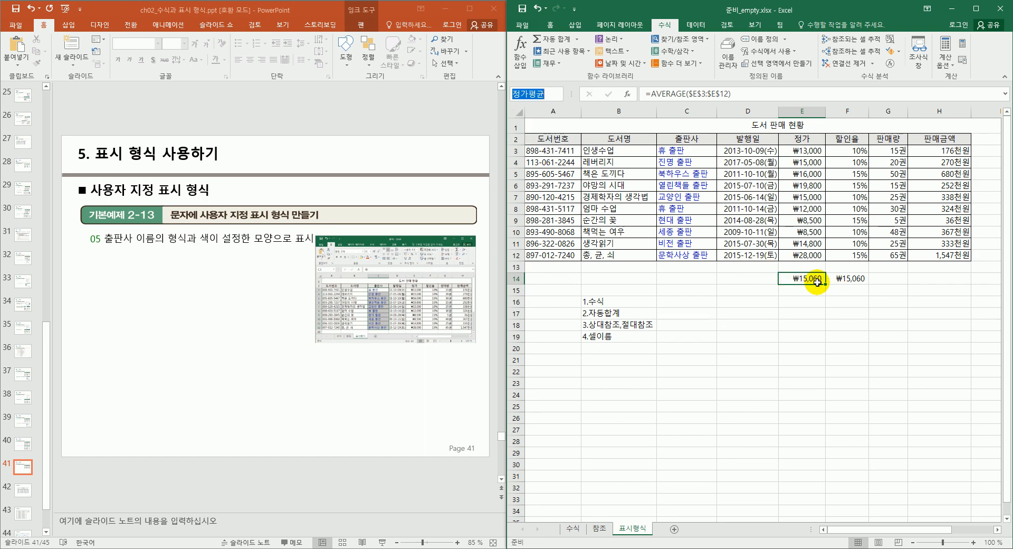
left_click(623, 351)
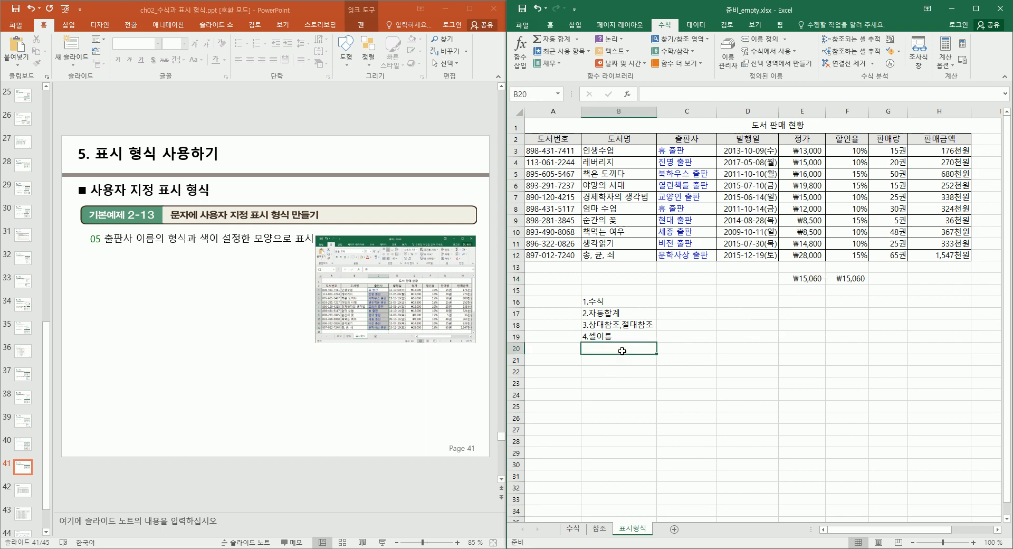
type("5.")
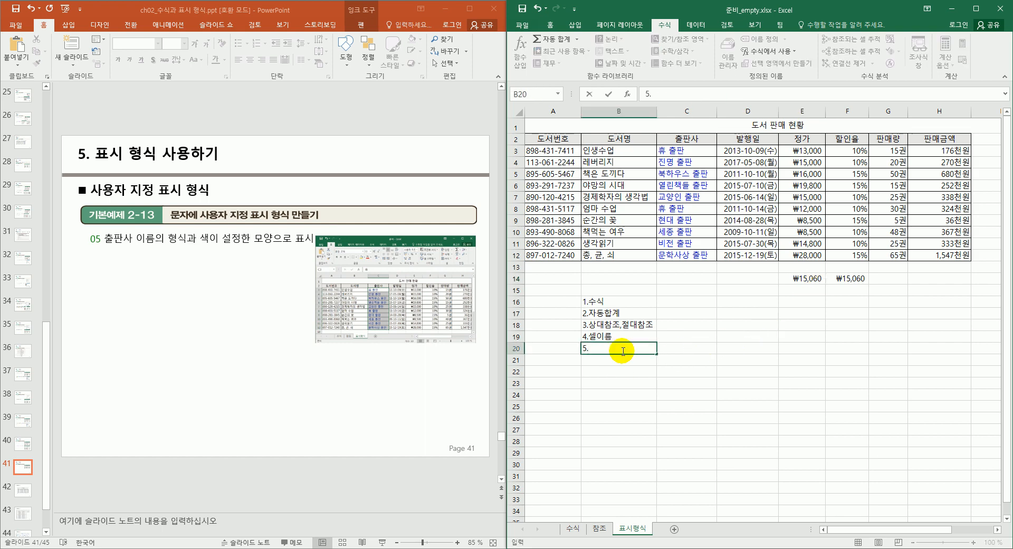
type("표시형식")
left_click(620, 372)
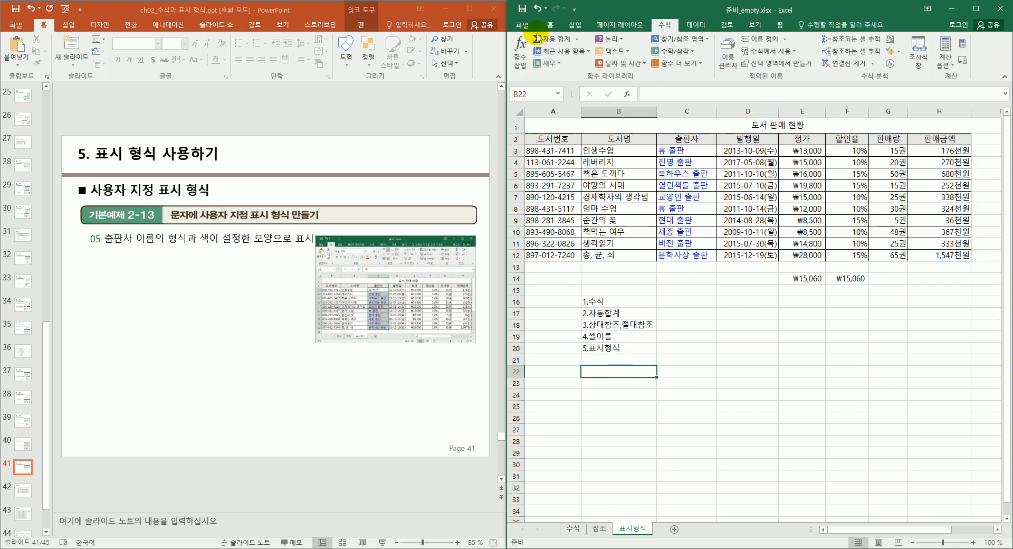
Review the general, number, currency and custom number format categories in the cell format settings for B22, without applying any
left_click(549, 25)
left_click(819, 77)
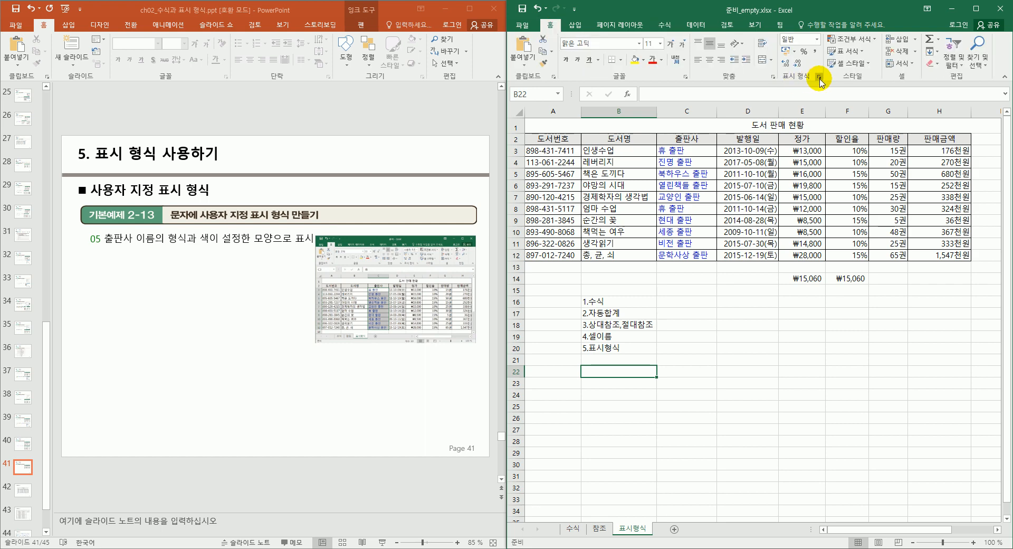
left_click(819, 78)
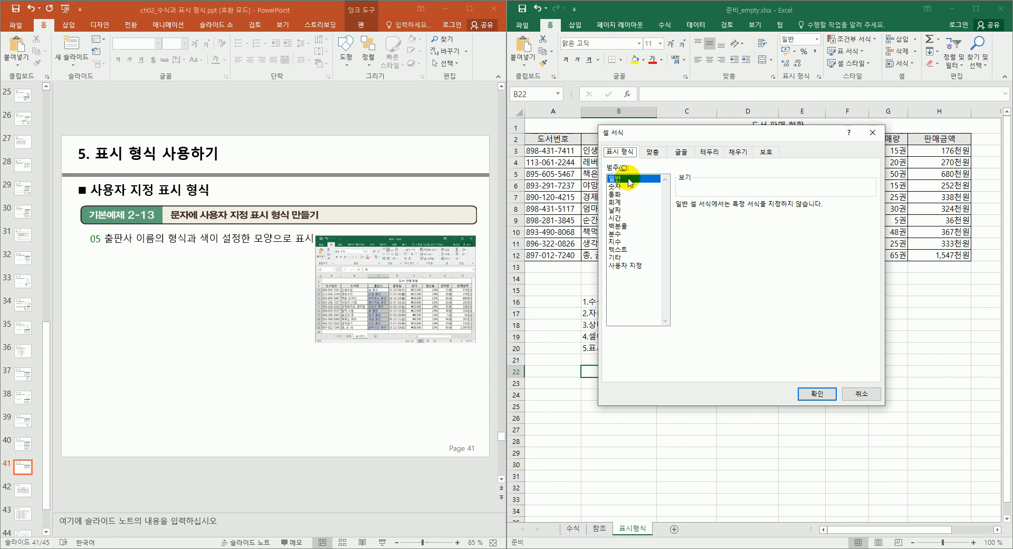
left_click(616, 186)
left_click(617, 187)
left_click(617, 194)
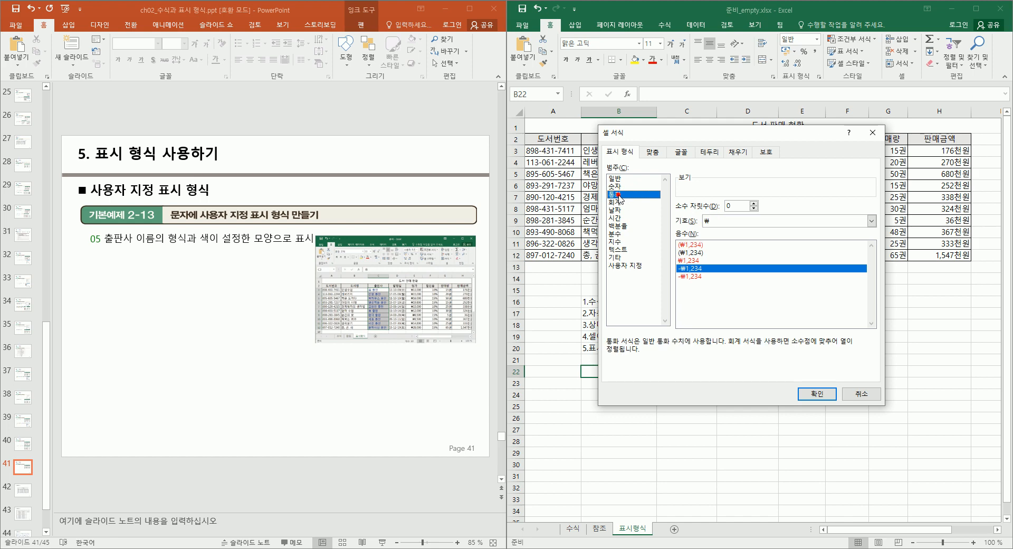
left_click(618, 188)
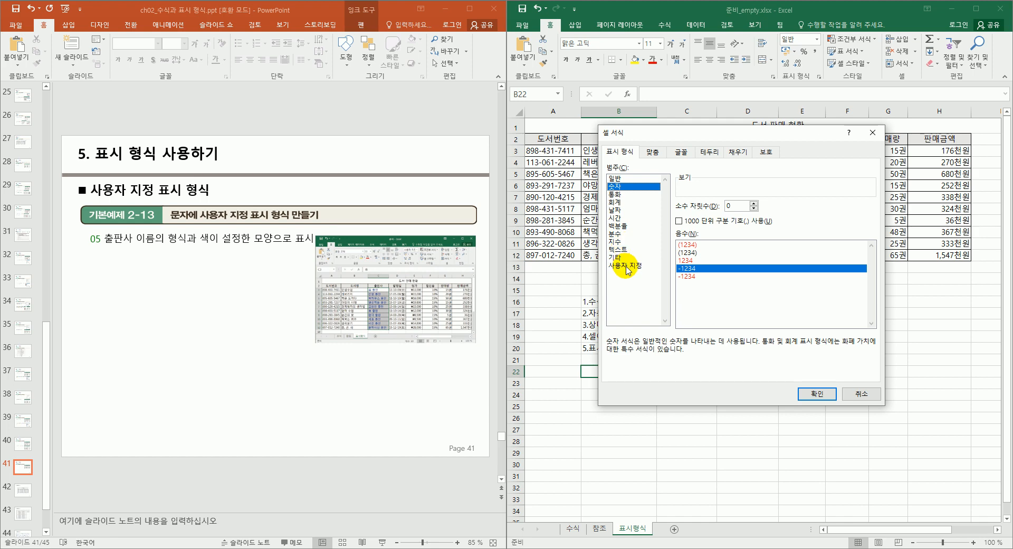
left_click(632, 265)
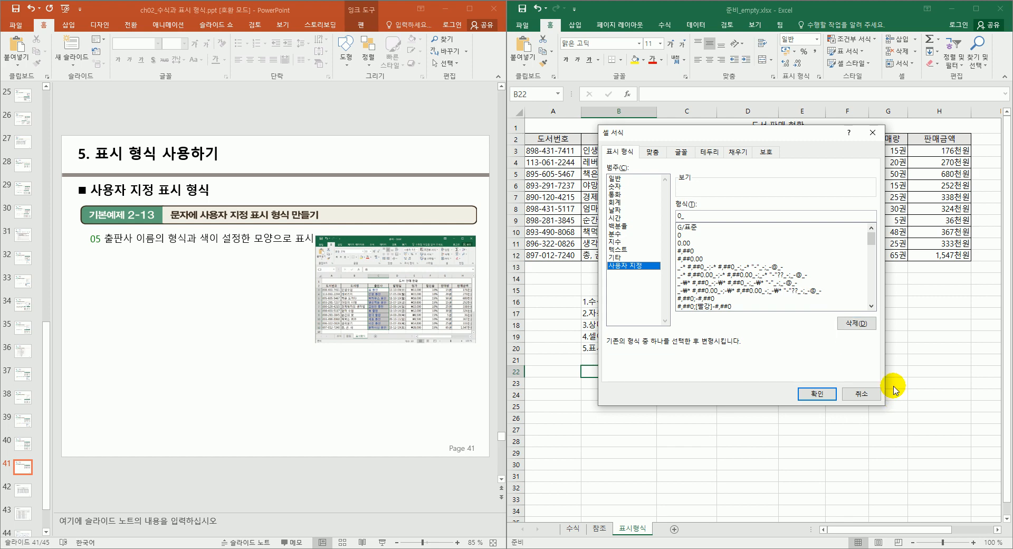
left_click(848, 395)
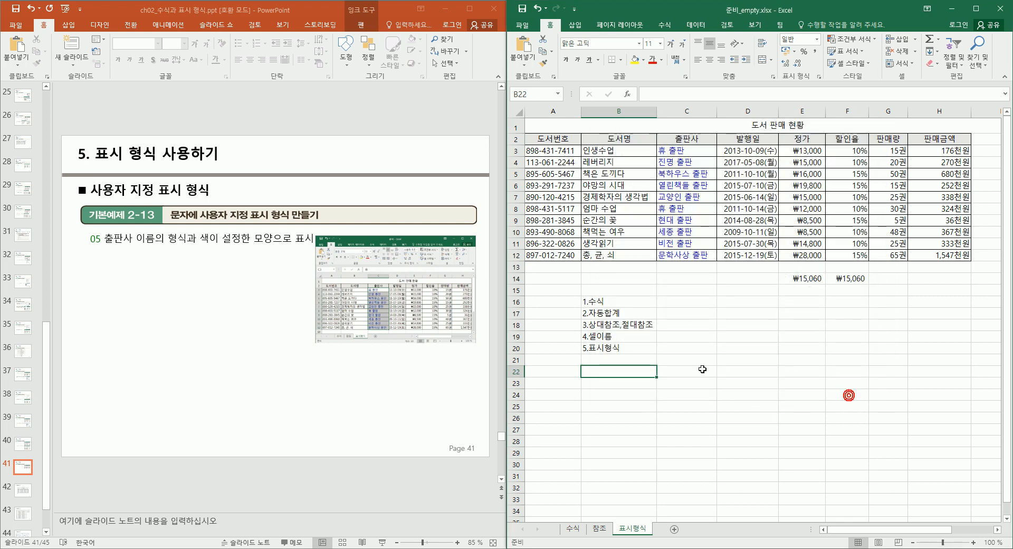
Look back over the workbook's 참조, 표시형식 and 수식 practice sheets
left_click(740, 344)
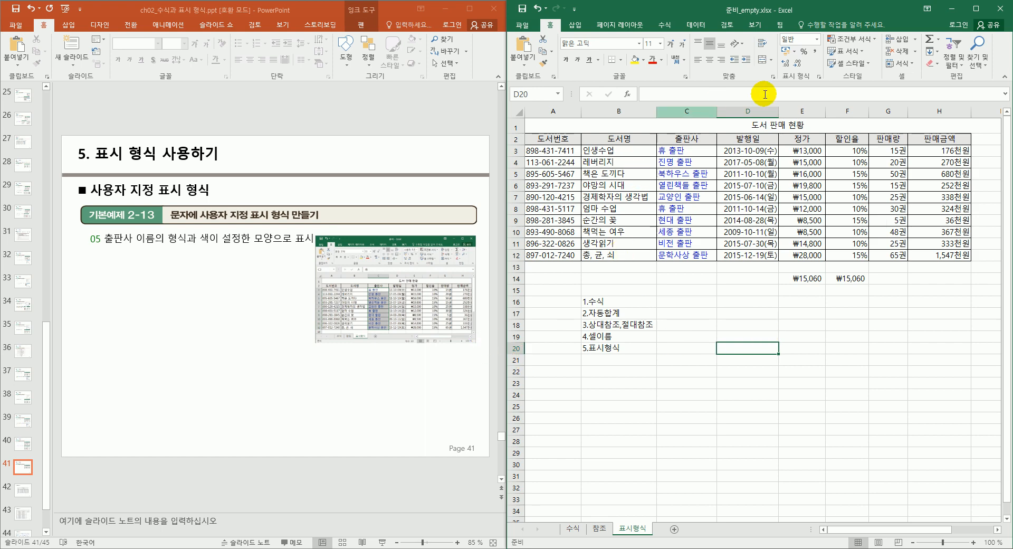
left_click(577, 528)
left_click(598, 528)
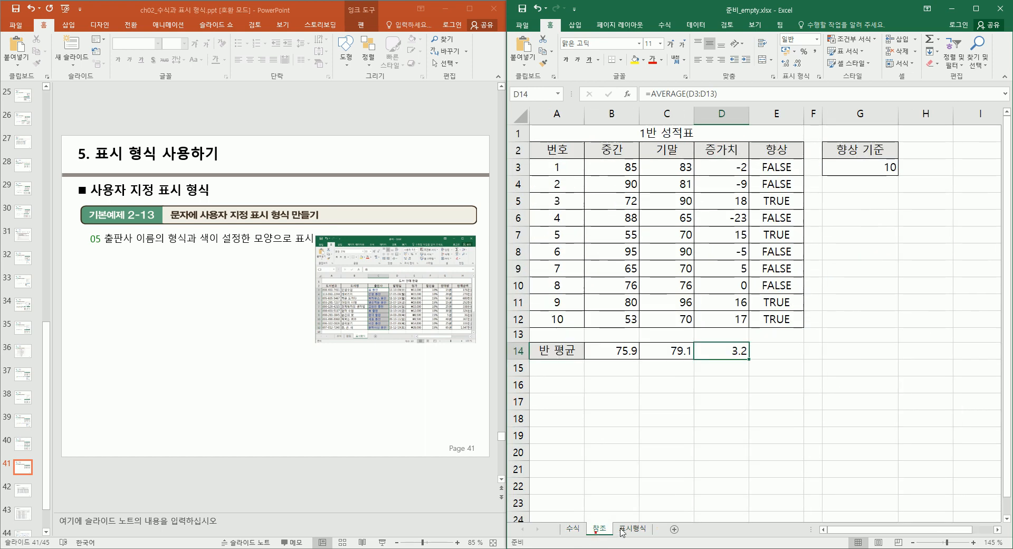
left_click(626, 529)
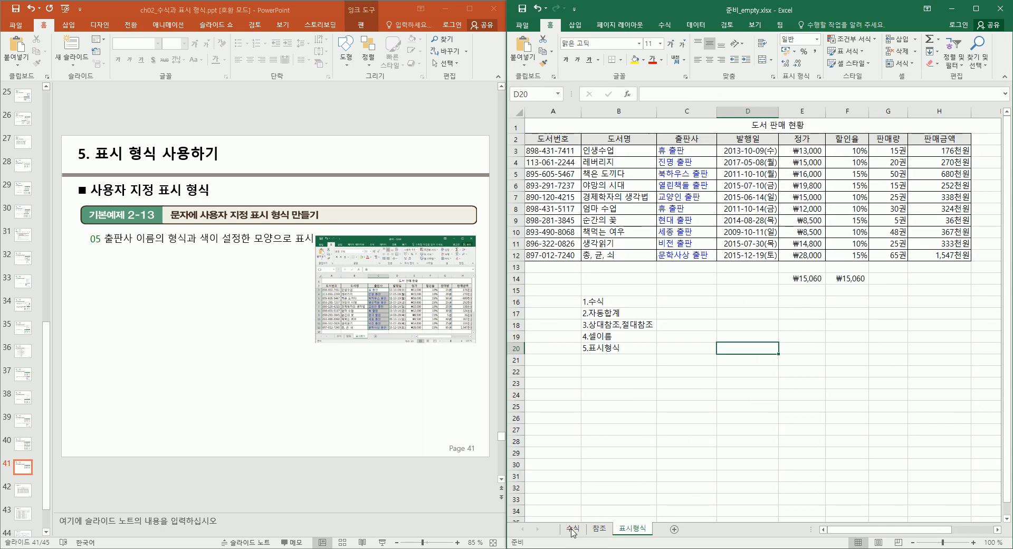
left_click(573, 528)
Show the 2장 연습 과제 01 slide, switch to the 연습과제_2장_1번2번3번.xlsx workbook and compare its 연습1 table A1:G12 with the slide
scroll(389, 335, "down", 1)
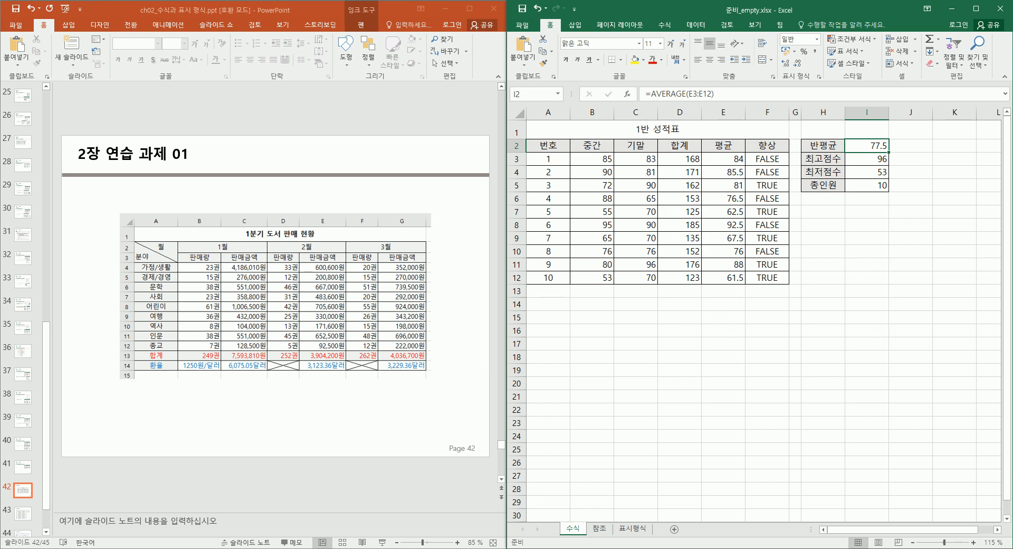
key("alt+Tab")
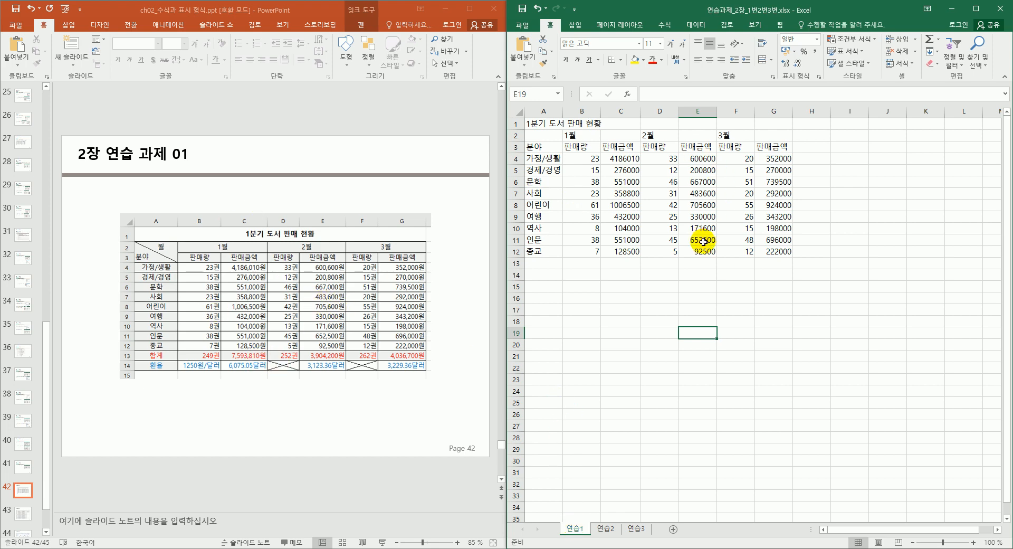
left_click_drag(778, 252, 542, 126)
left_click_drag(778, 252, 580, 195)
left_click_drag(551, 164, 533, 126)
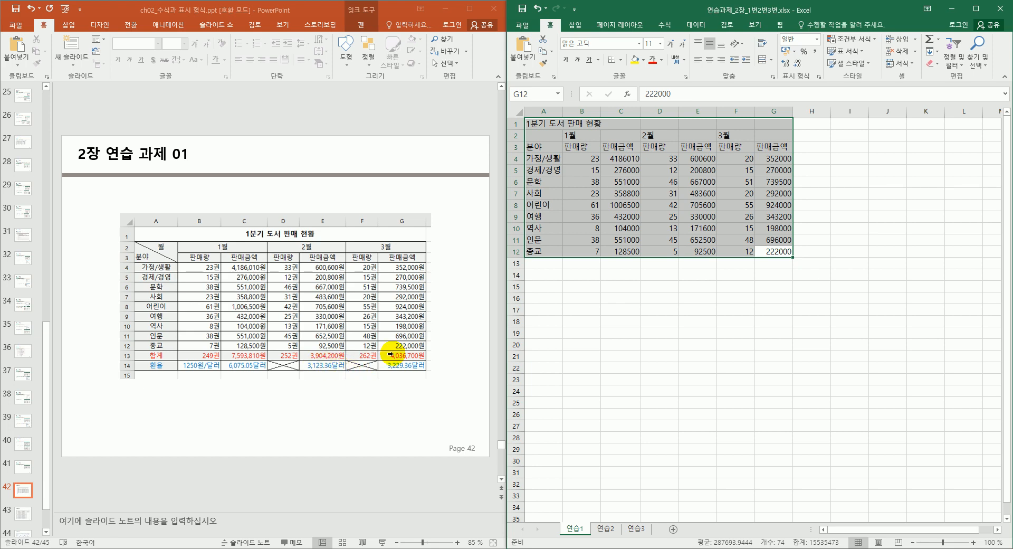
left_click(626, 321)
left_click(631, 258)
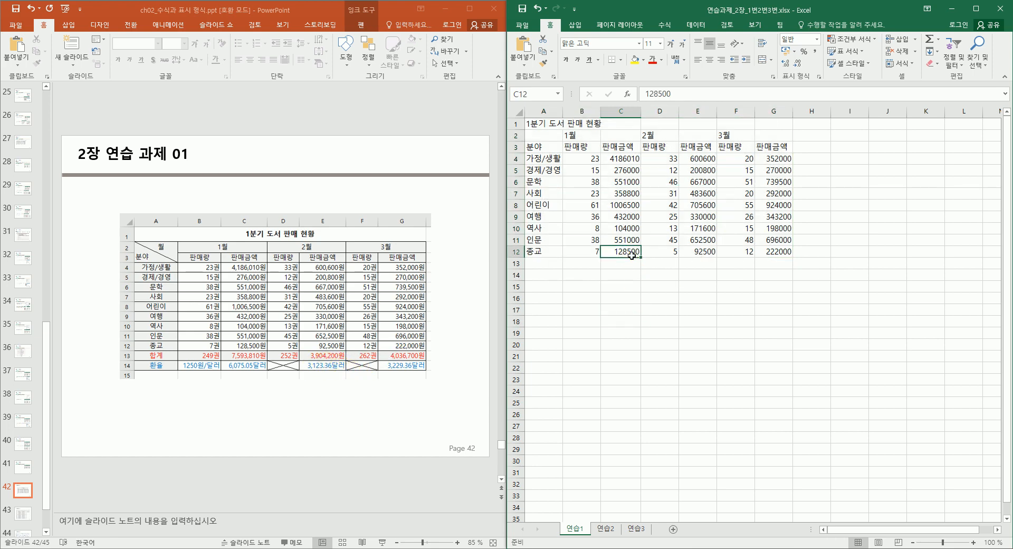
Inspect the fill colour and font colour palettes for cell C12 without applying a colour
left_click(642, 60)
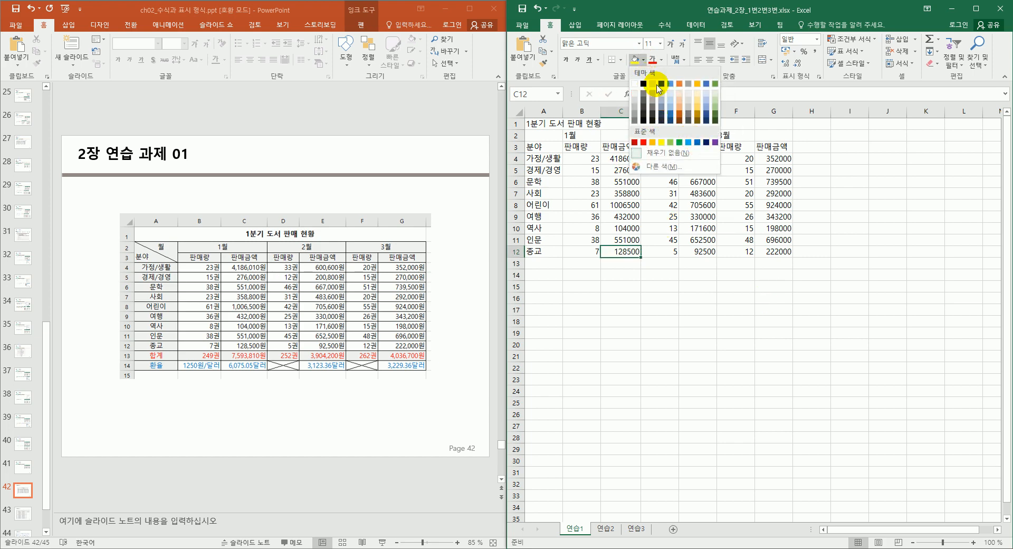
left_click(662, 62)
left_click(662, 61)
left_click(662, 61)
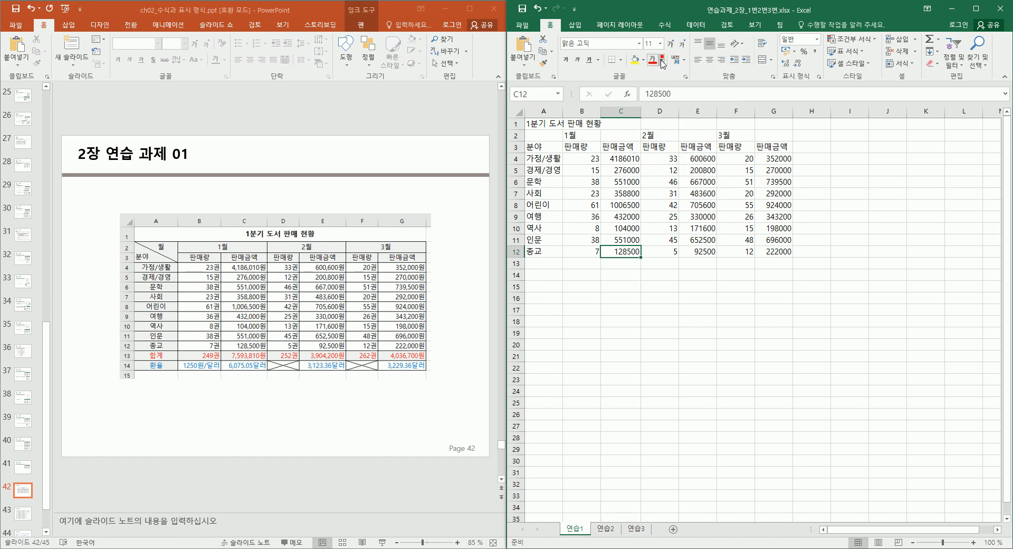
left_click(662, 62)
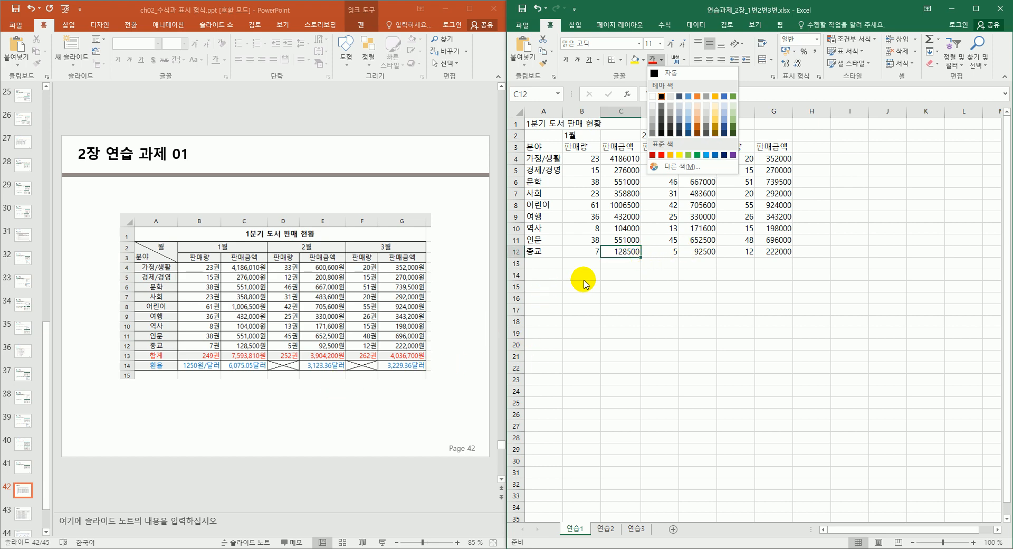
left_click(637, 255)
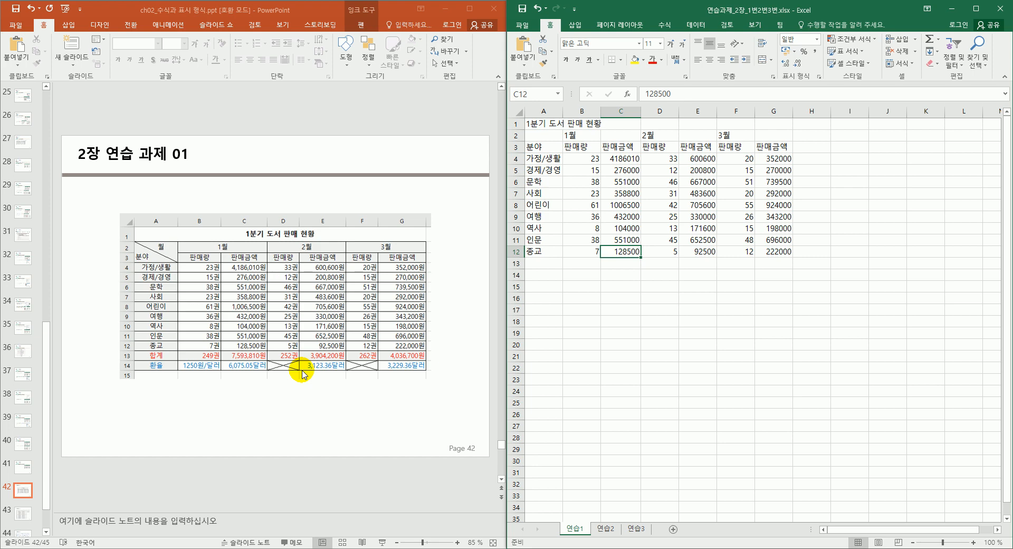
Show the 2장 연습 과제 02 slide and examine the empty result cells in column H and K2:K5 on the 연습2 sheet
scroll(322, 420, "down", 1)
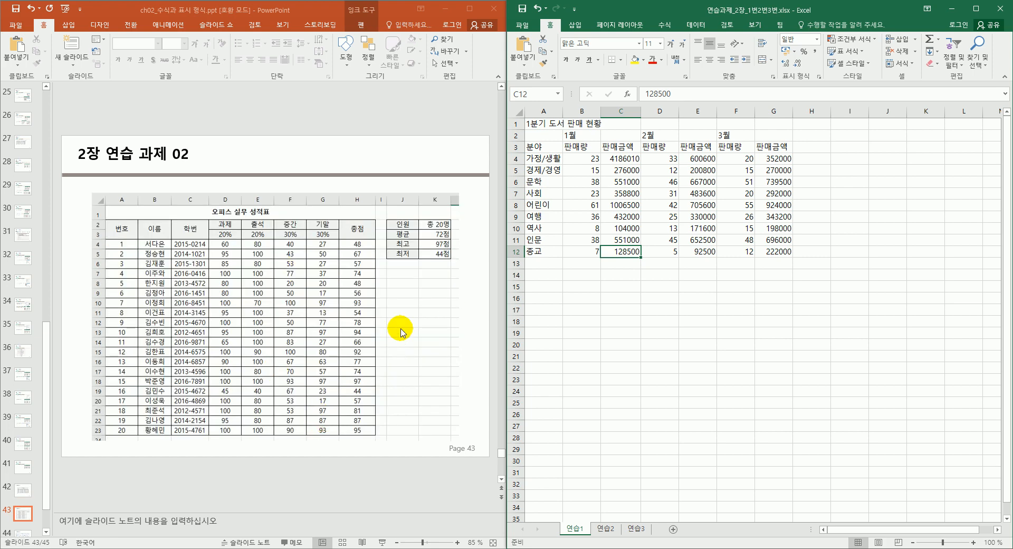
left_click(604, 528)
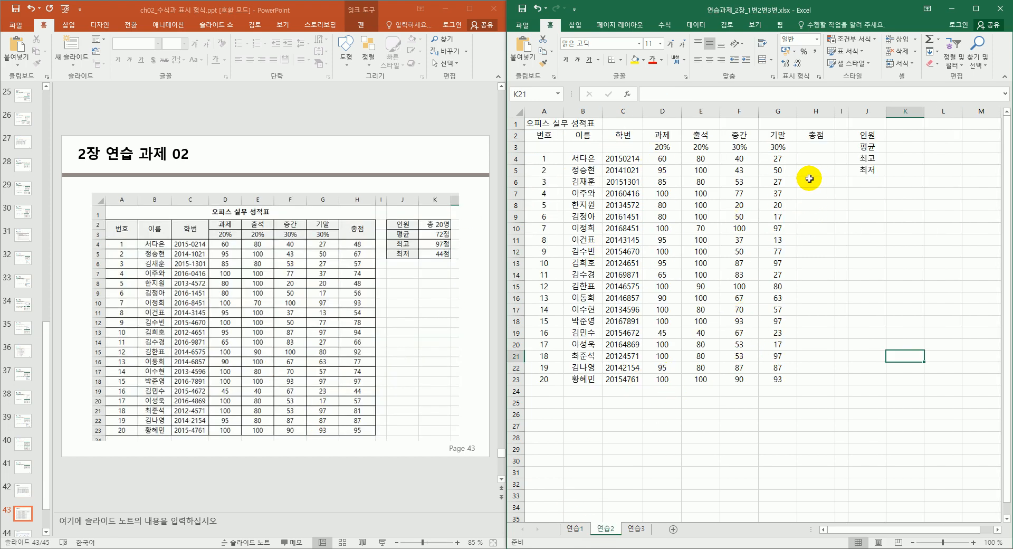
left_click_drag(817, 158, 820, 393)
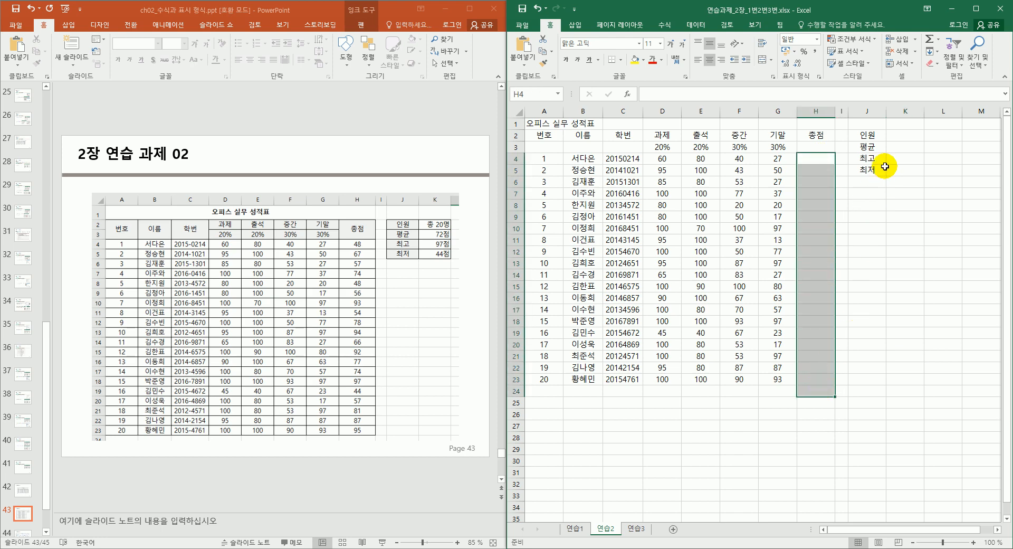
left_click(901, 135)
left_click(901, 147)
left_click(900, 158)
left_click(896, 171)
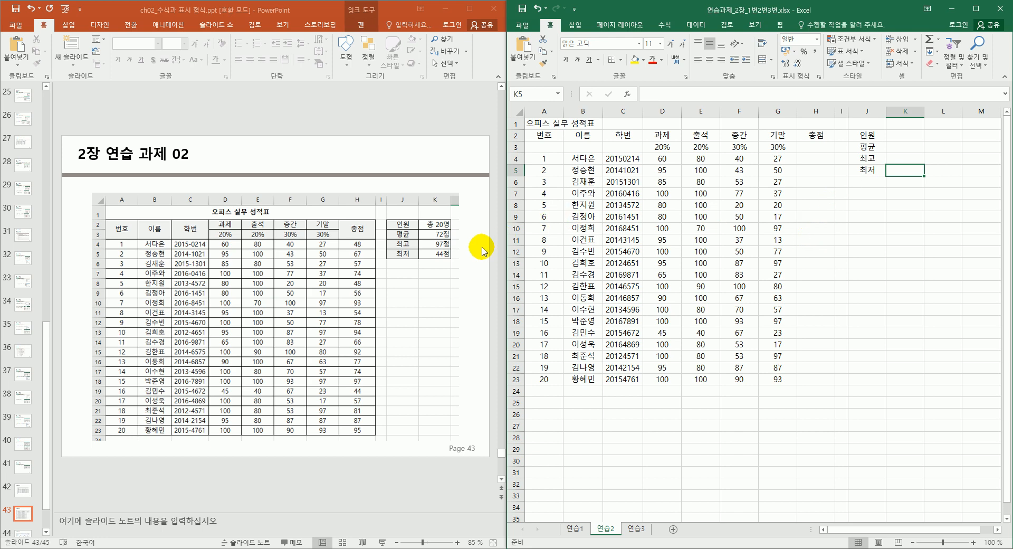
left_click(911, 139)
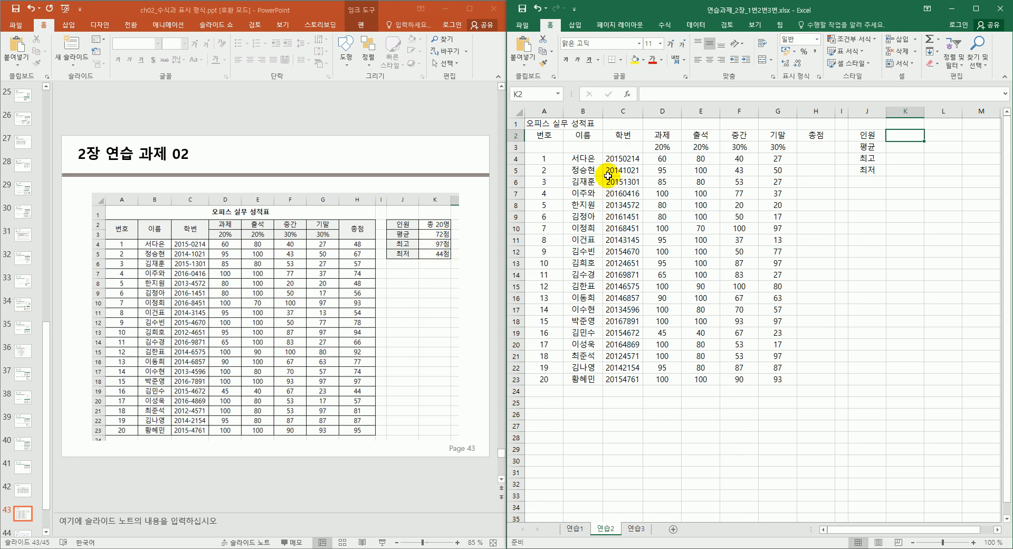
Check the student number range C4:C23, title row A1:H1 and grade table A2:H23 on 연습2 against the slide
left_click_drag(623, 158, 620, 383)
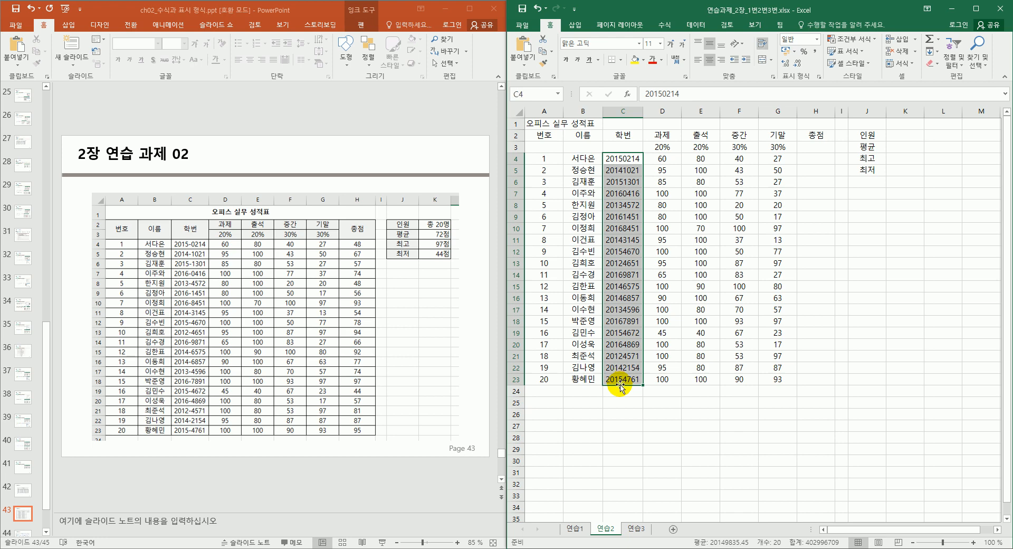
left_click(554, 124)
left_click_drag(806, 125, 550, 124)
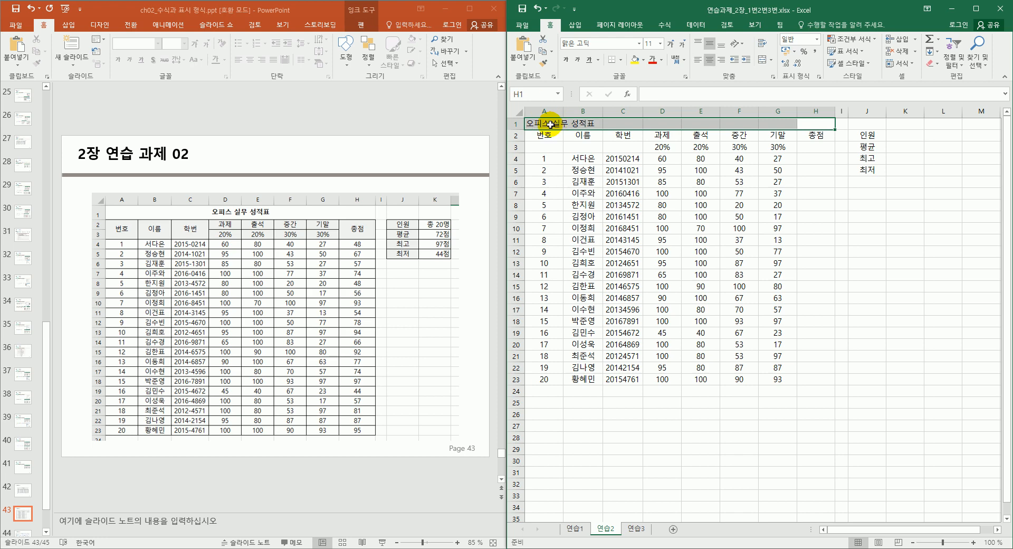
left_click_drag(694, 307, 813, 379)
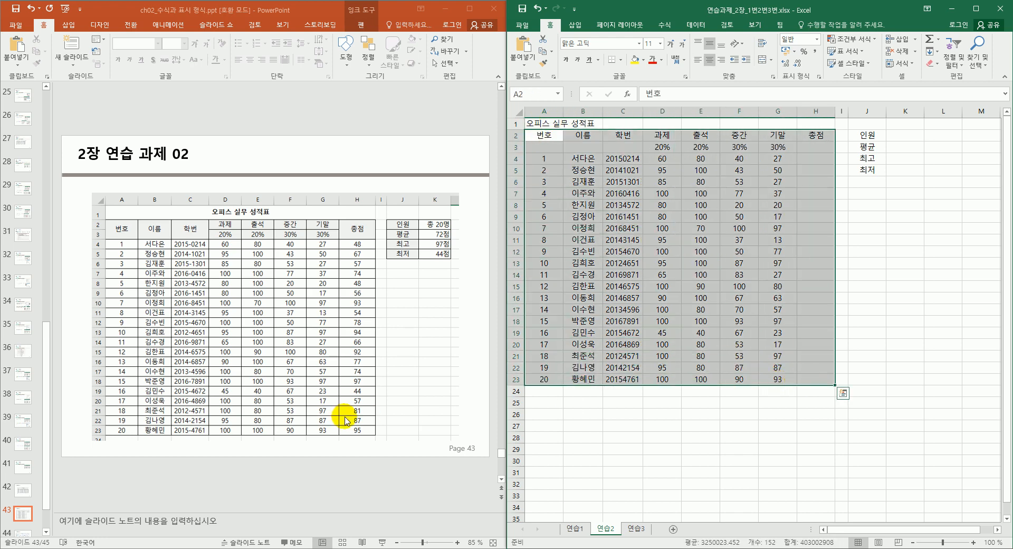
Show the 2장 연습 과제 03 slide and compare the 연습3 sheet's date in A2, title in D1 and statement table with it
scroll(344, 418, "down", 1)
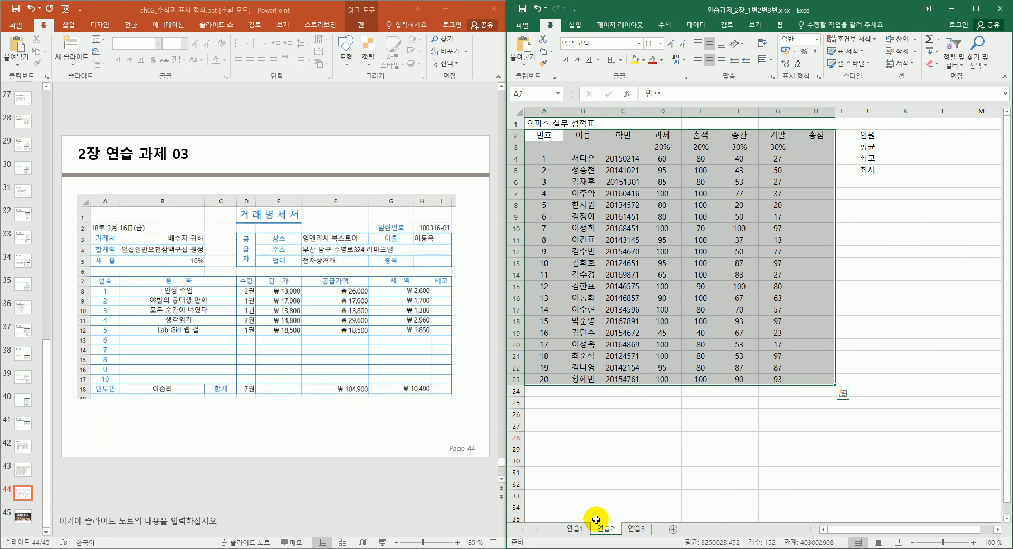
left_click(635, 529)
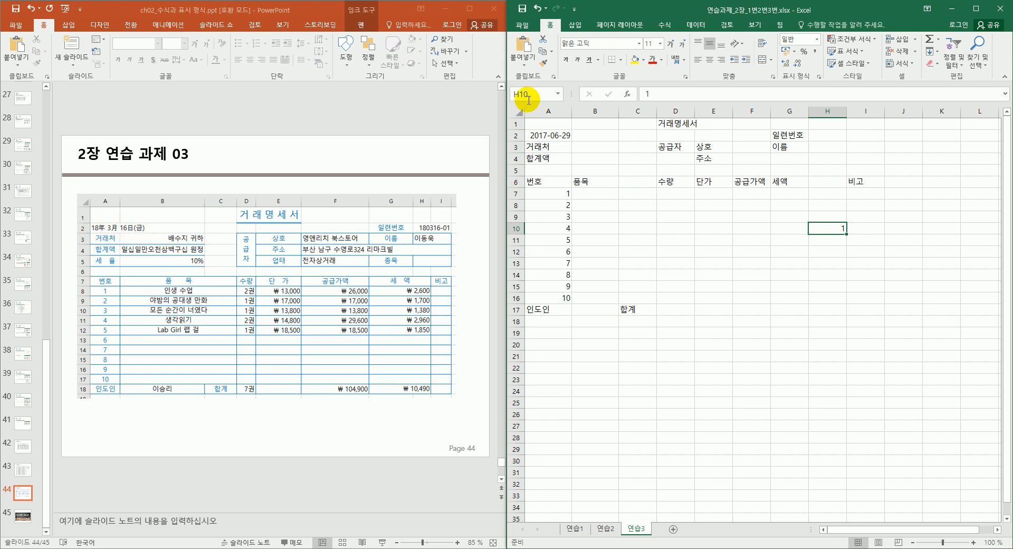
double_click(547, 135)
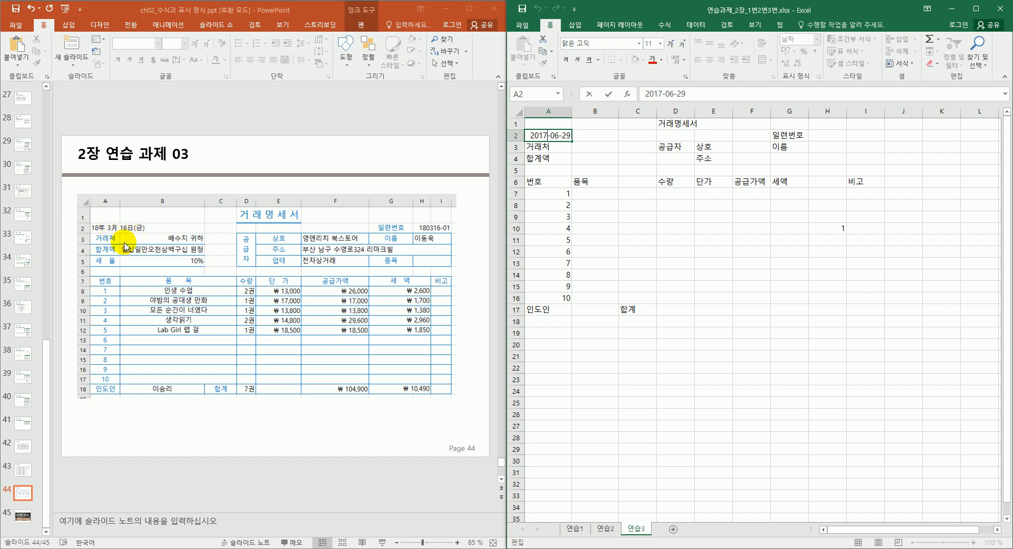
left_click(675, 125)
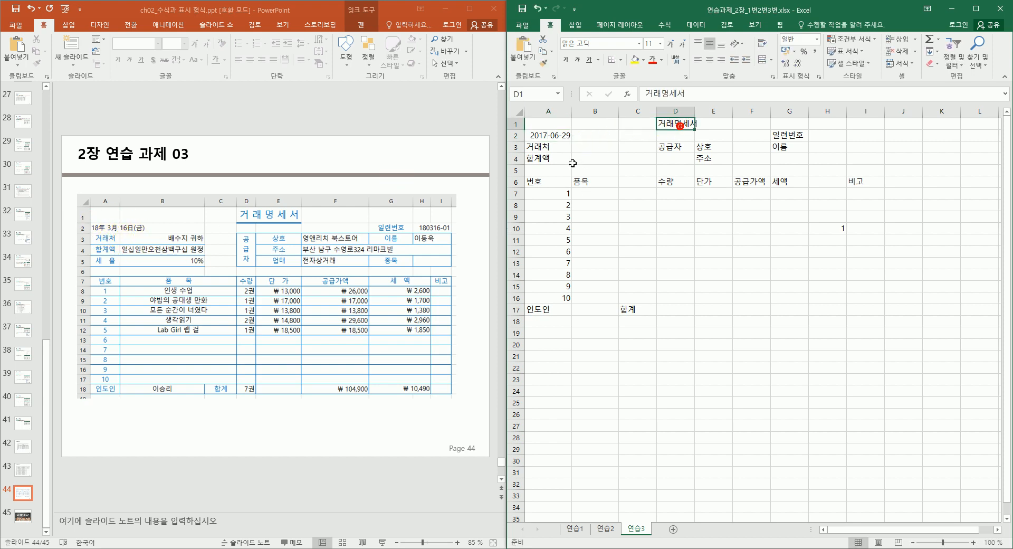
left_click_drag(538, 147, 812, 312)
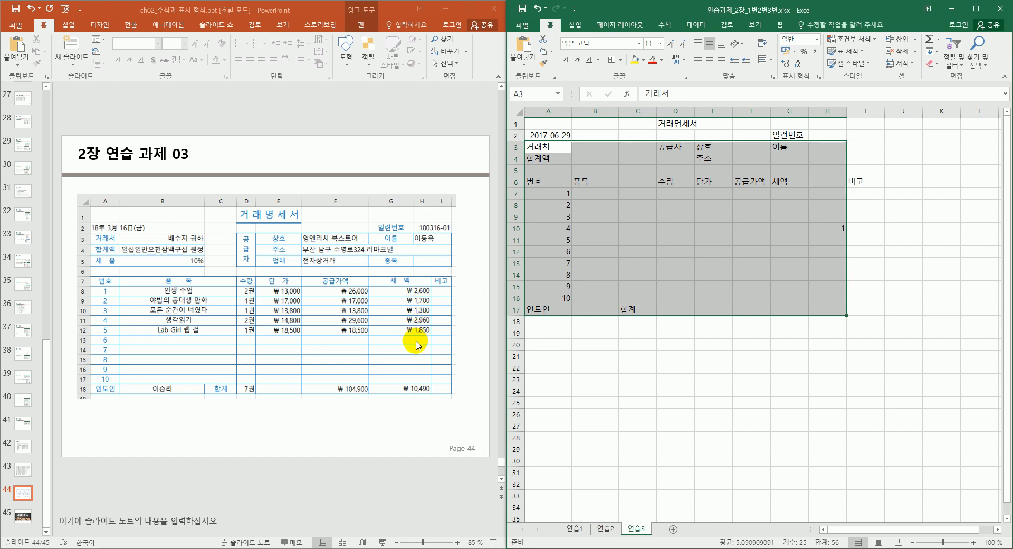
left_click(762, 334)
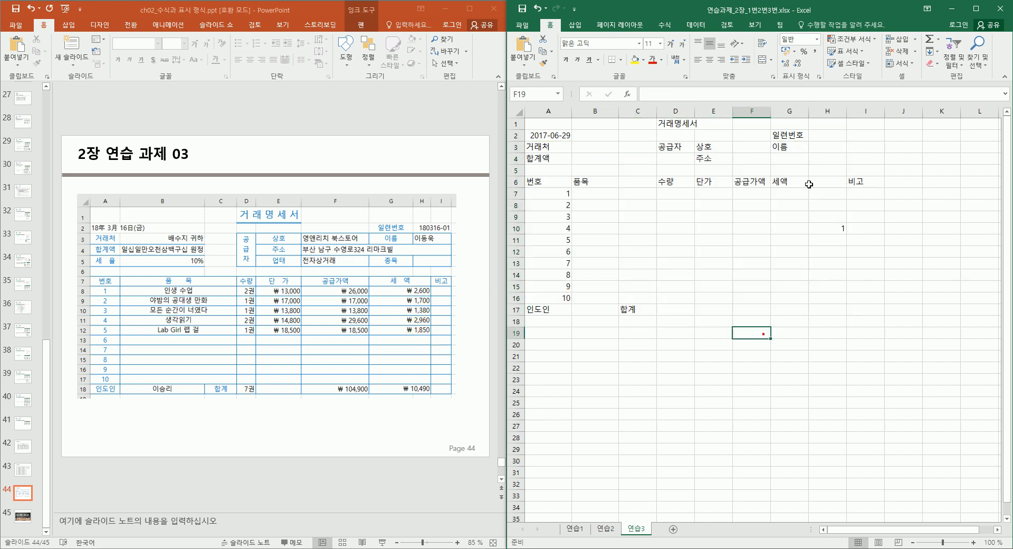
Check the 일련번호 cell H2 on 연습3 and review the 2장 연습 과제 01 to 03 slides again through to closing slide 45
left_click(822, 139)
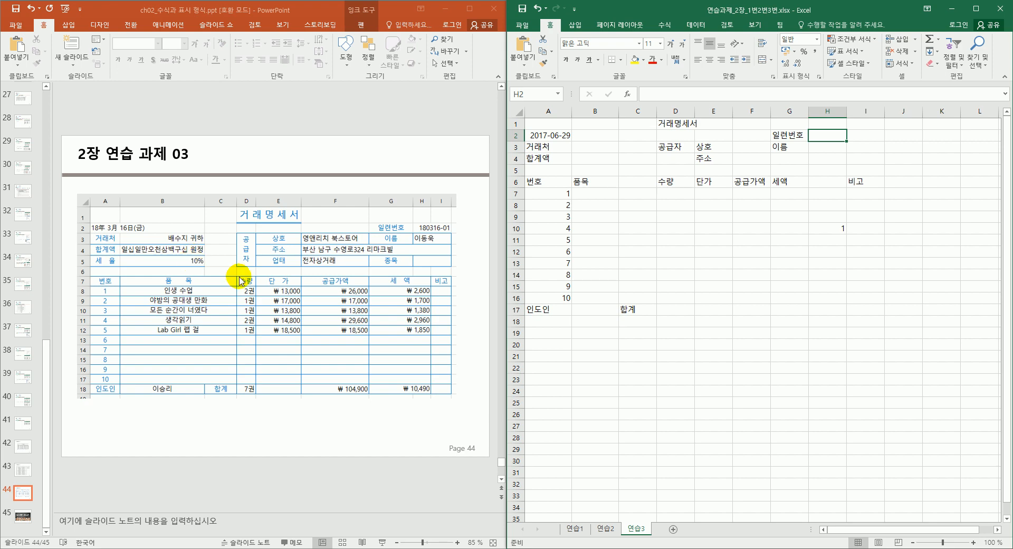
scroll(304, 331, "up", 1)
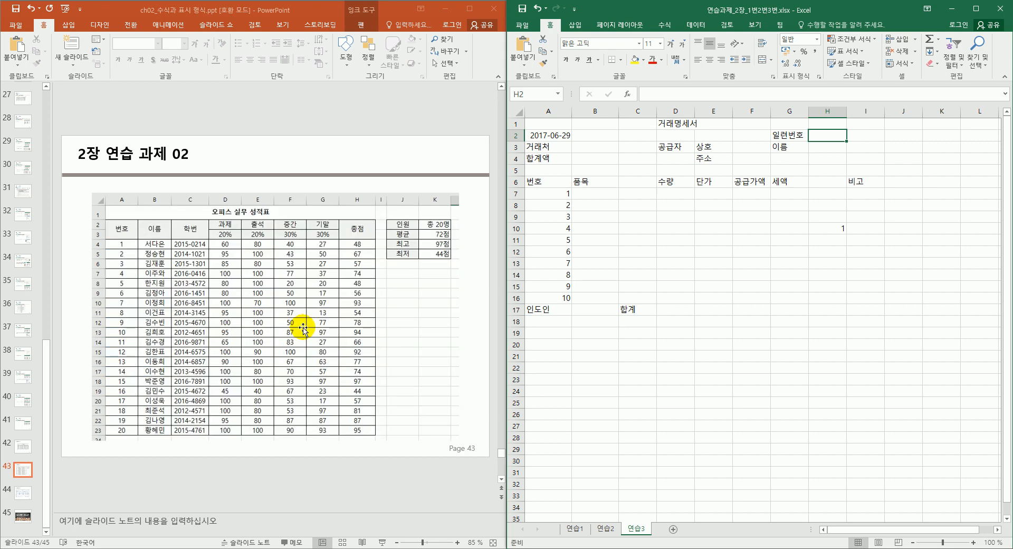
scroll(304, 328, "up", 1)
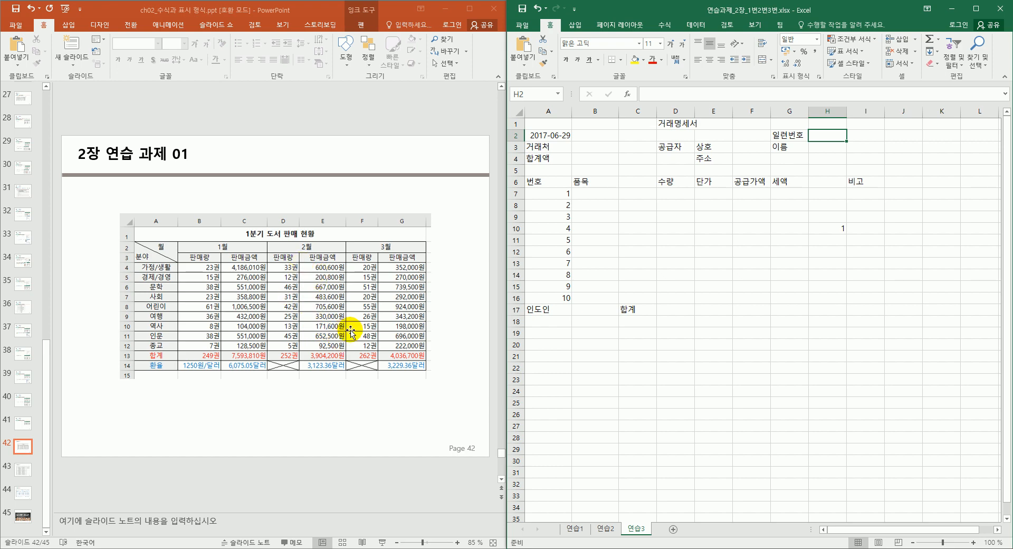
scroll(351, 330, "down", 1)
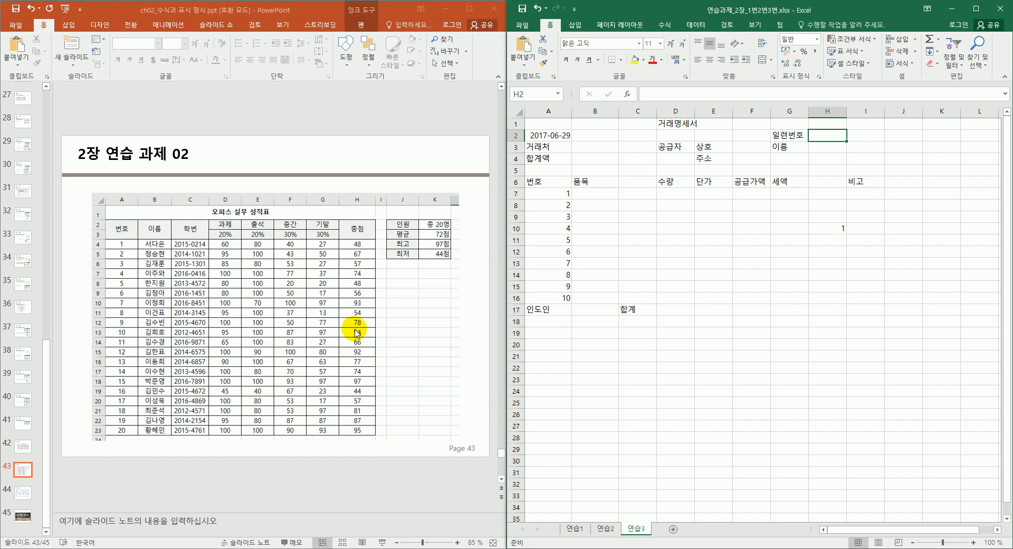
scroll(356, 333, "down", 1)
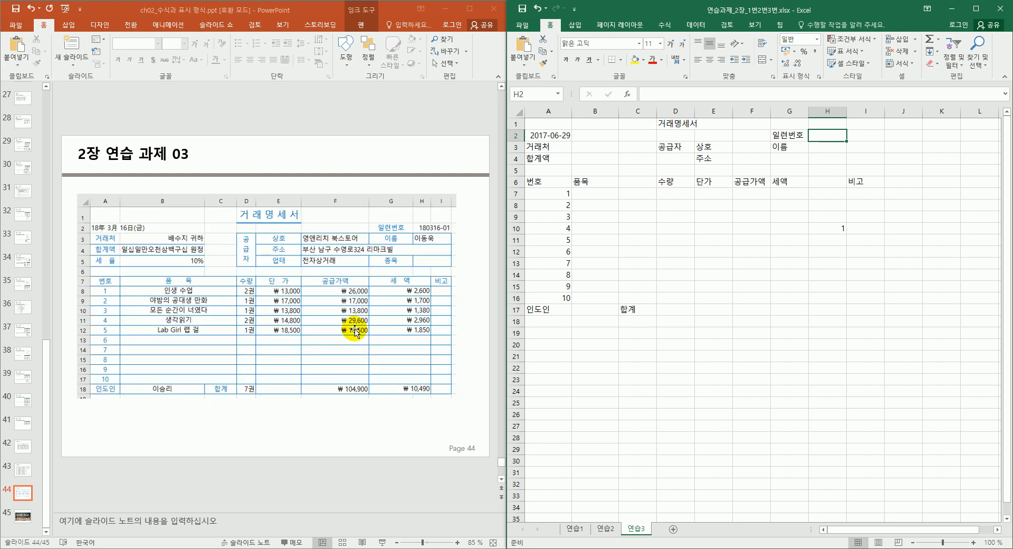
scroll(356, 332, "down", 1)
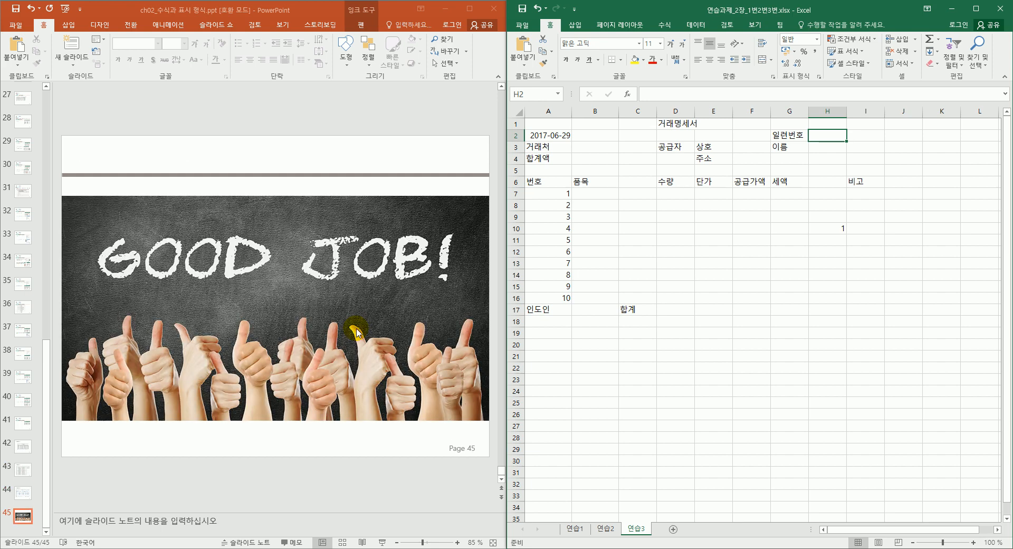